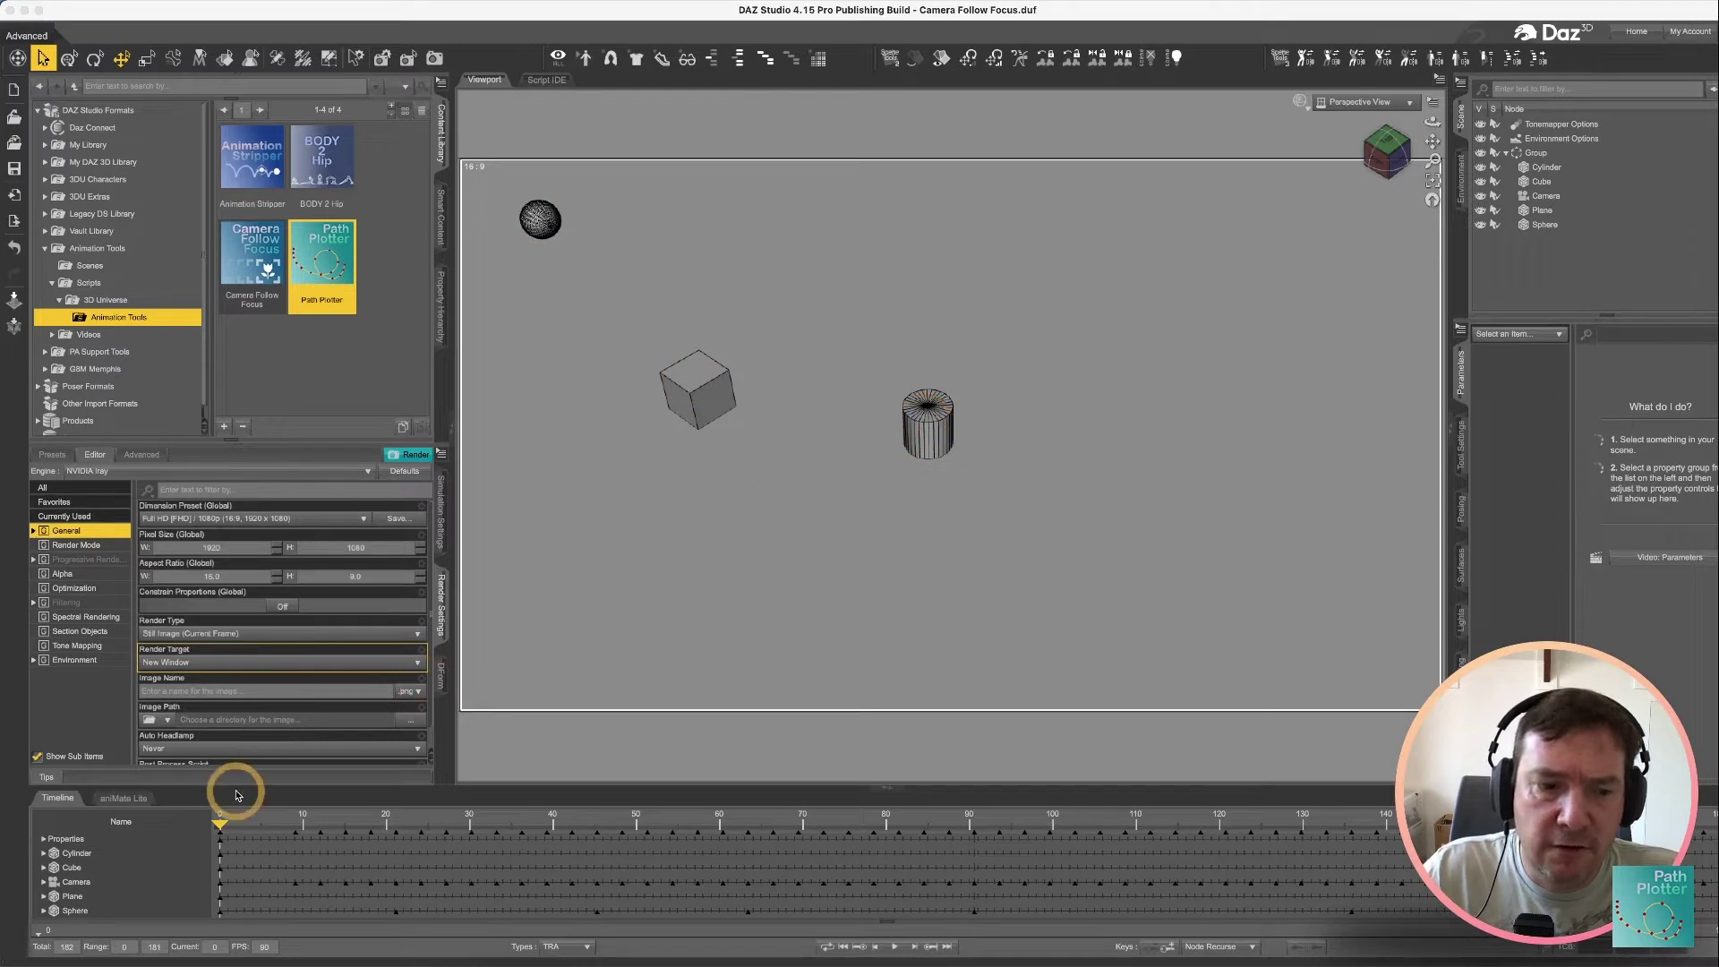
Scrub the timeline to preview the Sphere's animation, returning to frame 24
left_click_drag(219, 826, 1477, 819)
left_click(1081, 629)
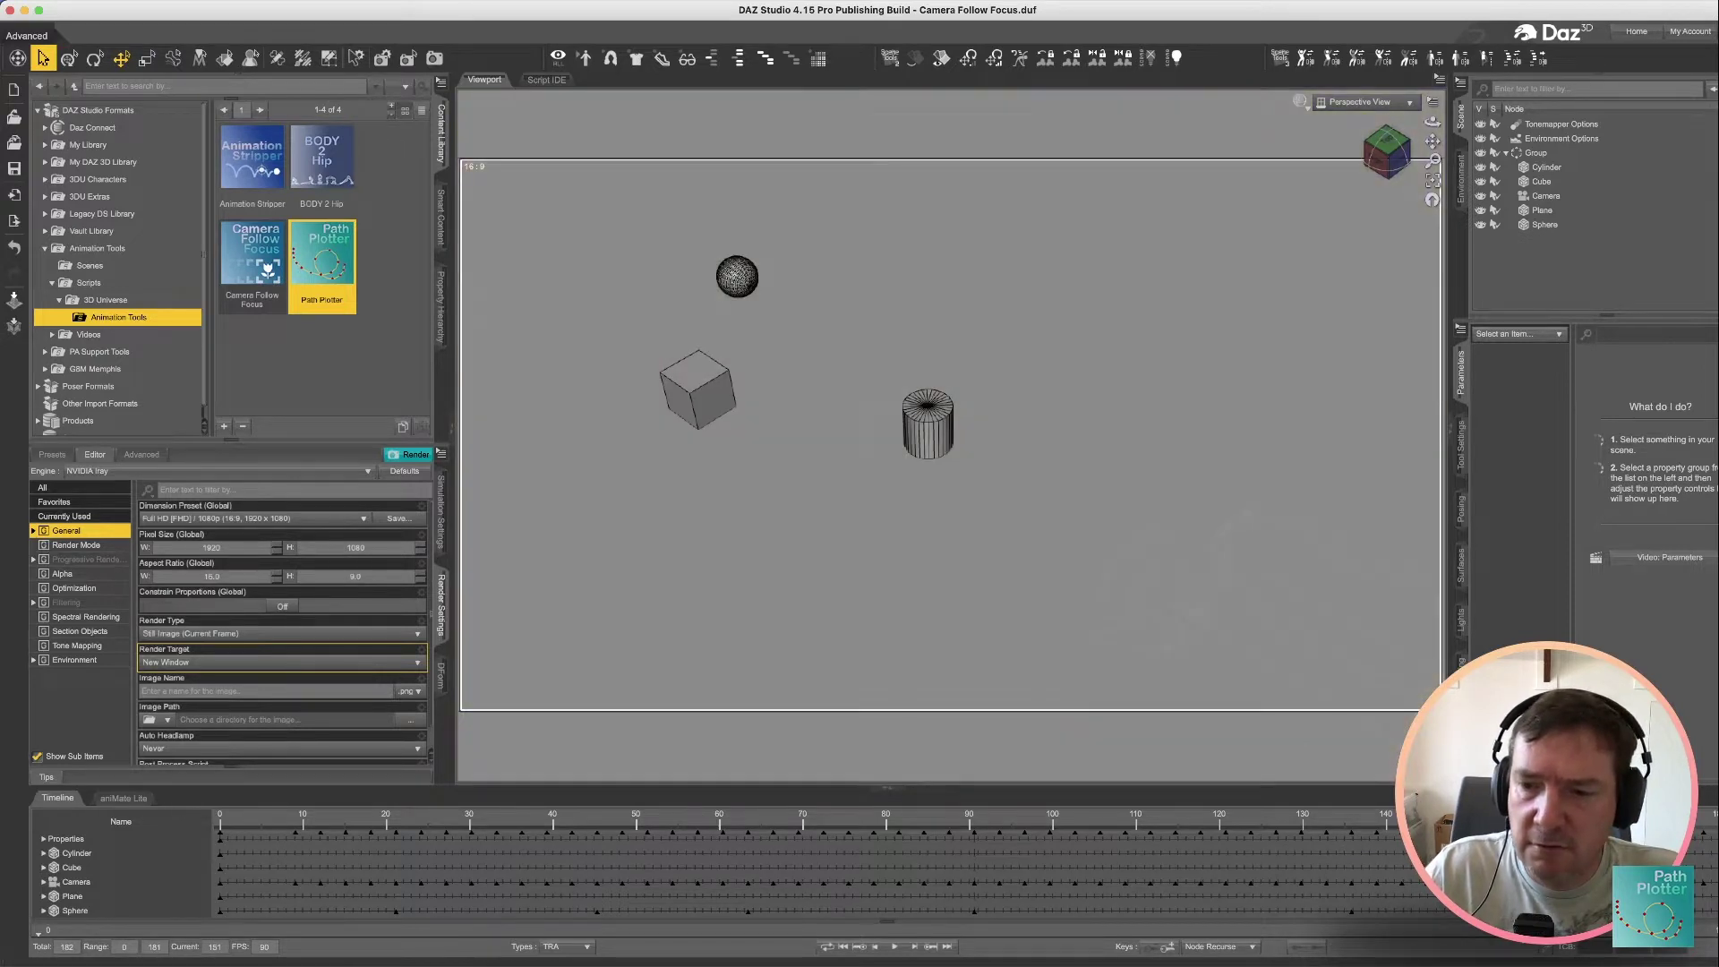
left_click_drag(1478, 819, 199, 730)
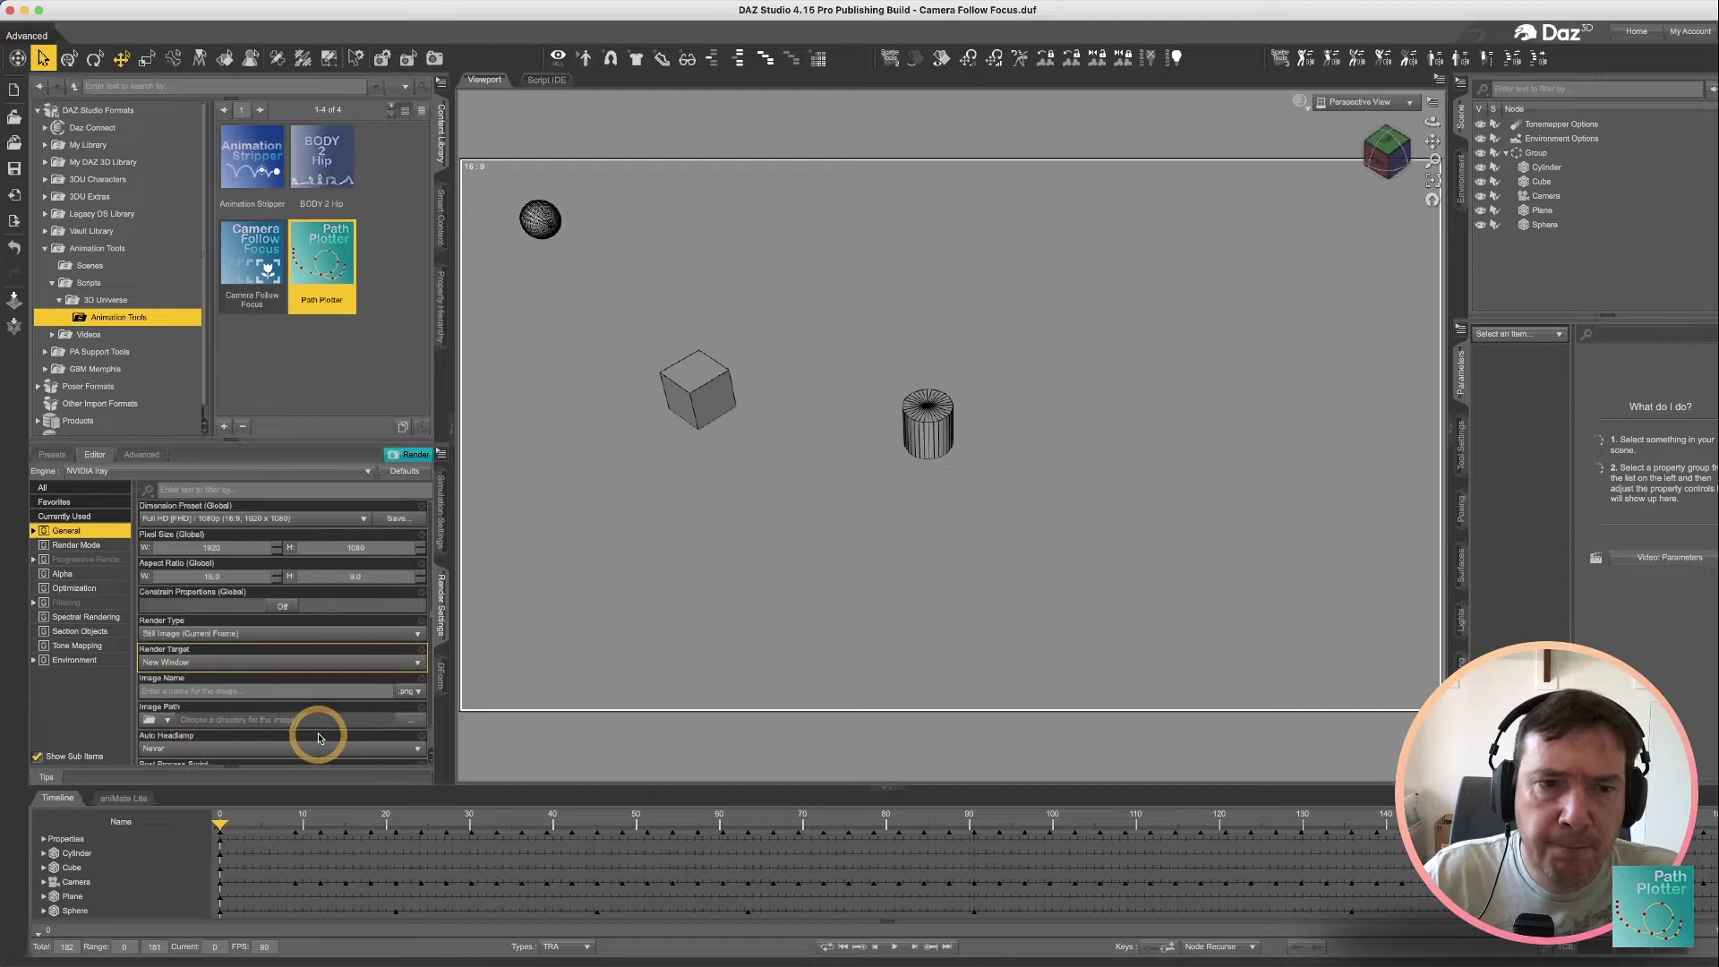
Select the animated Sphere and launch the Path Plotter script for frames 0 to 161
left_click_drag(673, 258, 535, 217)
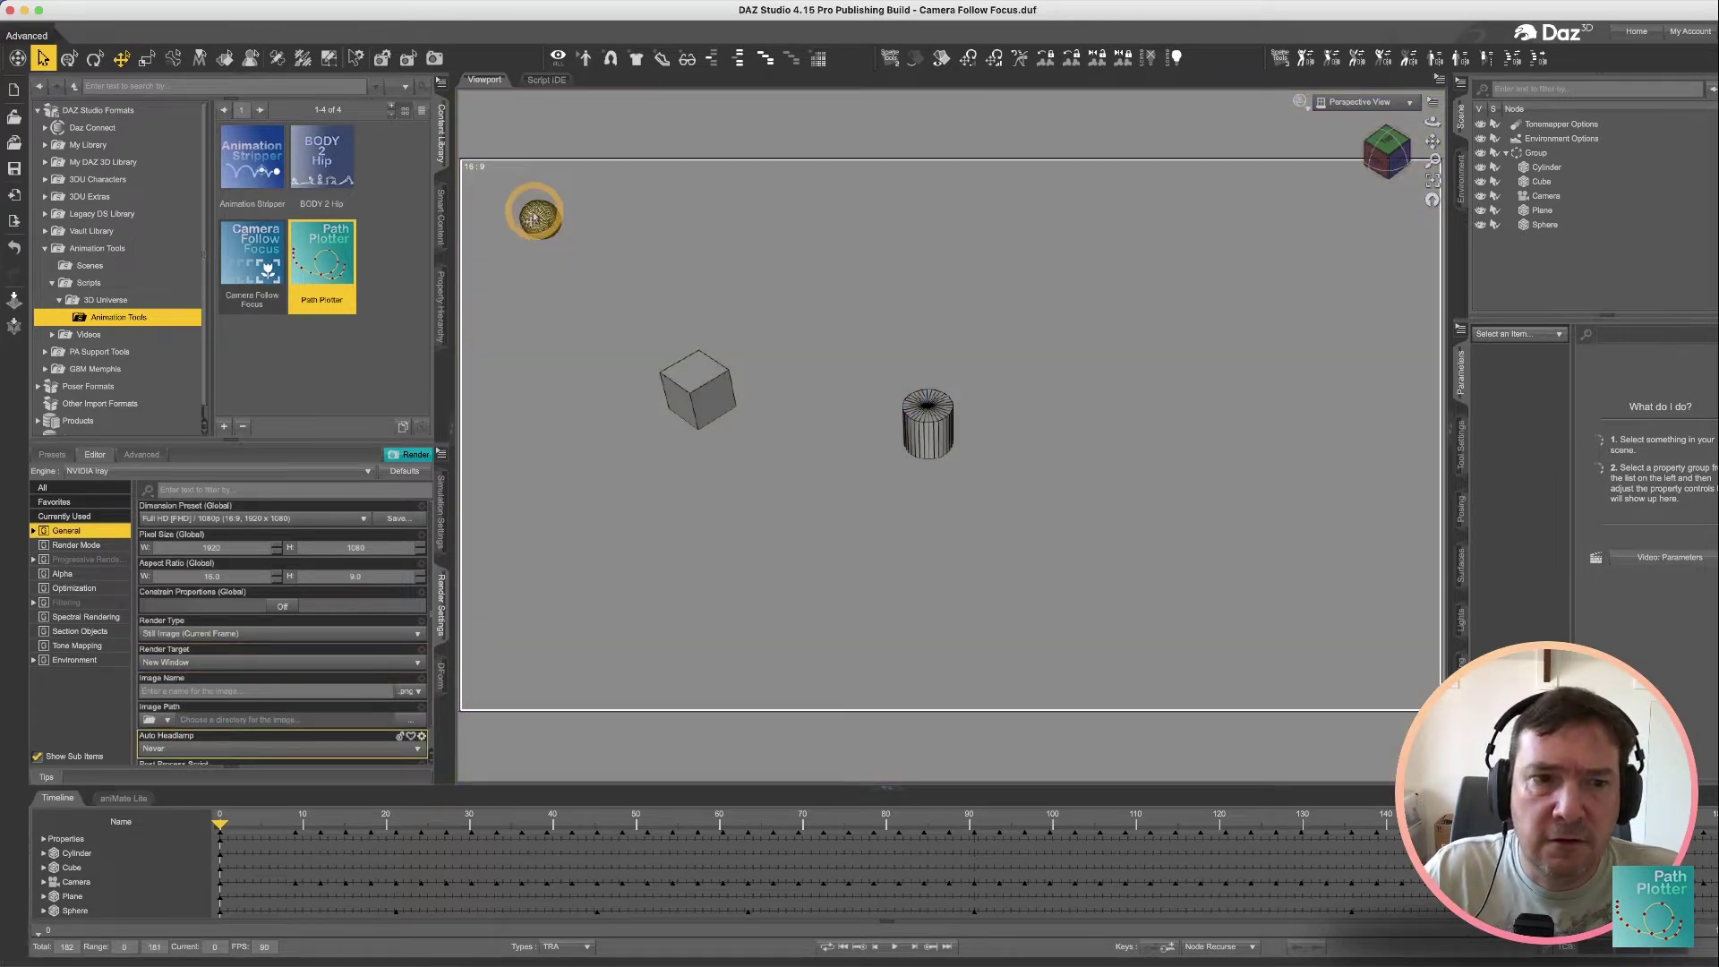
left_click(534, 217)
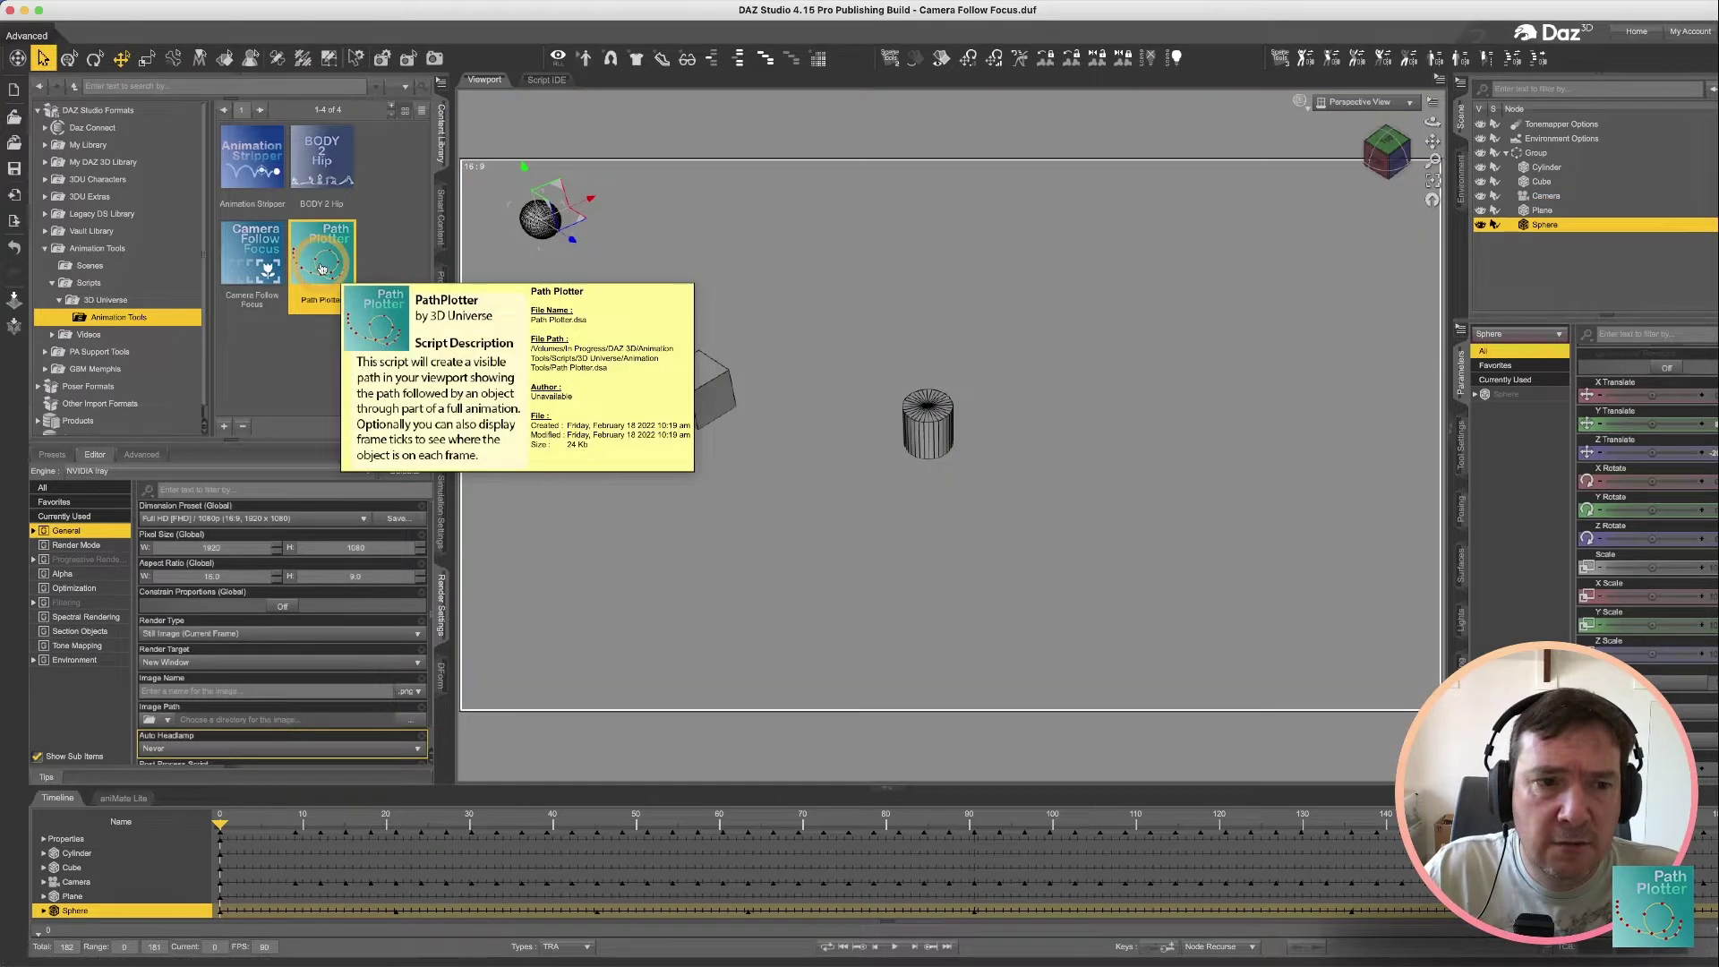
double_click(334, 268)
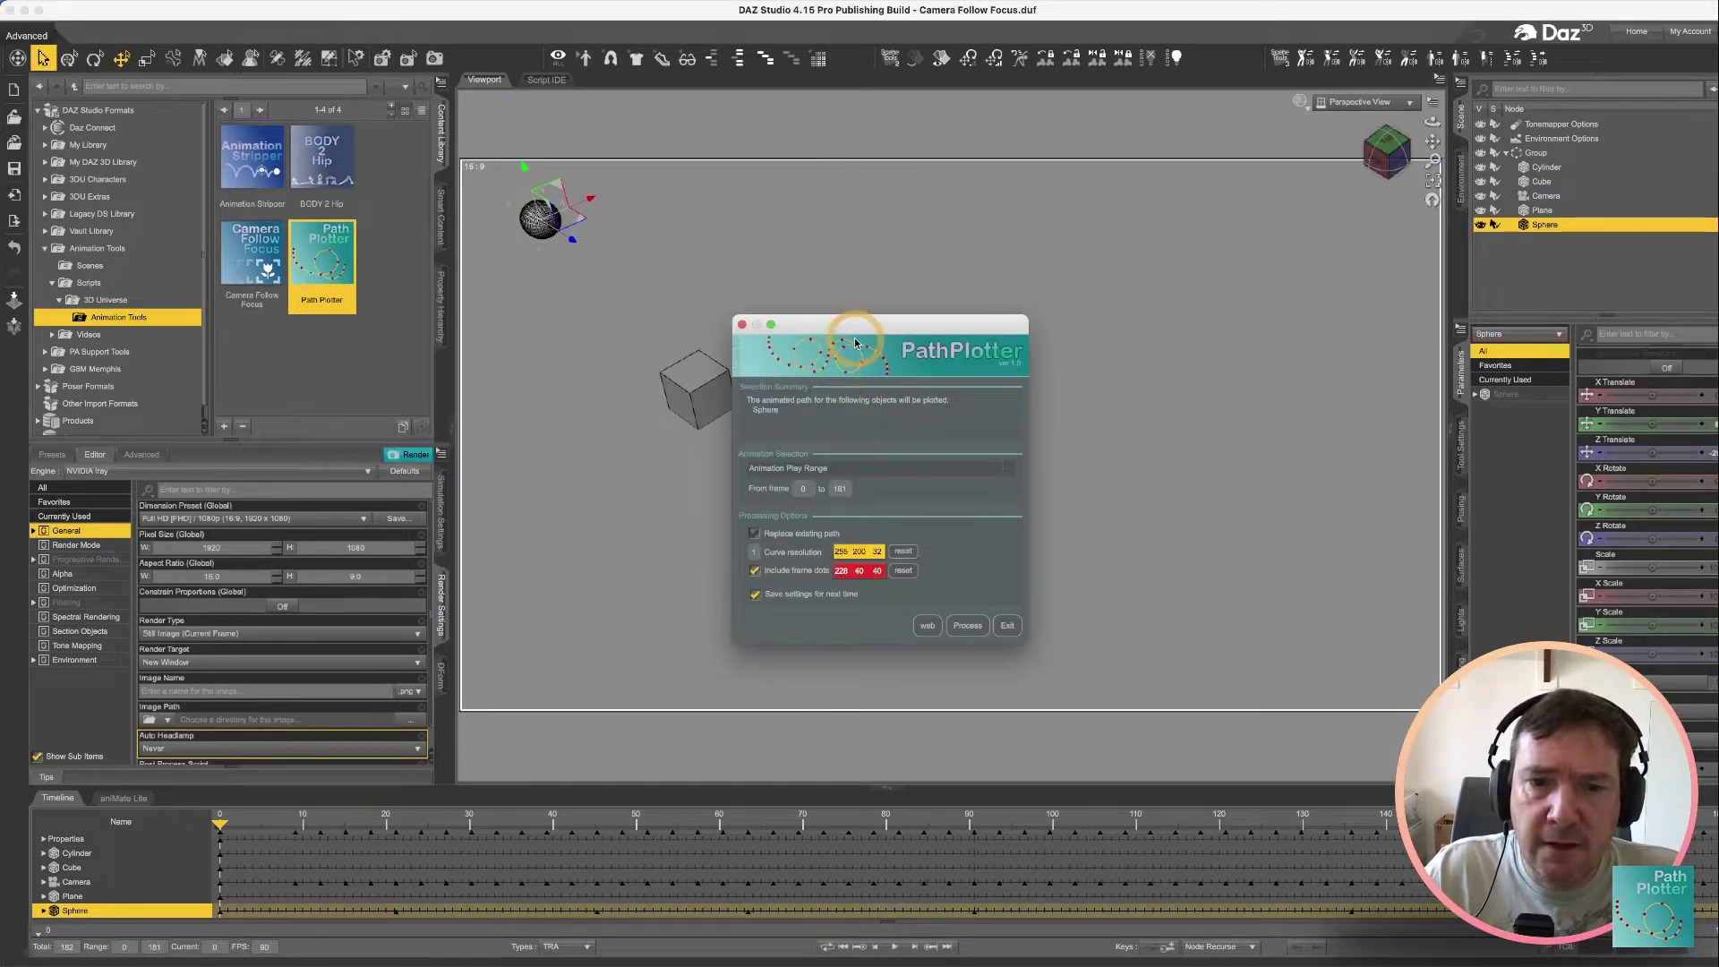
Keep Animation Play Range (frames 0-181), enable Include frame dots and reset the dot settings to default
left_click_drag(856, 331, 984, 304)
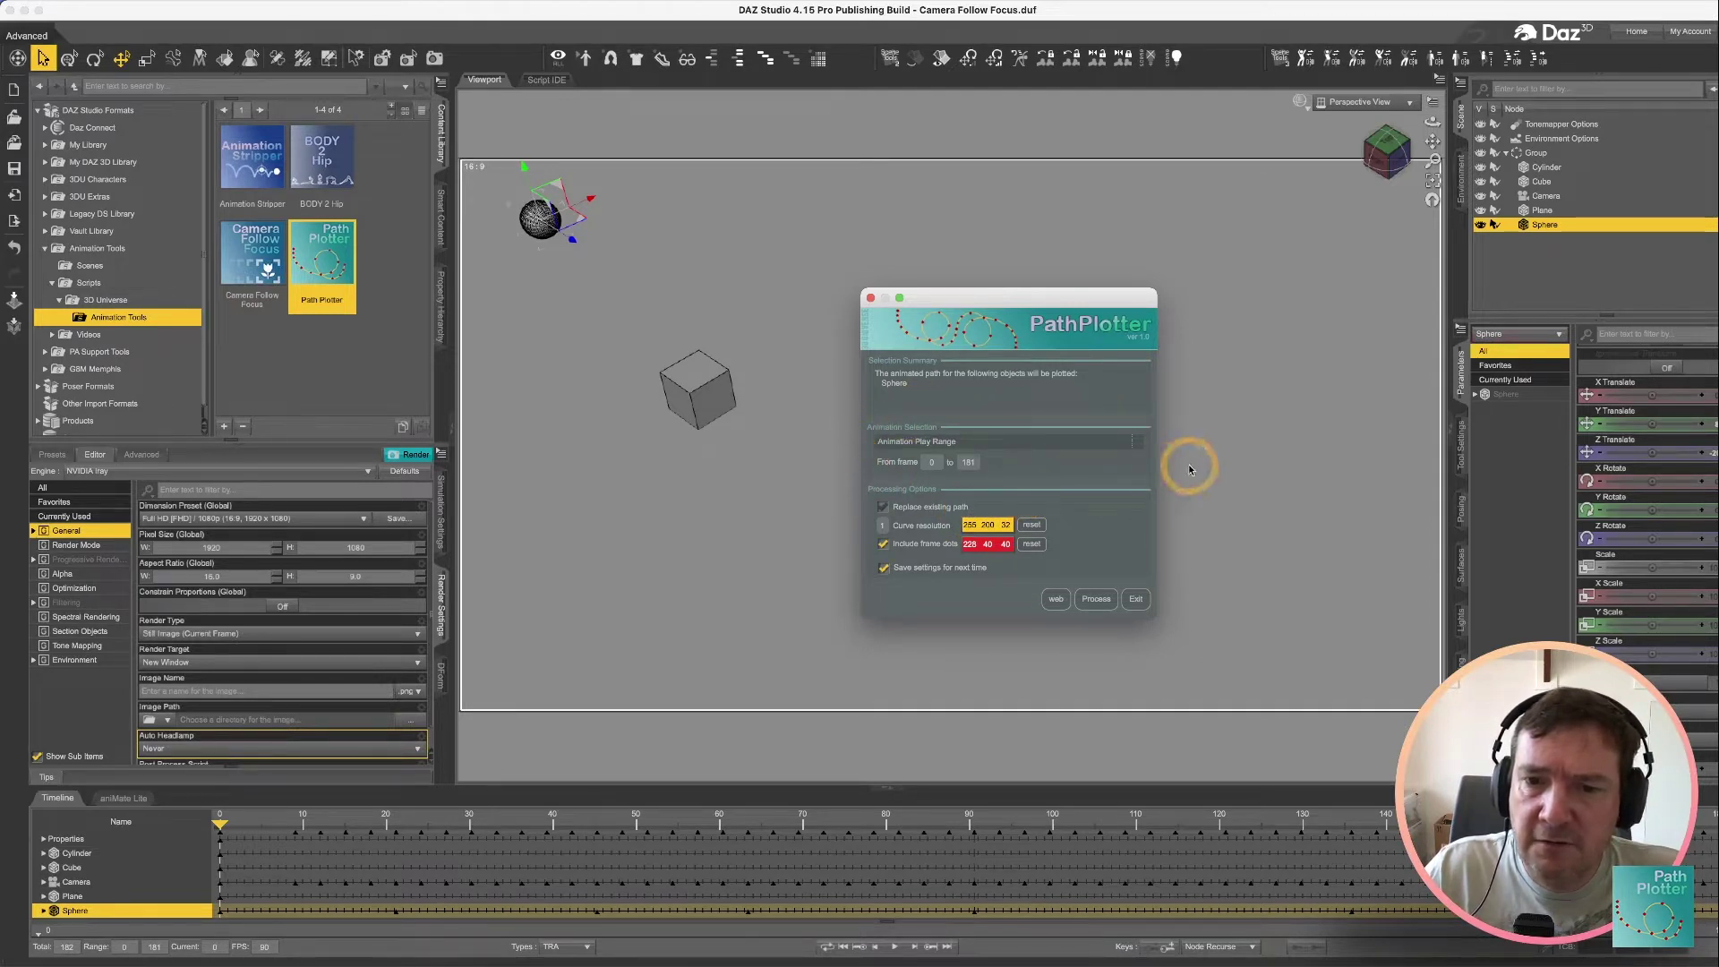
left_click(964, 441)
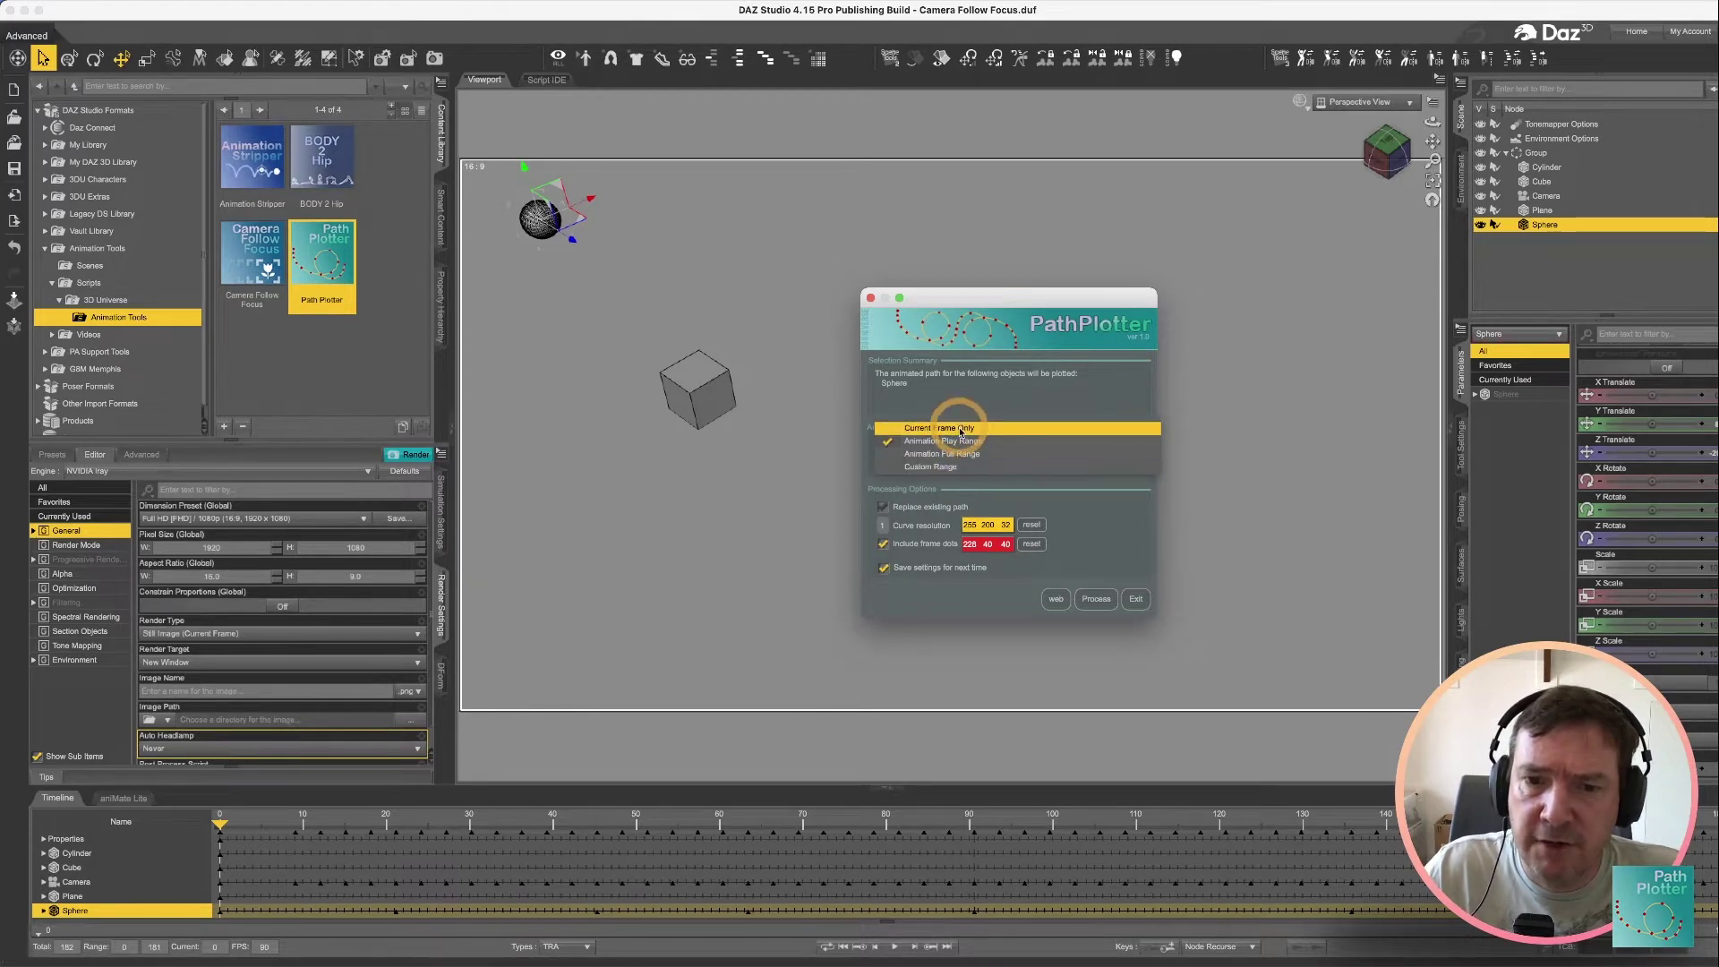
left_click(969, 407)
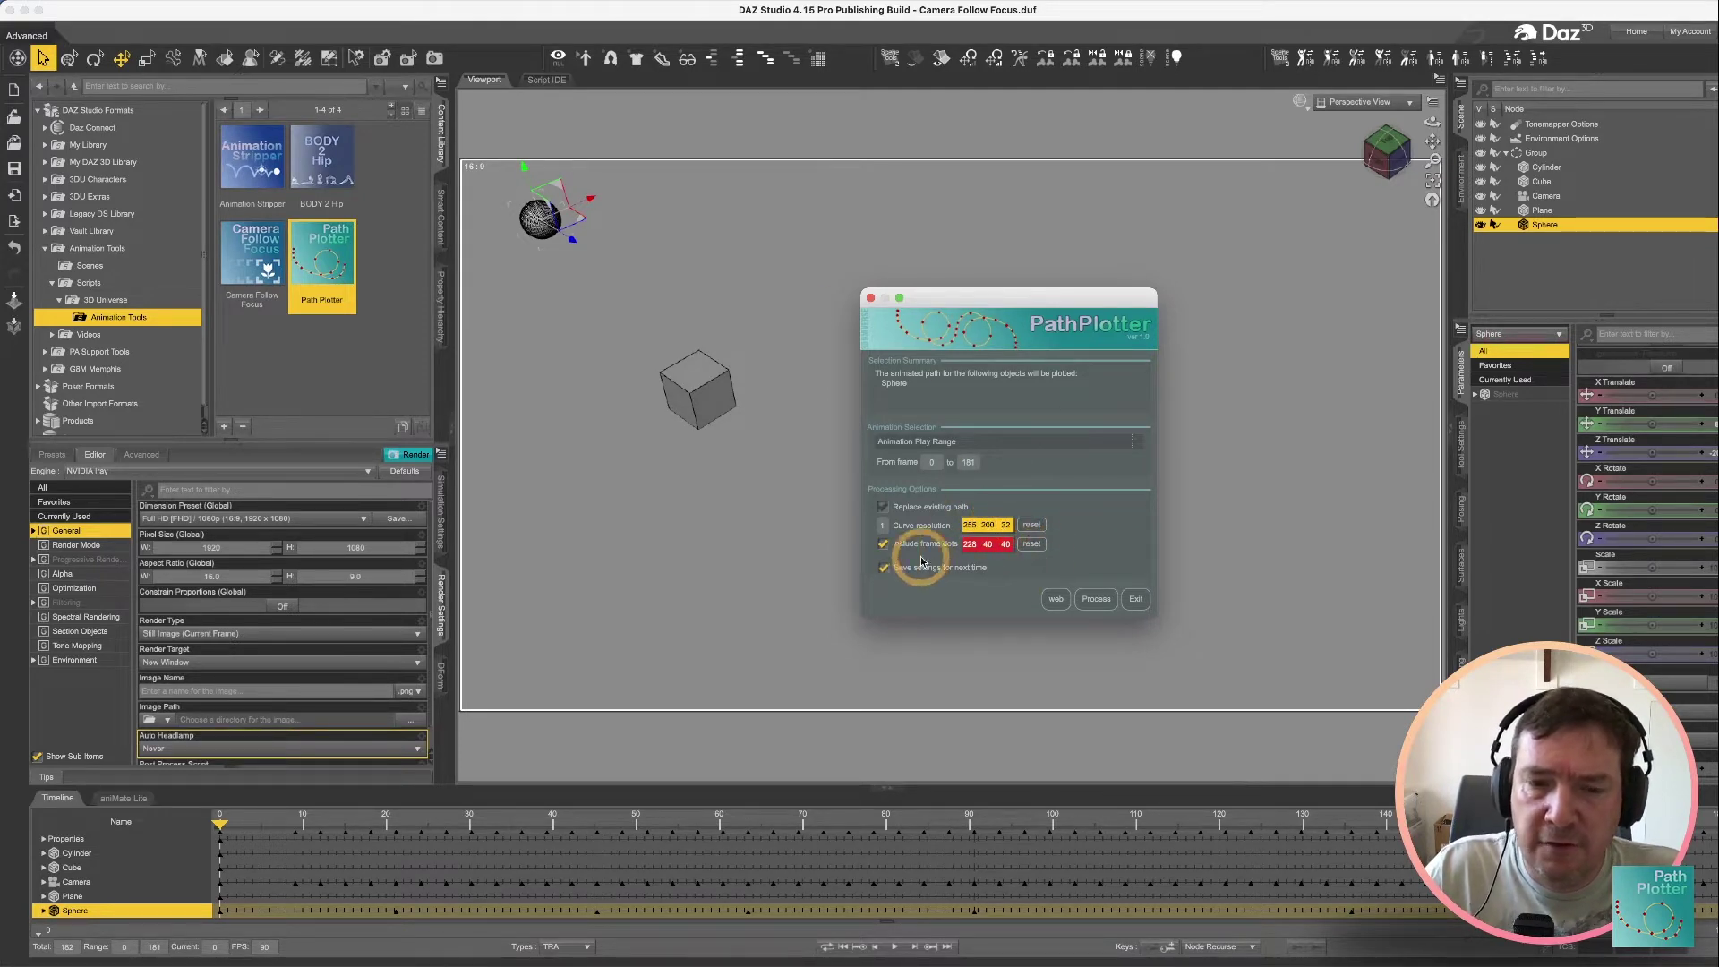
left_click(884, 544)
left_click(949, 545)
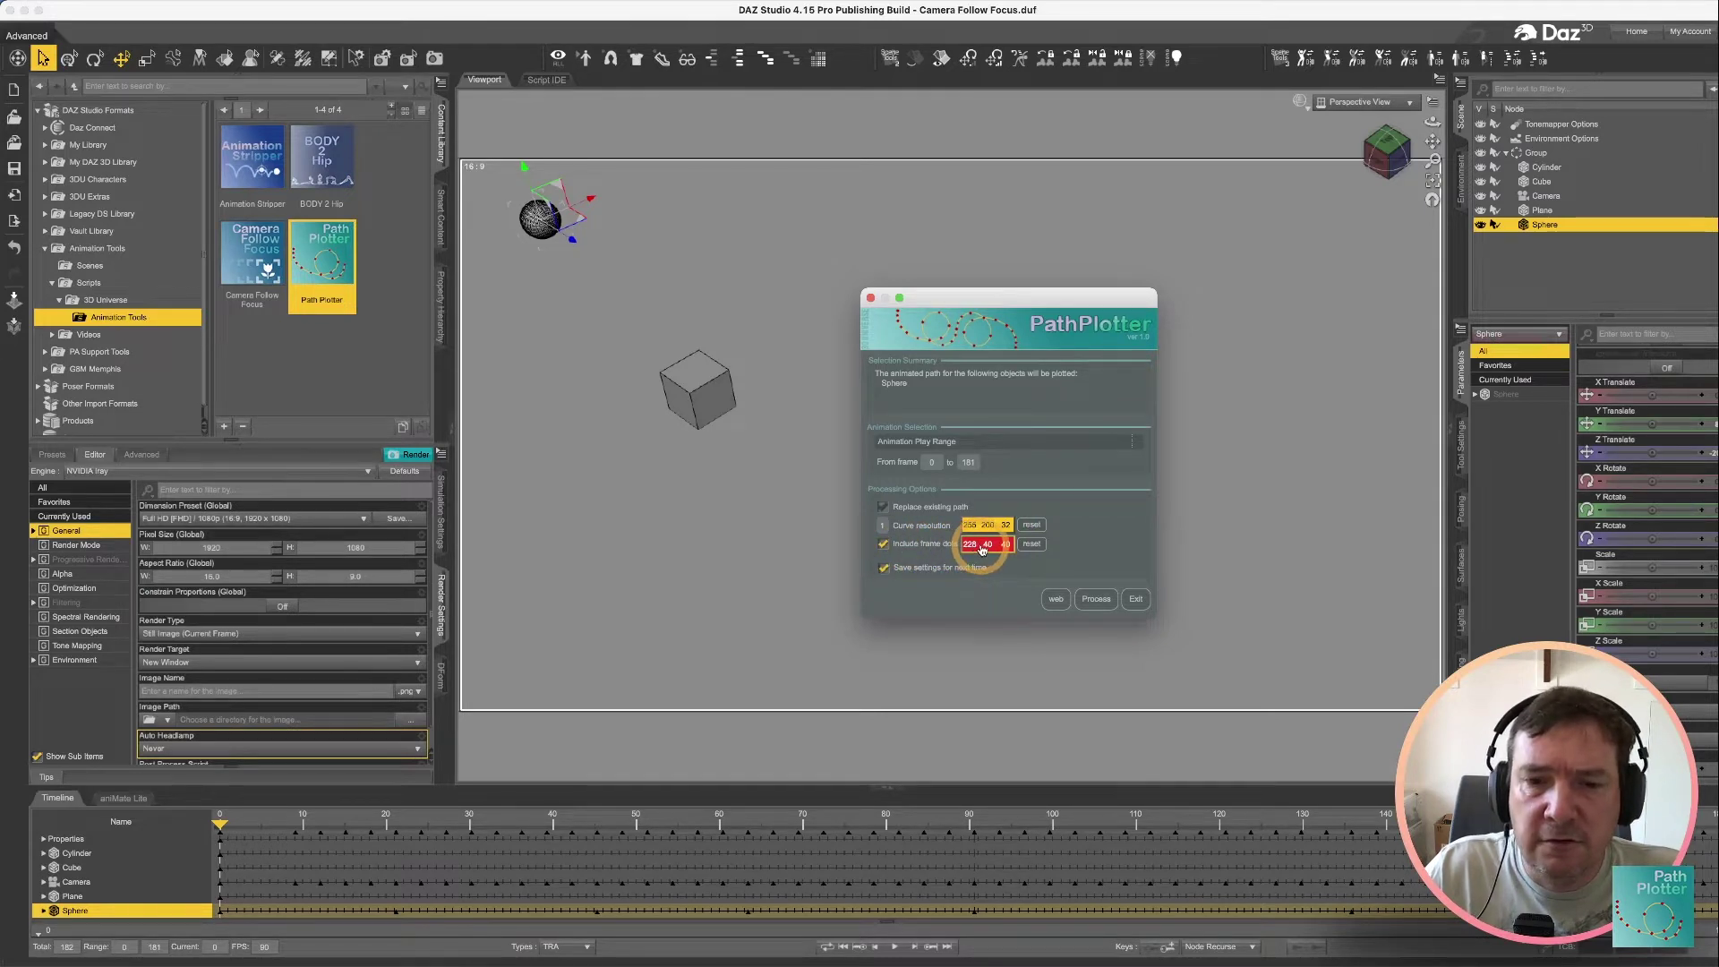
left_click(884, 545)
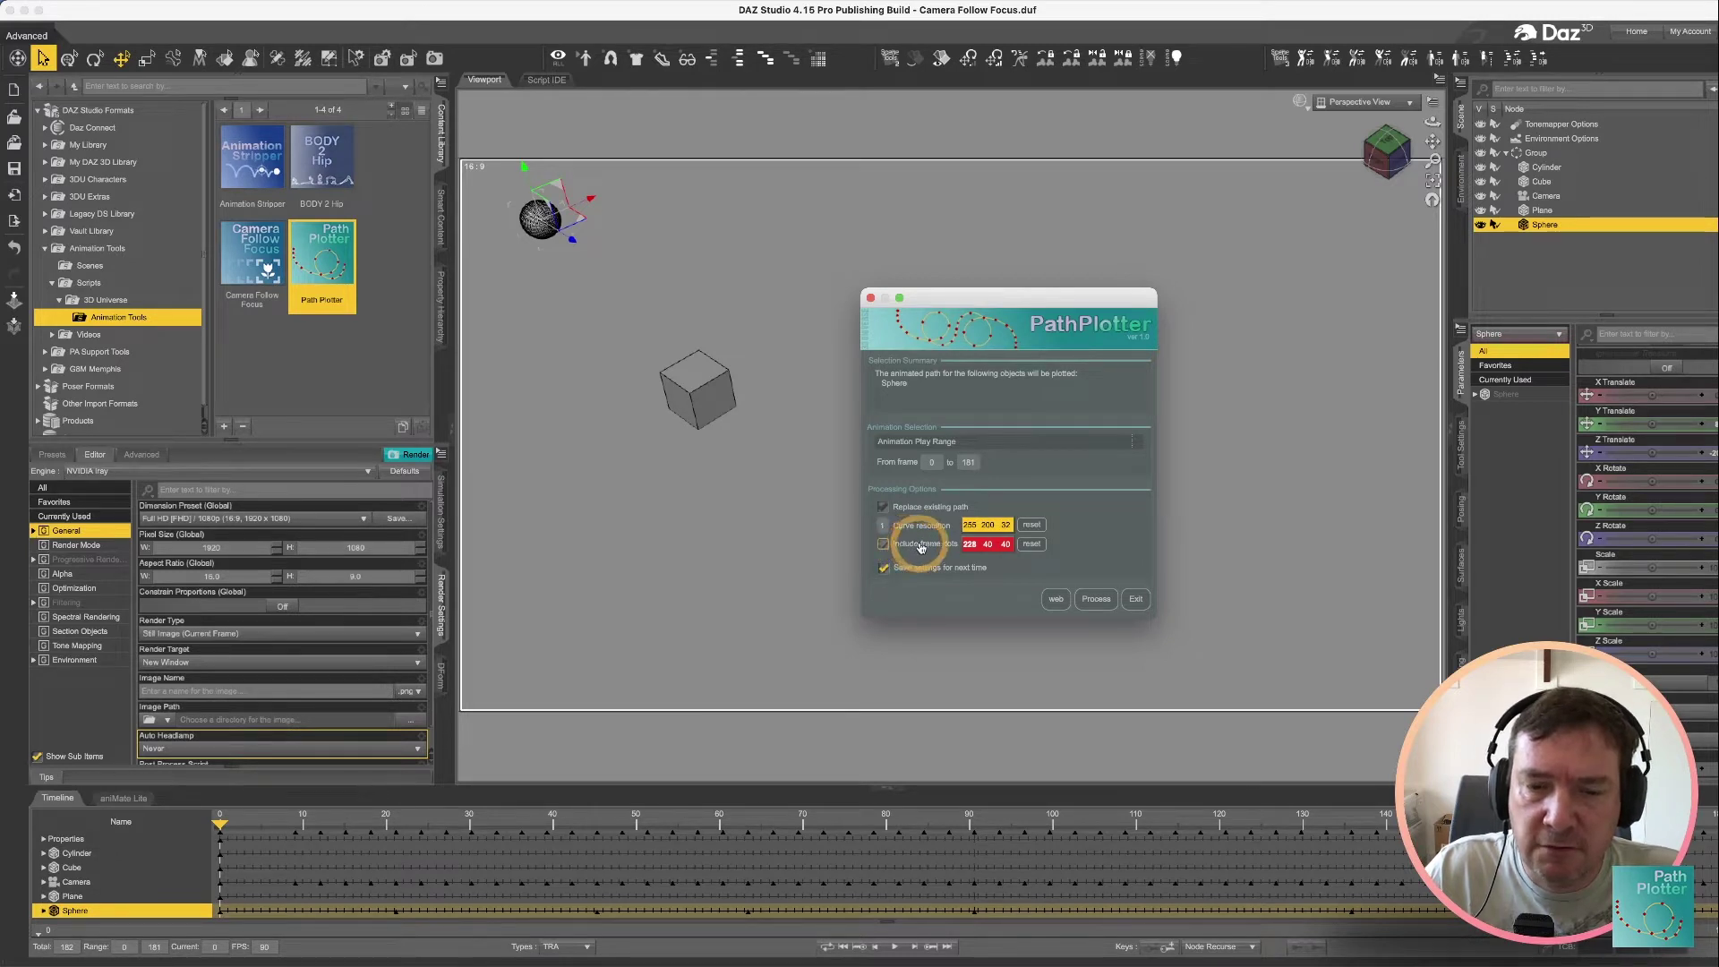
left_click(933, 545)
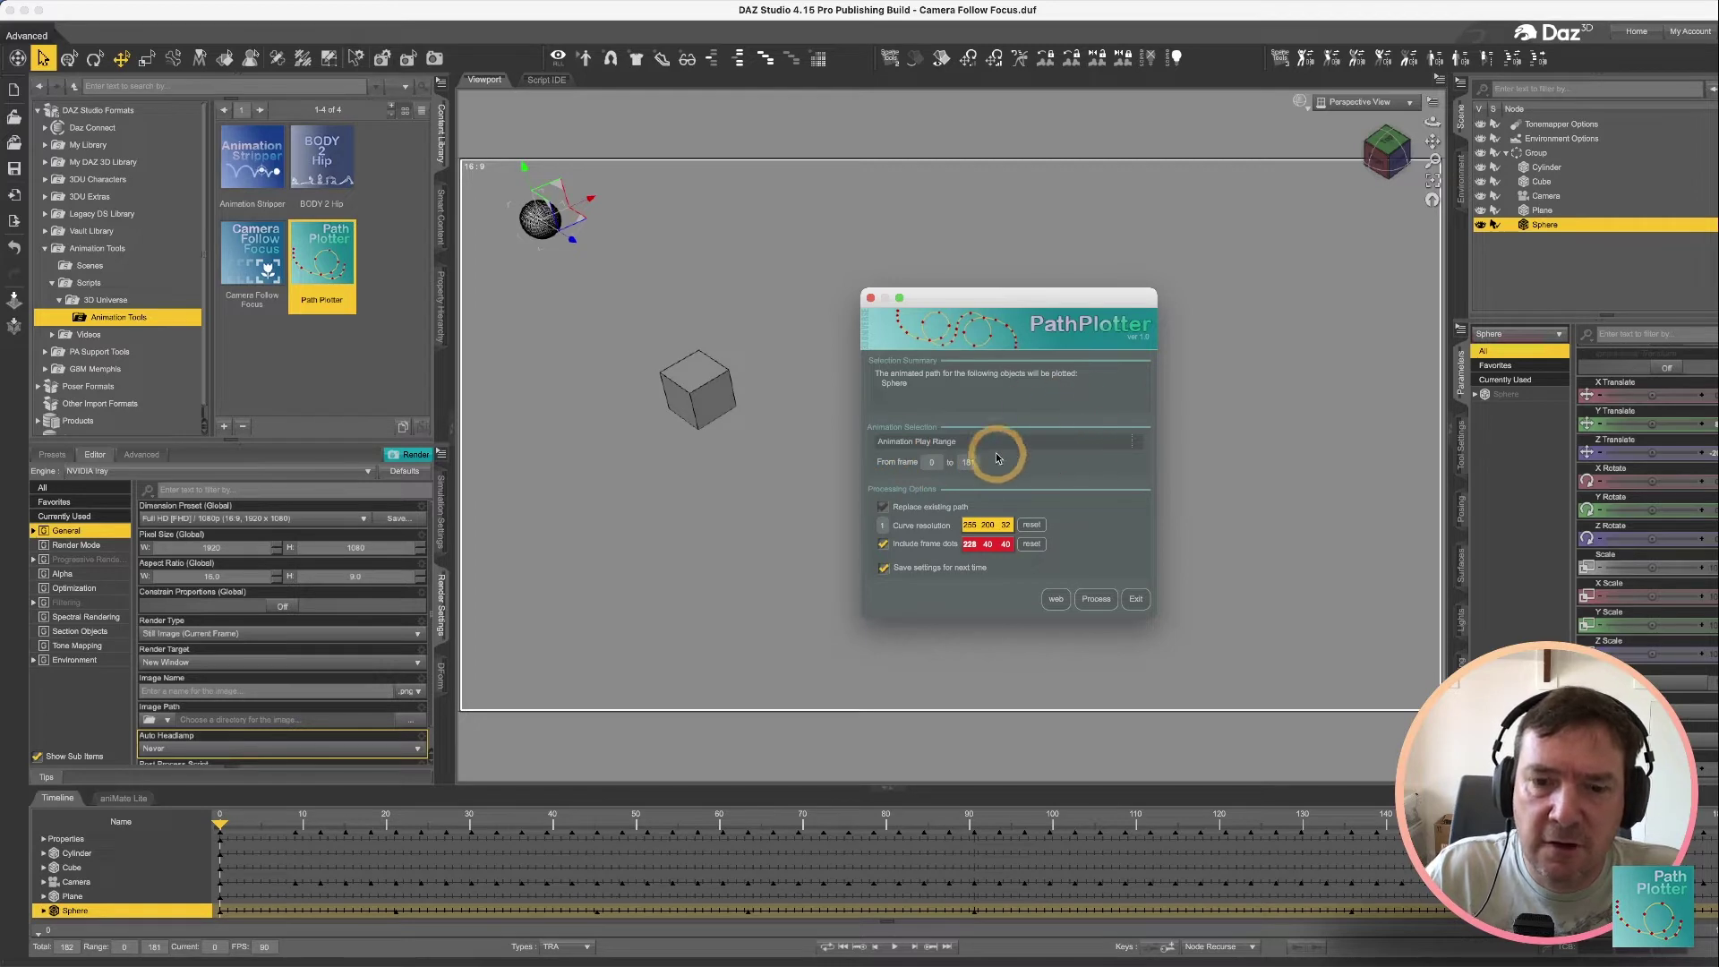
left_click(949, 545)
left_click(1029, 544)
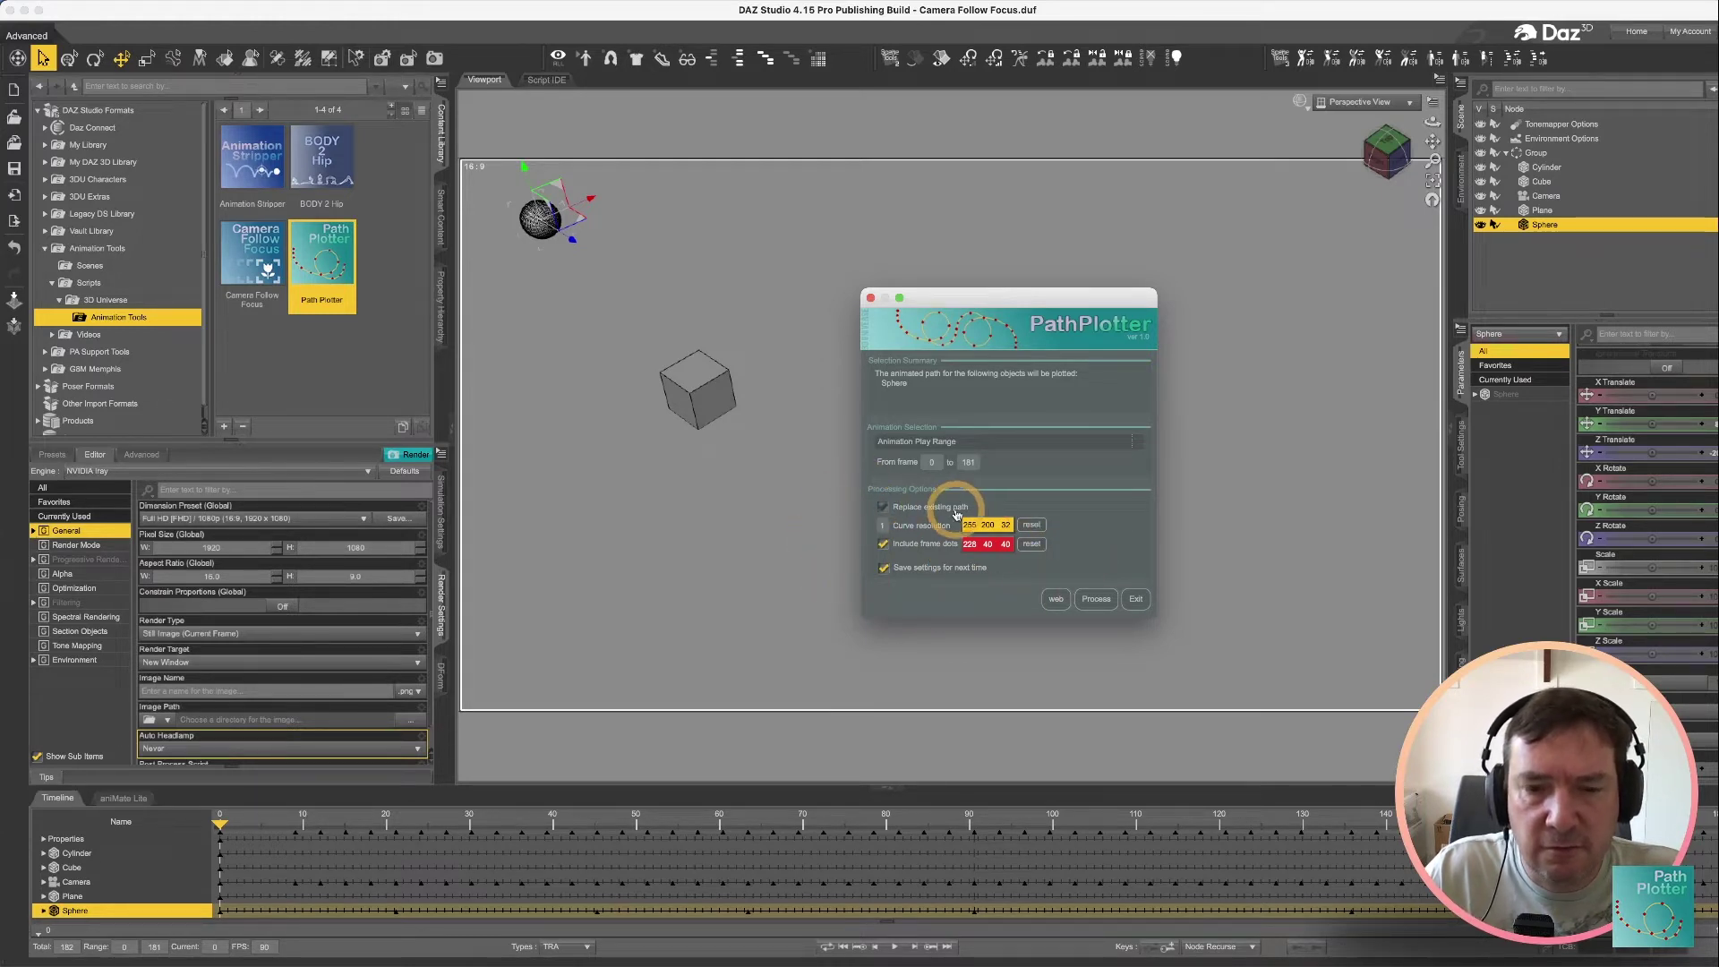
Process the Sphere's motion path, then scrub from the start to frame 10 along it
left_click(1100, 607)
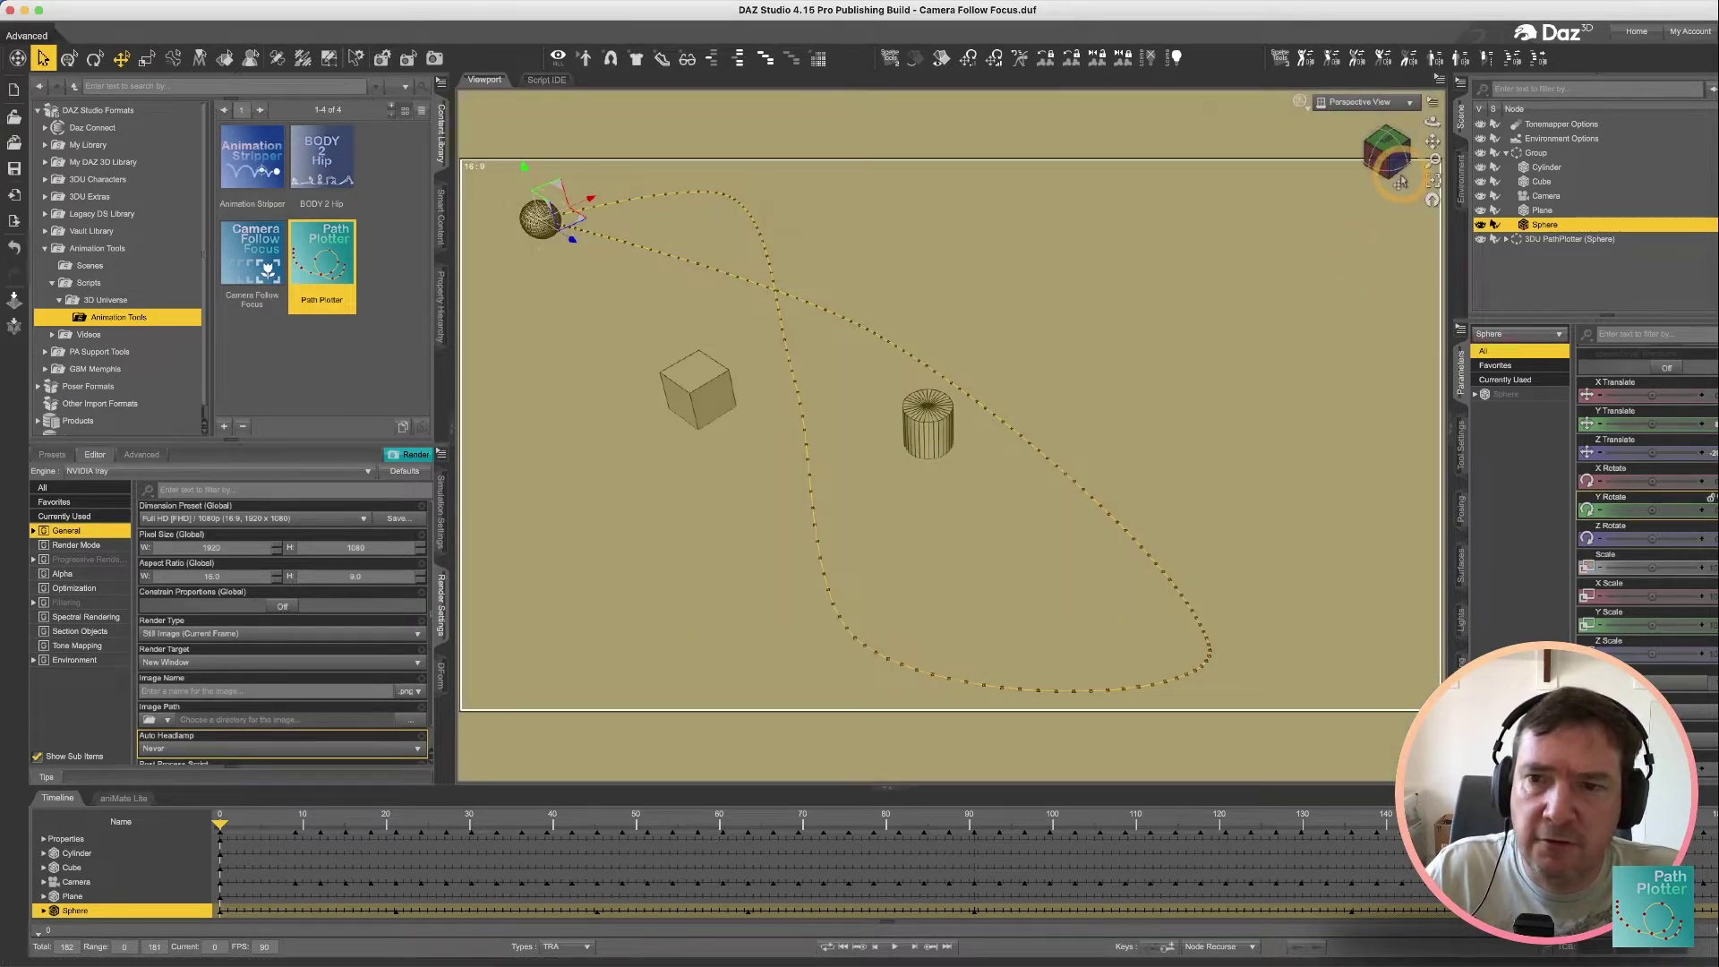
left_click_drag(1388, 154, 983, 153)
mouse_move(1433, 140)
left_mouse_down()
mouse_move(1433, 175)
mouse_move(1433, 141)
left_mouse_up()
left_click(990, 601)
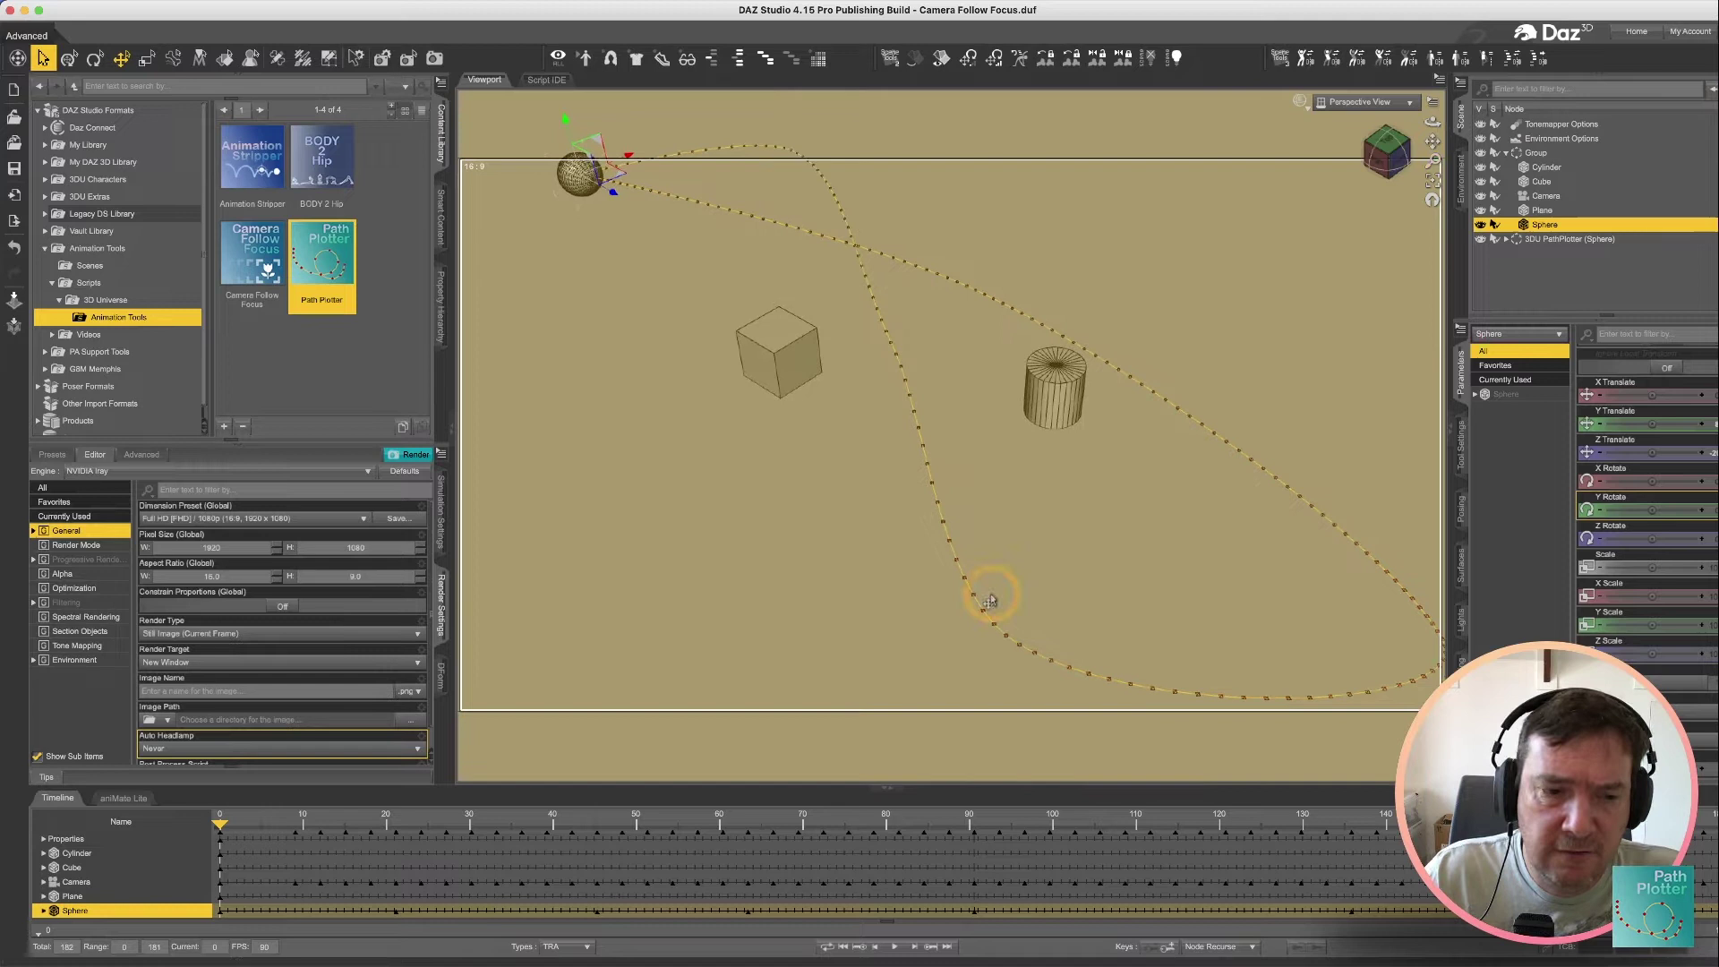
left_click(220, 825)
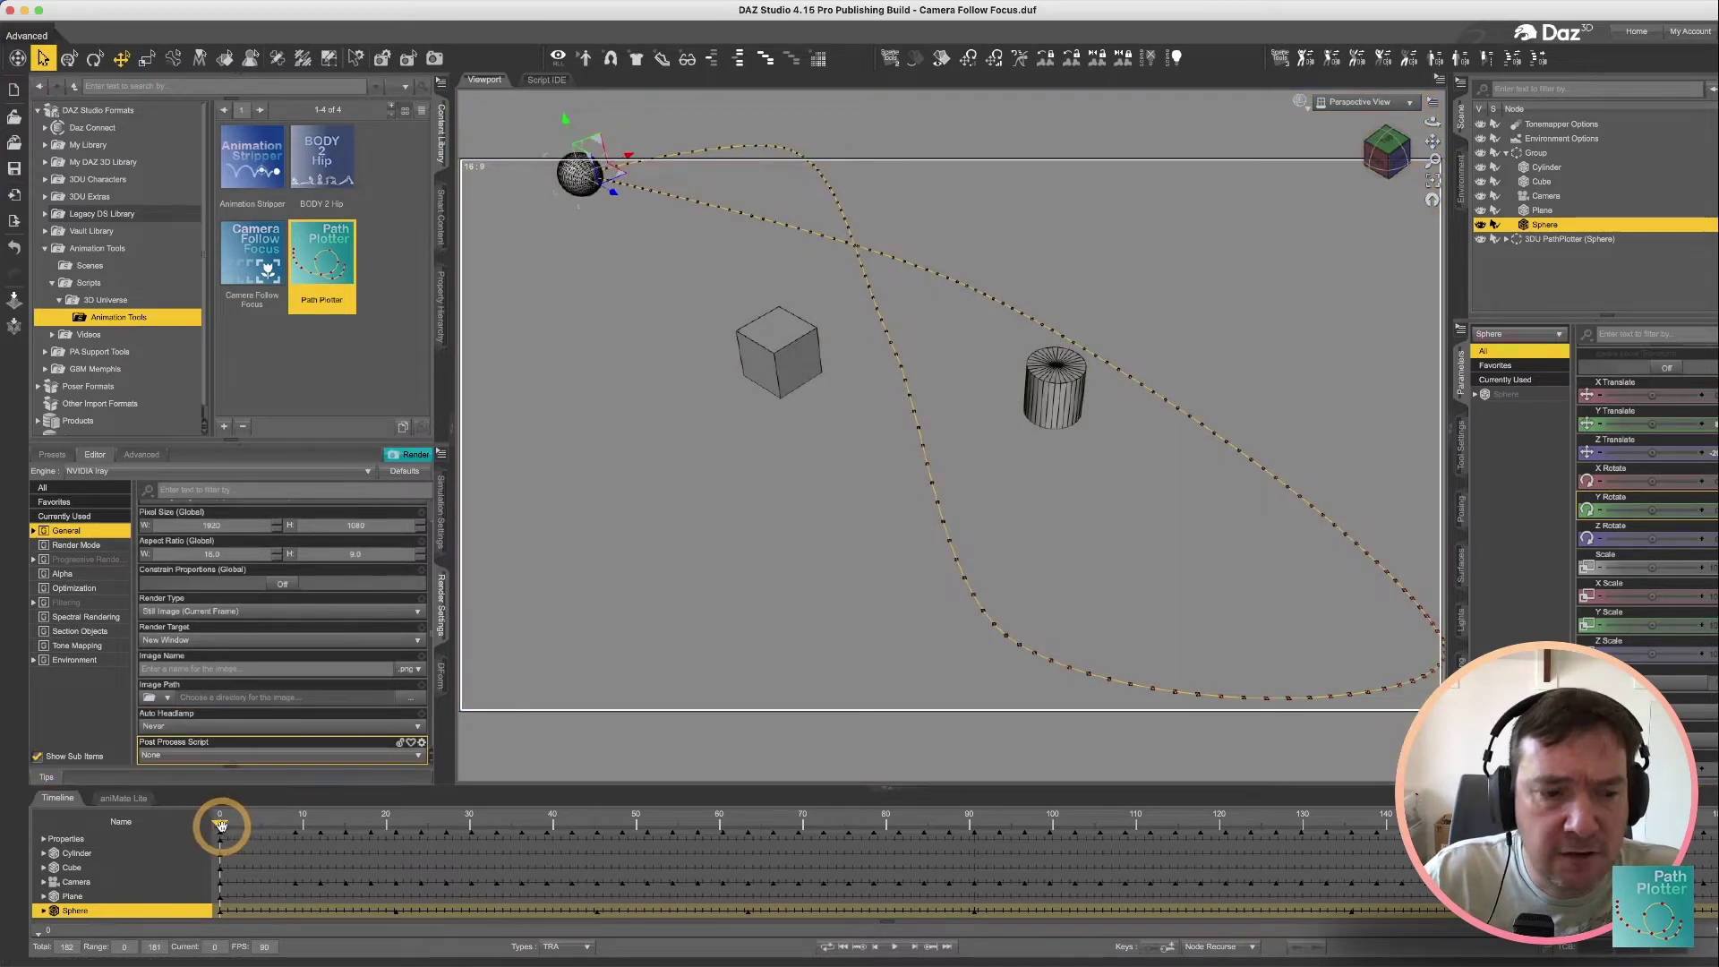
left_click_drag(221, 825, 1321, 850)
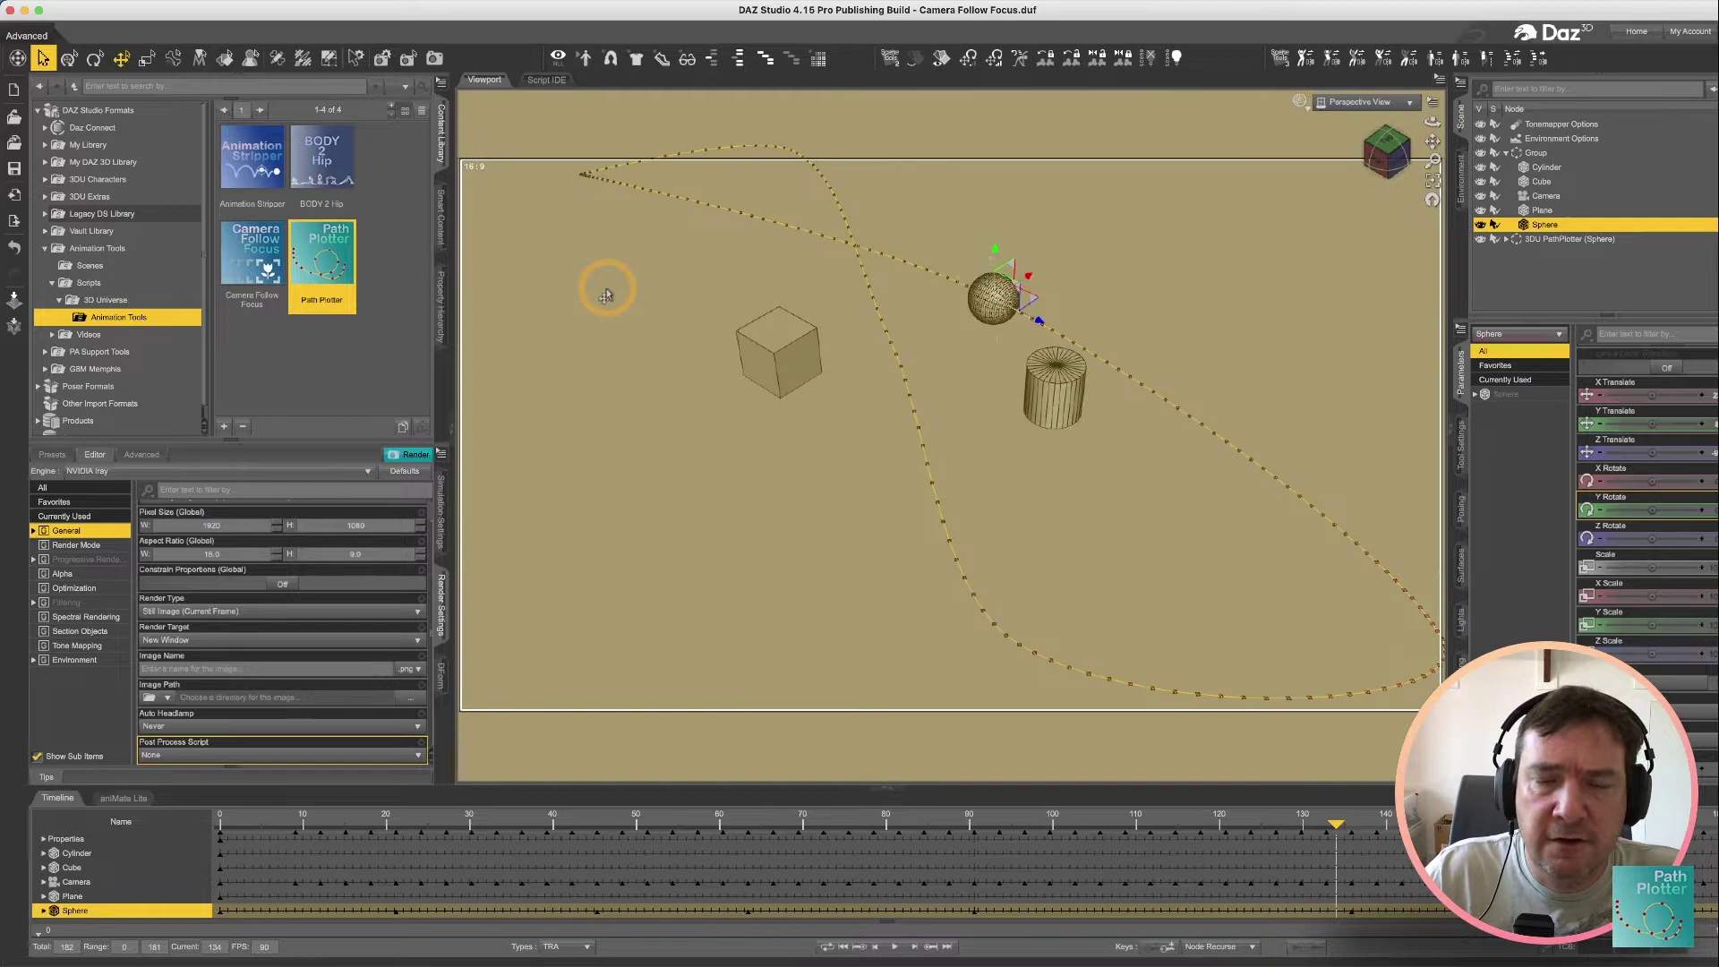
Orbit and pan around the dotted path, scrubbing the Sphere back to frames 19 and 14
left_click_drag(1386, 152, 1003, 450)
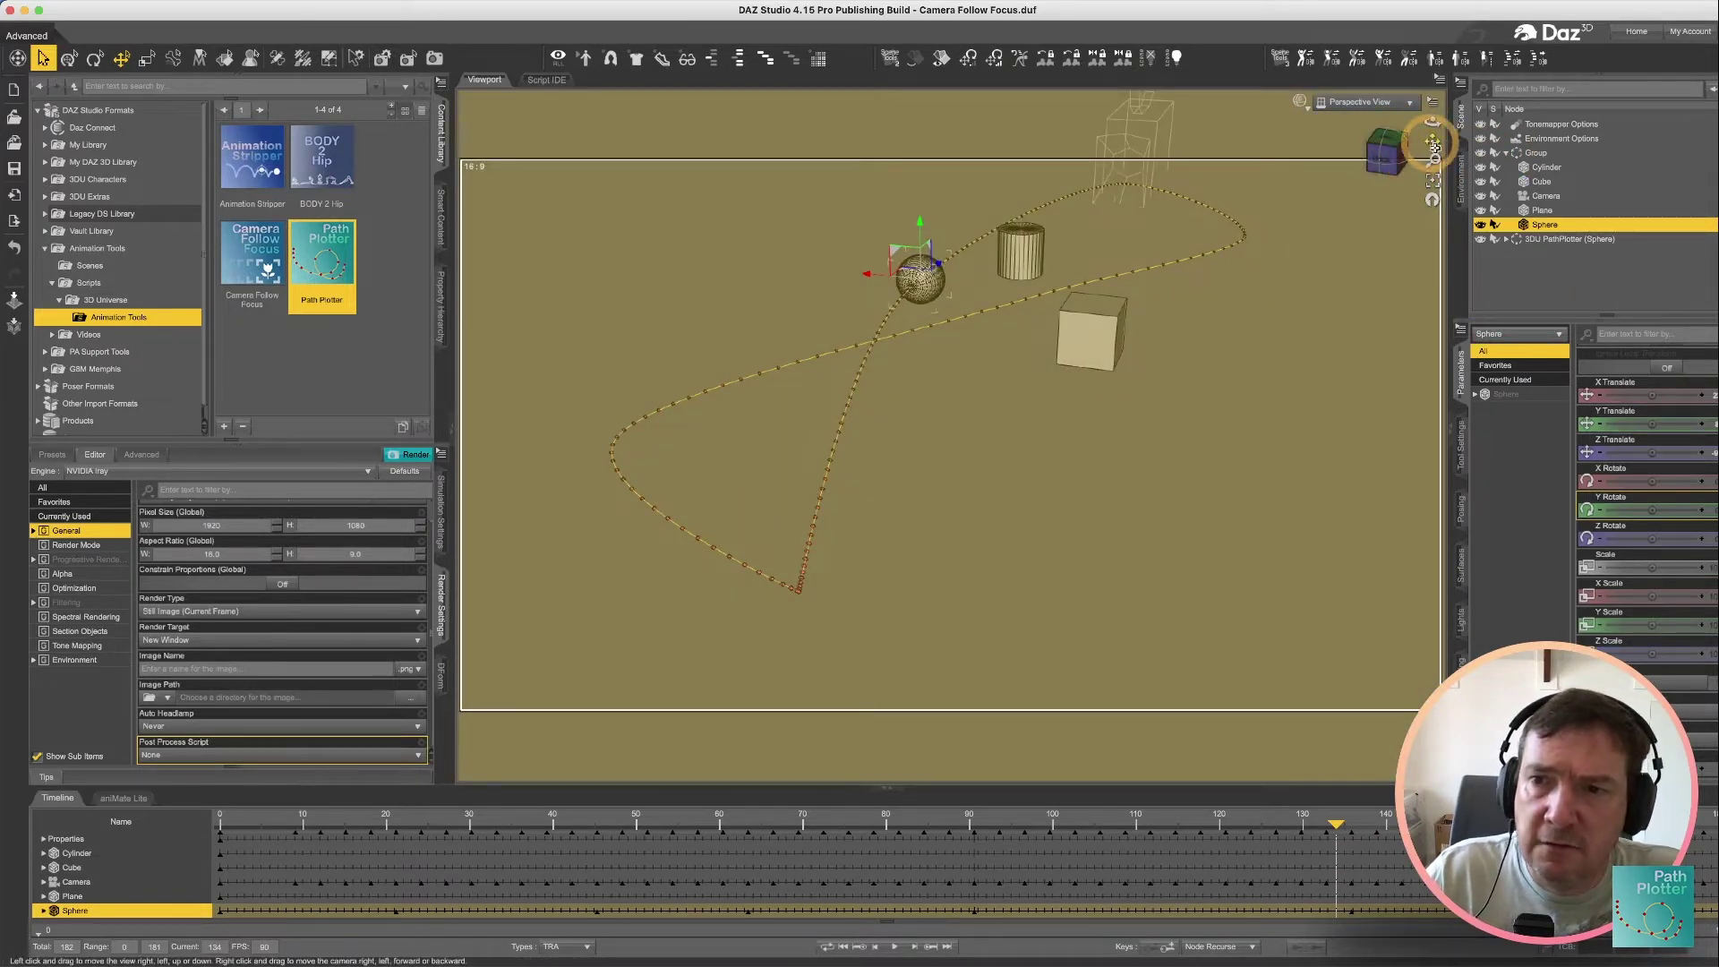
left_click_drag(1433, 141, 1404, 96)
left_click_drag(1385, 158, 1301, 285)
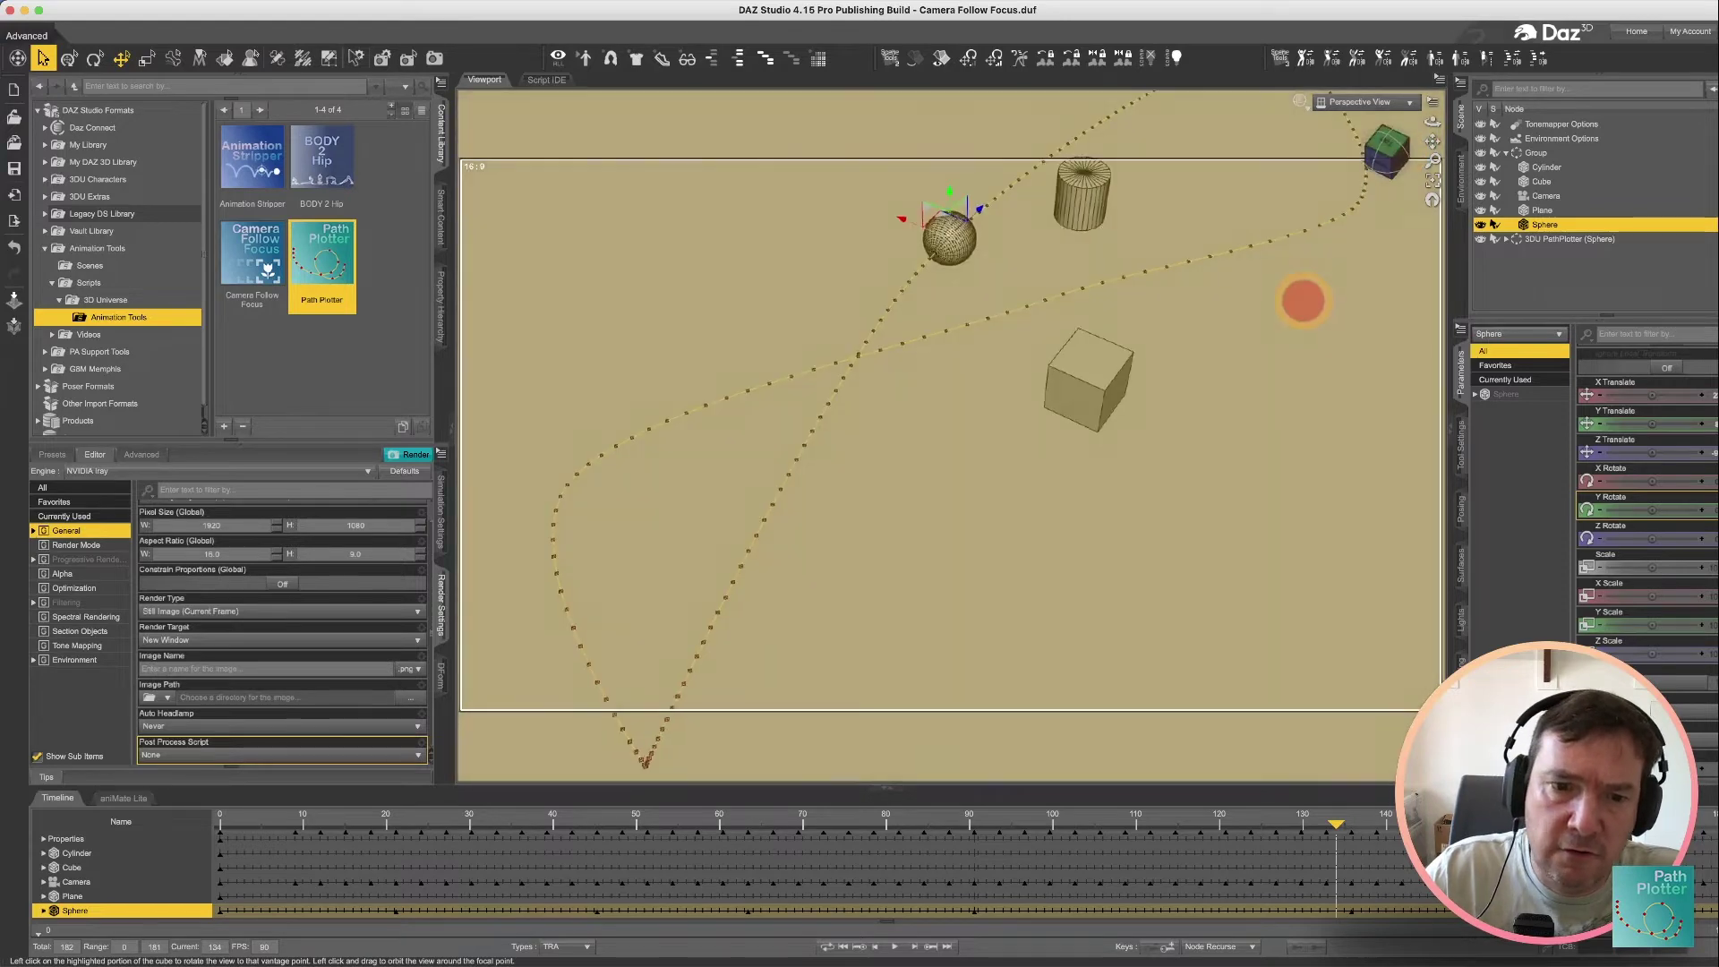
left_click(1387, 166)
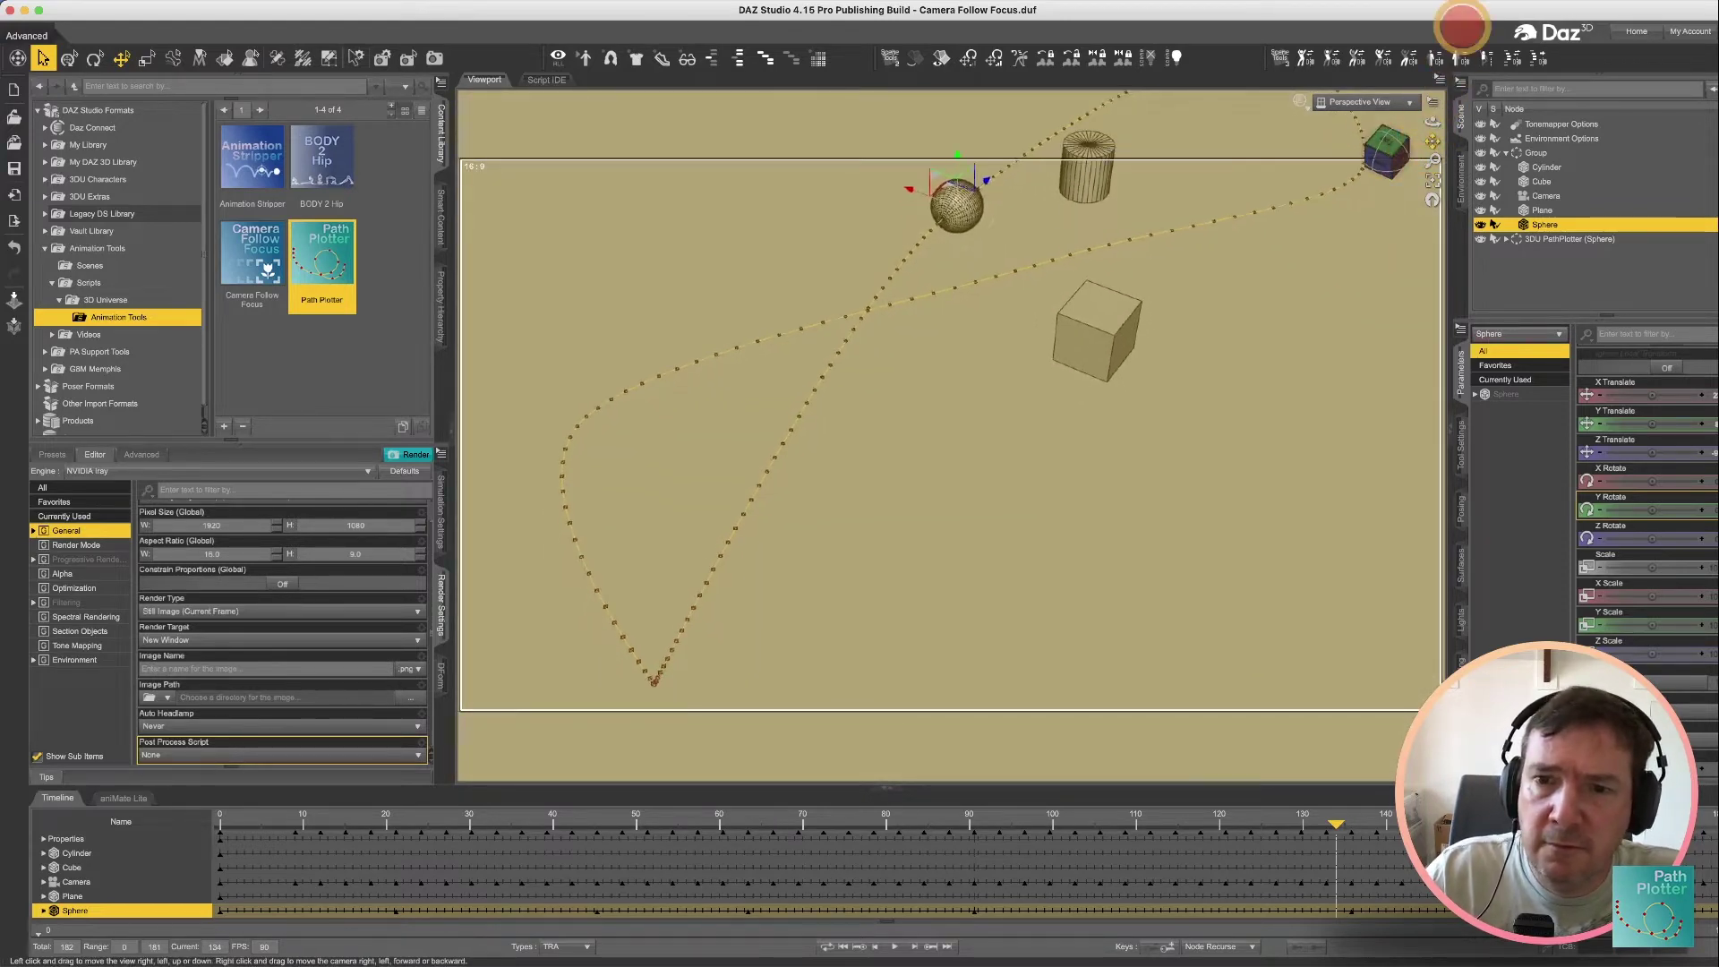
left_click(388, 825)
left_click_drag(388, 825, 336, 832)
left_click(645, 673)
Scrub the Sphere through to the final frame 181 and reopen Path Plotter
left_click(614, 584)
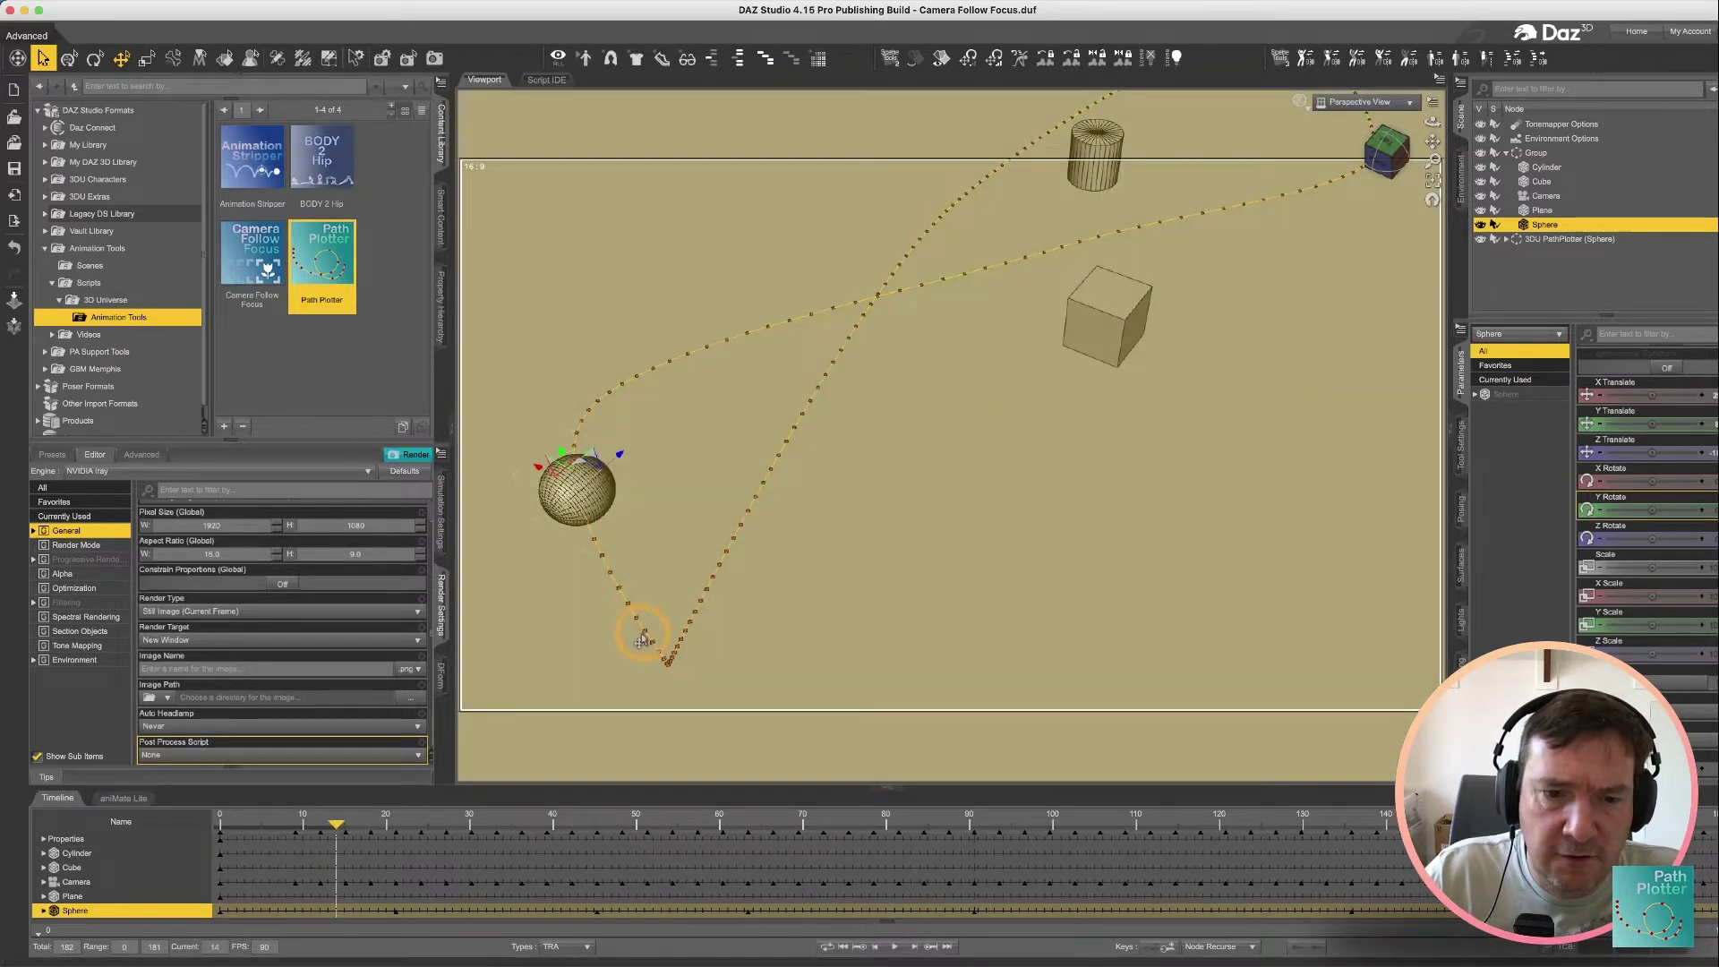
left_click(668, 661)
left_click(664, 657)
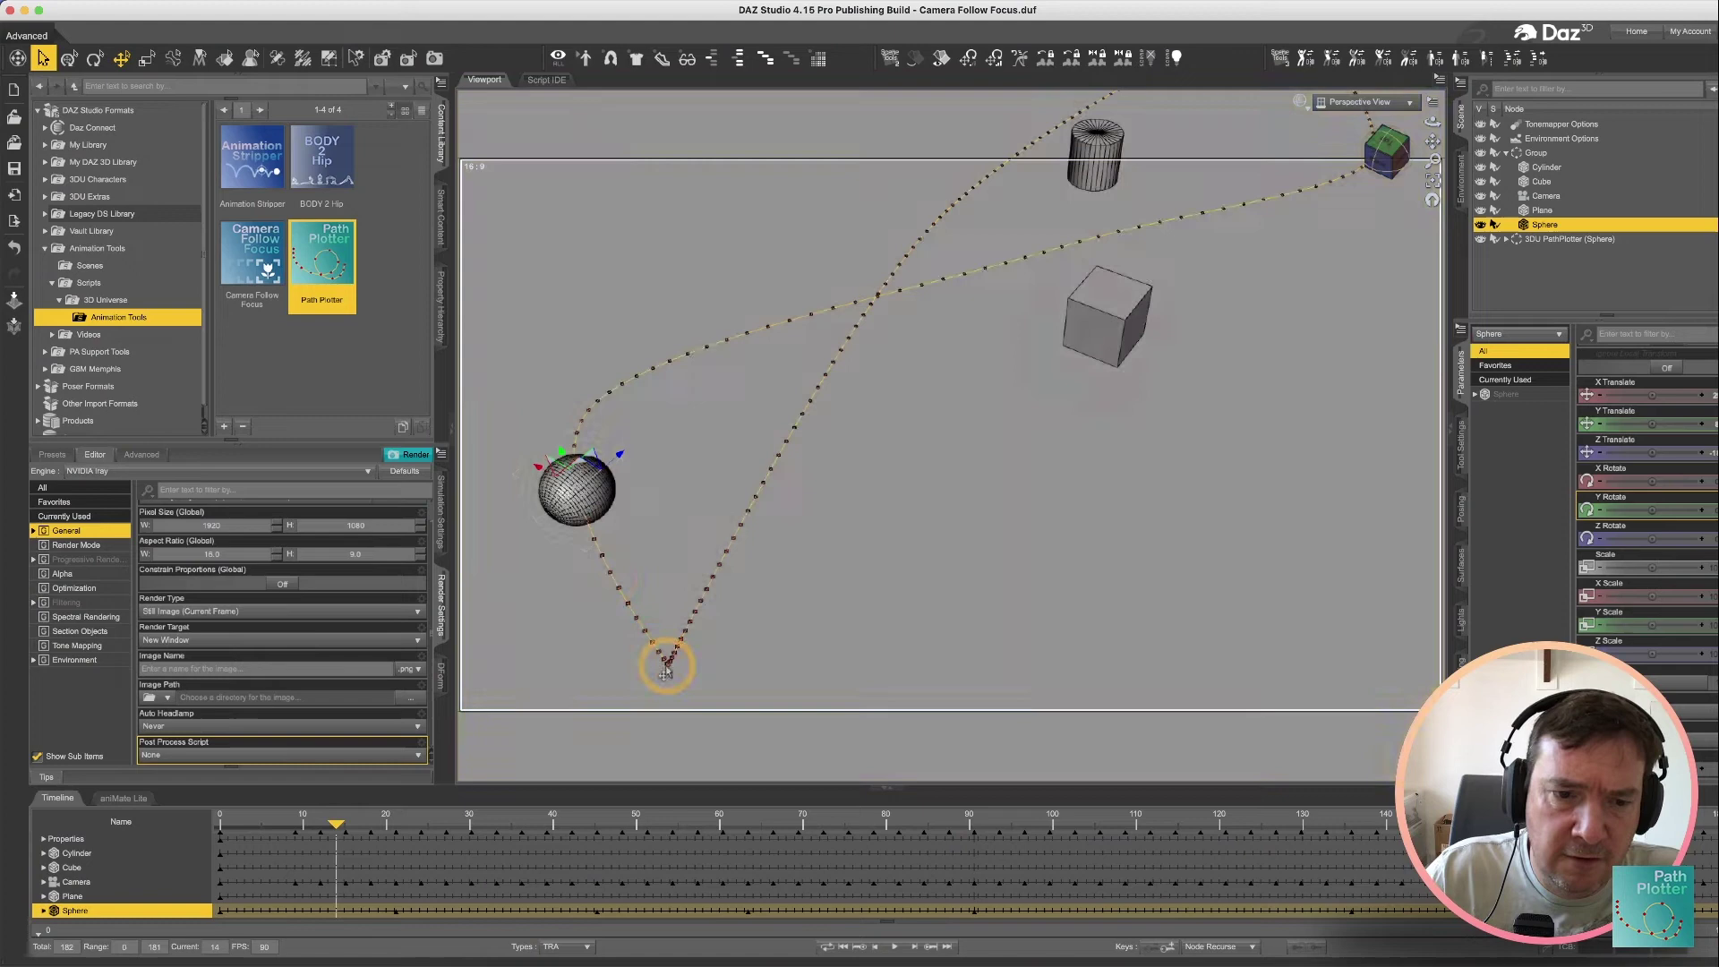
left_click(568, 691)
left_click_drag(338, 821, 1586, 801)
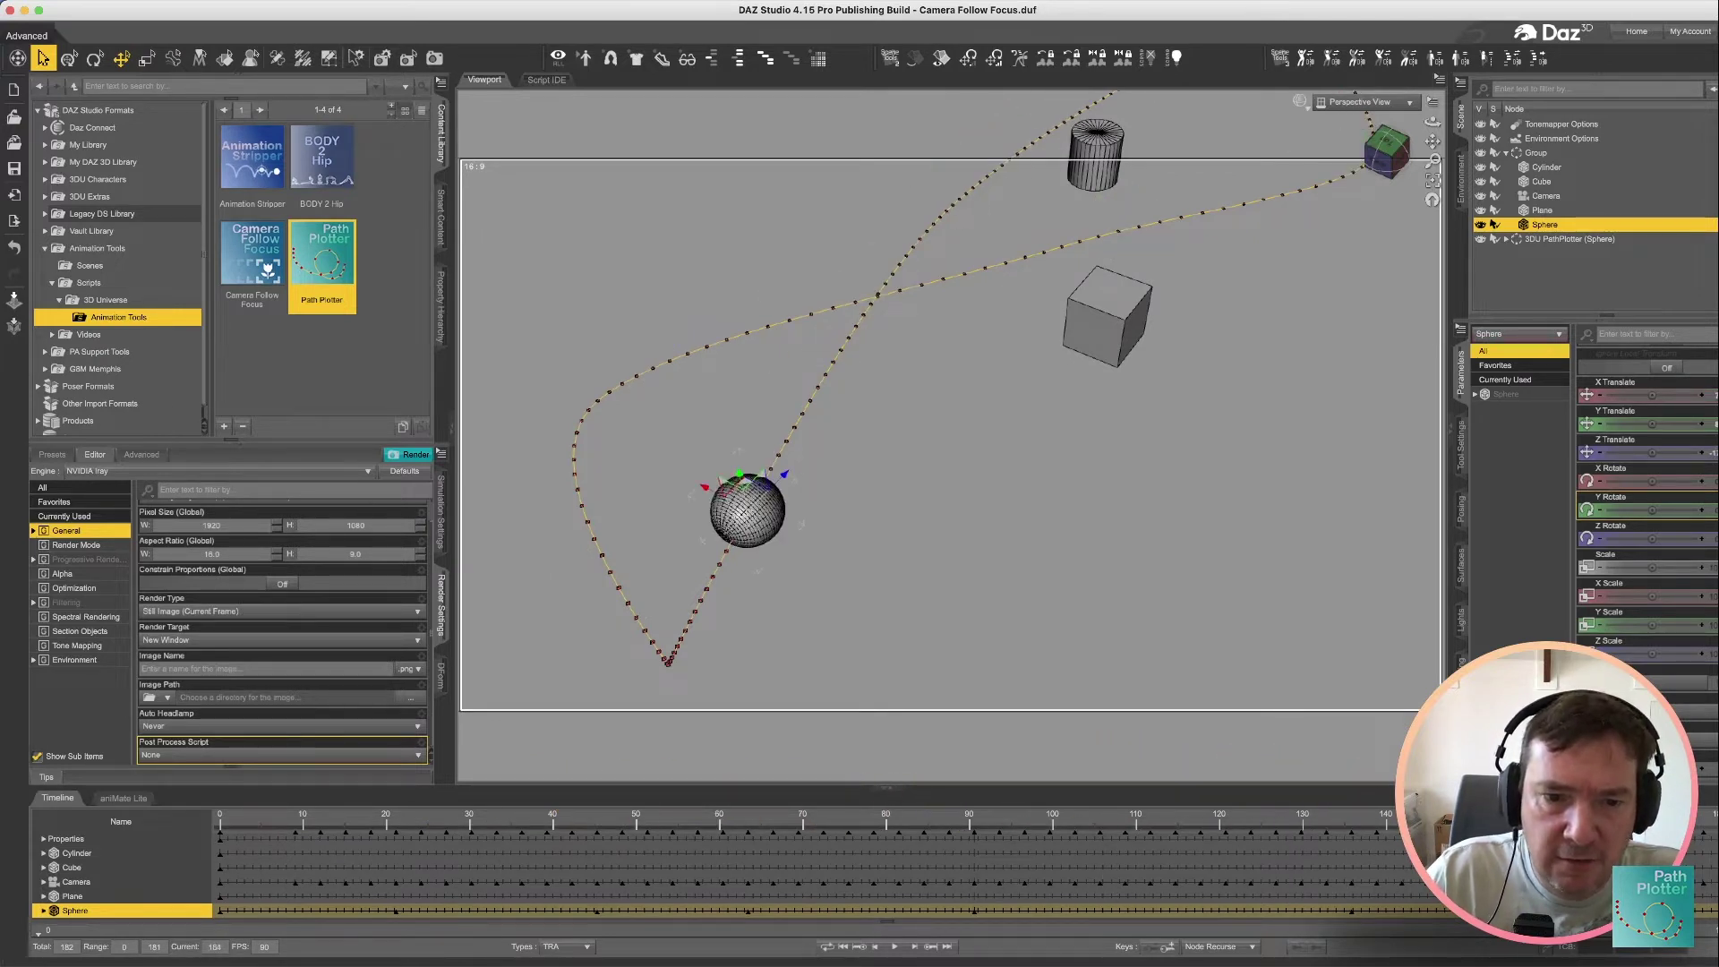
left_click(856, 733)
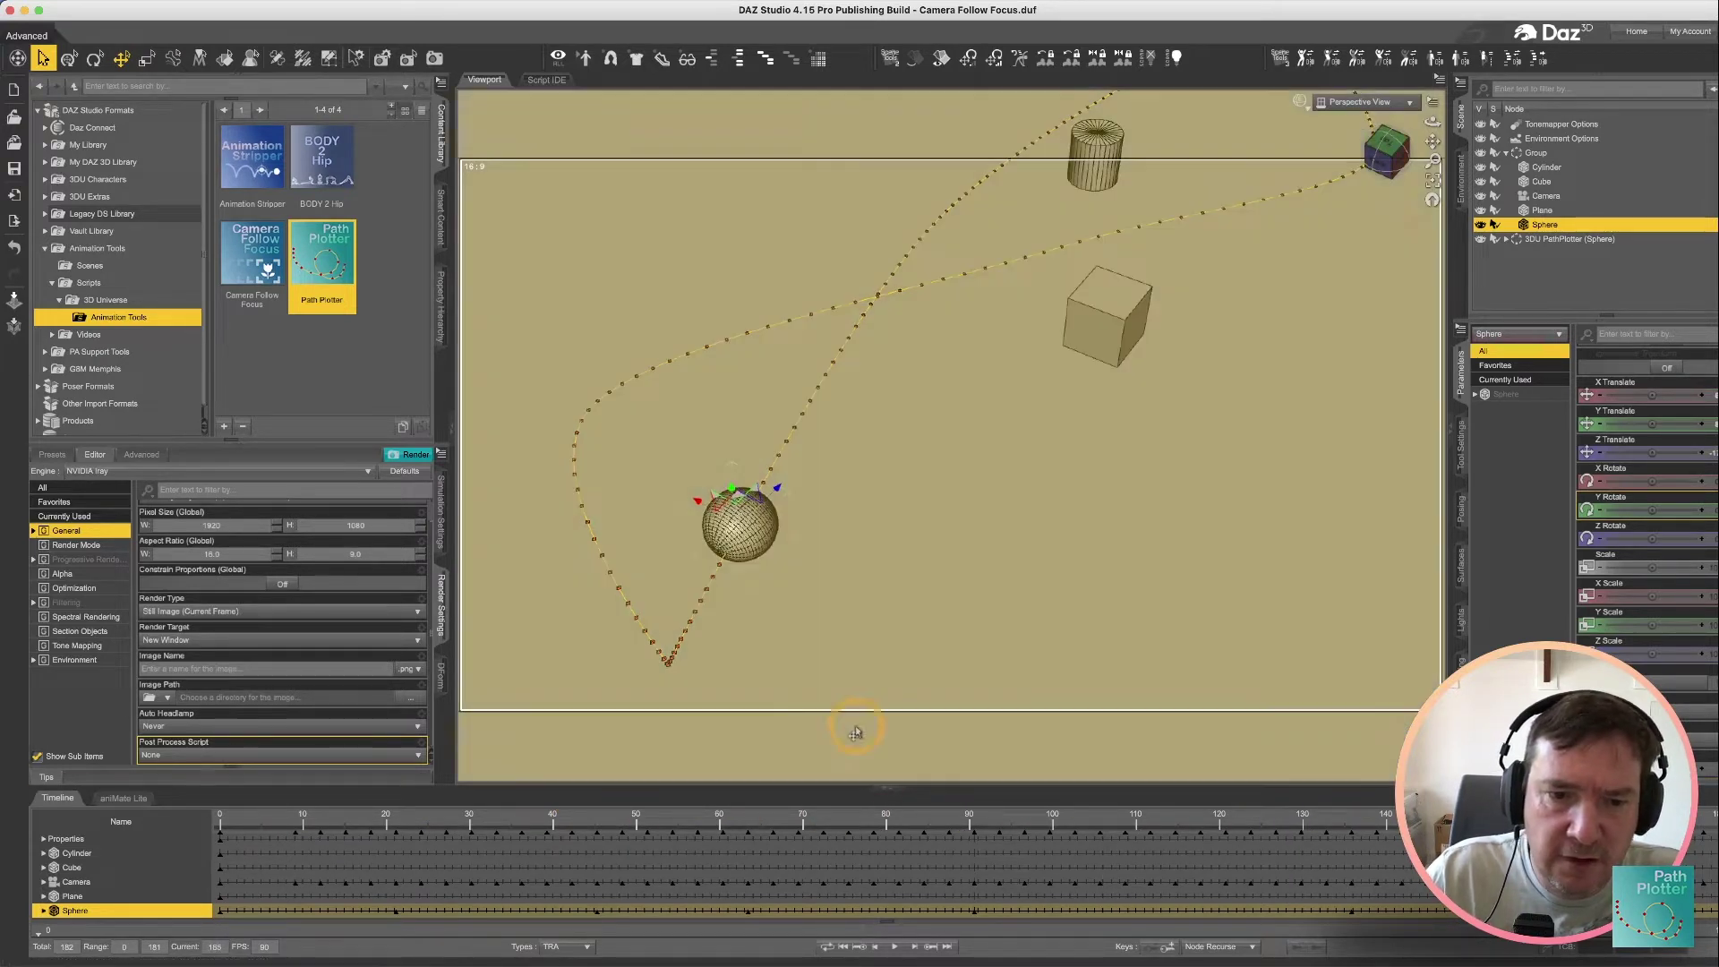
left_click(668, 663)
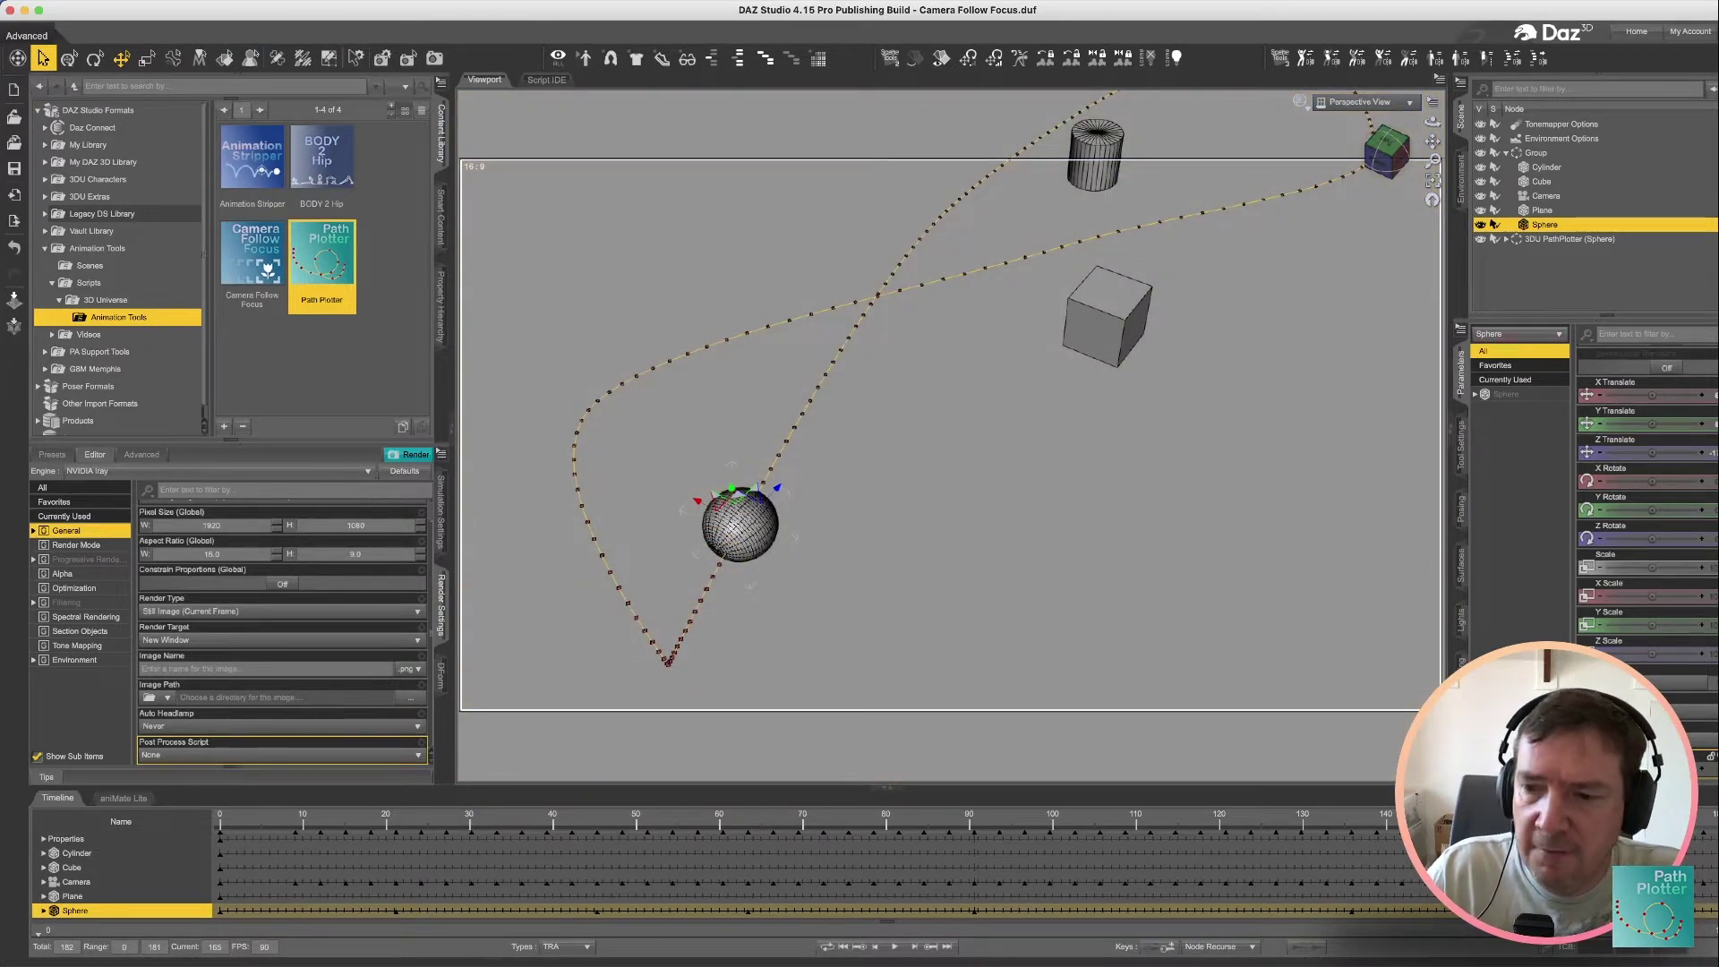
left_click_drag(1248, 836, 1702, 833)
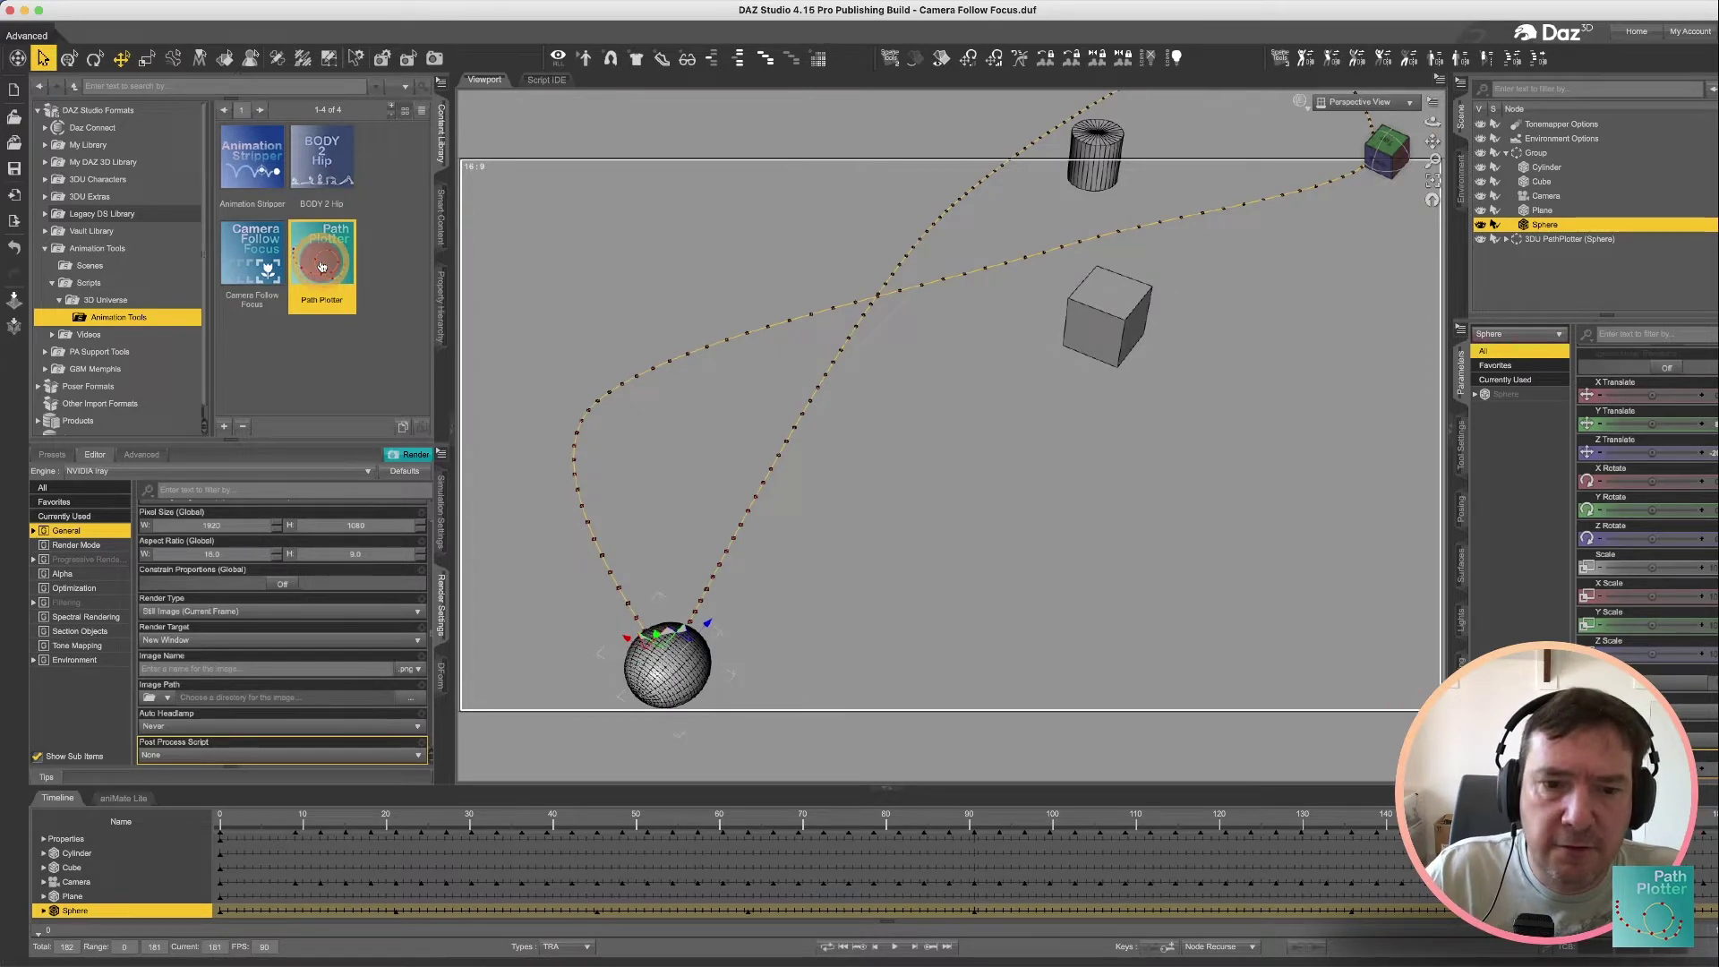
double_click(321, 266)
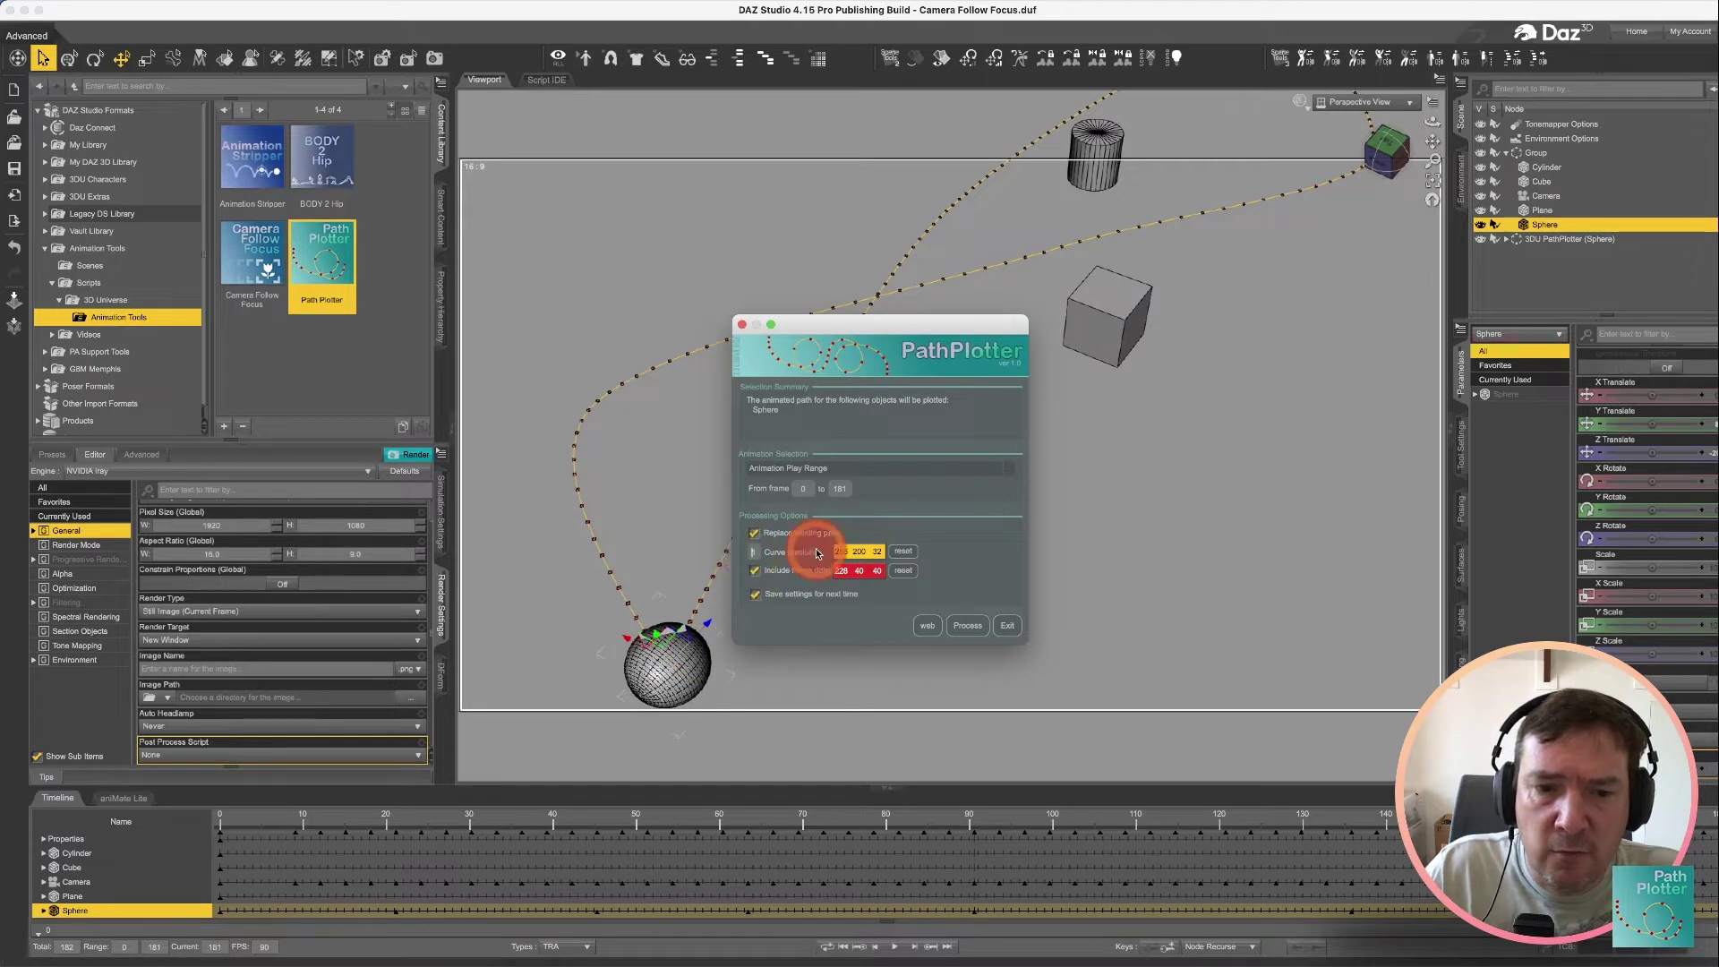
Keep frame dots enabled and set the curve colour to red (228, 26, 26)
left_click(798, 570)
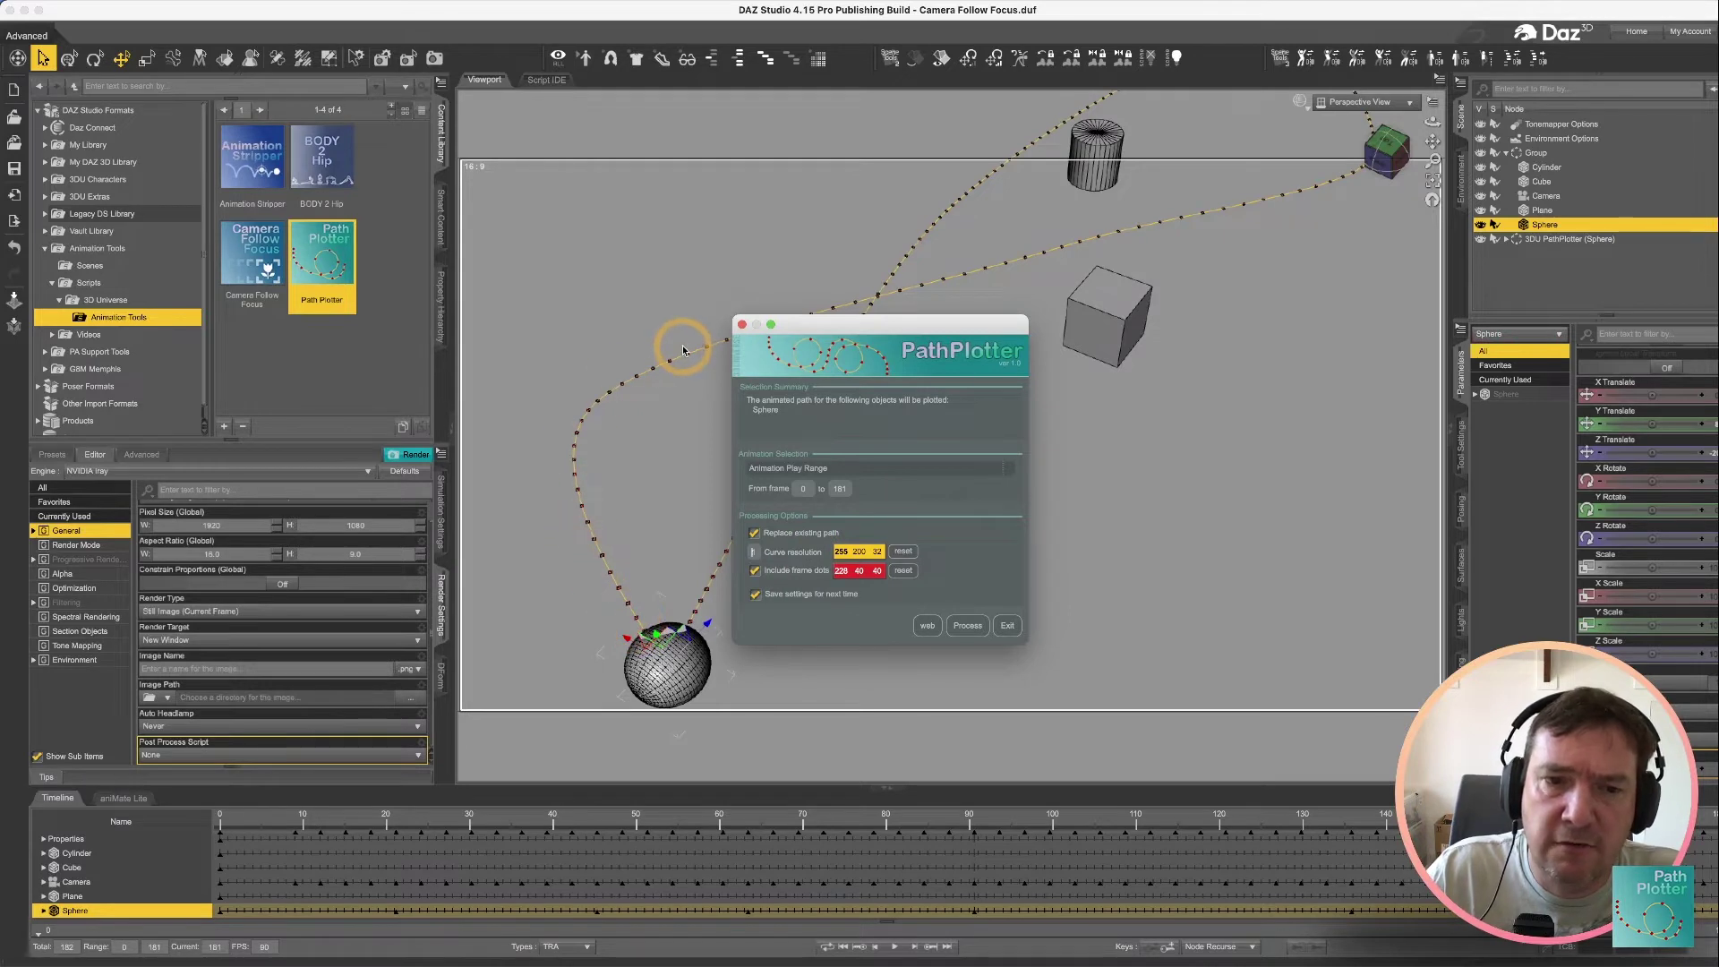
left_click(771, 553)
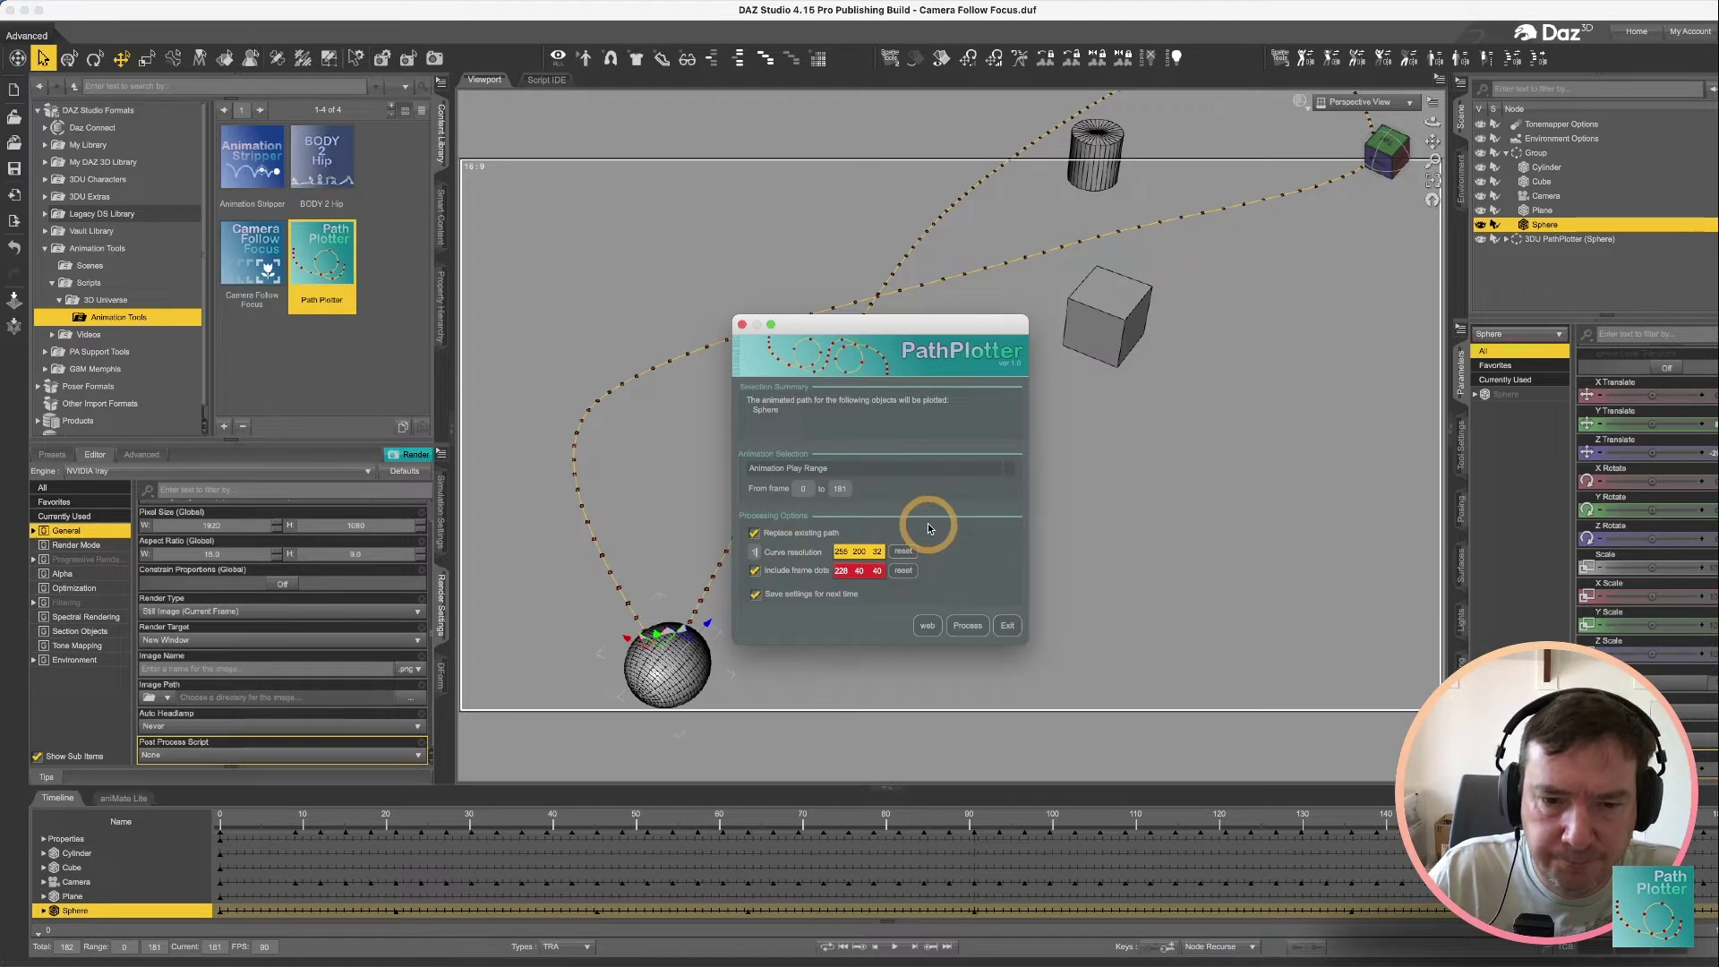
left_click(852, 552)
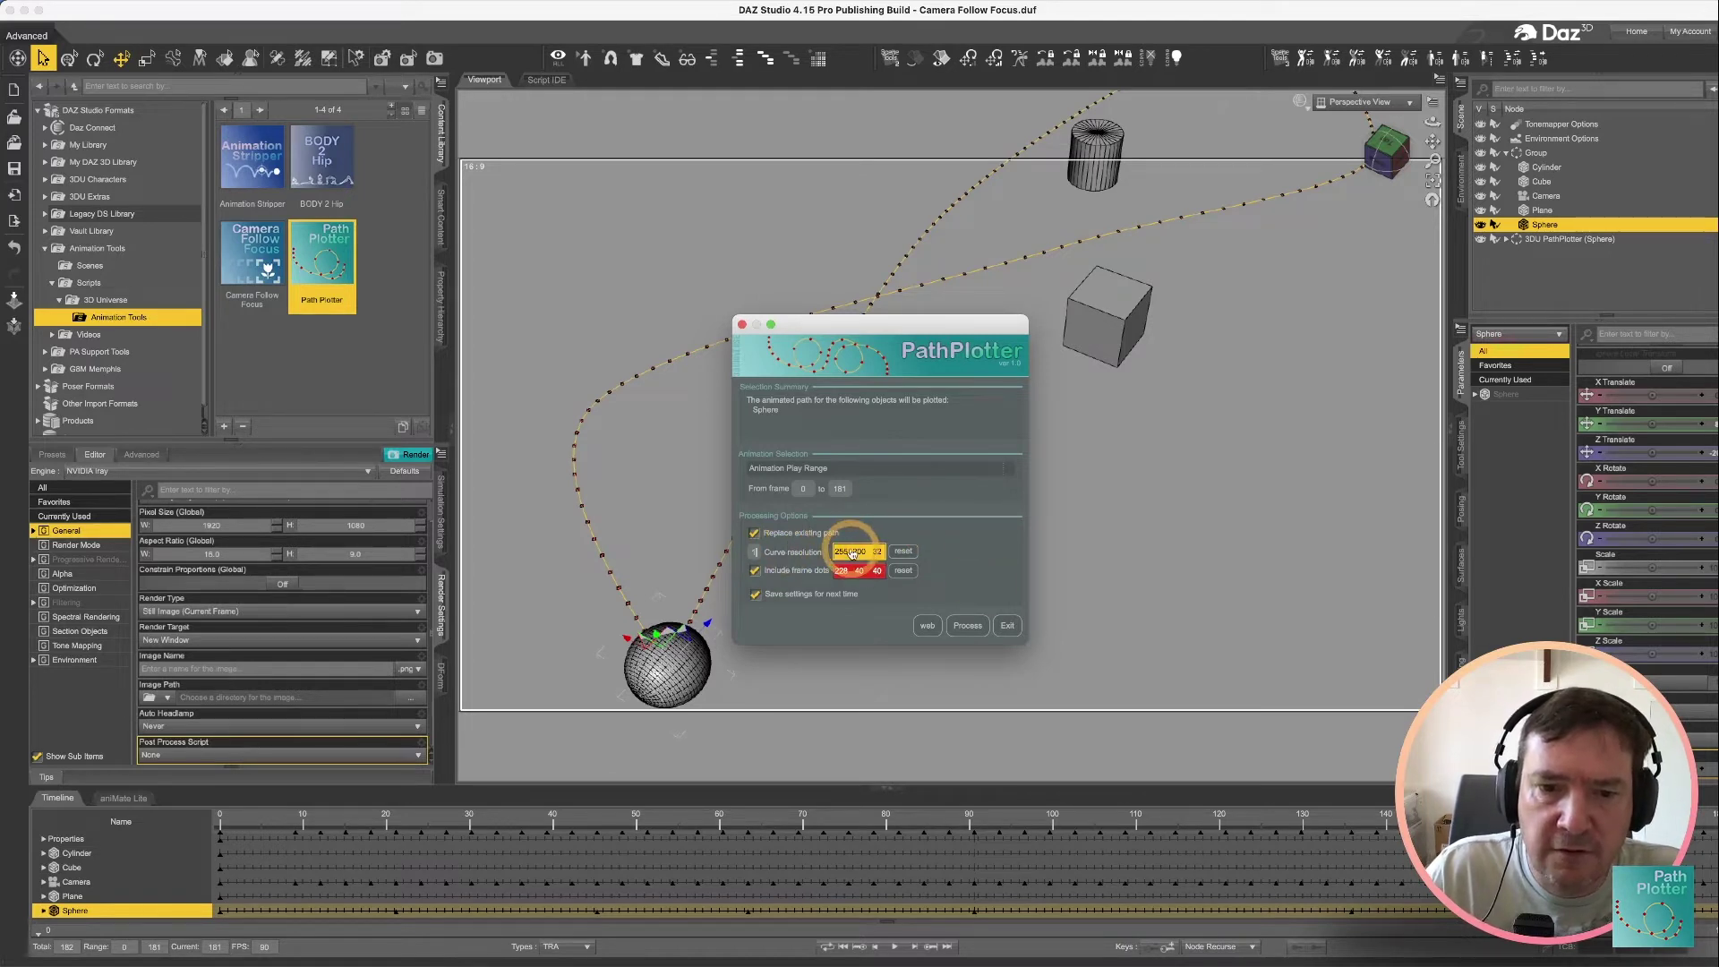
mouse_move(858, 553)
left_mouse_down()
mouse_move(875, 551)
mouse_move(840, 550)
mouse_move(890, 549)
mouse_move(830, 553)
mouse_move(890, 552)
left_mouse_up()
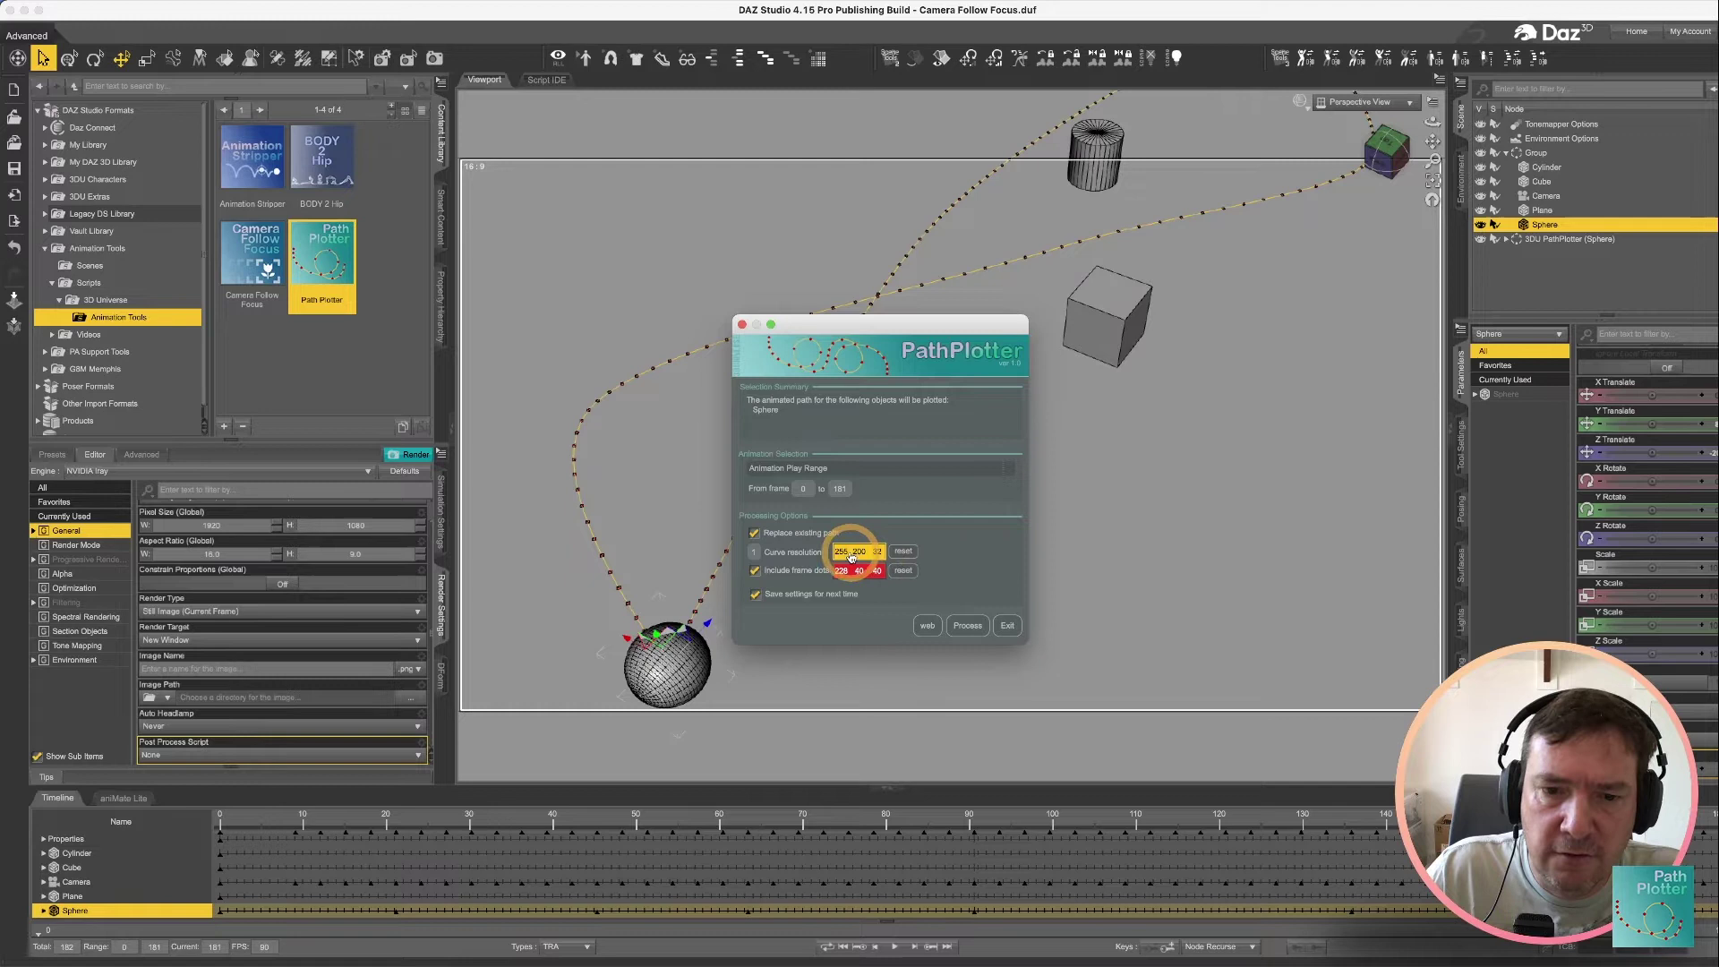
left_click(851, 552)
left_click_drag(888, 415, 1028, 401)
left_click(1042, 391)
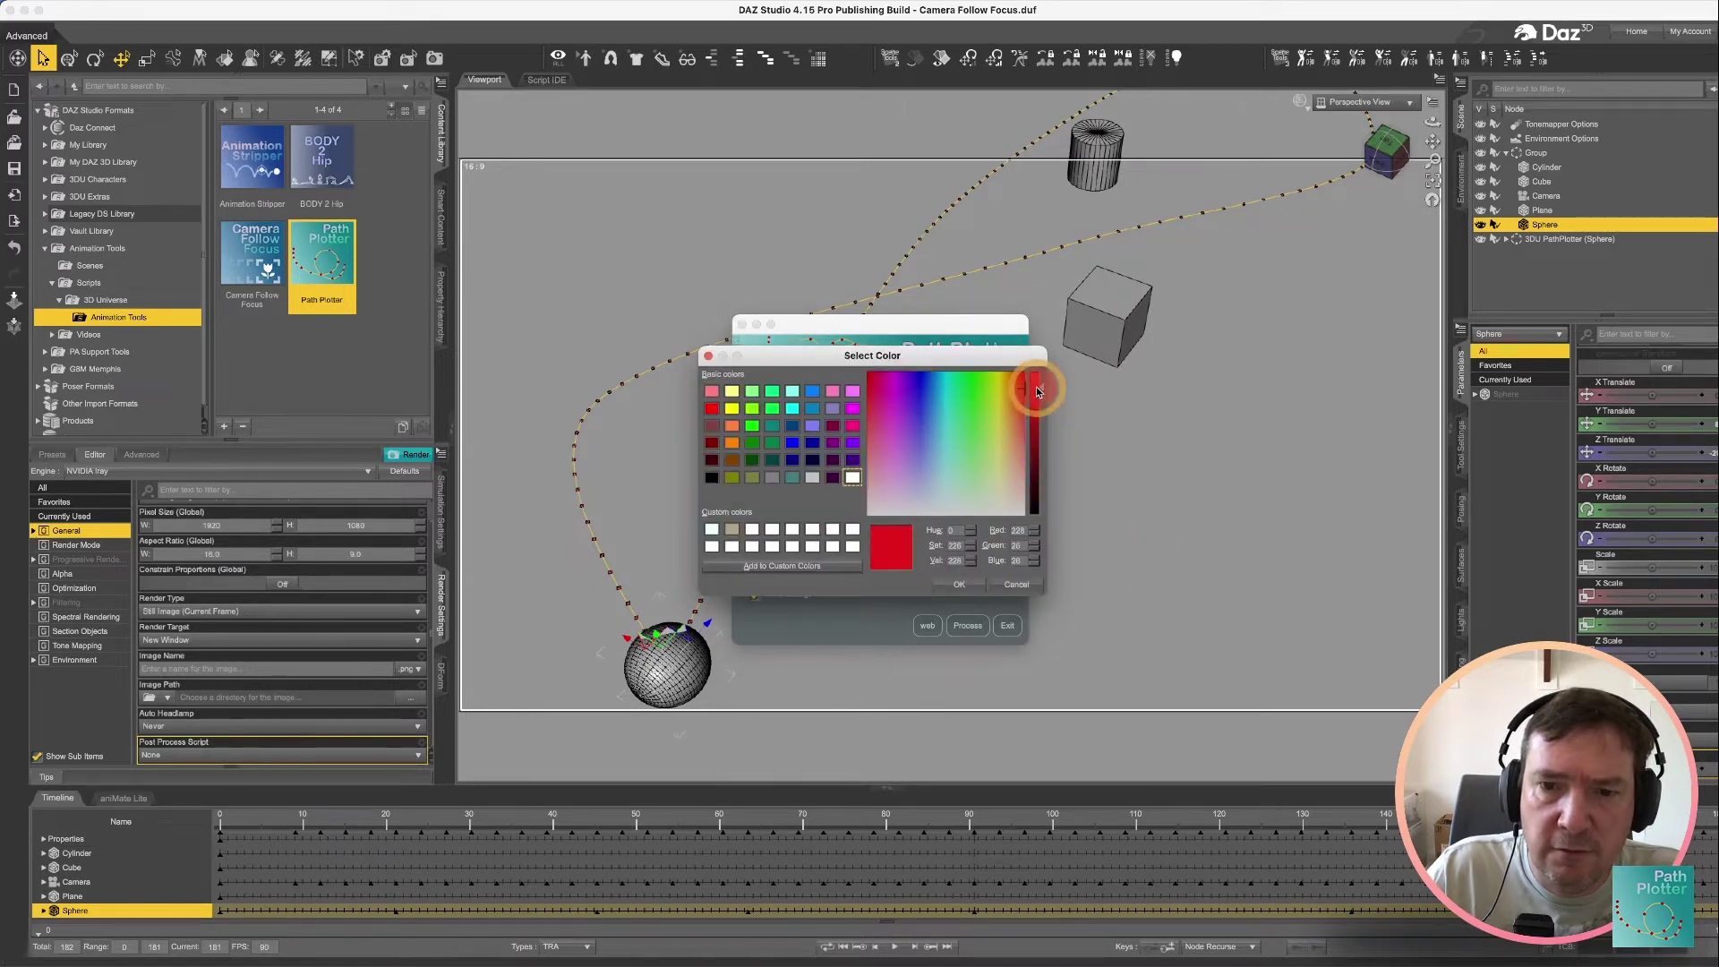
left_click(959, 584)
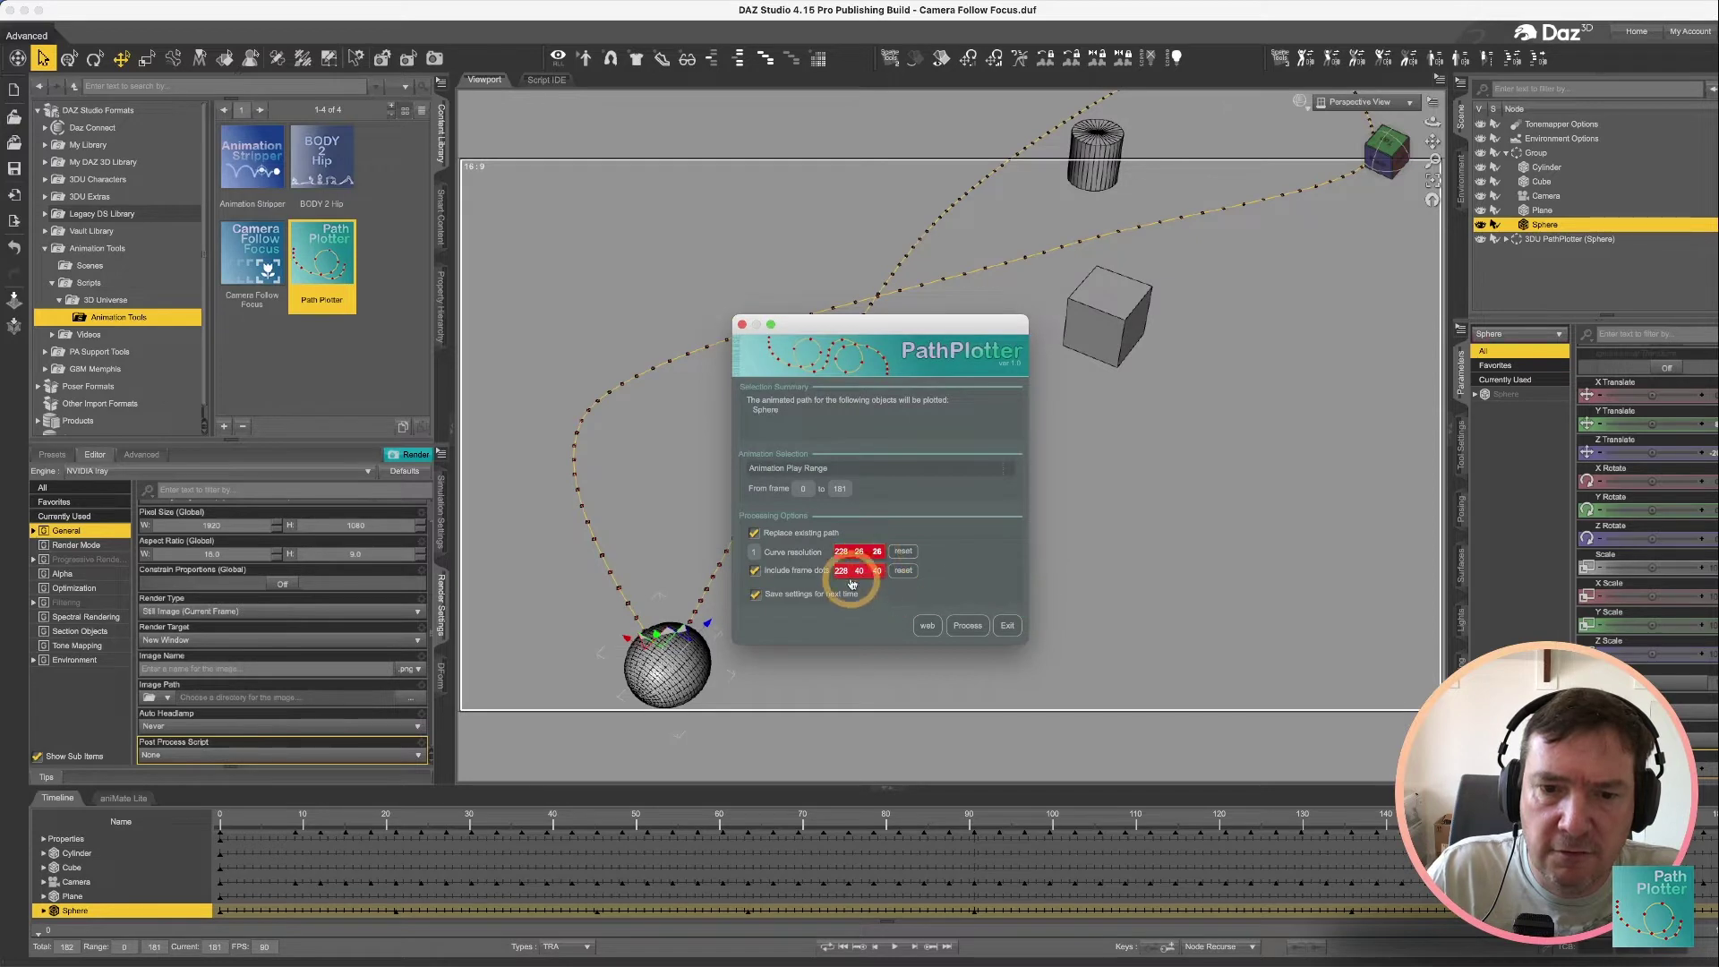
Set the frame-dot colour to blue (78, 96, 228)
left_click(852, 573)
left_click(924, 421)
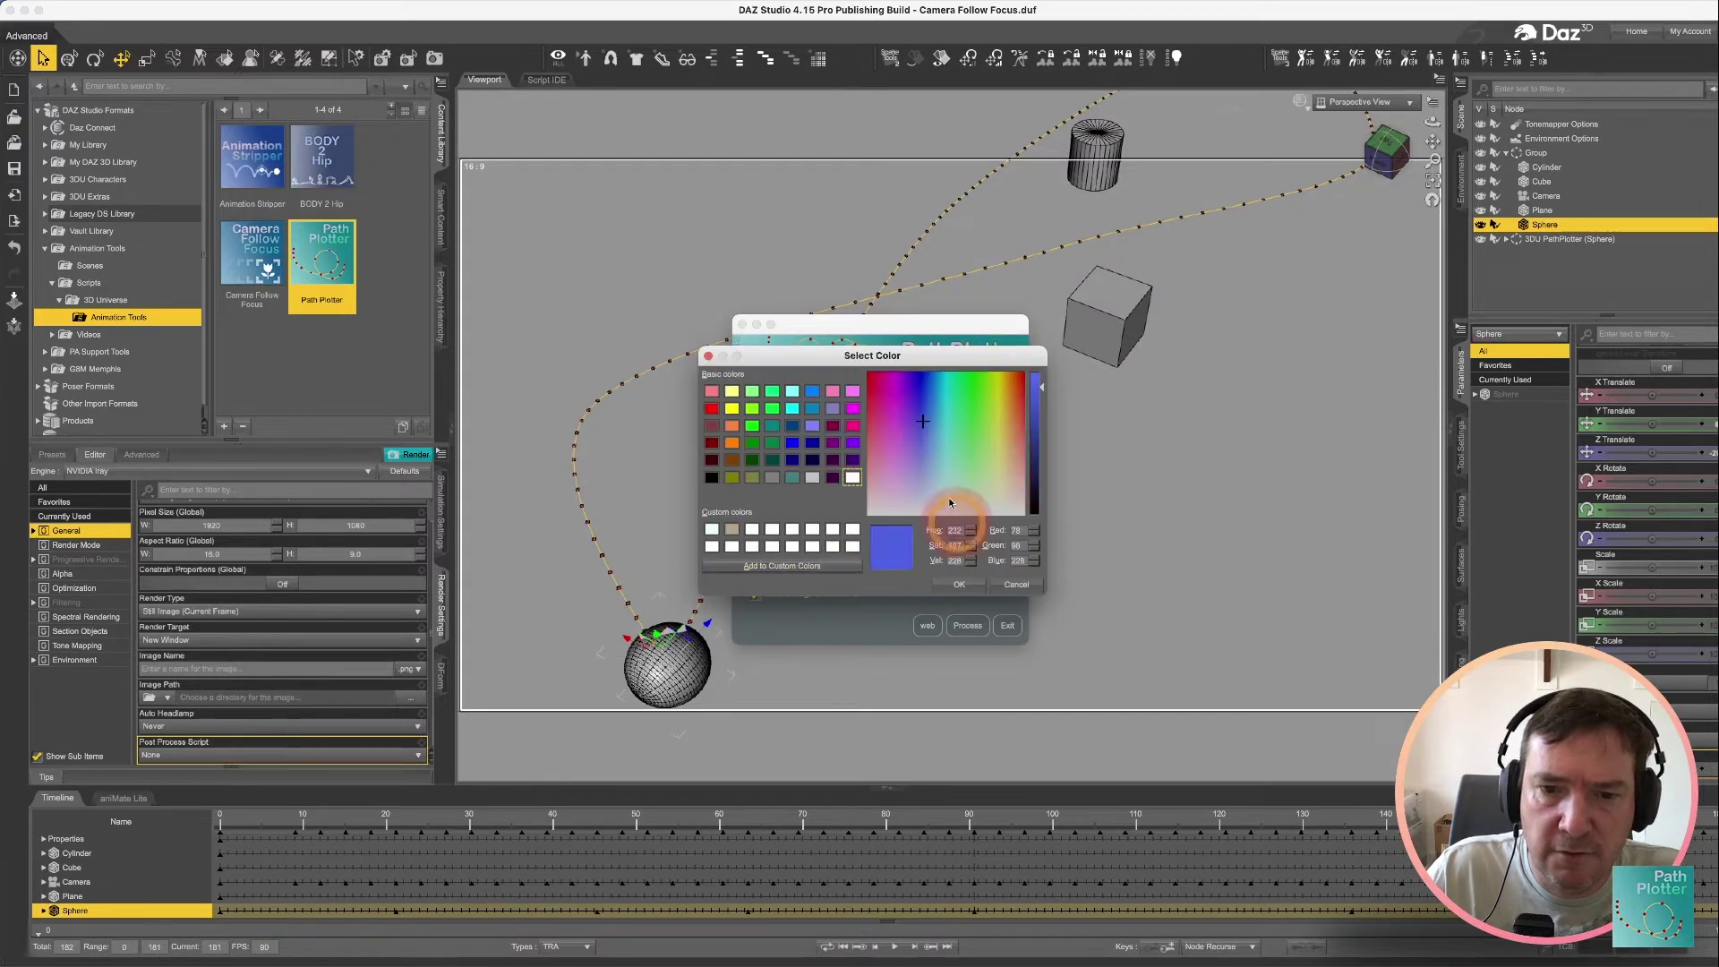
left_click(957, 587)
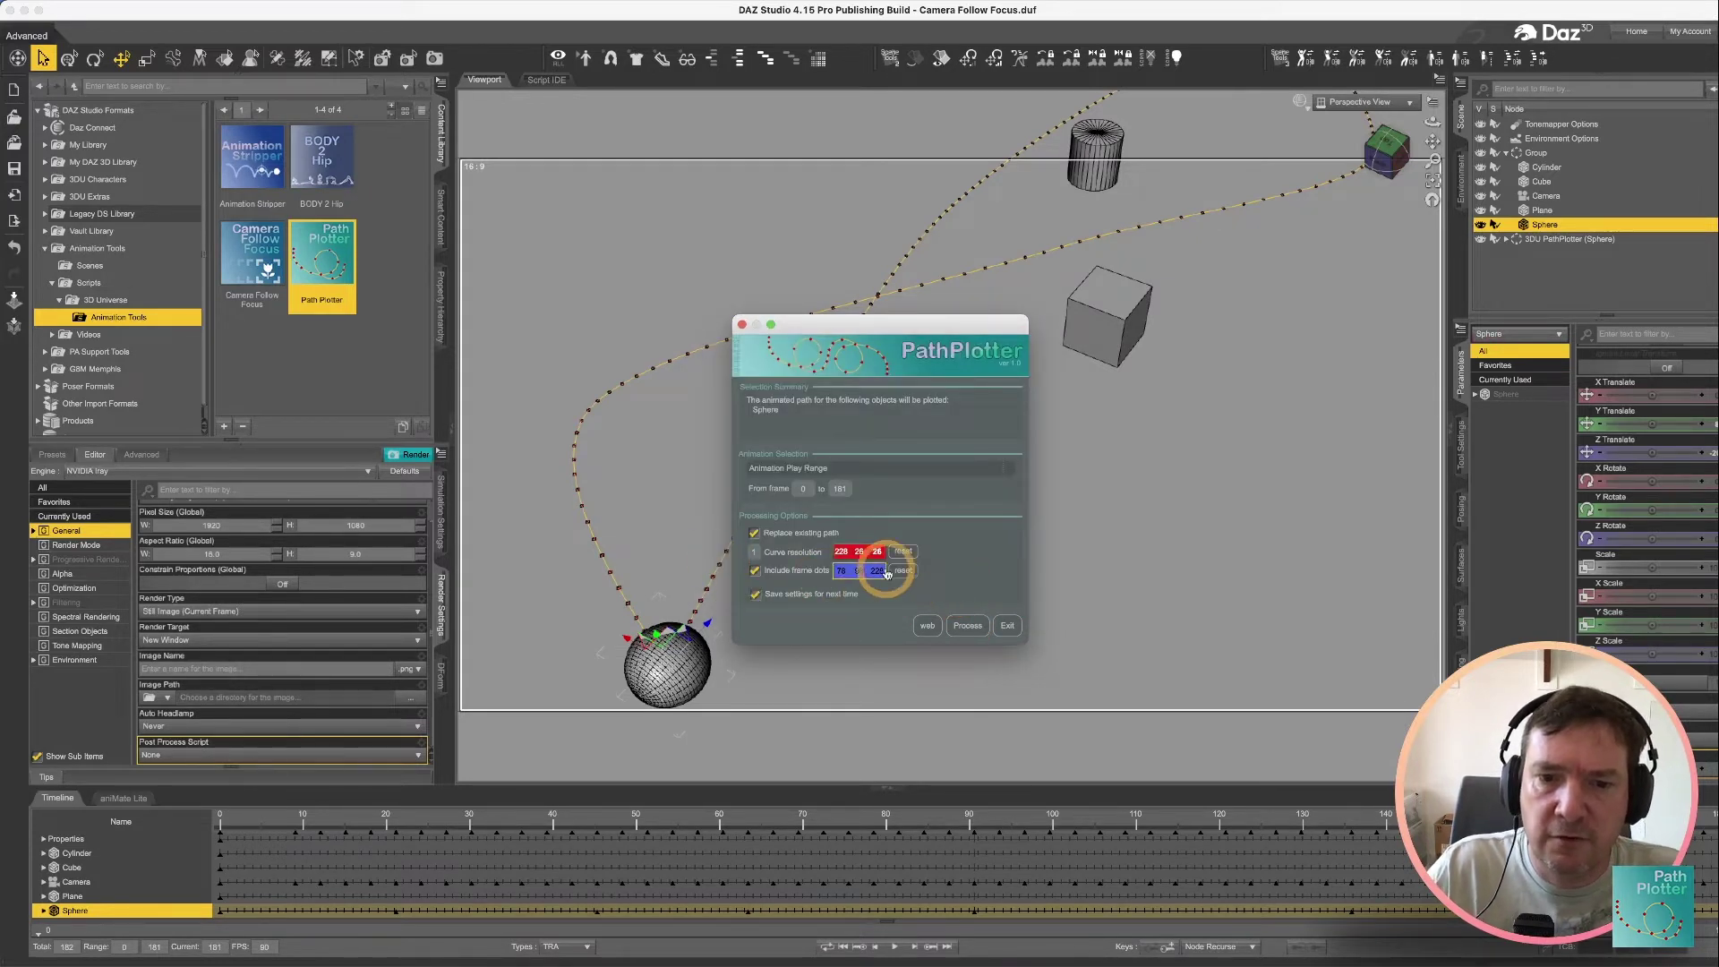
Plot the red-and-blue path, then replot the Sphere's path in the default yellow curve colour
left_click(967, 626)
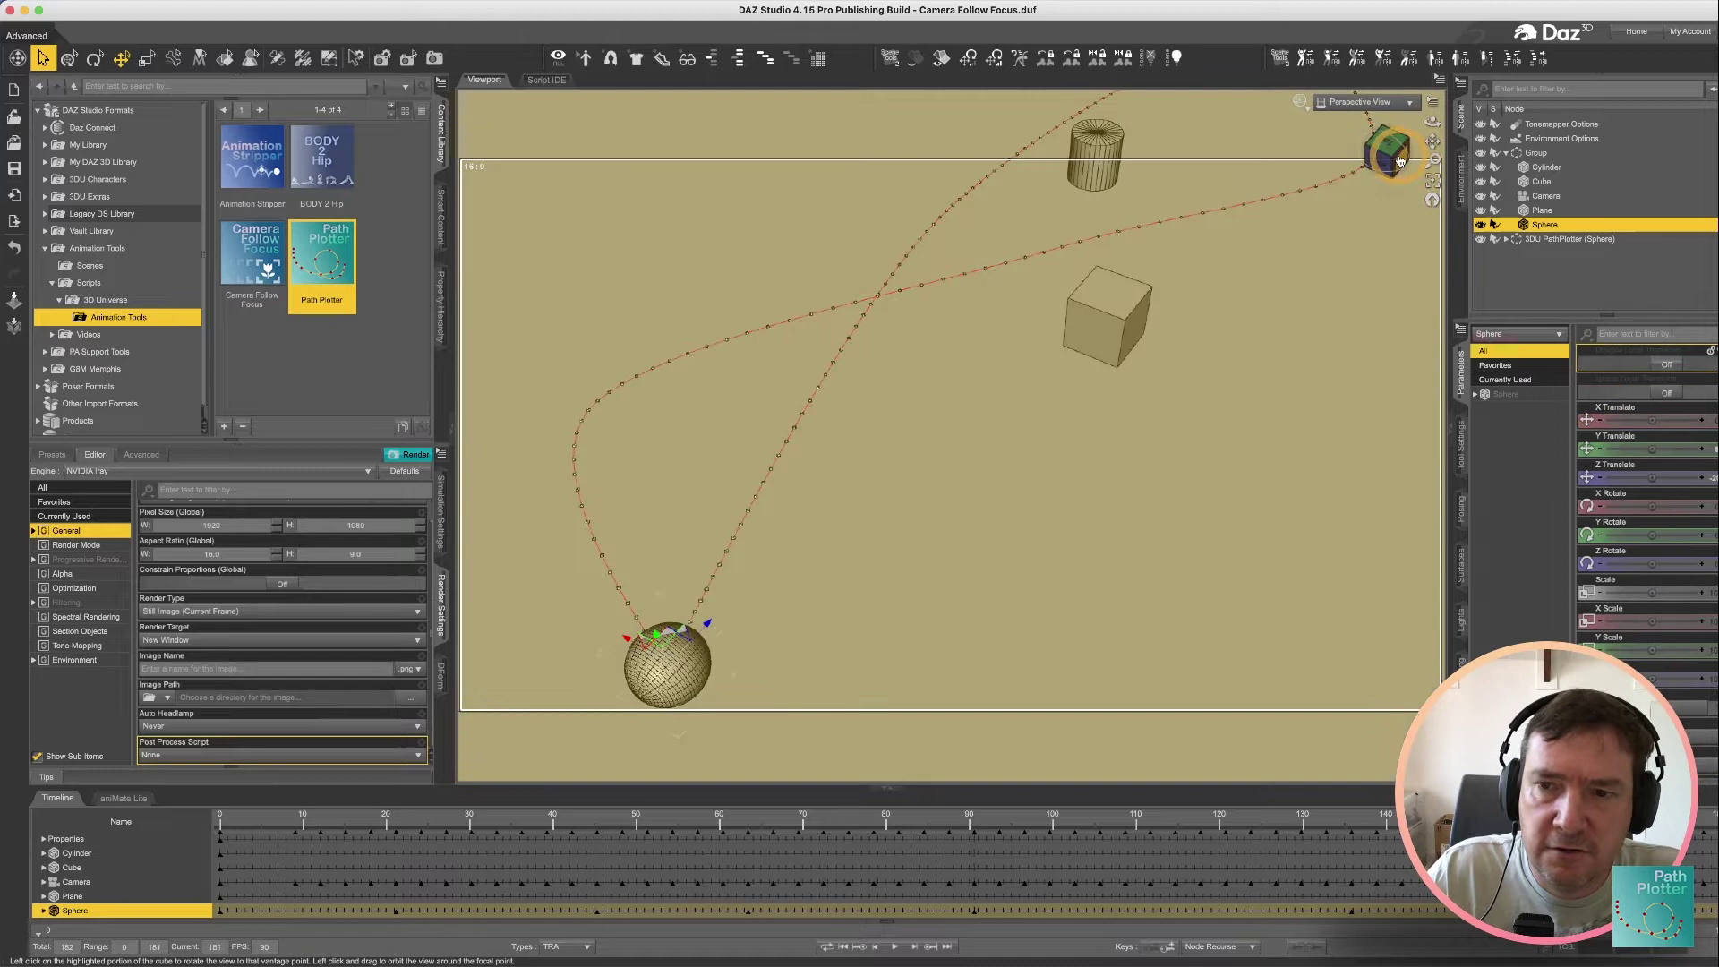
left_click_drag(1386, 148, 1389, 295)
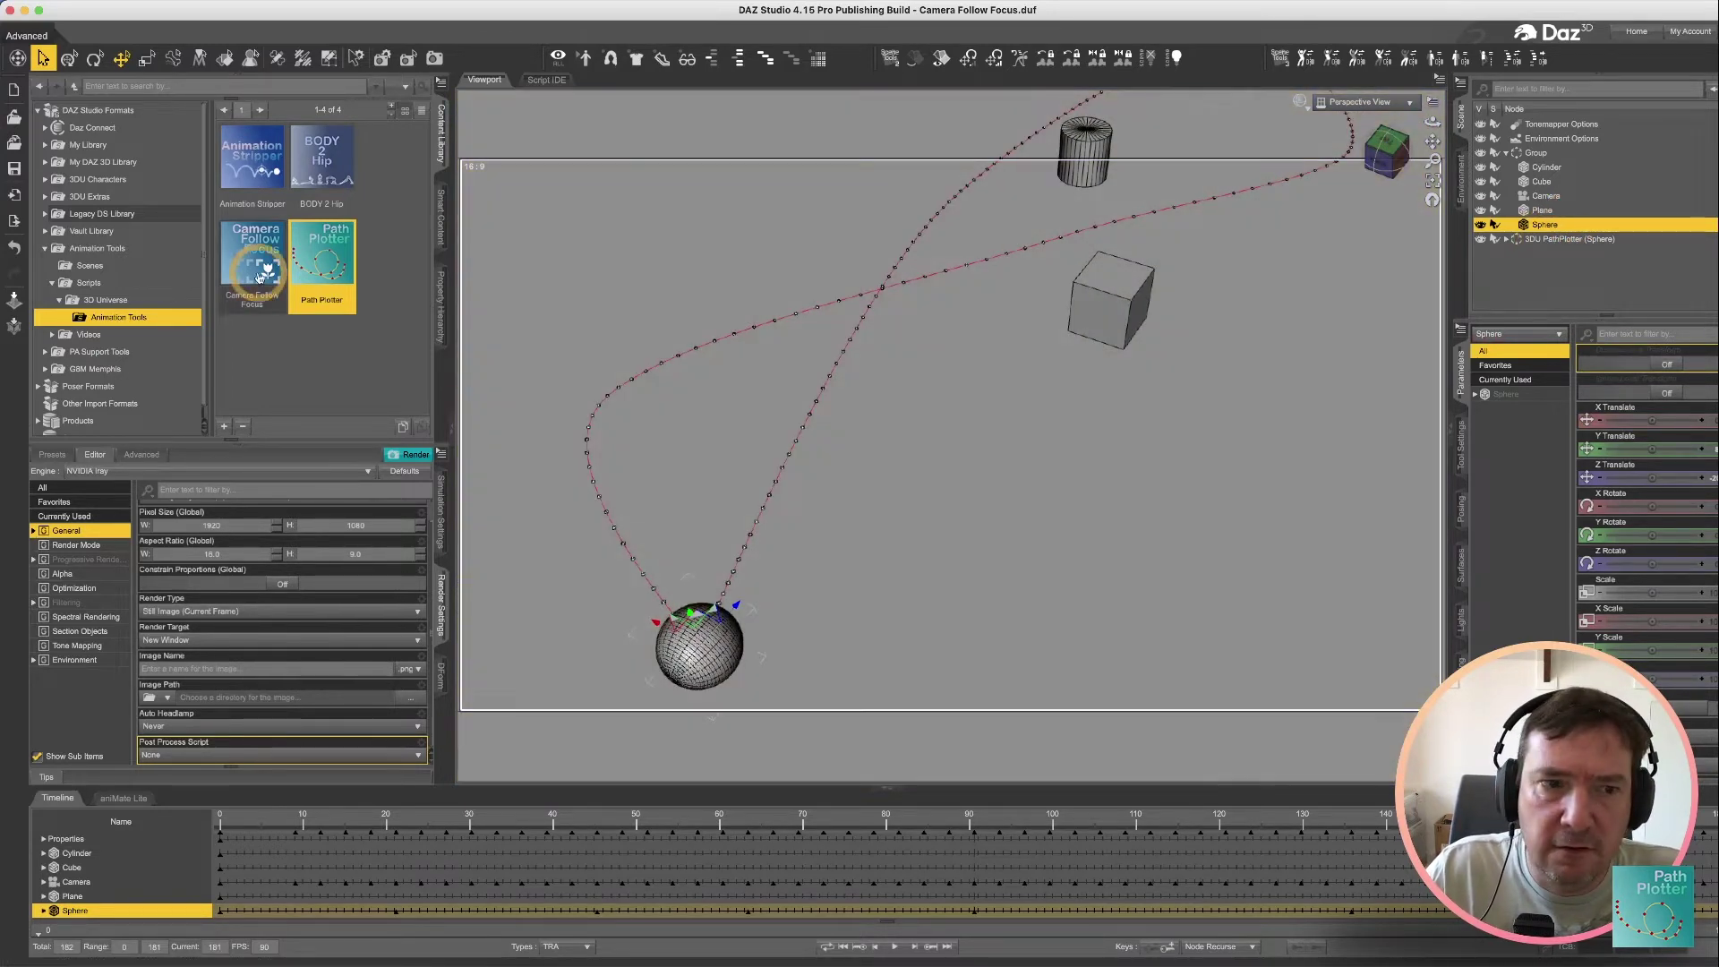
left_click(324, 257)
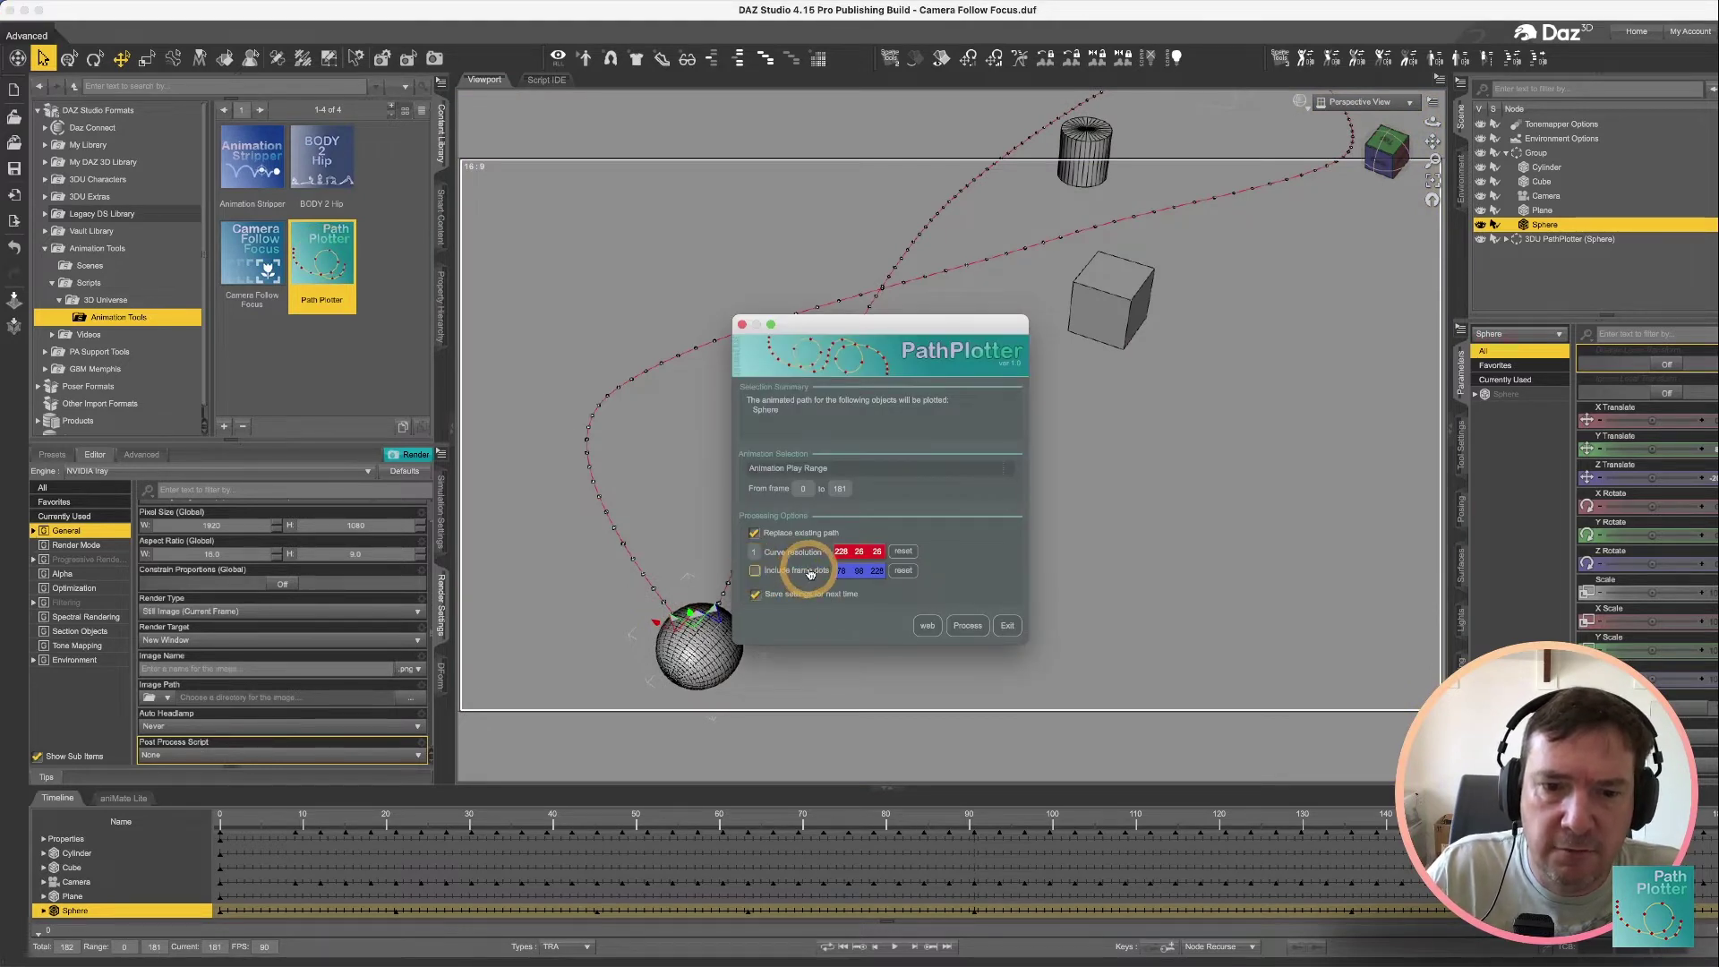
left_click(904, 551)
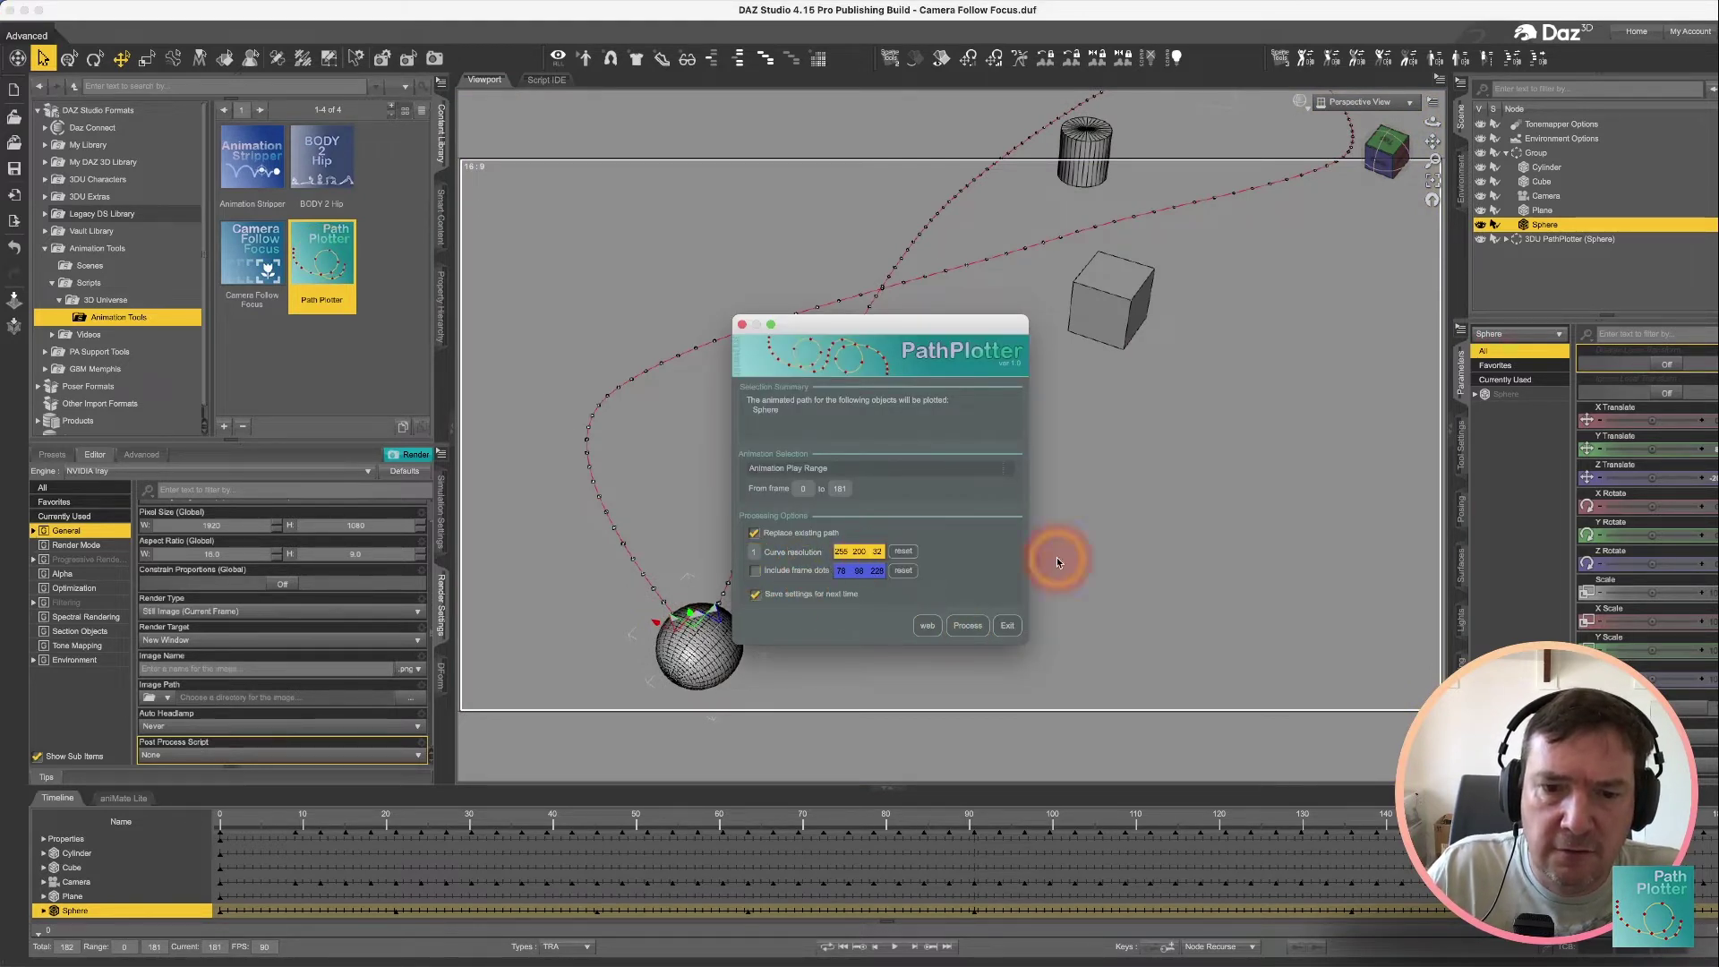
left_click(967, 625)
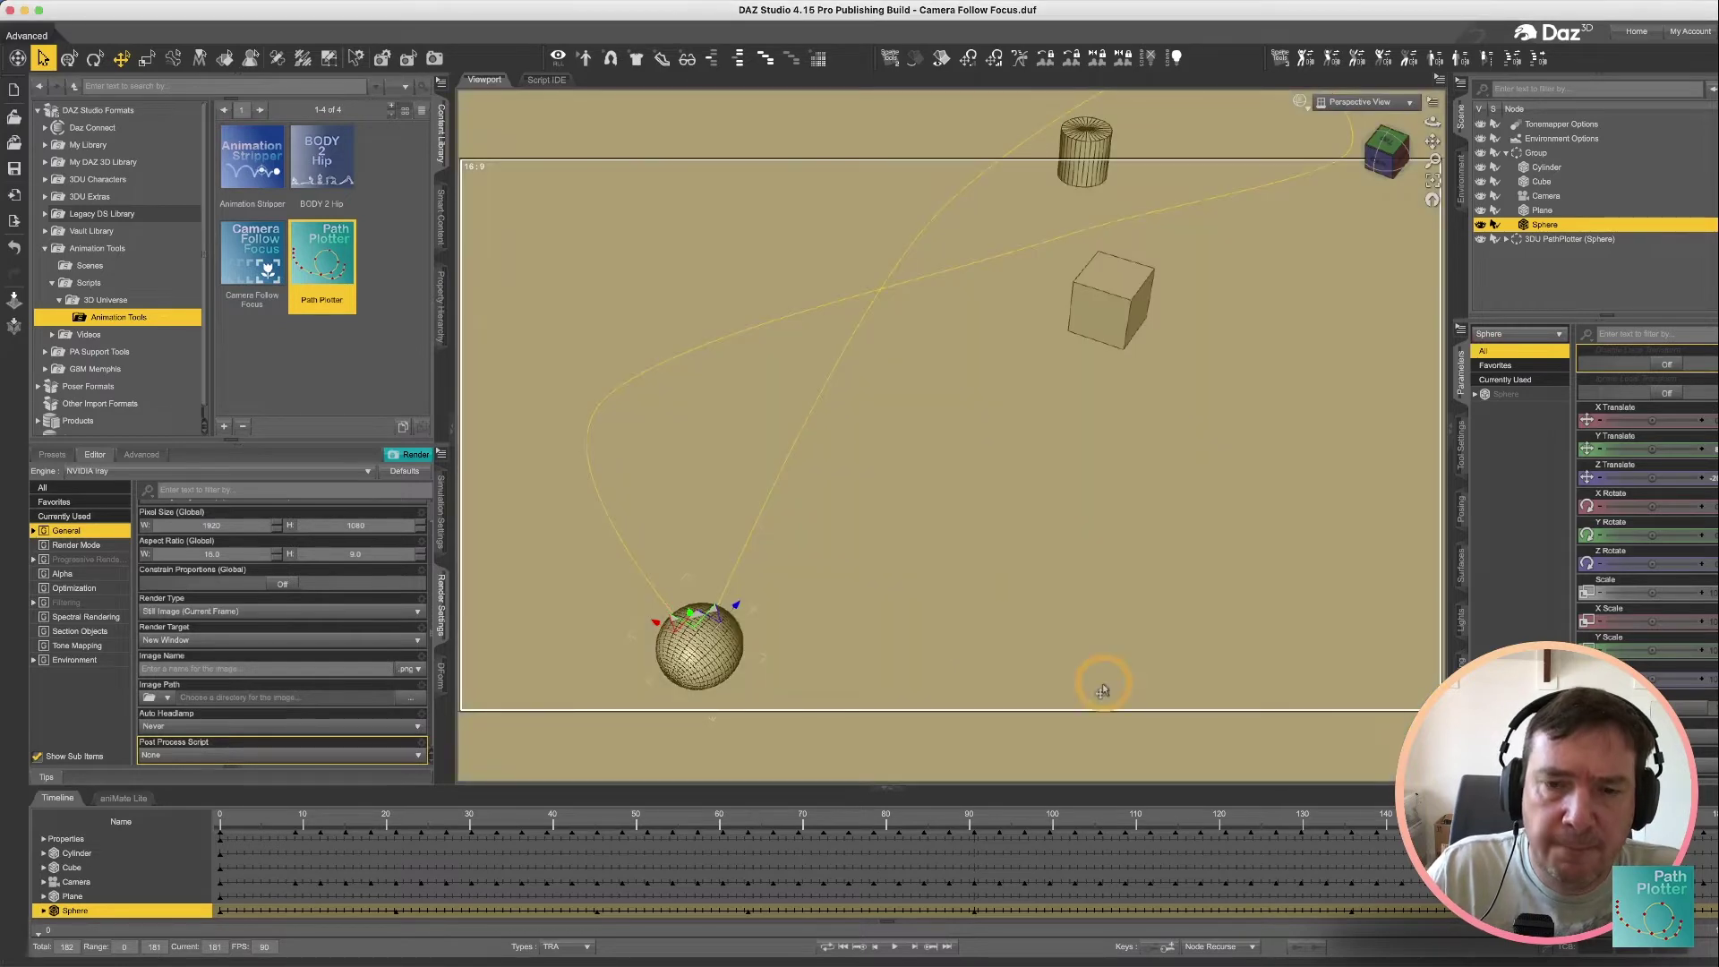
left_click_drag(1393, 160, 779, 161)
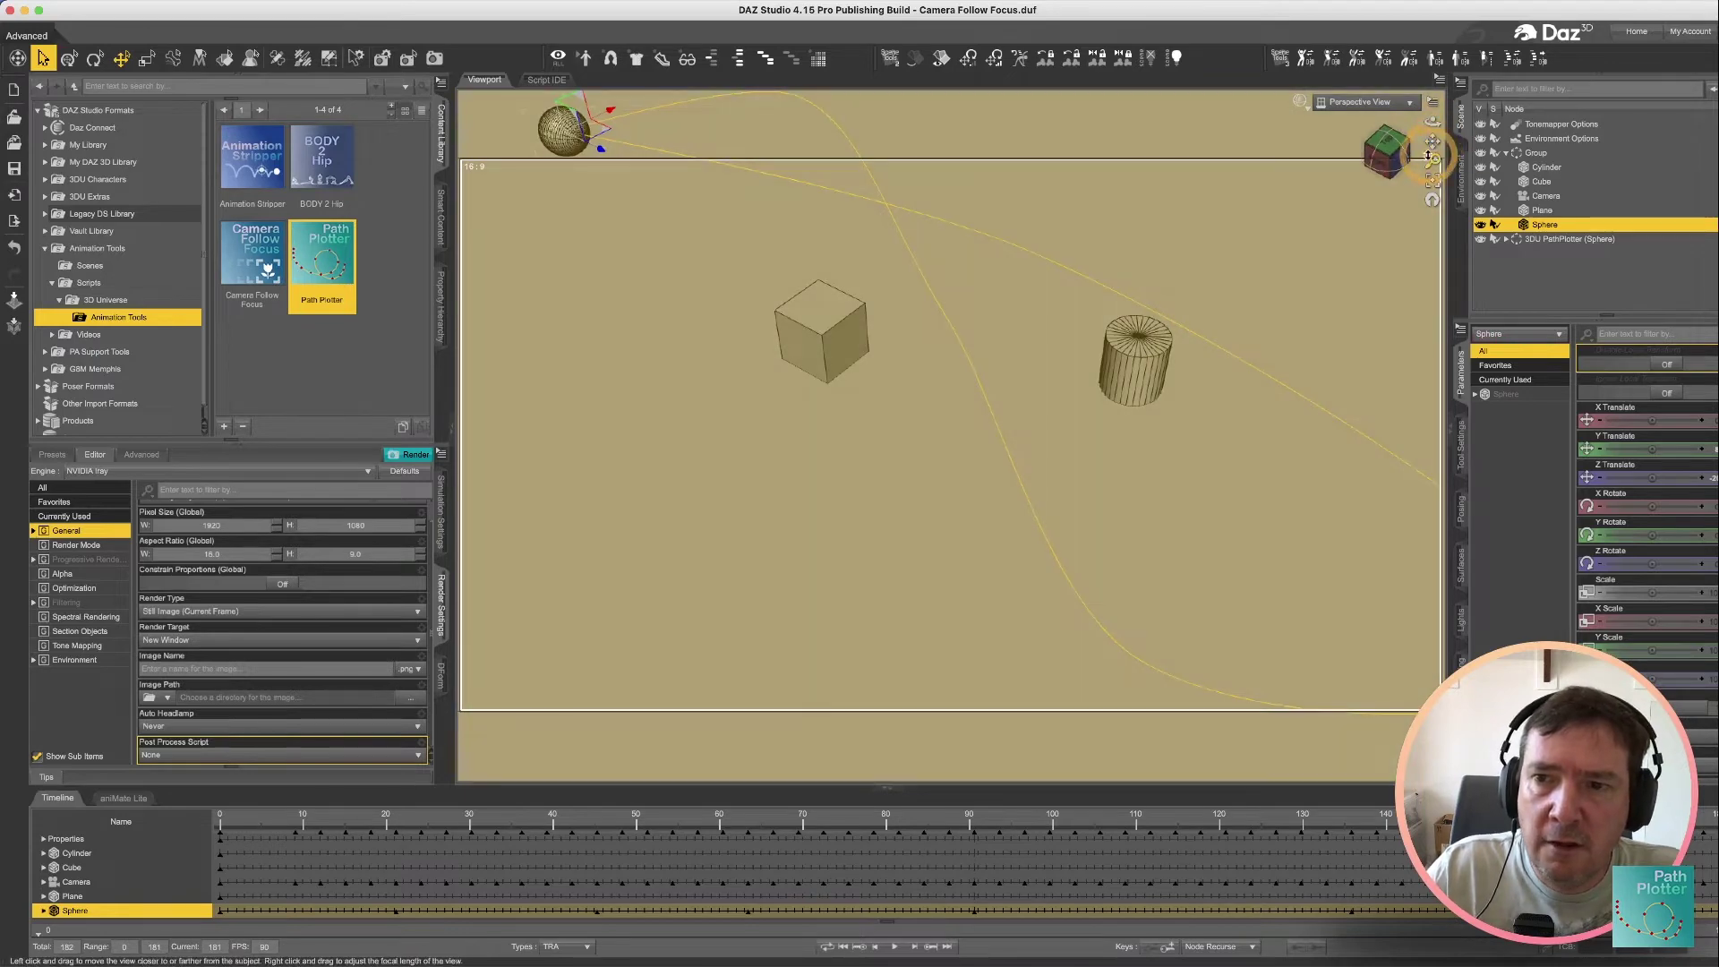
left_click_drag(1431, 154, 561, 104)
Select the Camera and plot its motion path with a dark magenta curve colour
left_click(1146, 425)
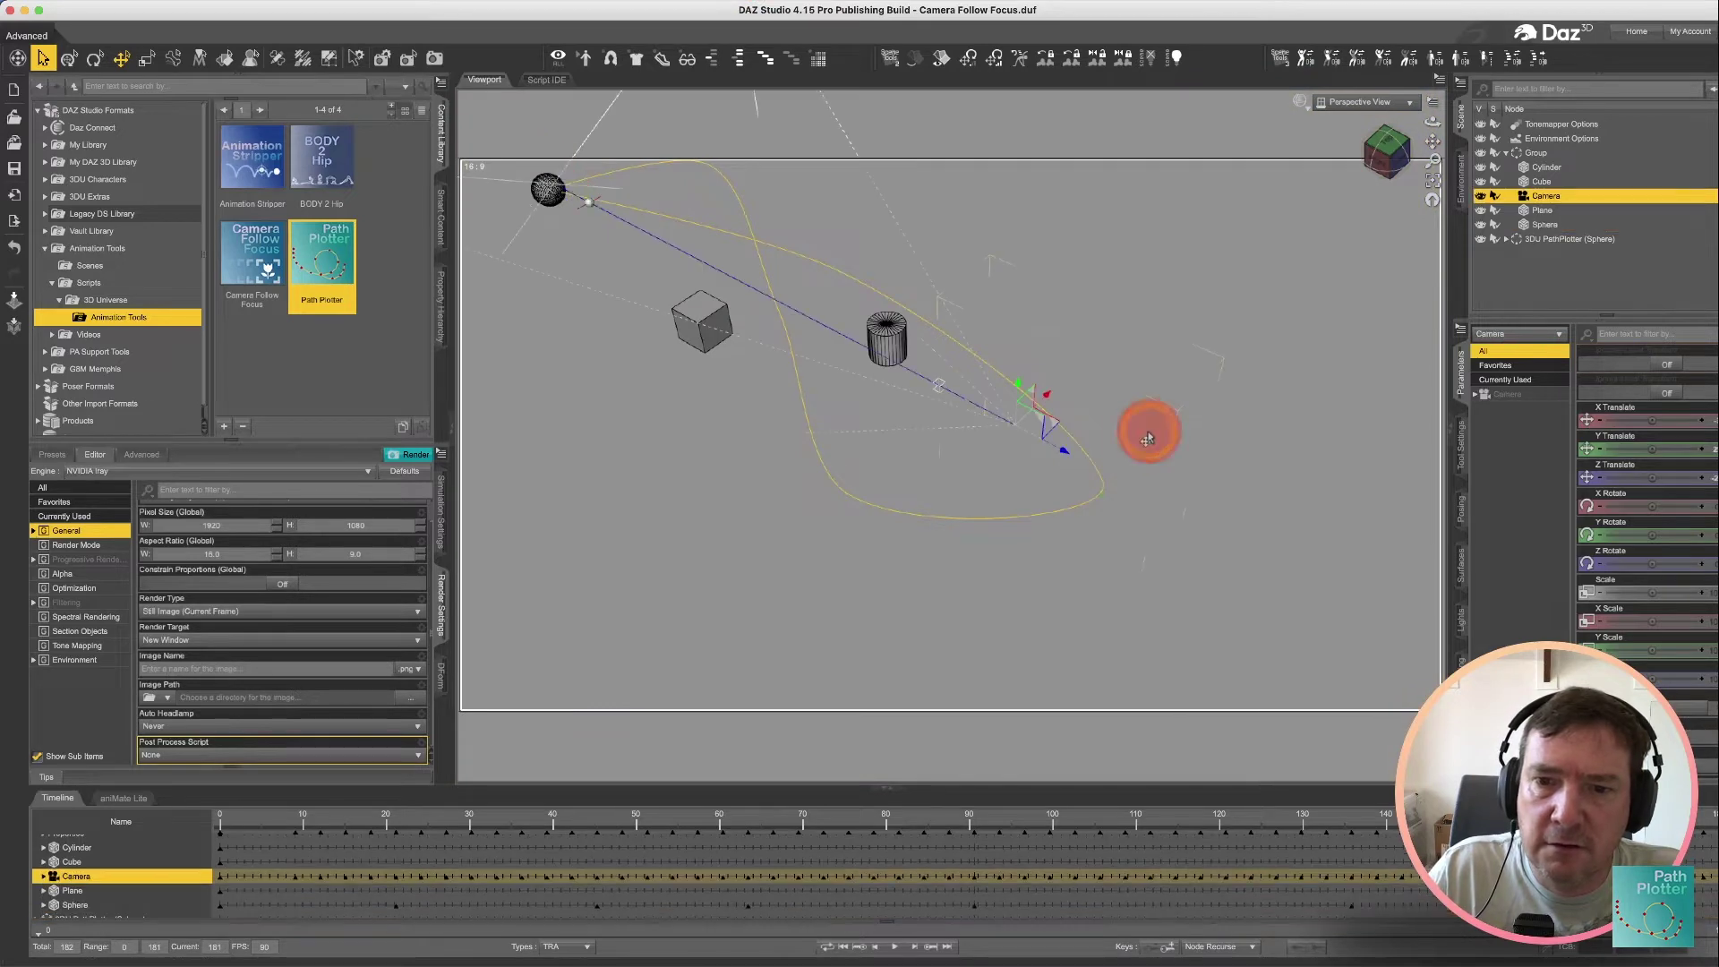
left_click(1607, 203)
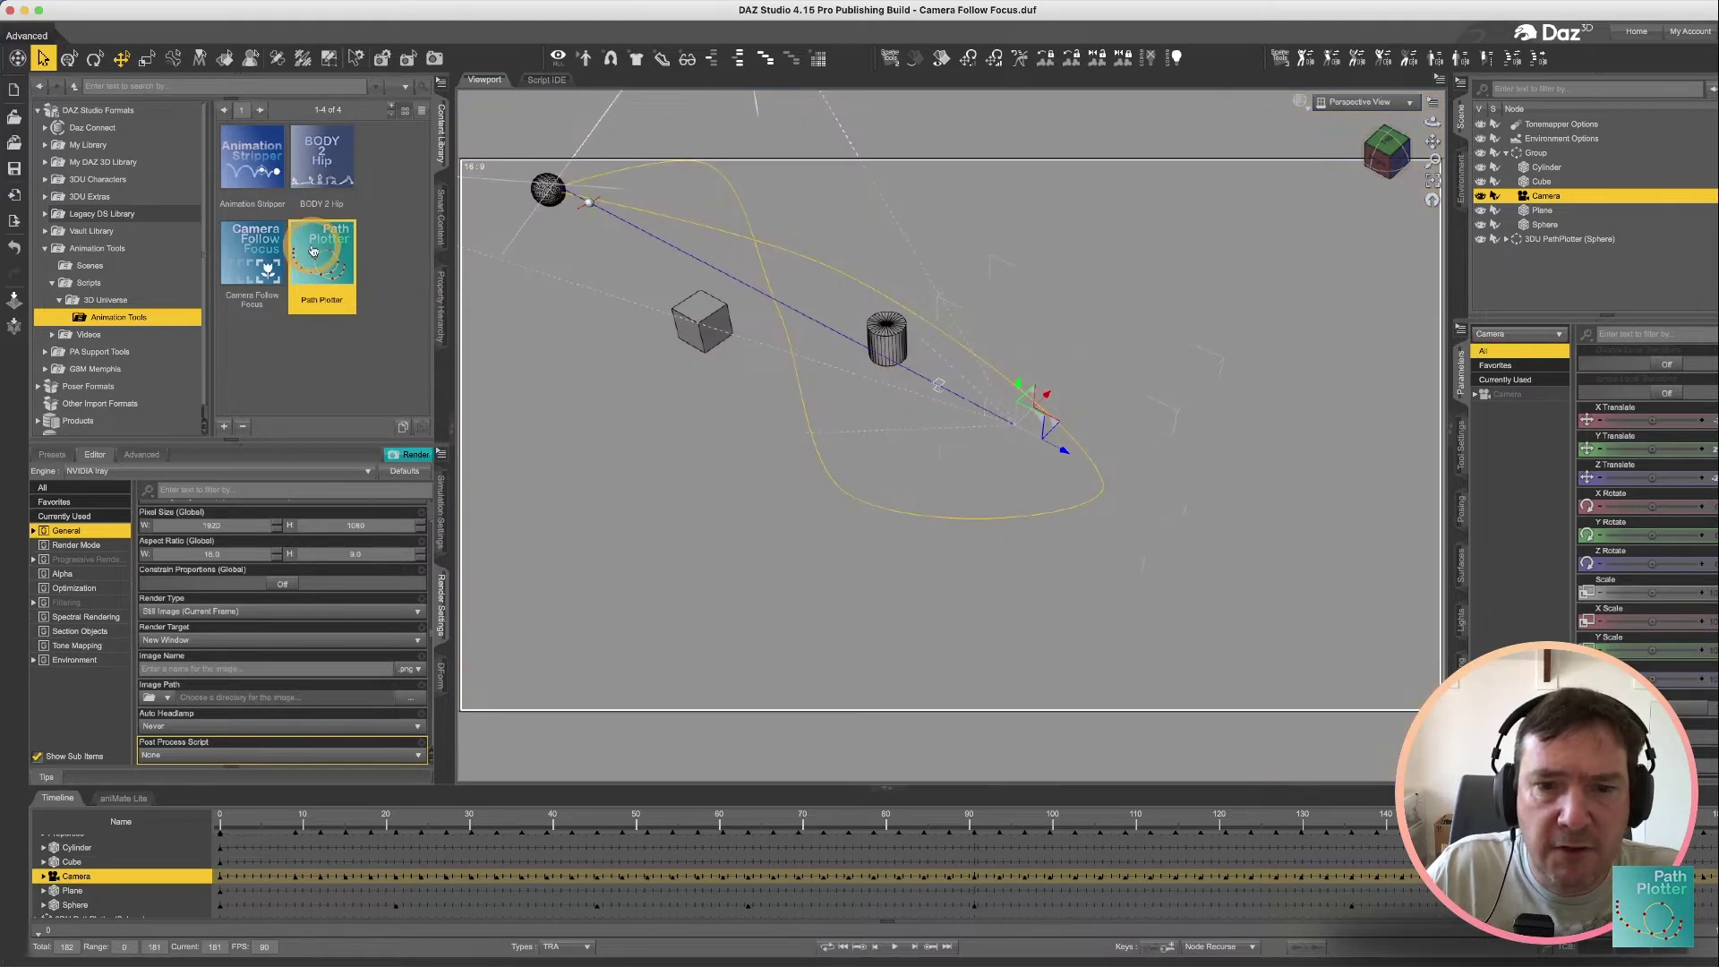
left_click(335, 318)
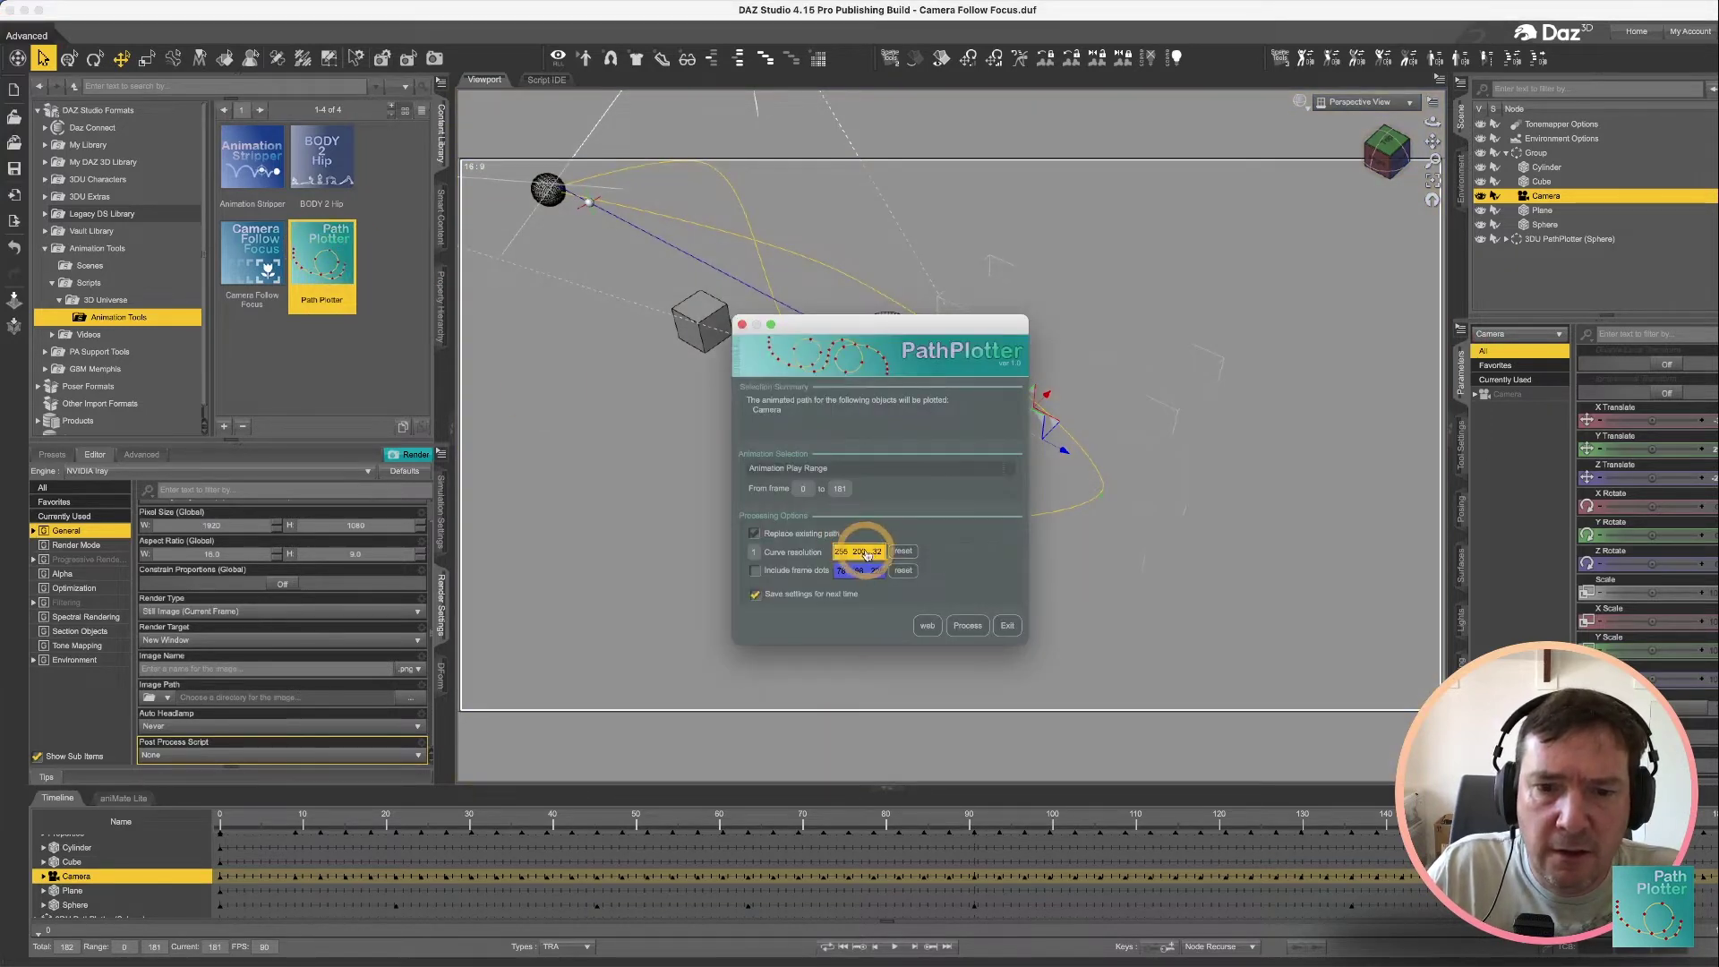
left_click(868, 553)
left_click(833, 425)
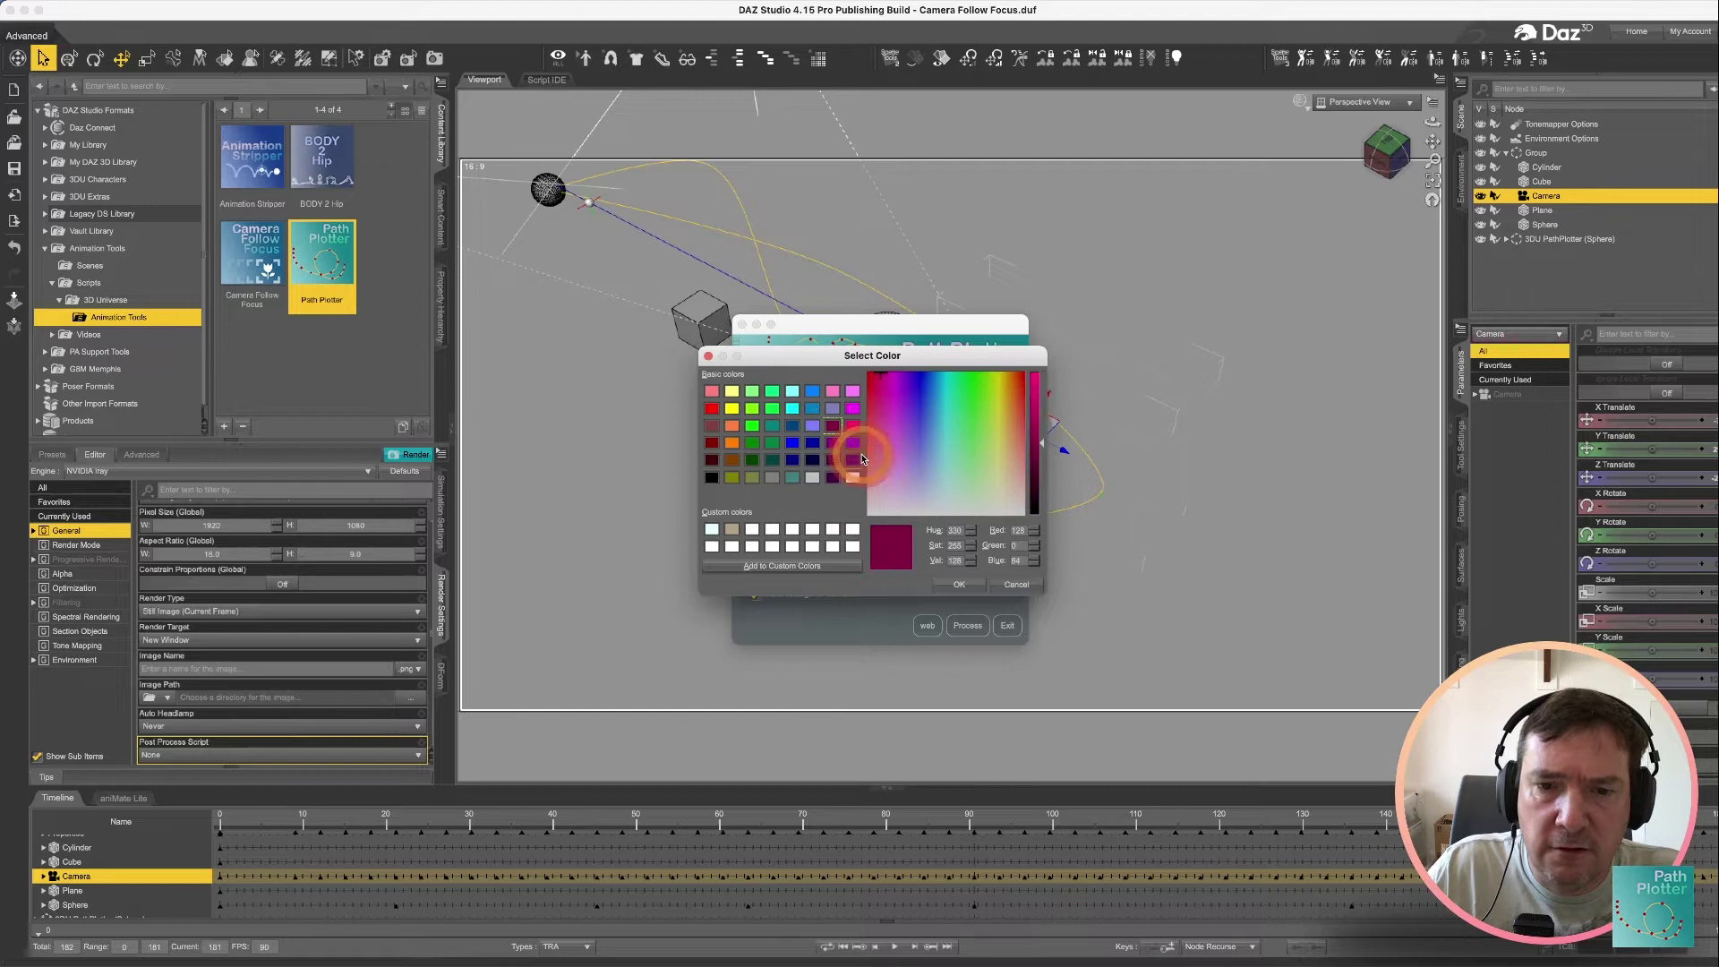
left_click(956, 584)
left_click(968, 625)
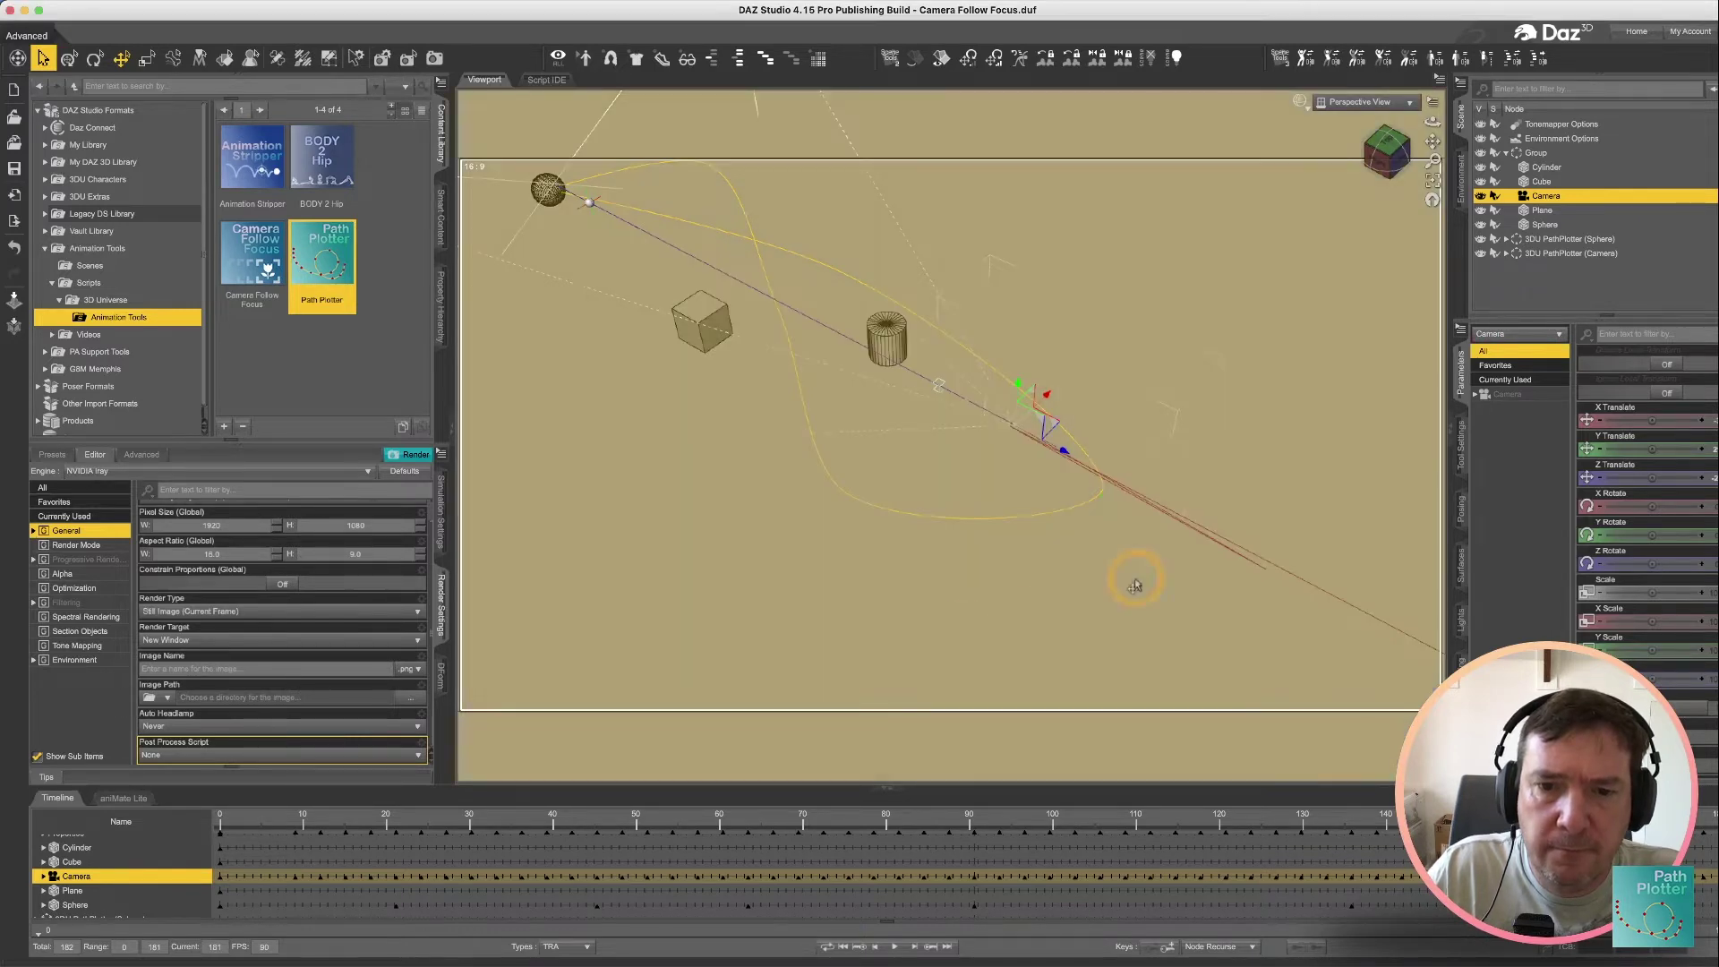
left_click(1510, 255)
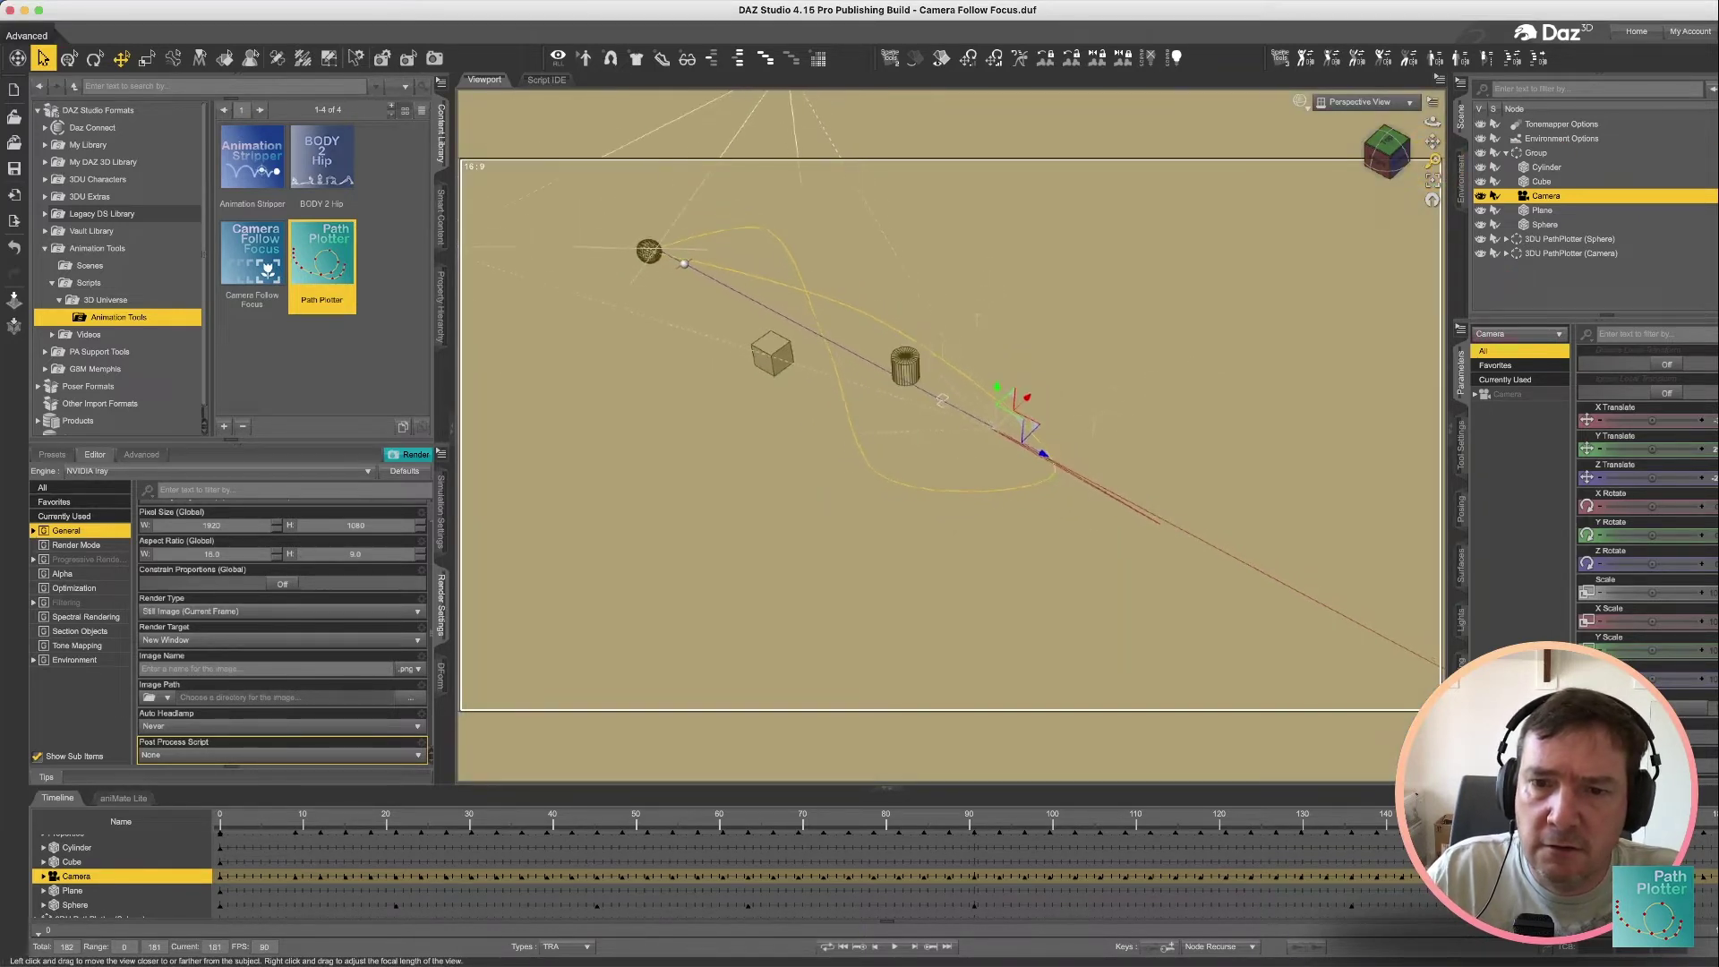
left_click(1603, 168)
Play the Camera along its path from frame 0 to the end, then reopen Path Plotter
mouse_move(967, 179)
left_mouse_down()
mouse_move(951, 12)
mouse_move(908, 104)
left_mouse_up()
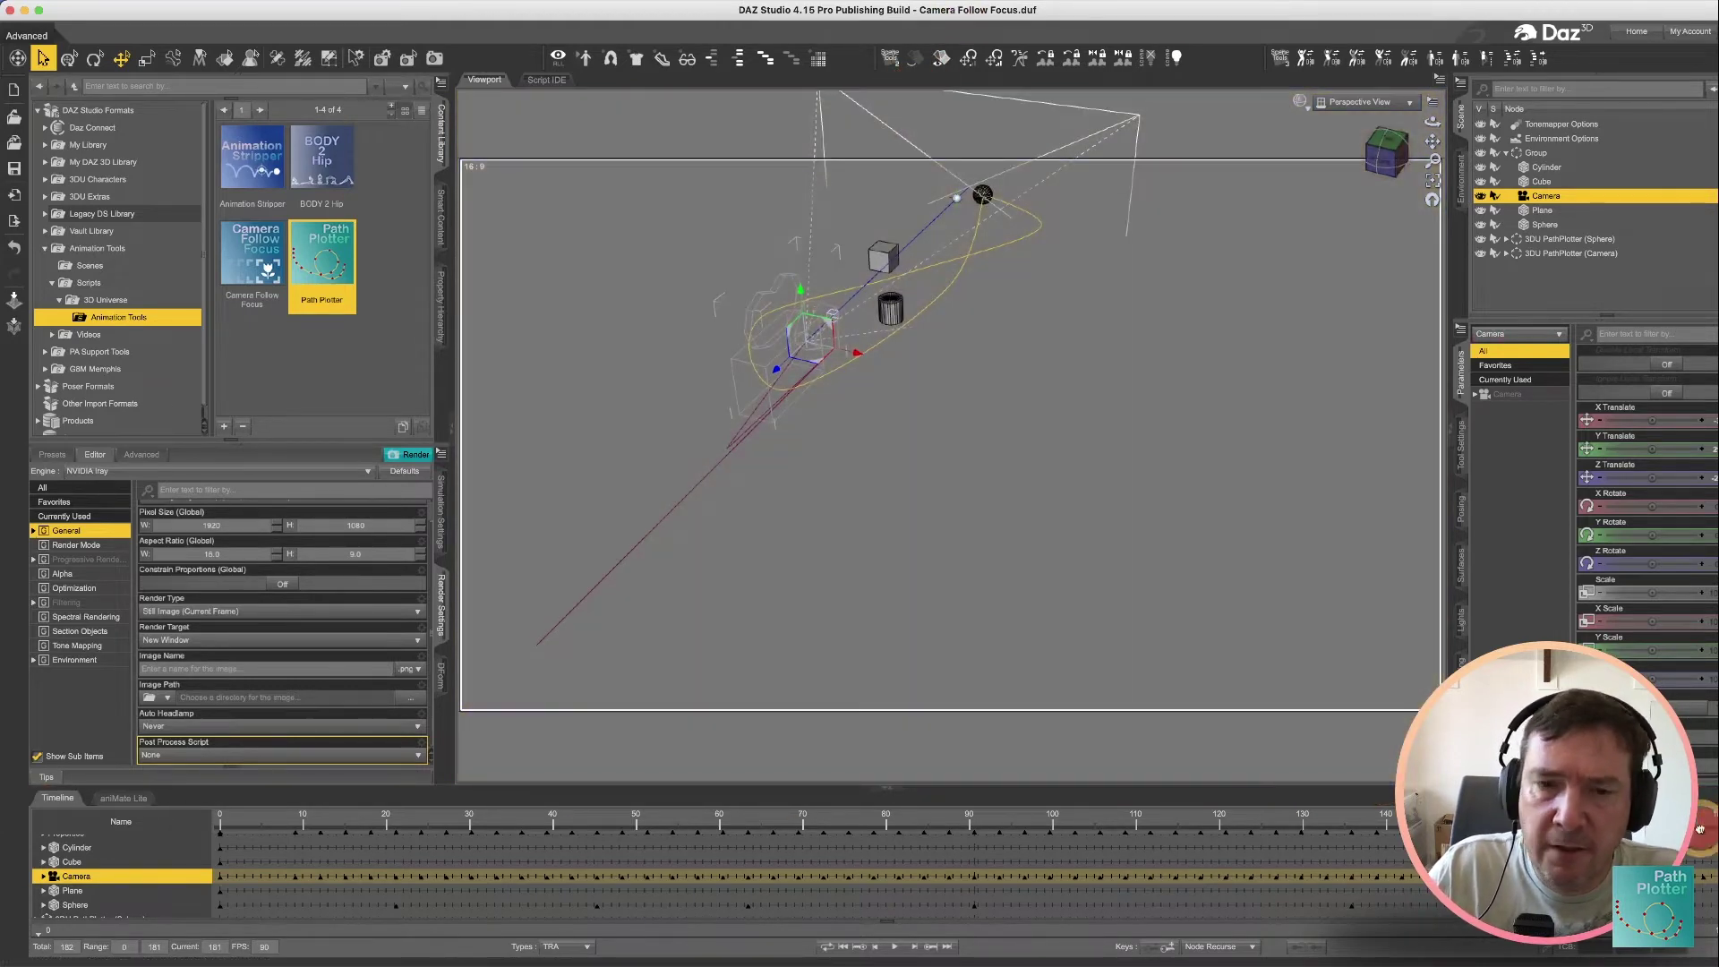
left_click_drag(1702, 829, 1585, 817)
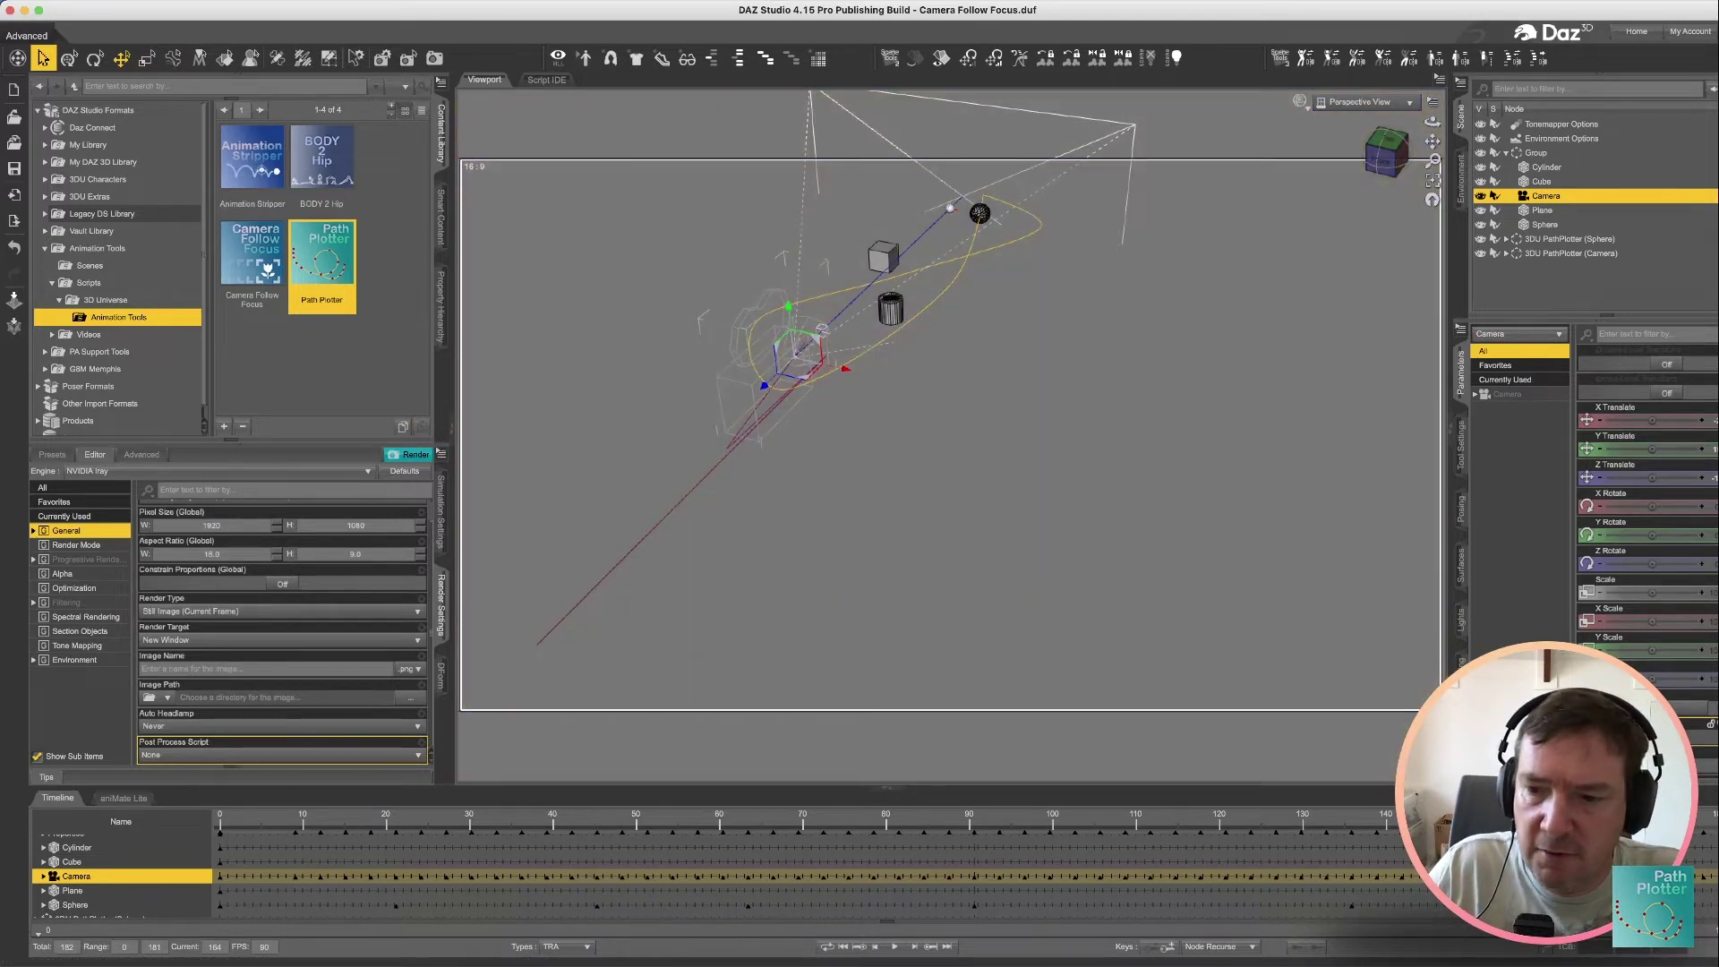
key("space")
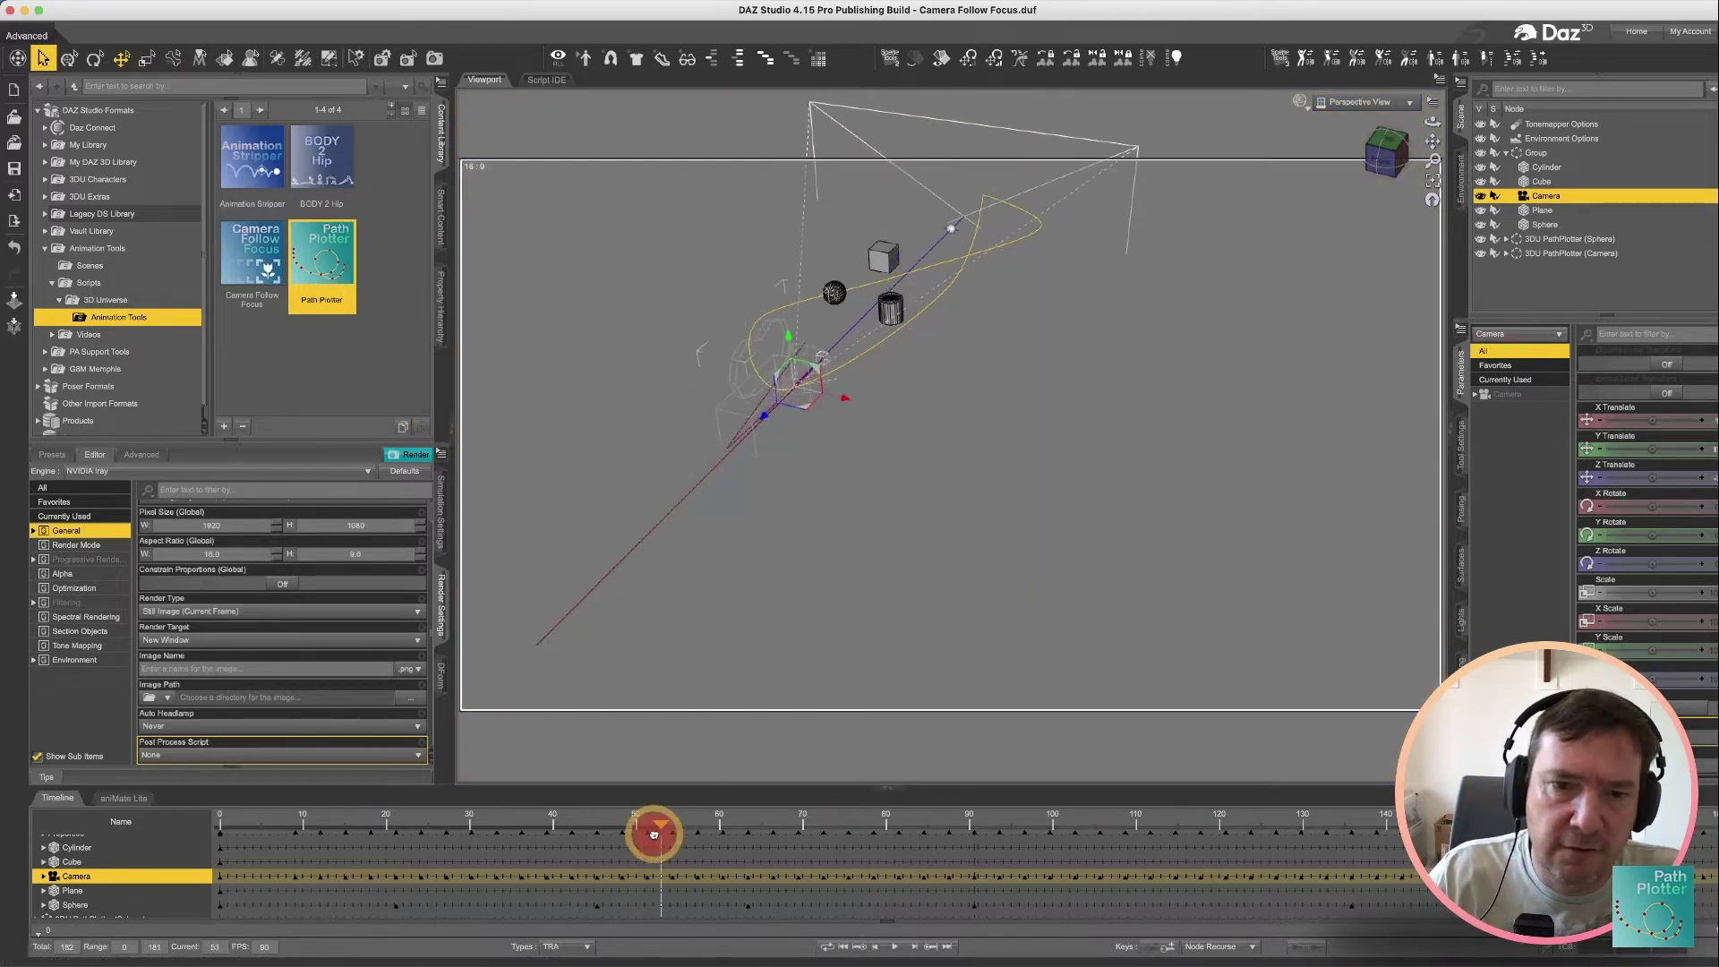
mouse_move(652, 815)
left_mouse_down()
mouse_move(1144, 815)
mouse_move(139, 802)
left_mouse_up()
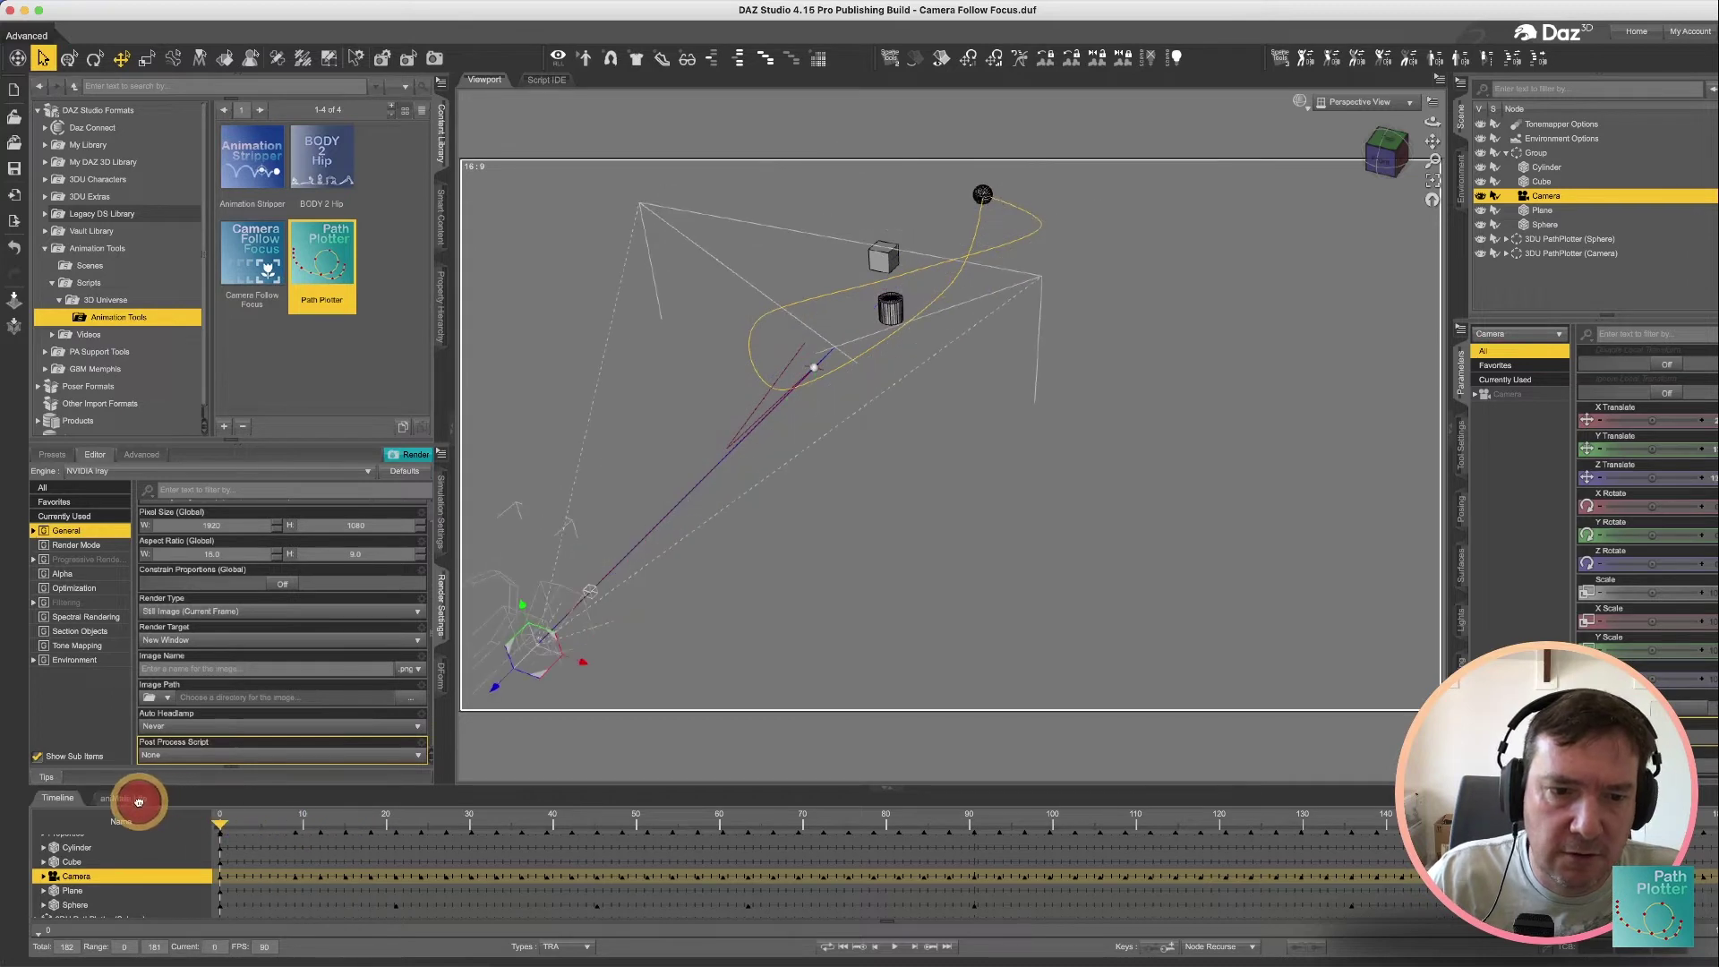
double_click(319, 280)
left_click(756, 569)
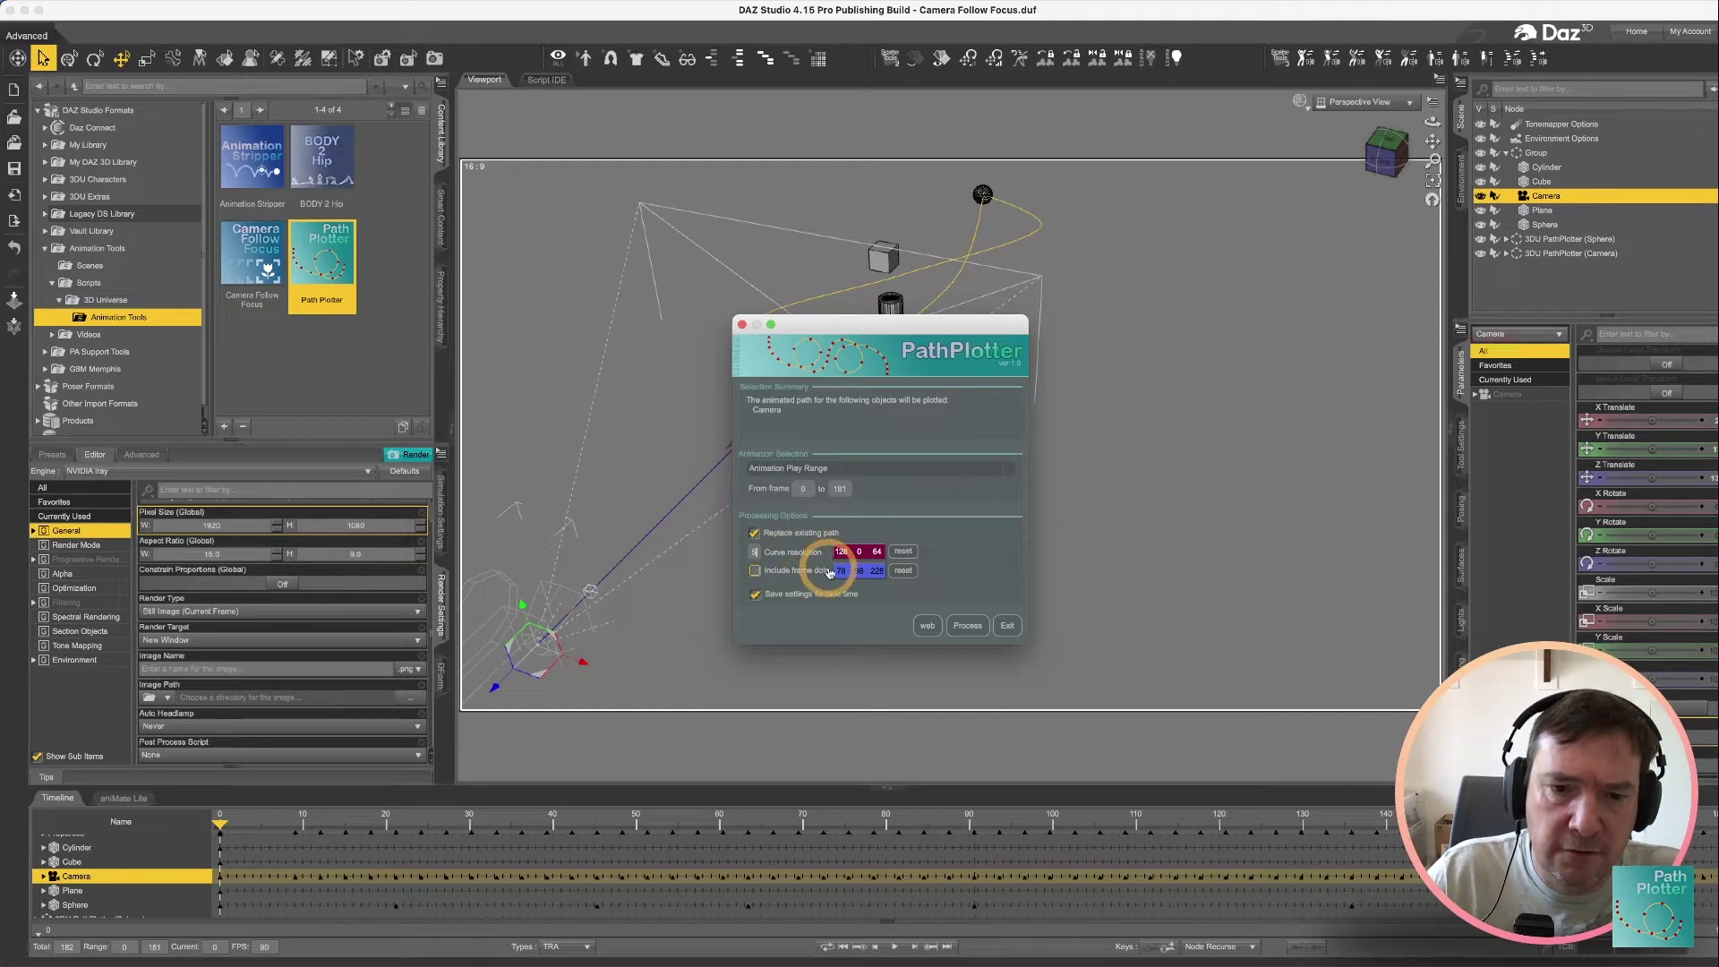
Reset the Camera's frame-dot and curve colours to the yellow and red defaults and replot its path
left_click(971, 629)
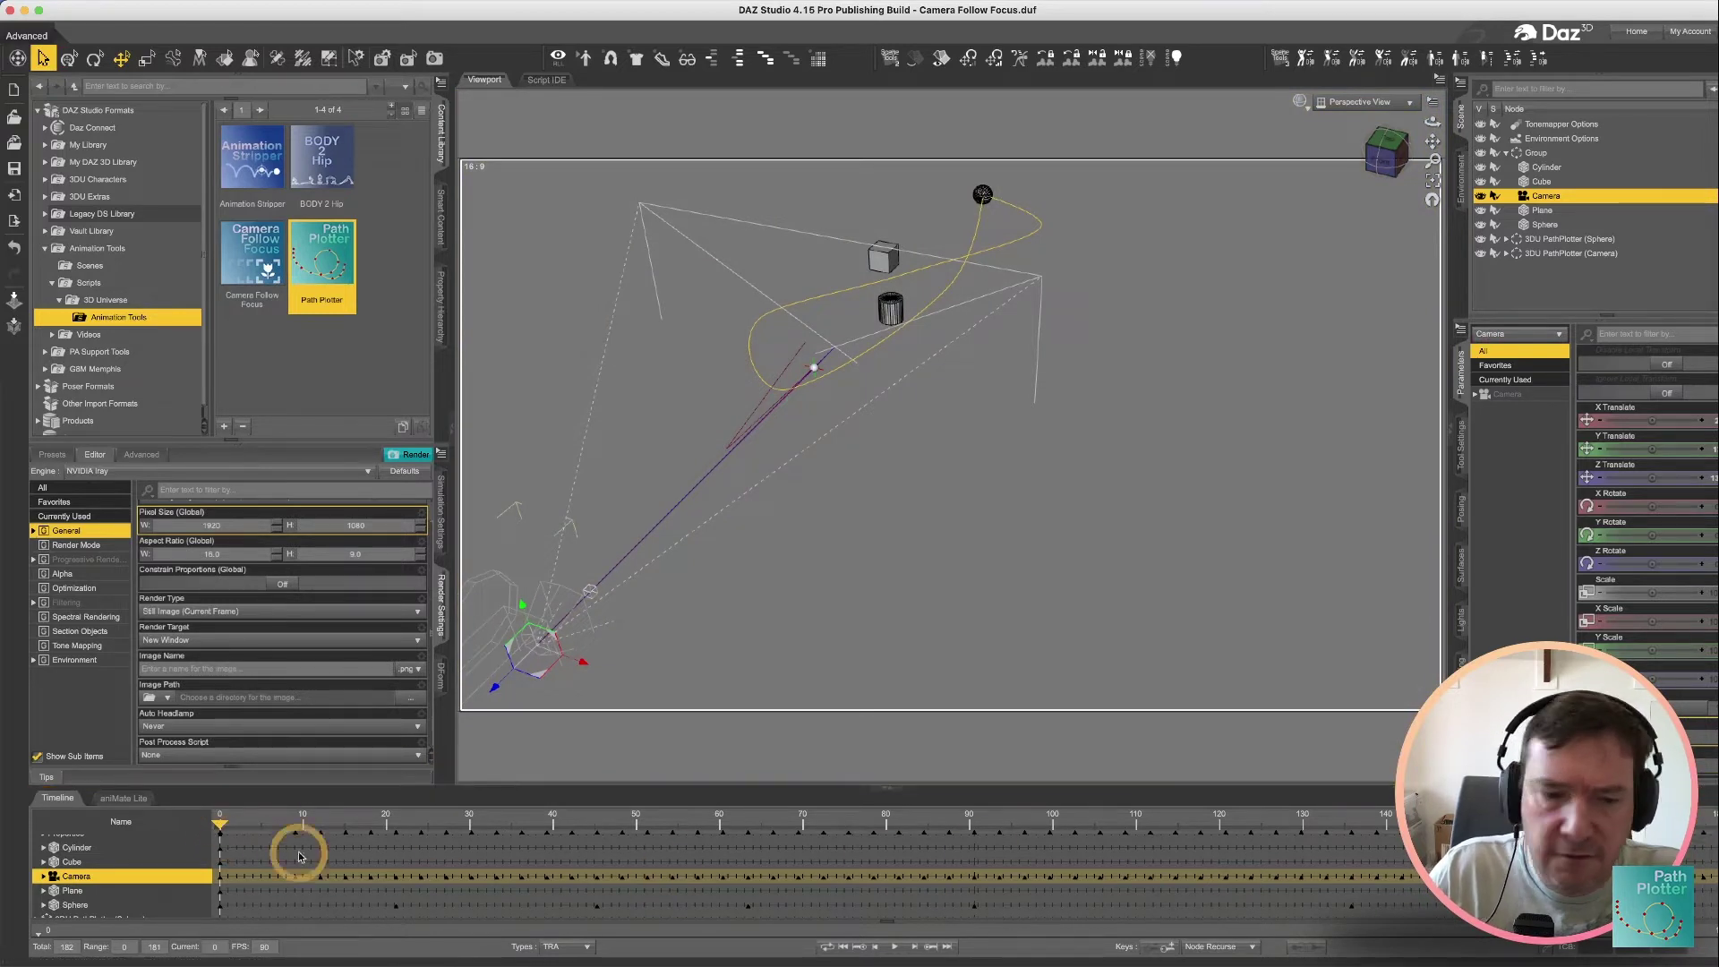
left_click_drag(231, 825, 302, 876)
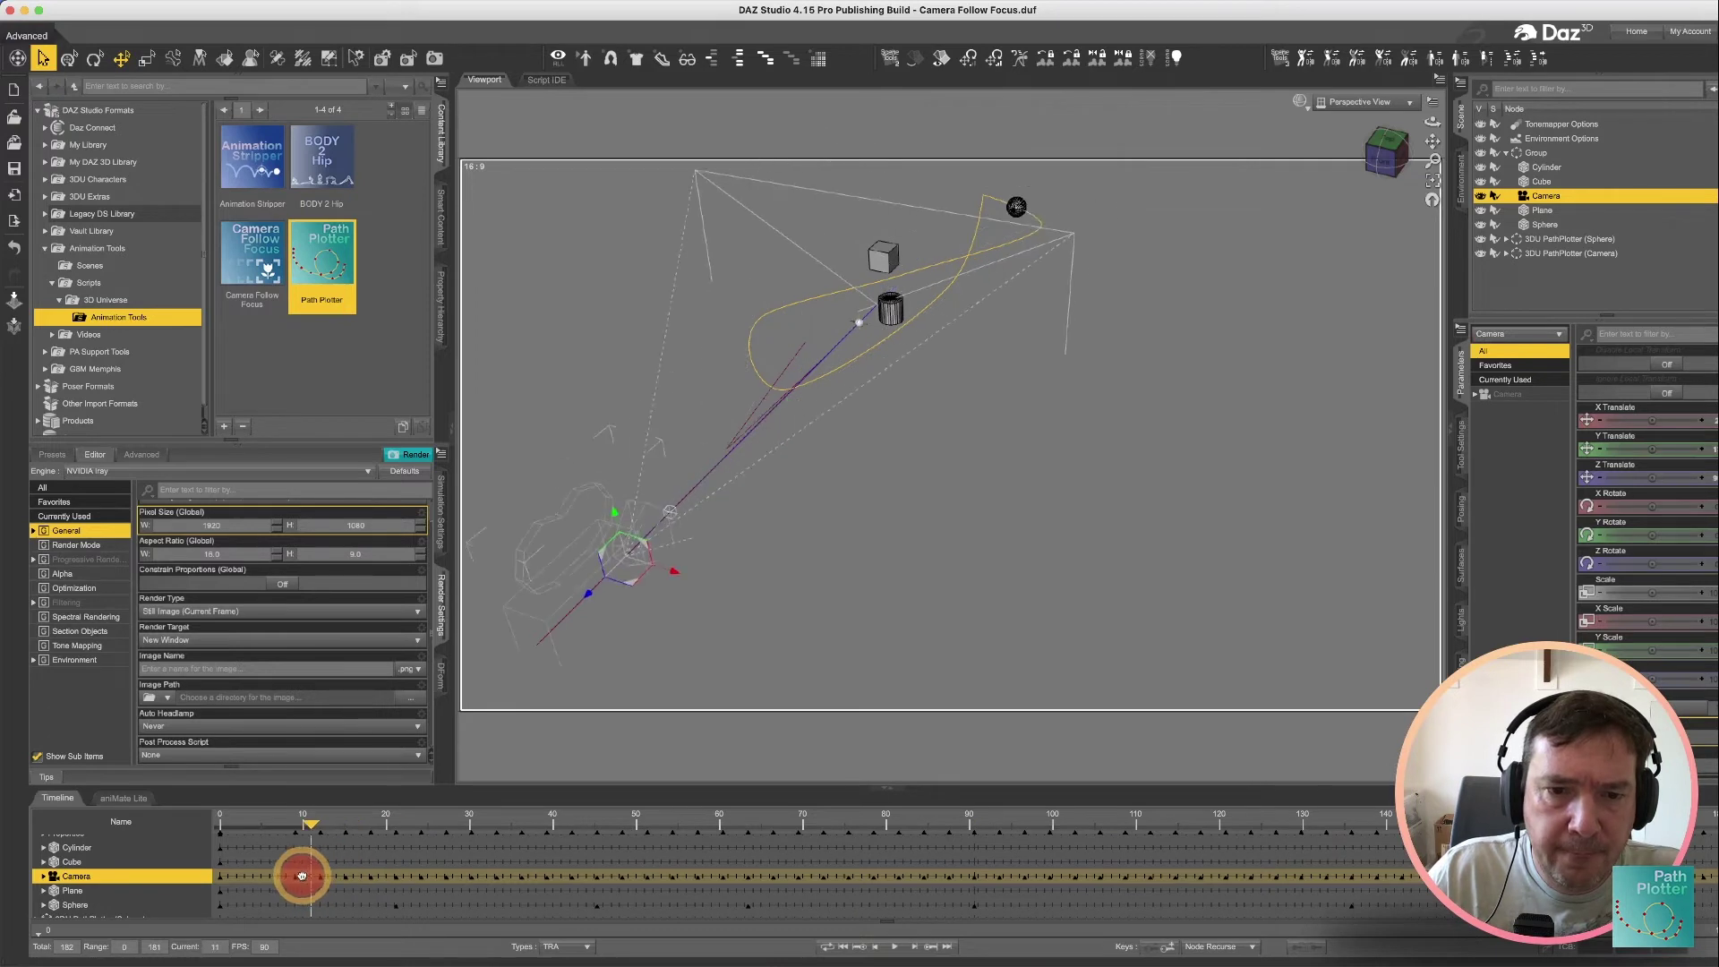
double_click(321, 258)
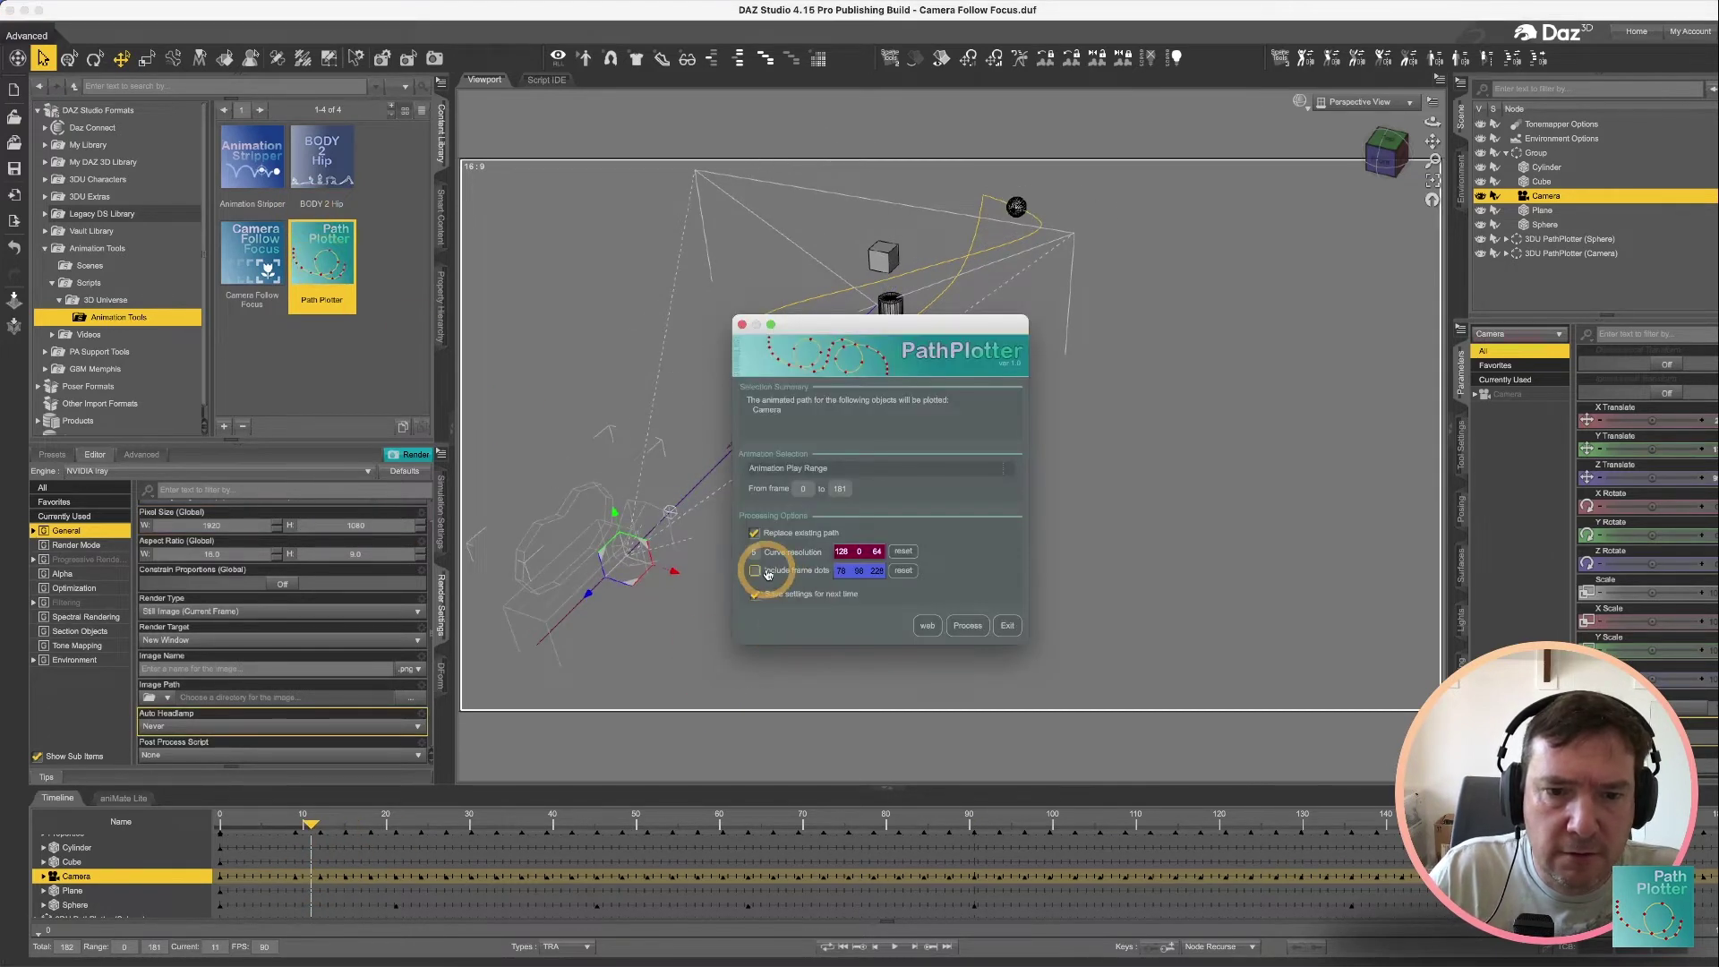
left_click(904, 570)
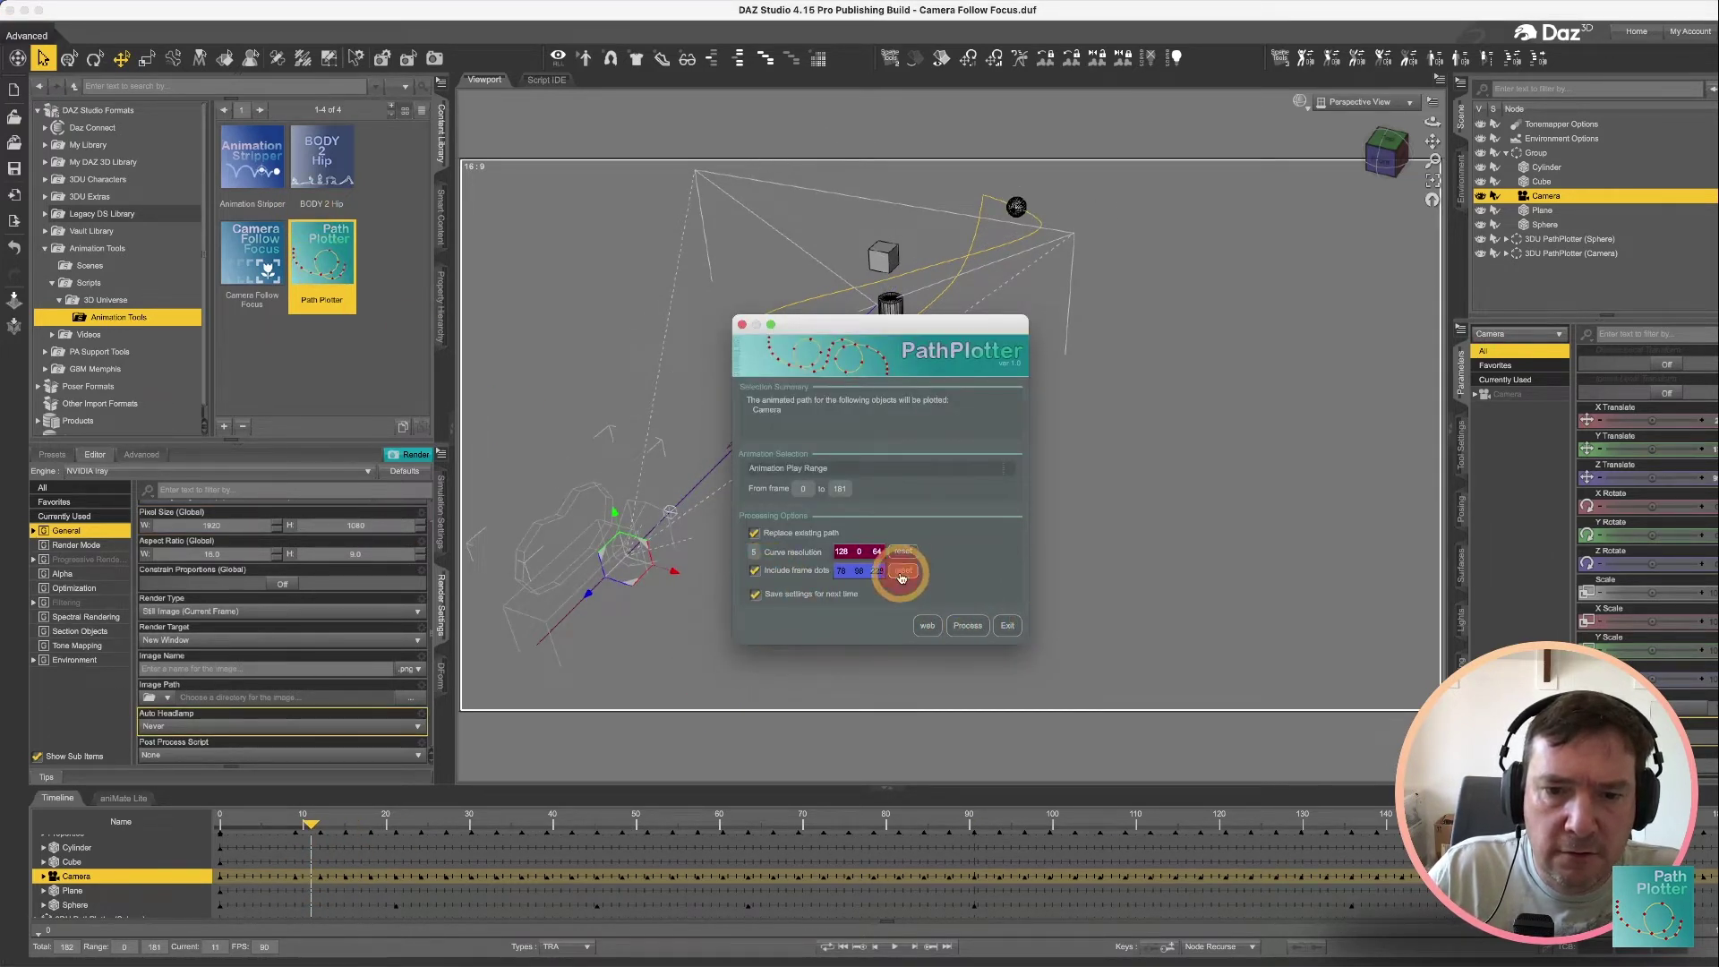
left_click(907, 549)
left_click(968, 625)
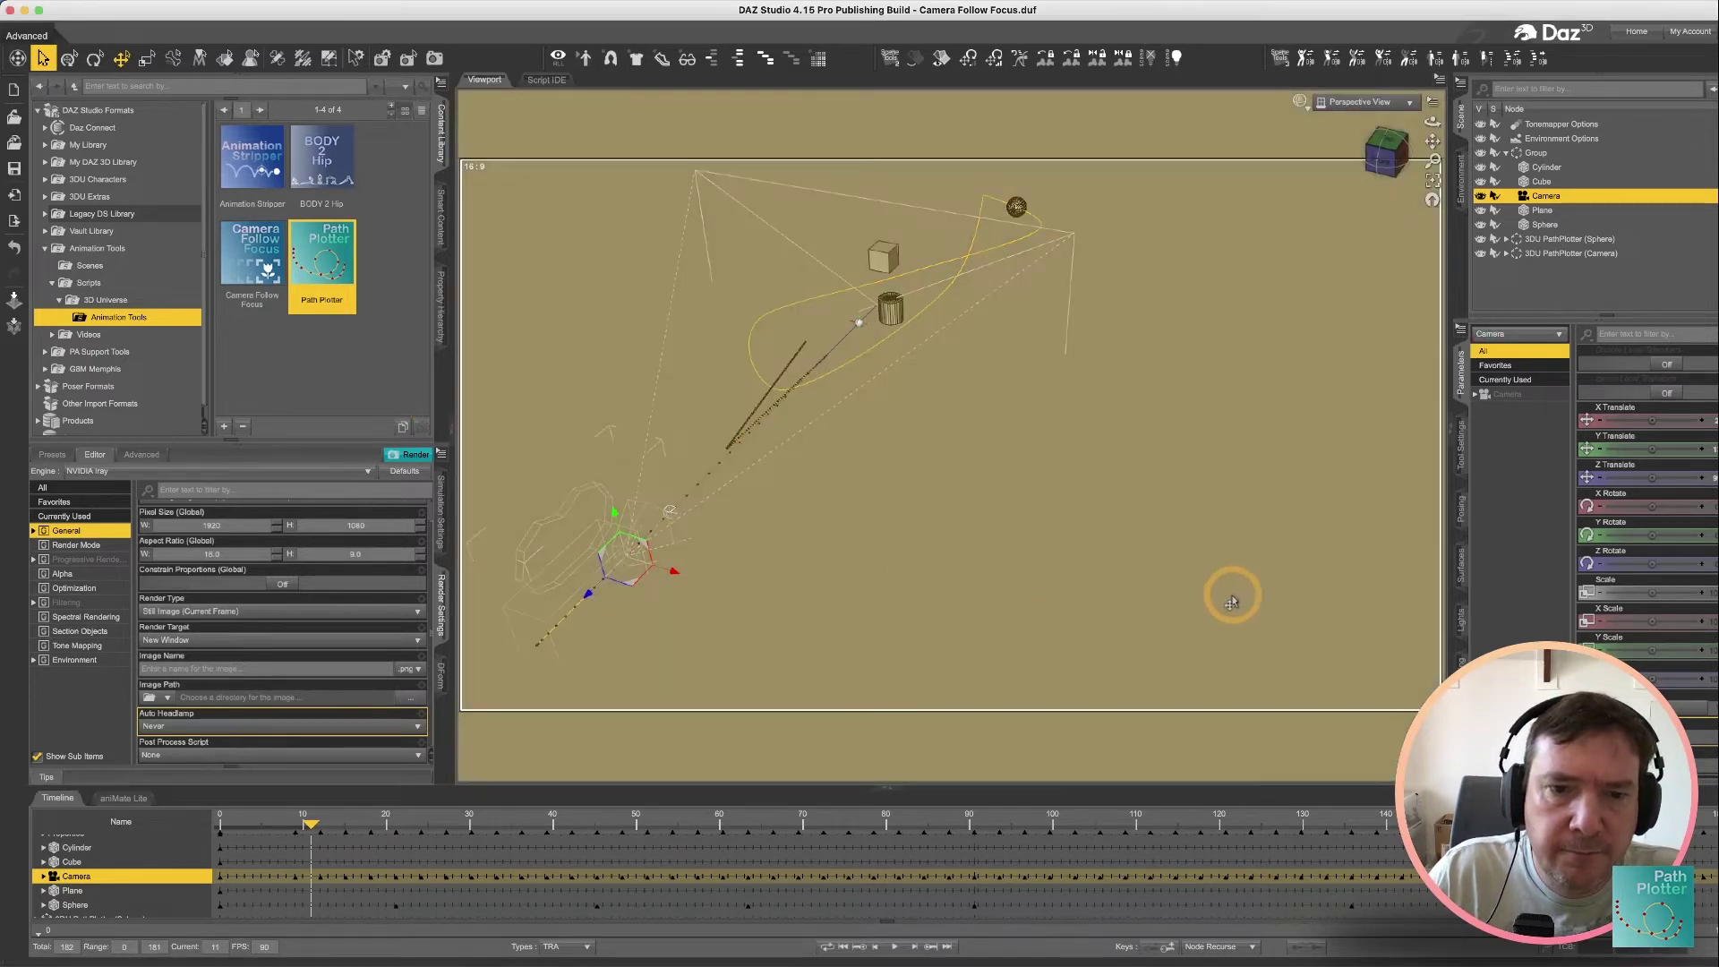
View the camera path from above and obliquely, playing the animation from frame 11 to 42
left_click(1390, 146)
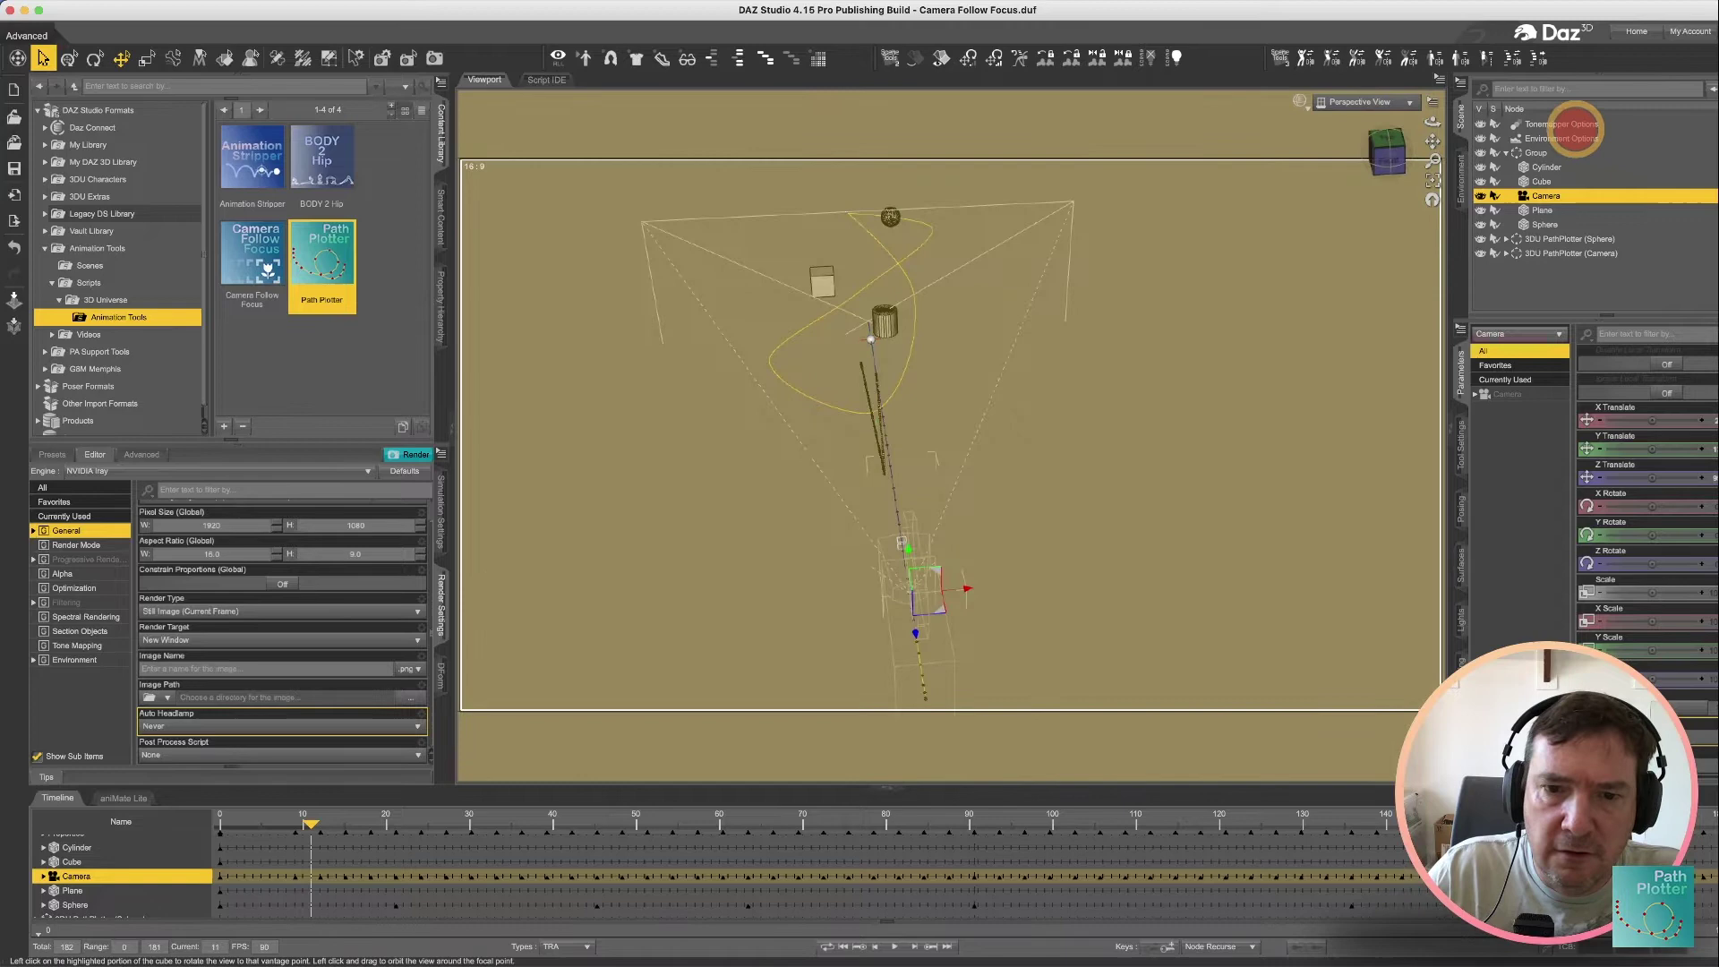
left_click_drag(1577, 130, 1580, 175)
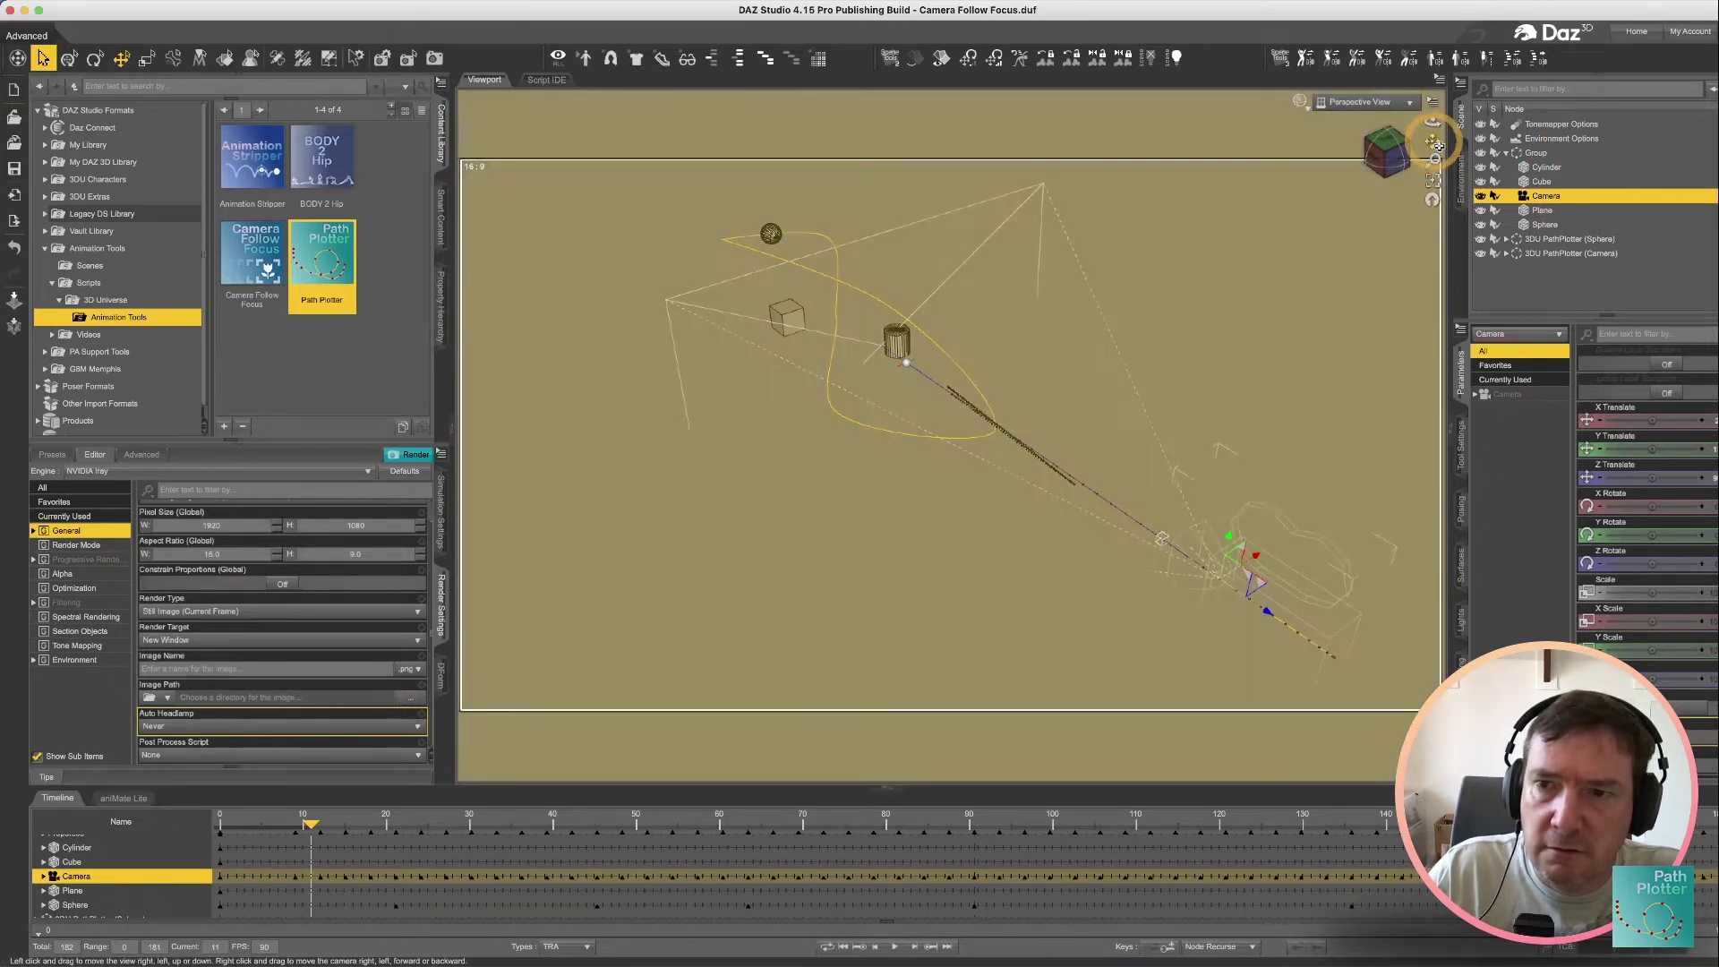
left_click_drag(1435, 143, 1200, 598)
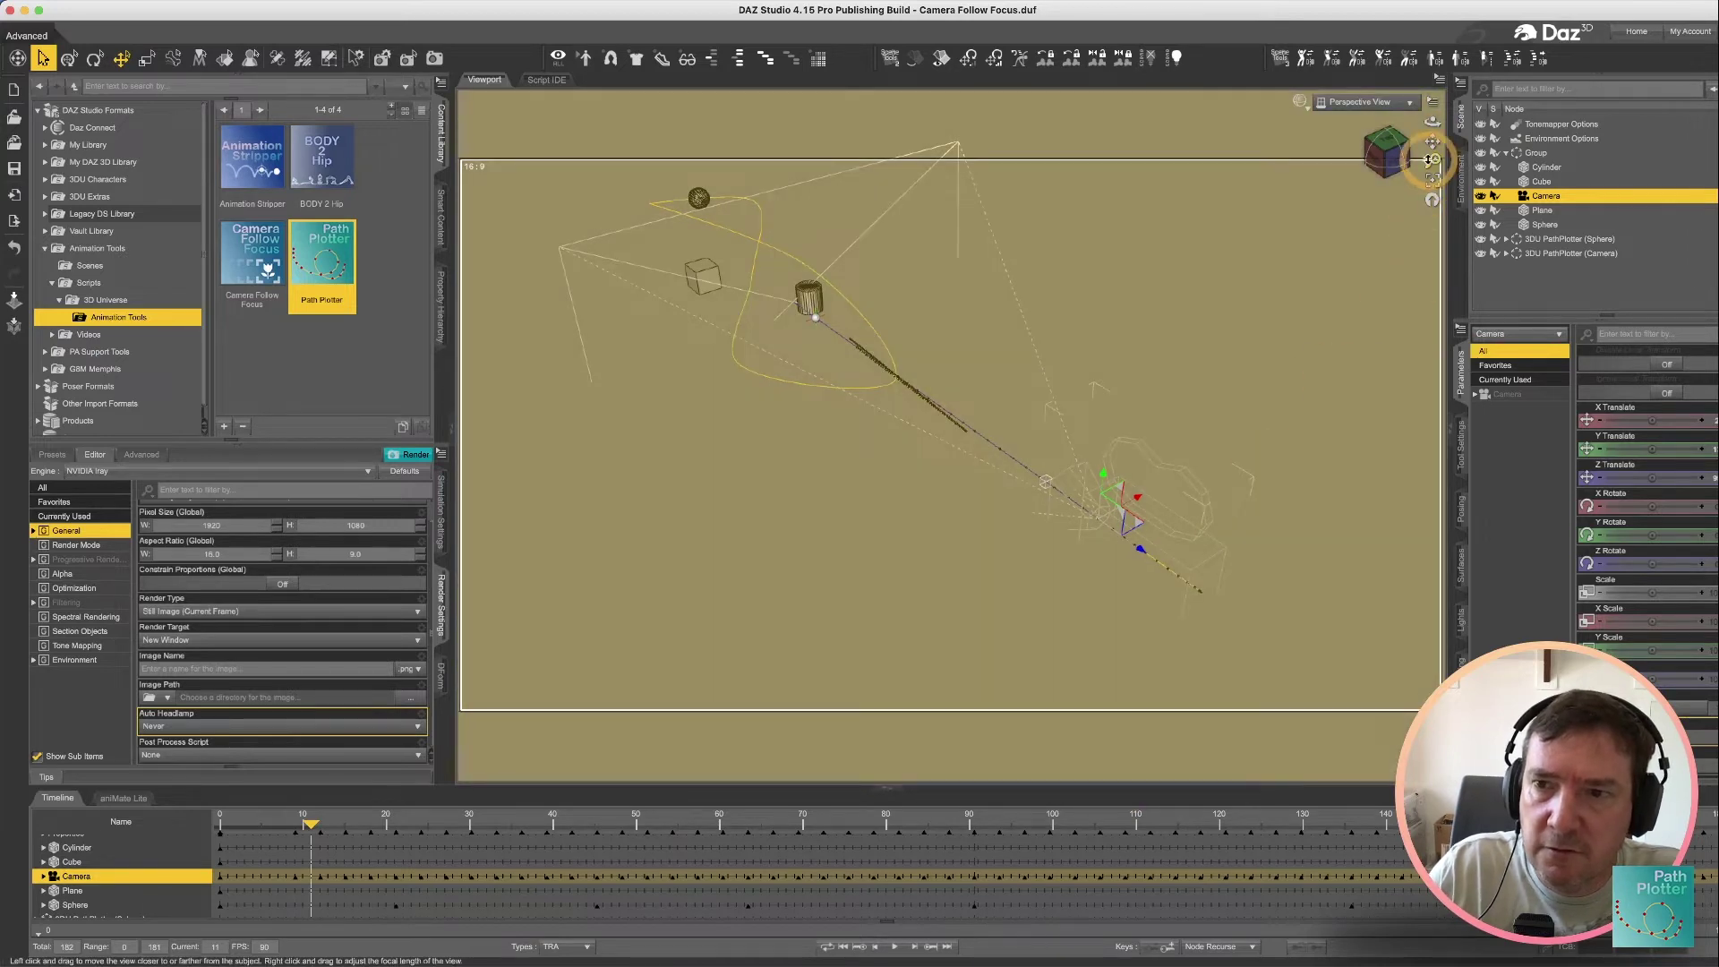
left_click_drag(1435, 164, 939, 383)
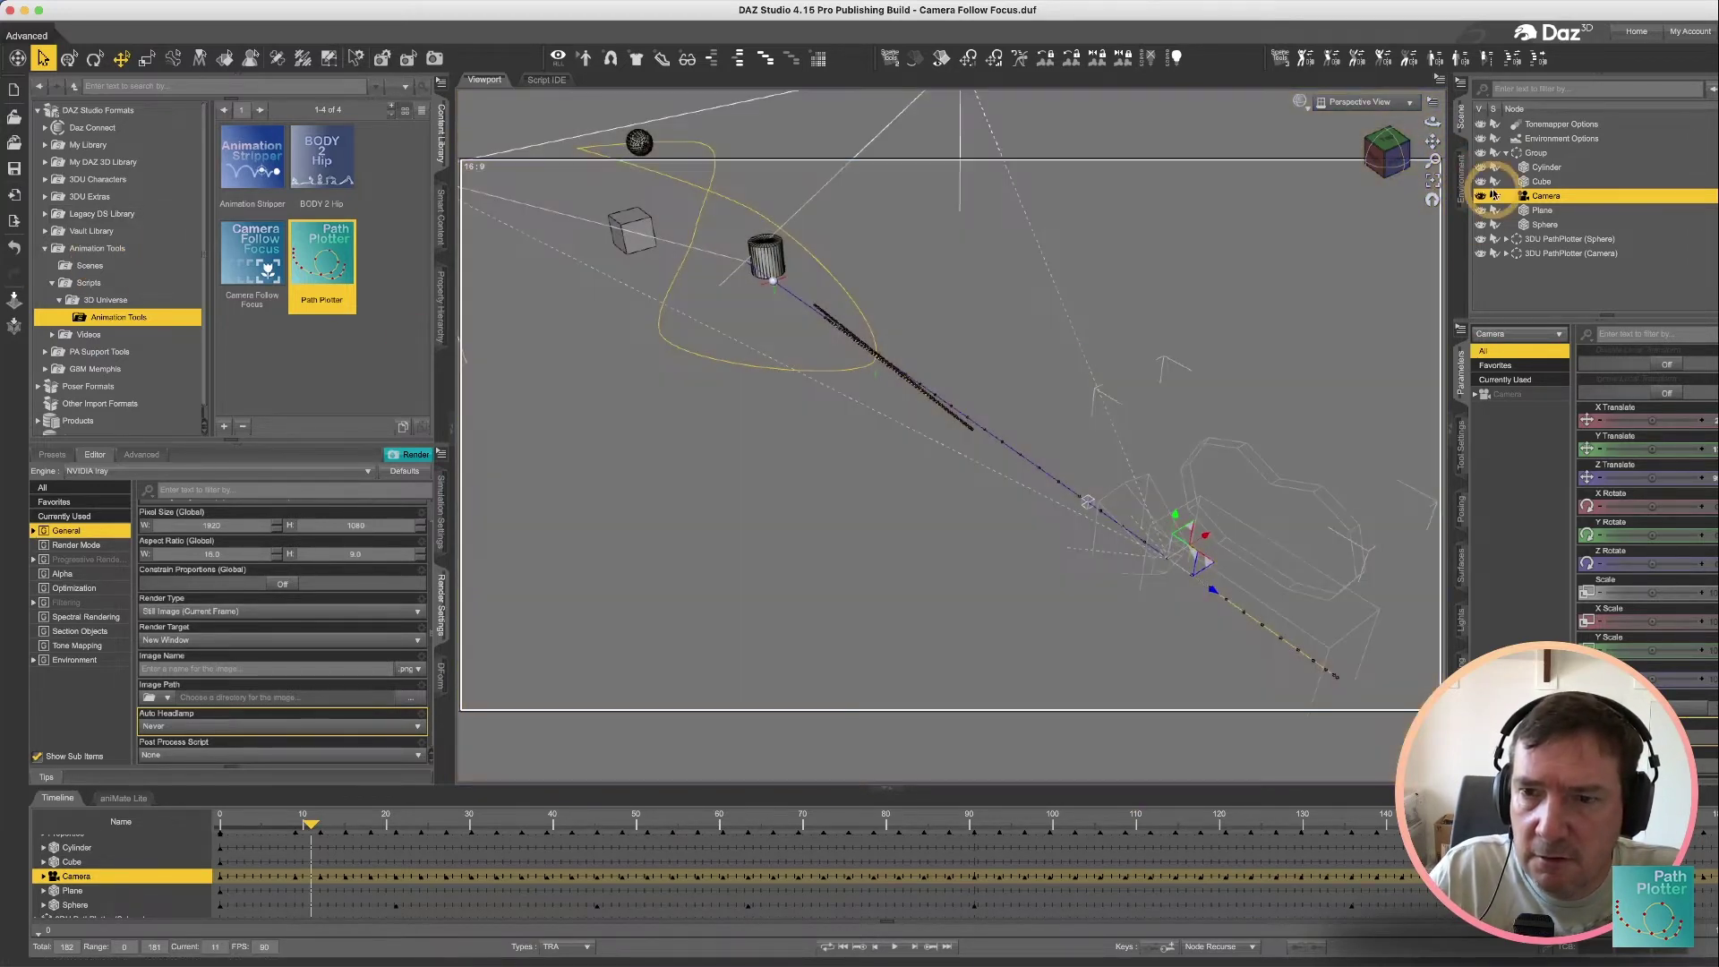
left_click(910, 660)
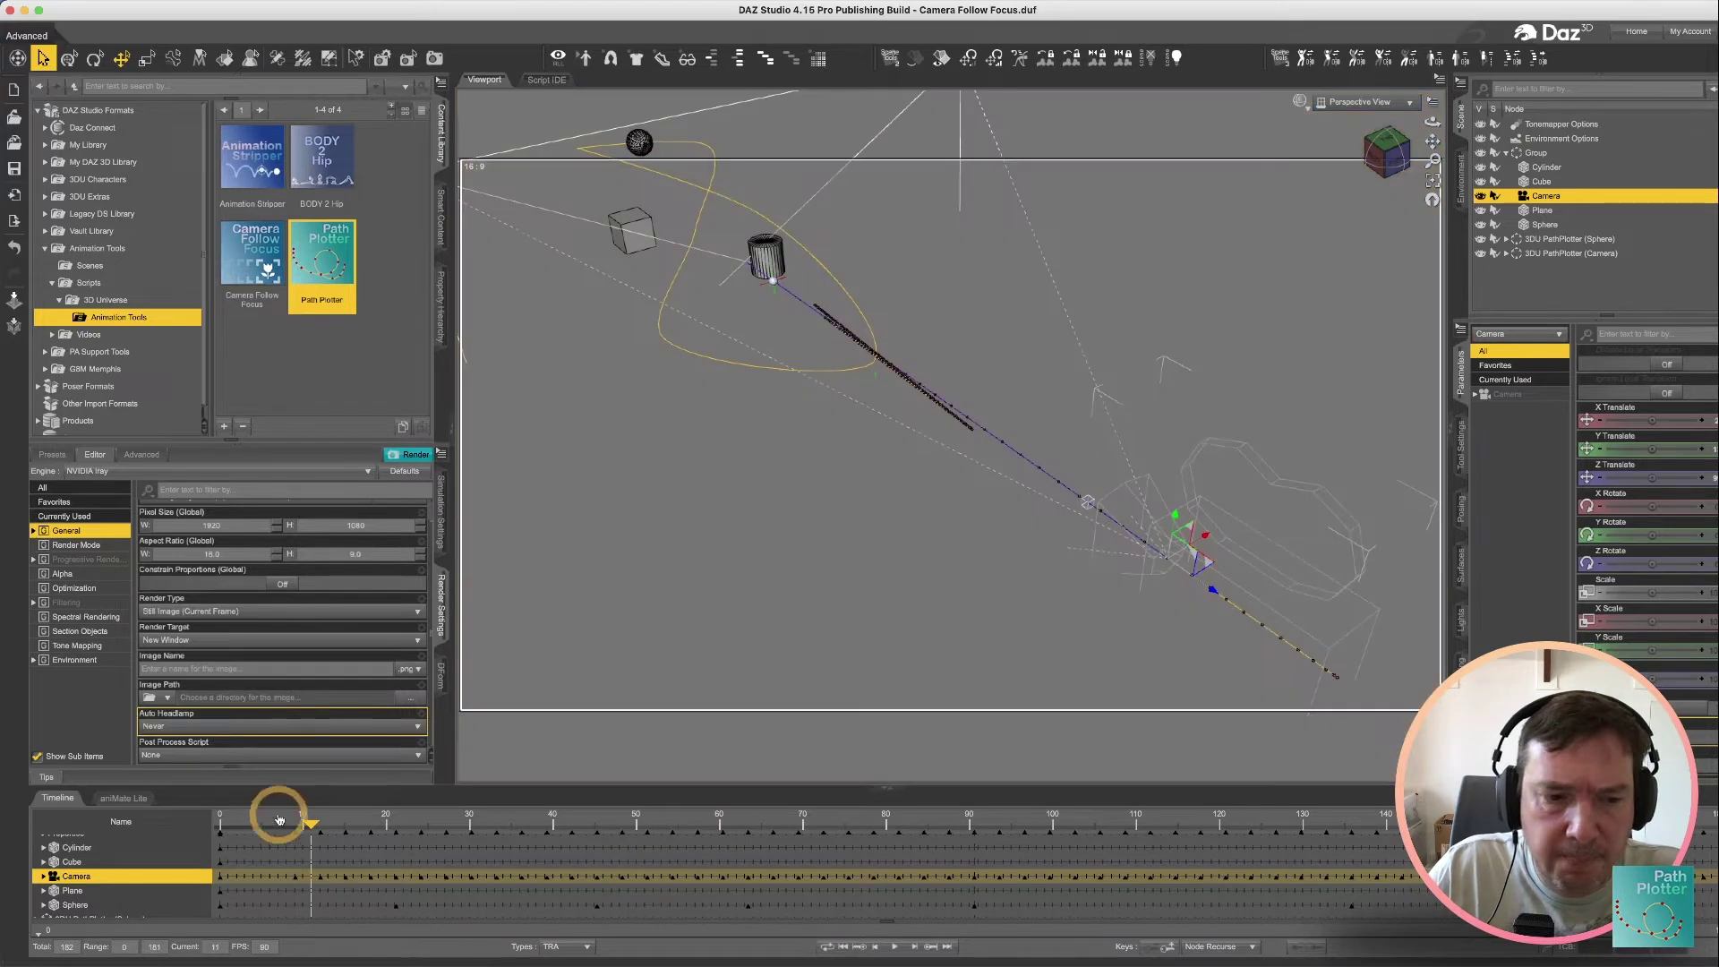
left_click(309, 823)
left_click_drag(309, 823, 612, 825)
Move closer to the camera path while scrubbing, then show the File > Open Recent scene list
left_click_drag(1388, 149, 1577, 280)
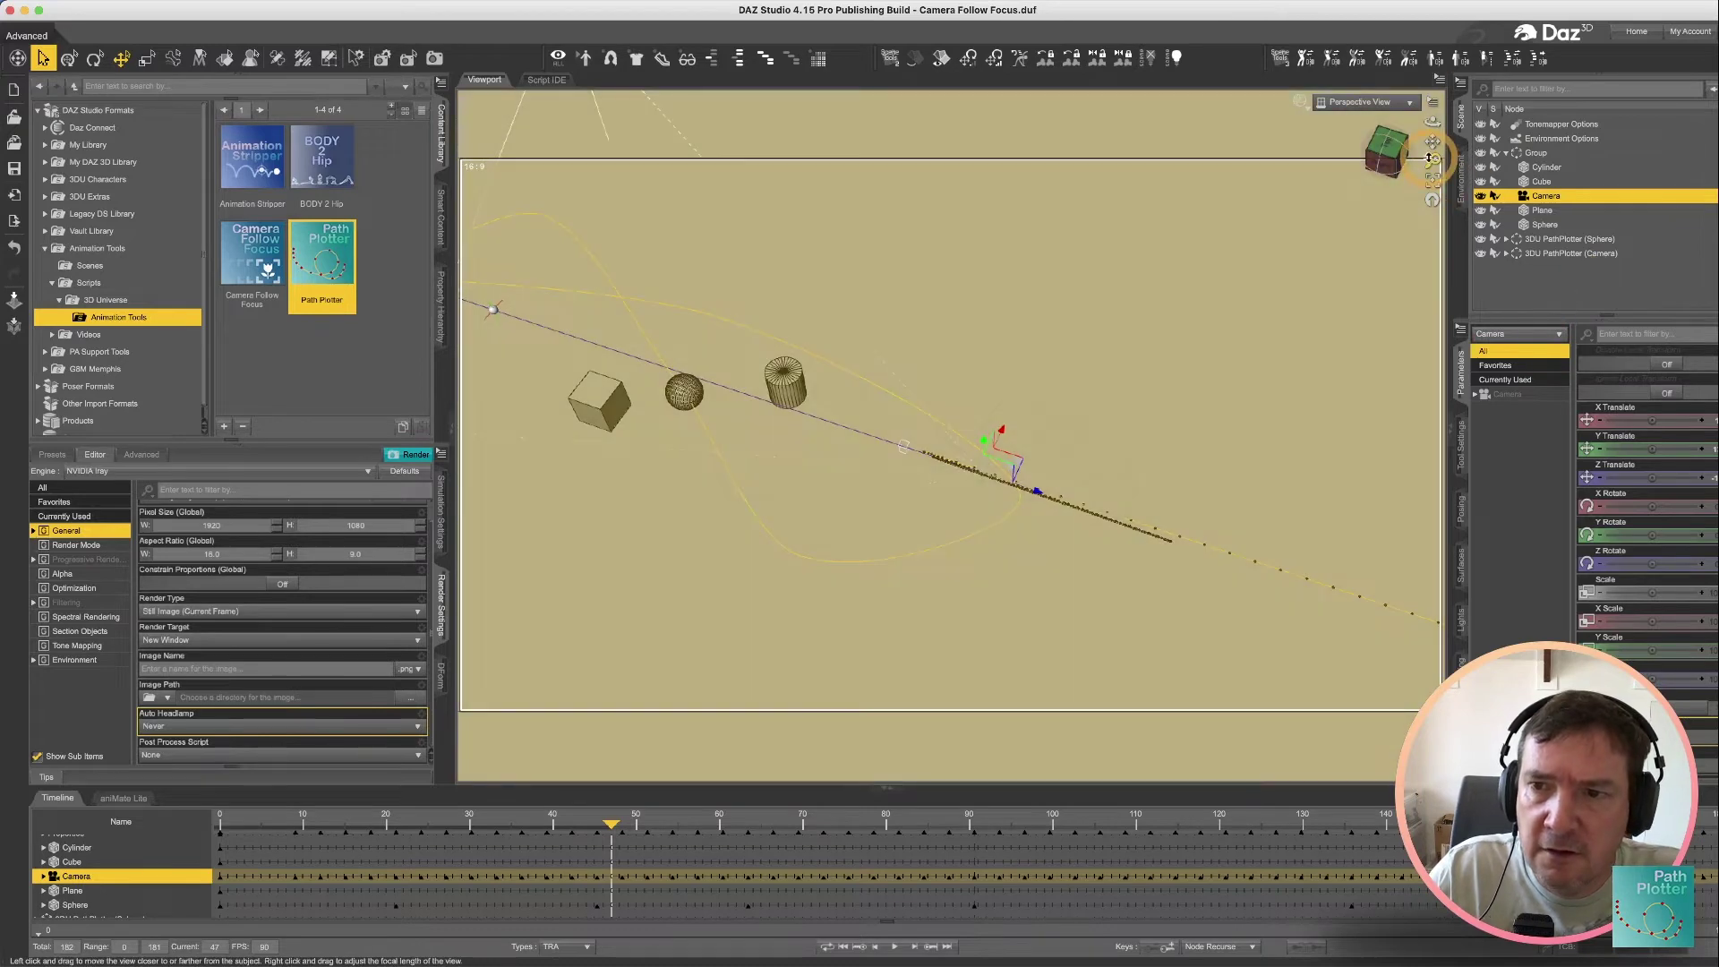
left_click_drag(1434, 162, 69, 530)
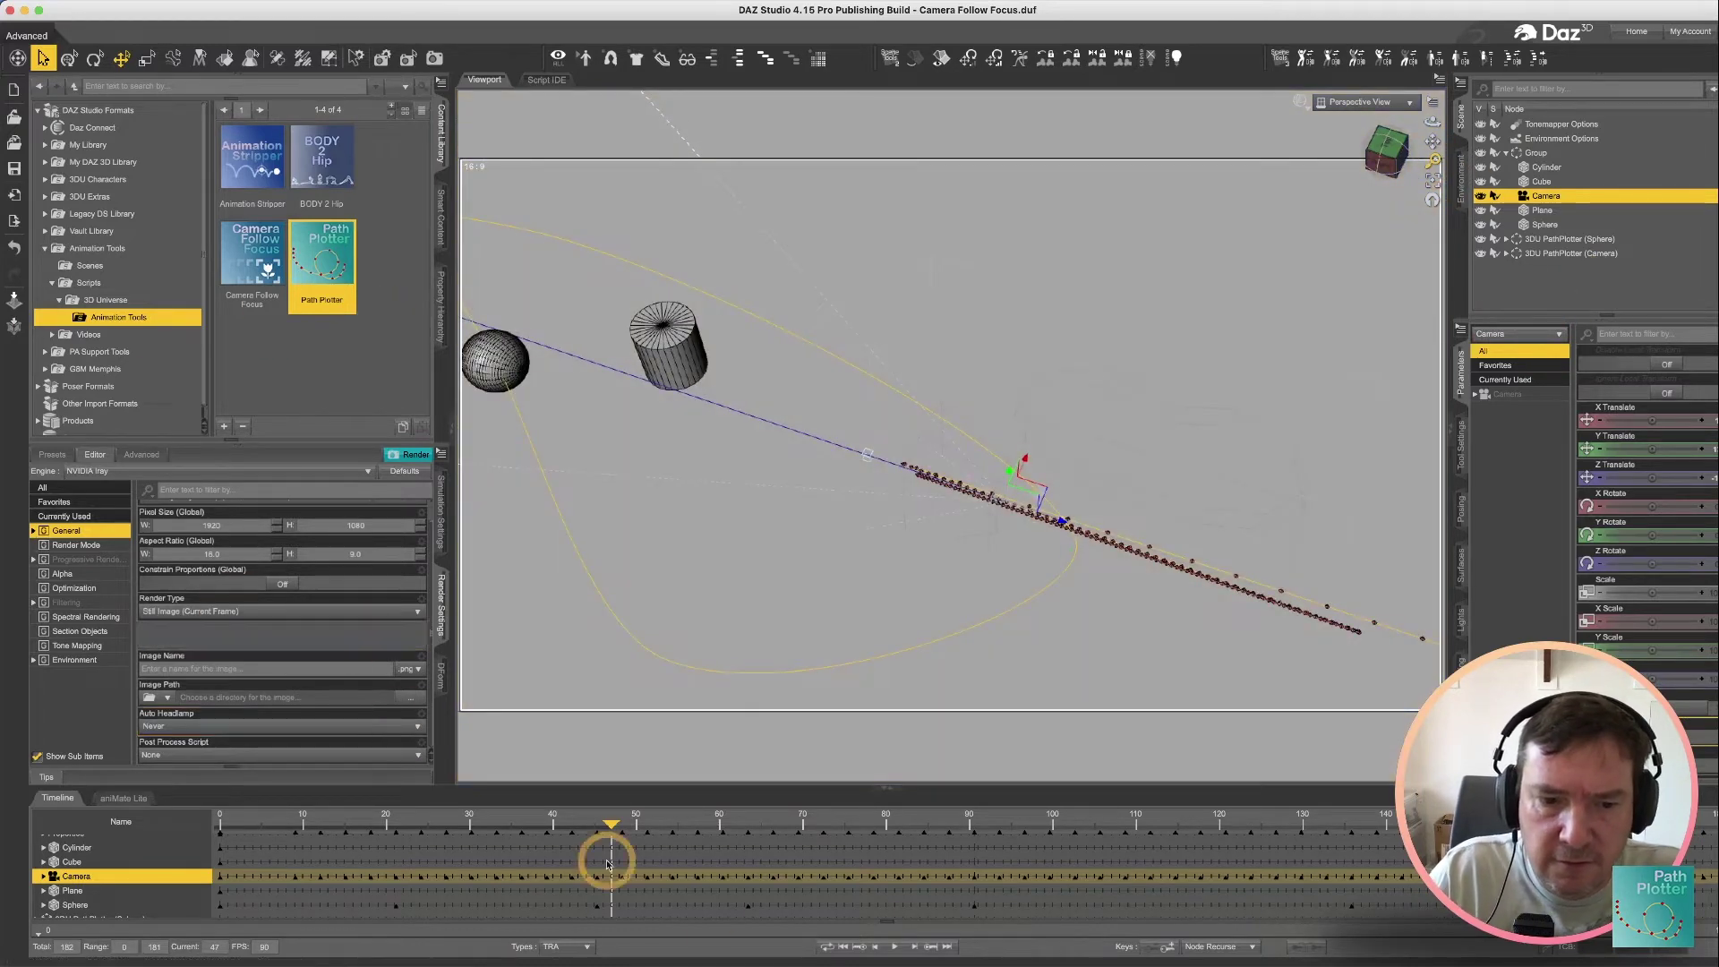
left_click_drag(607, 822, 802, 861)
left_click_drag(1433, 163, 1387, 151)
left_click(1207, 56)
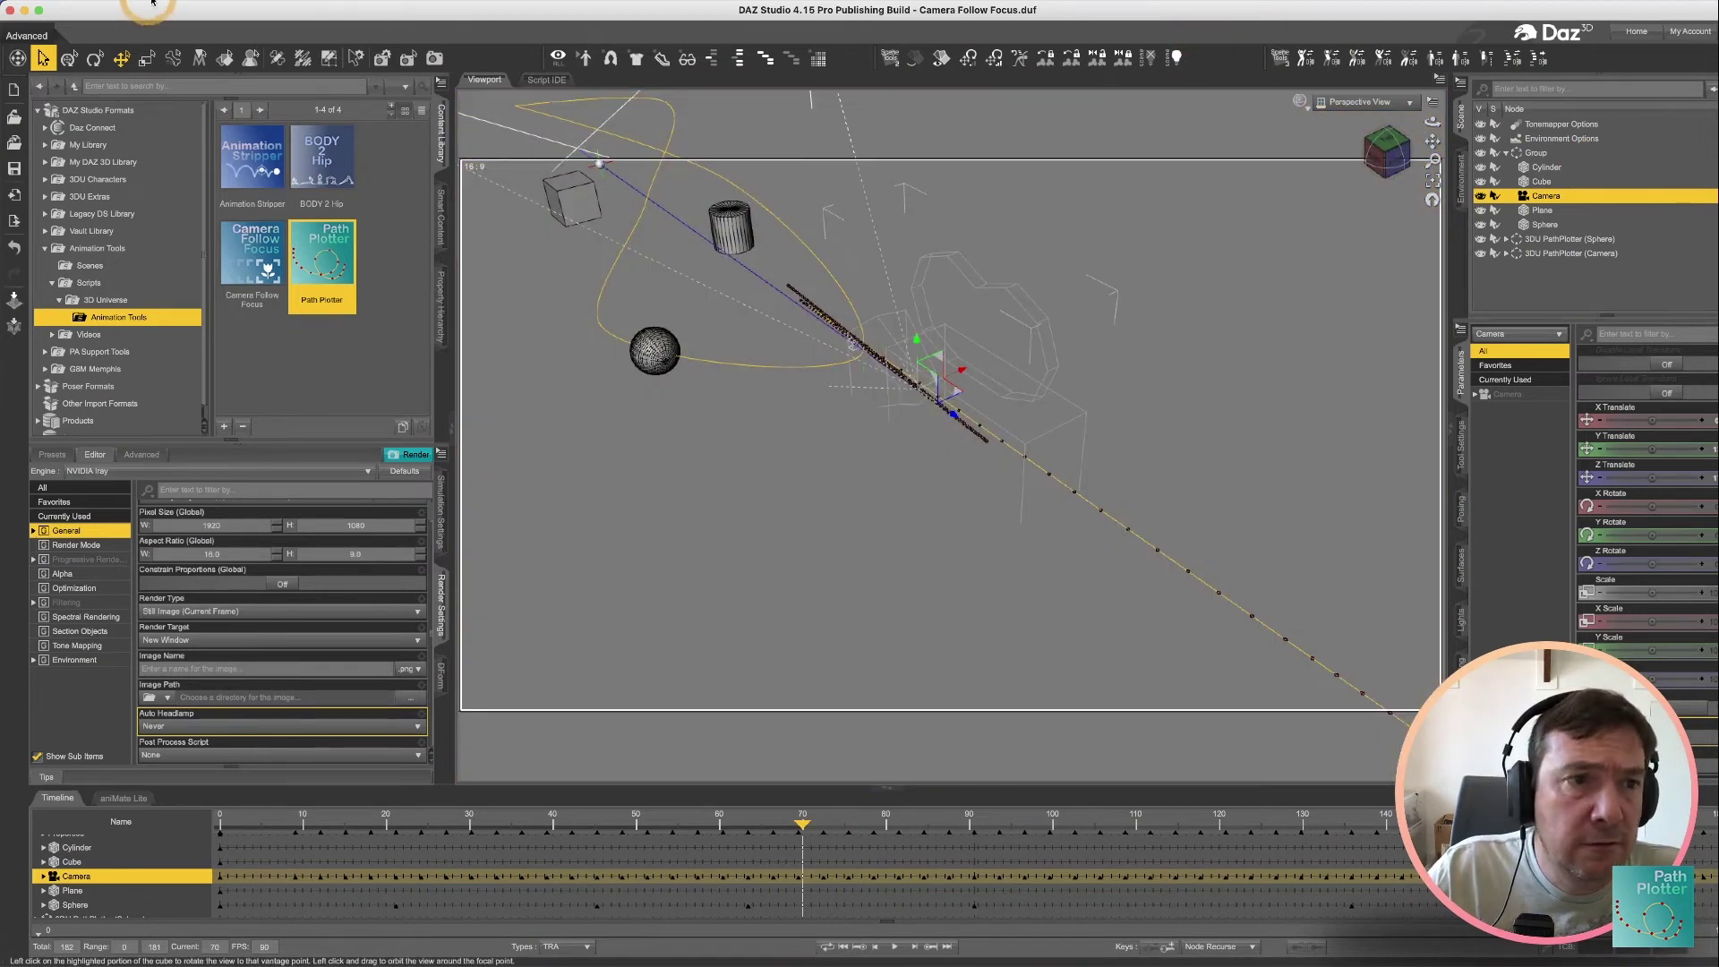
left_click_drag(143, 2, 328, 83)
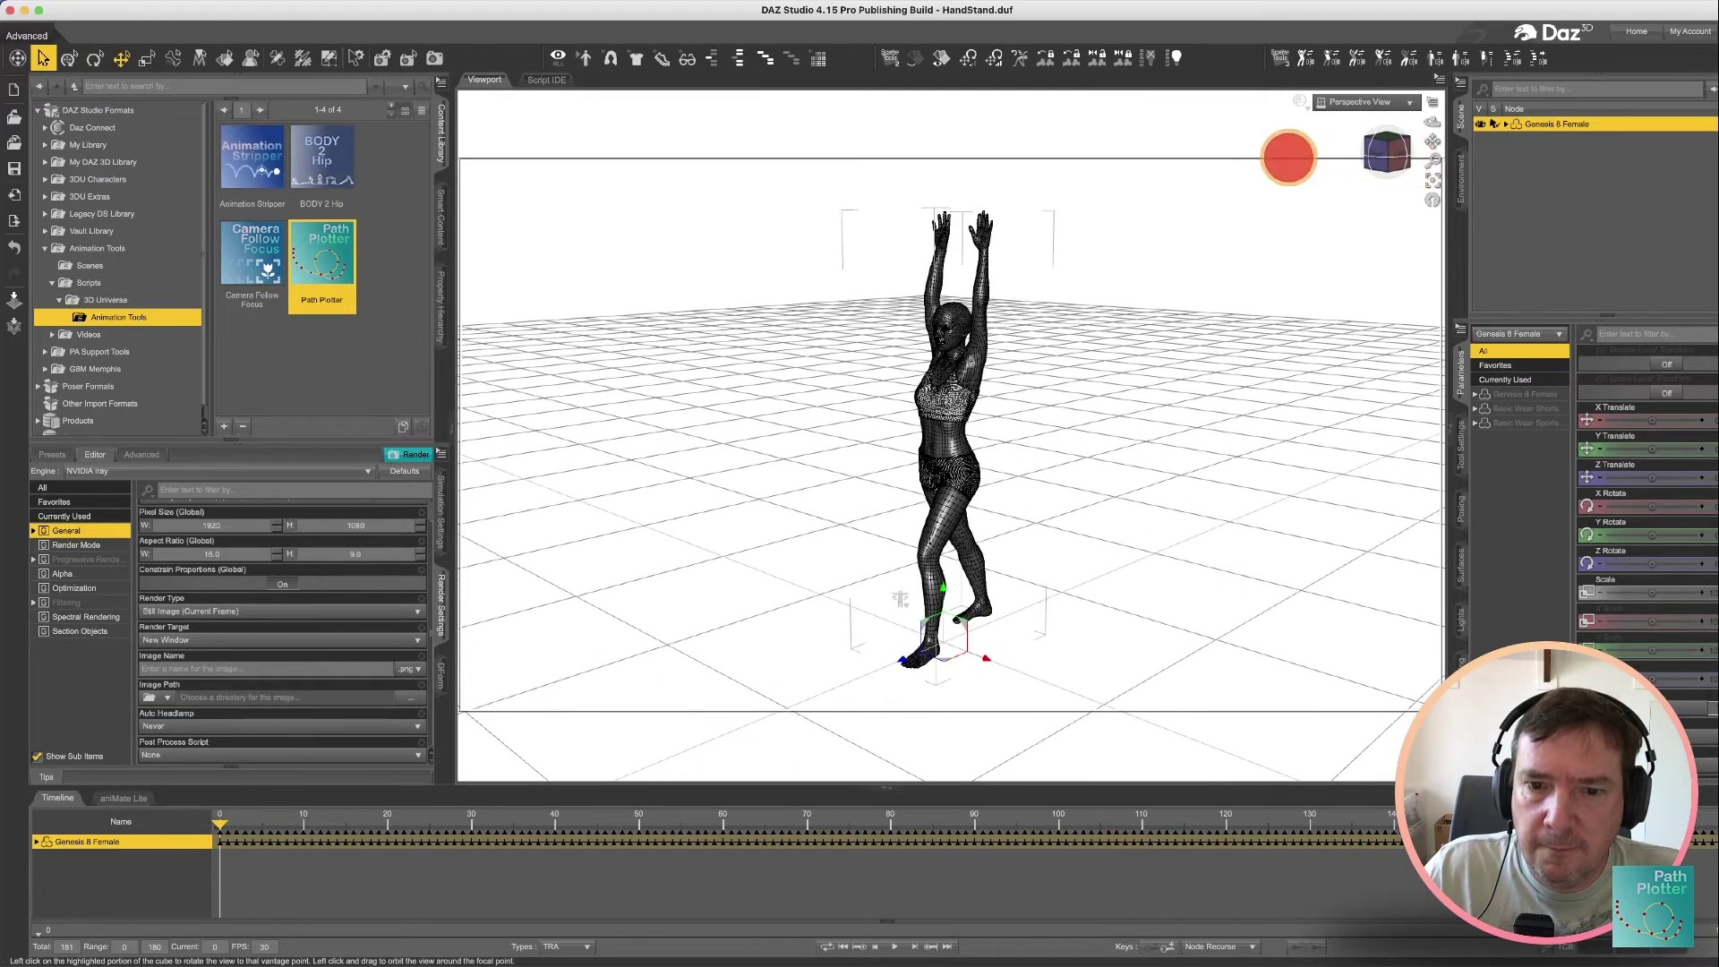
Preview the HandStand.duf animation, then pause and return the playhead to frame 0
left_click_drag(1433, 141, 1412, 11)
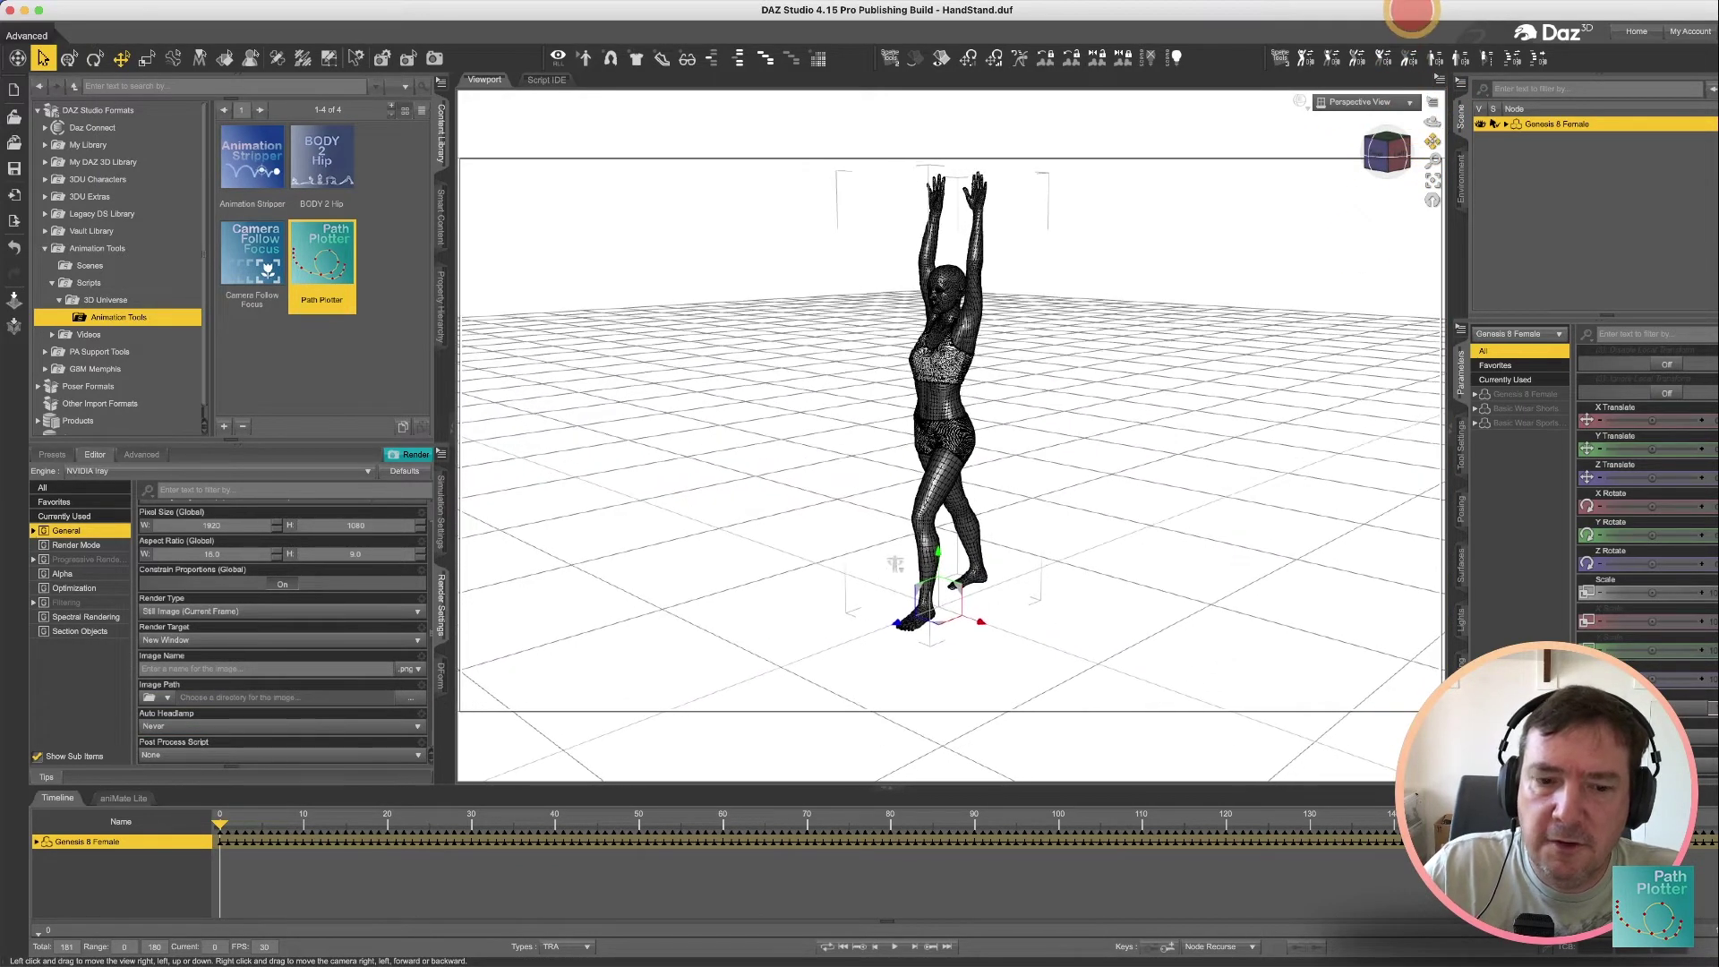
left_click(896, 948)
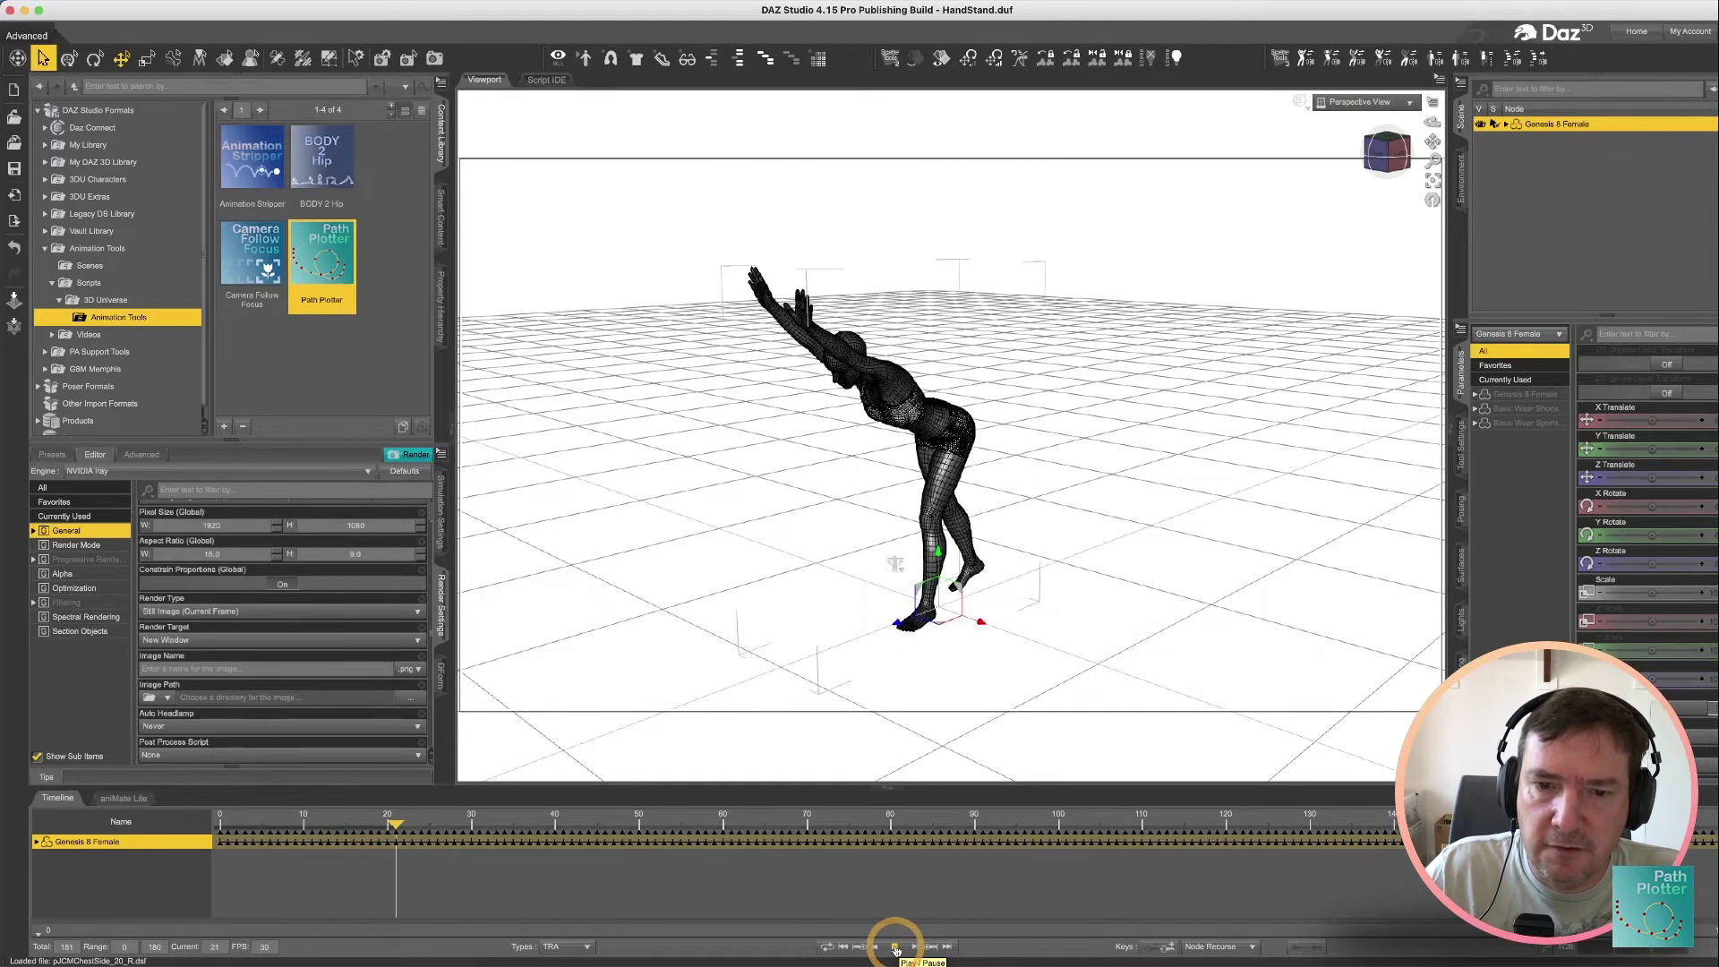
left_click(895, 948)
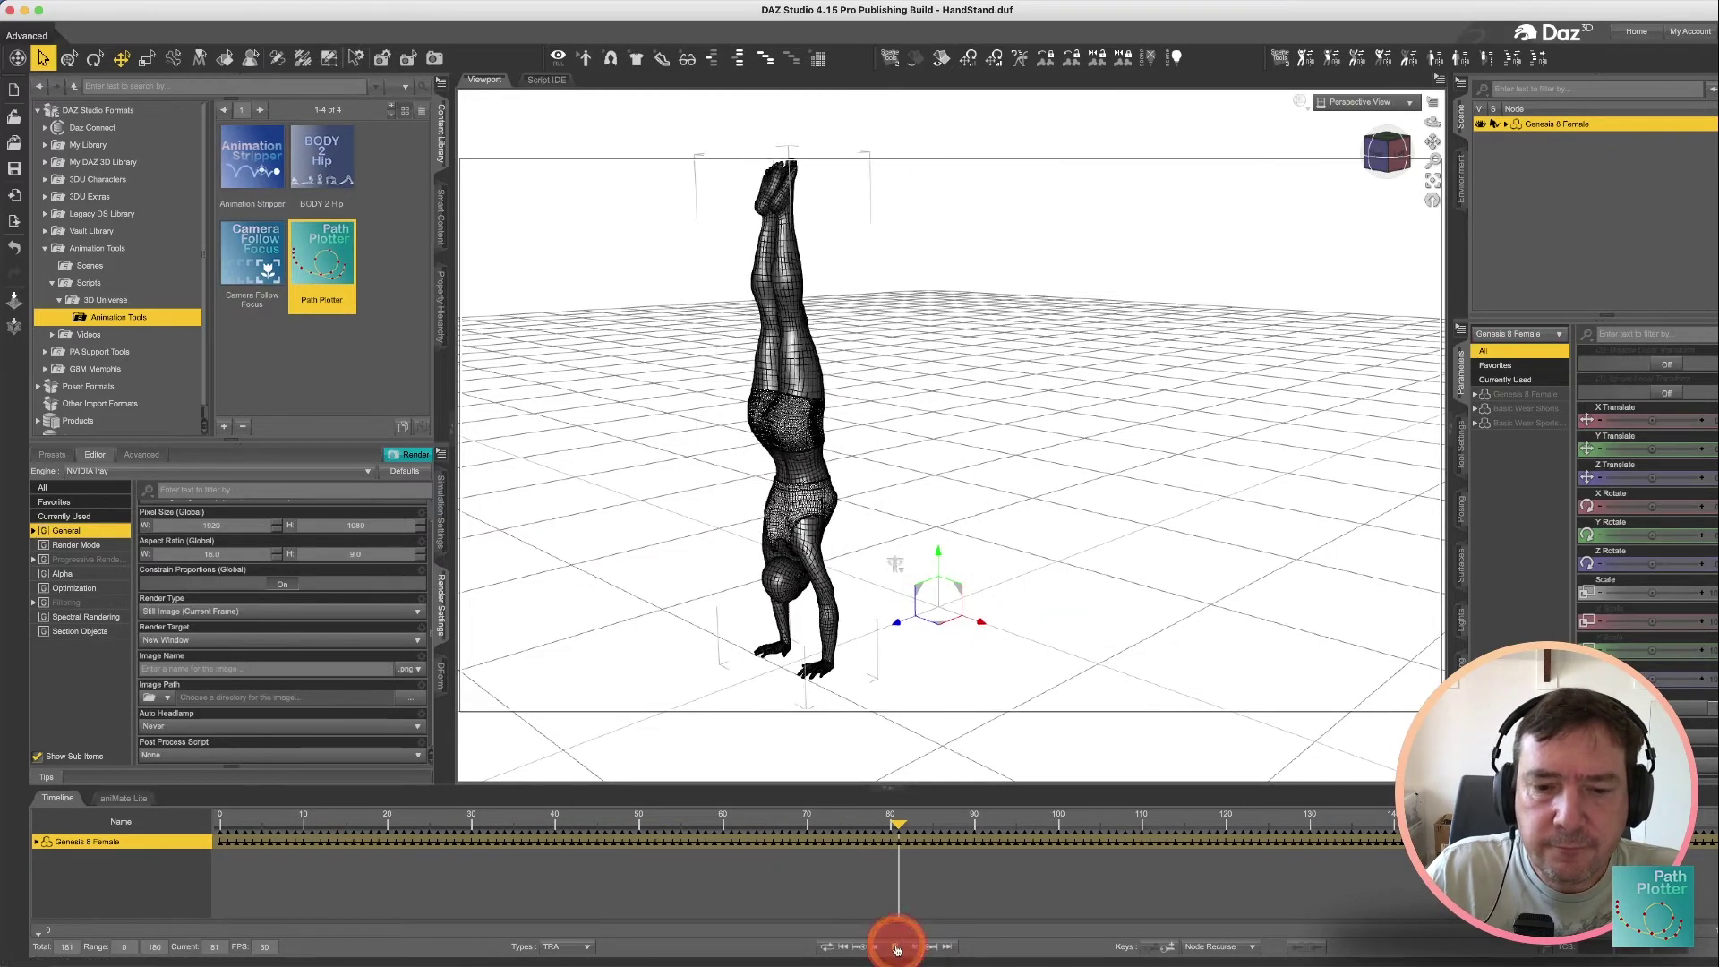
left_click_drag(896, 825, 65, 835)
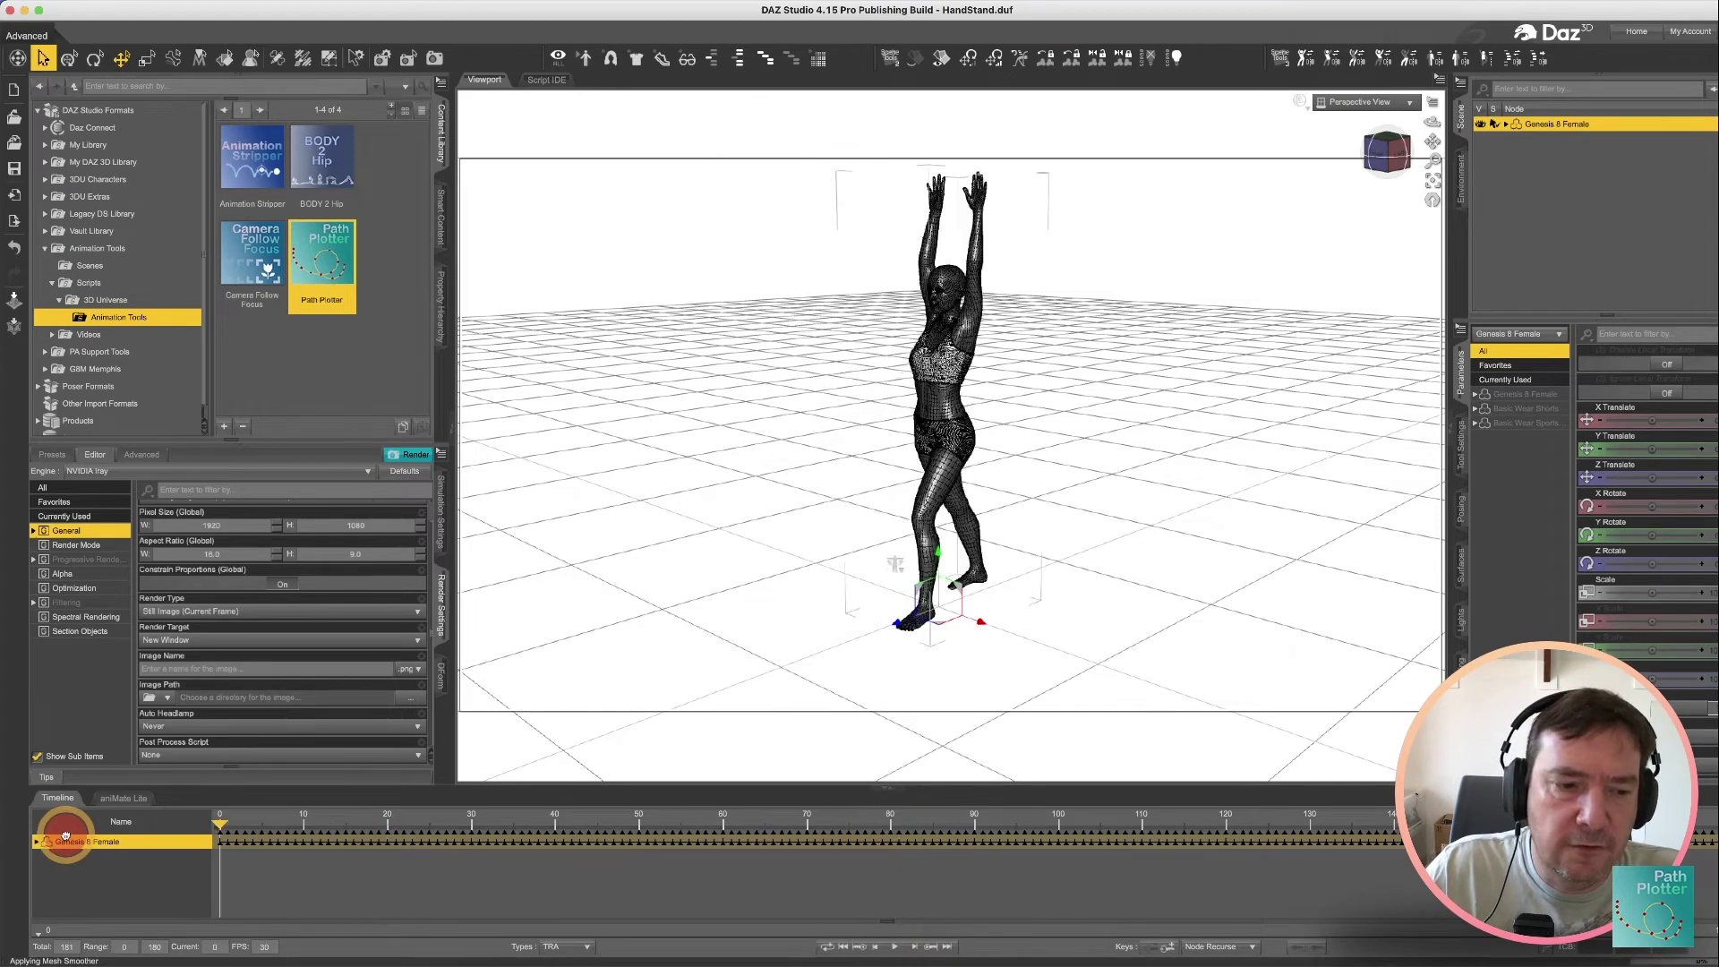
Select the Genesis 8 Female's right and left feet and run Path Plotter on them
left_click(974, 578)
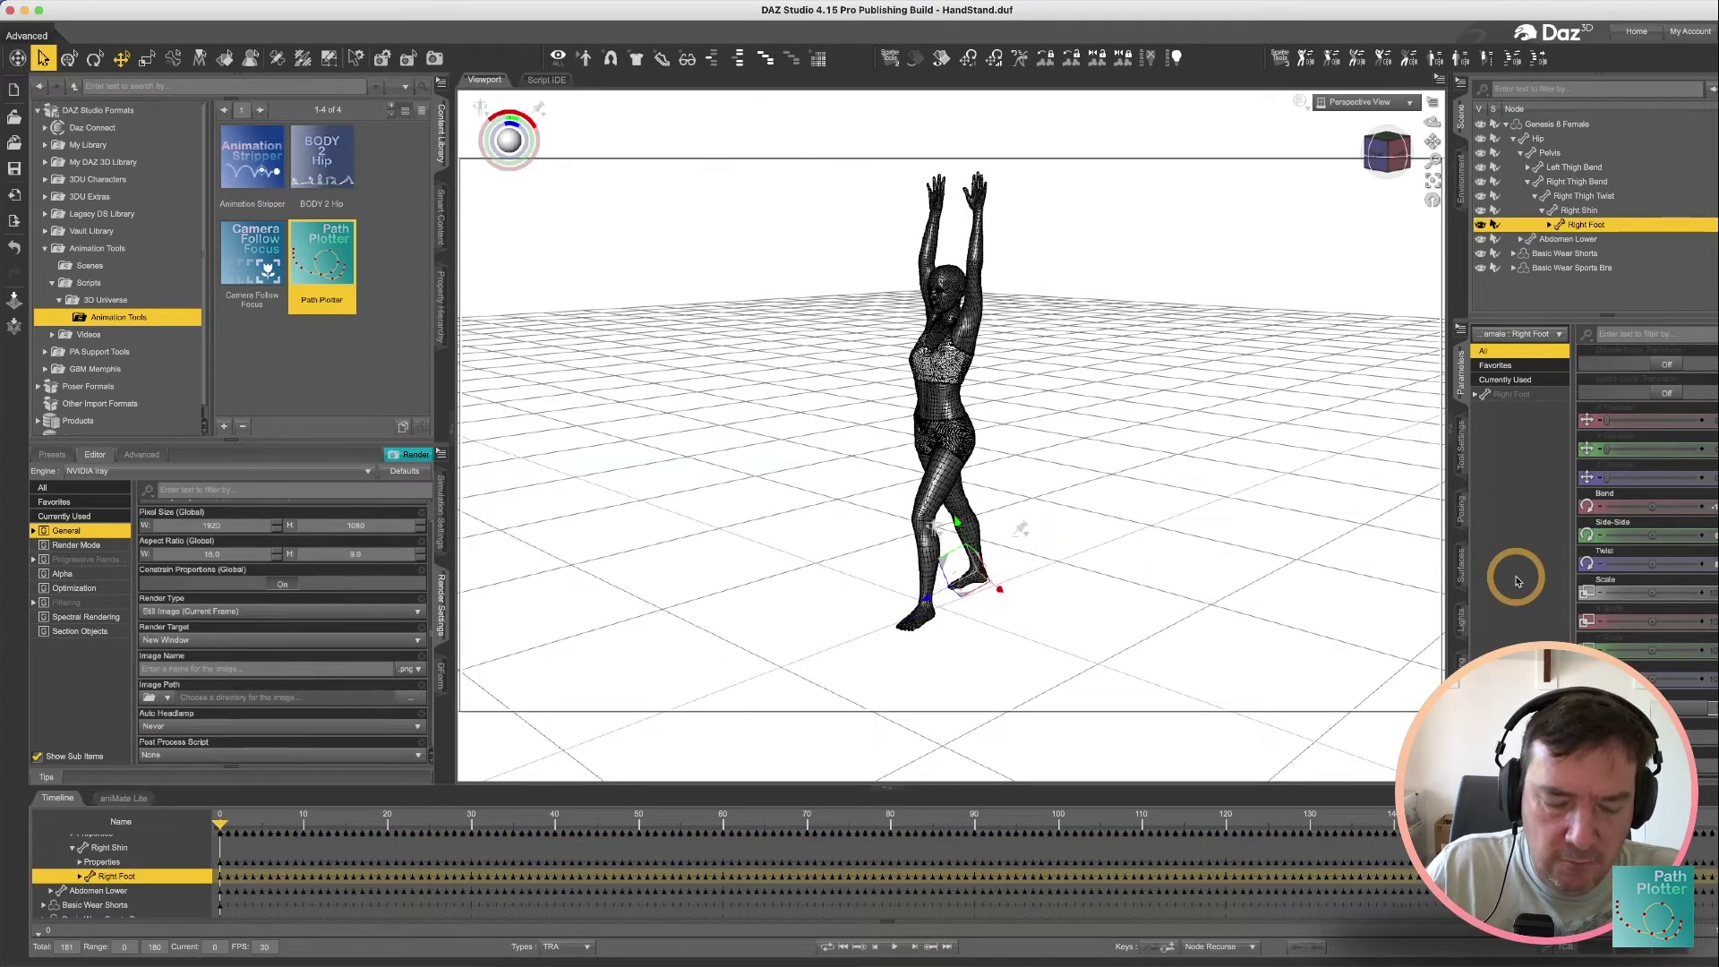
left_click(921, 618, "ctrl")
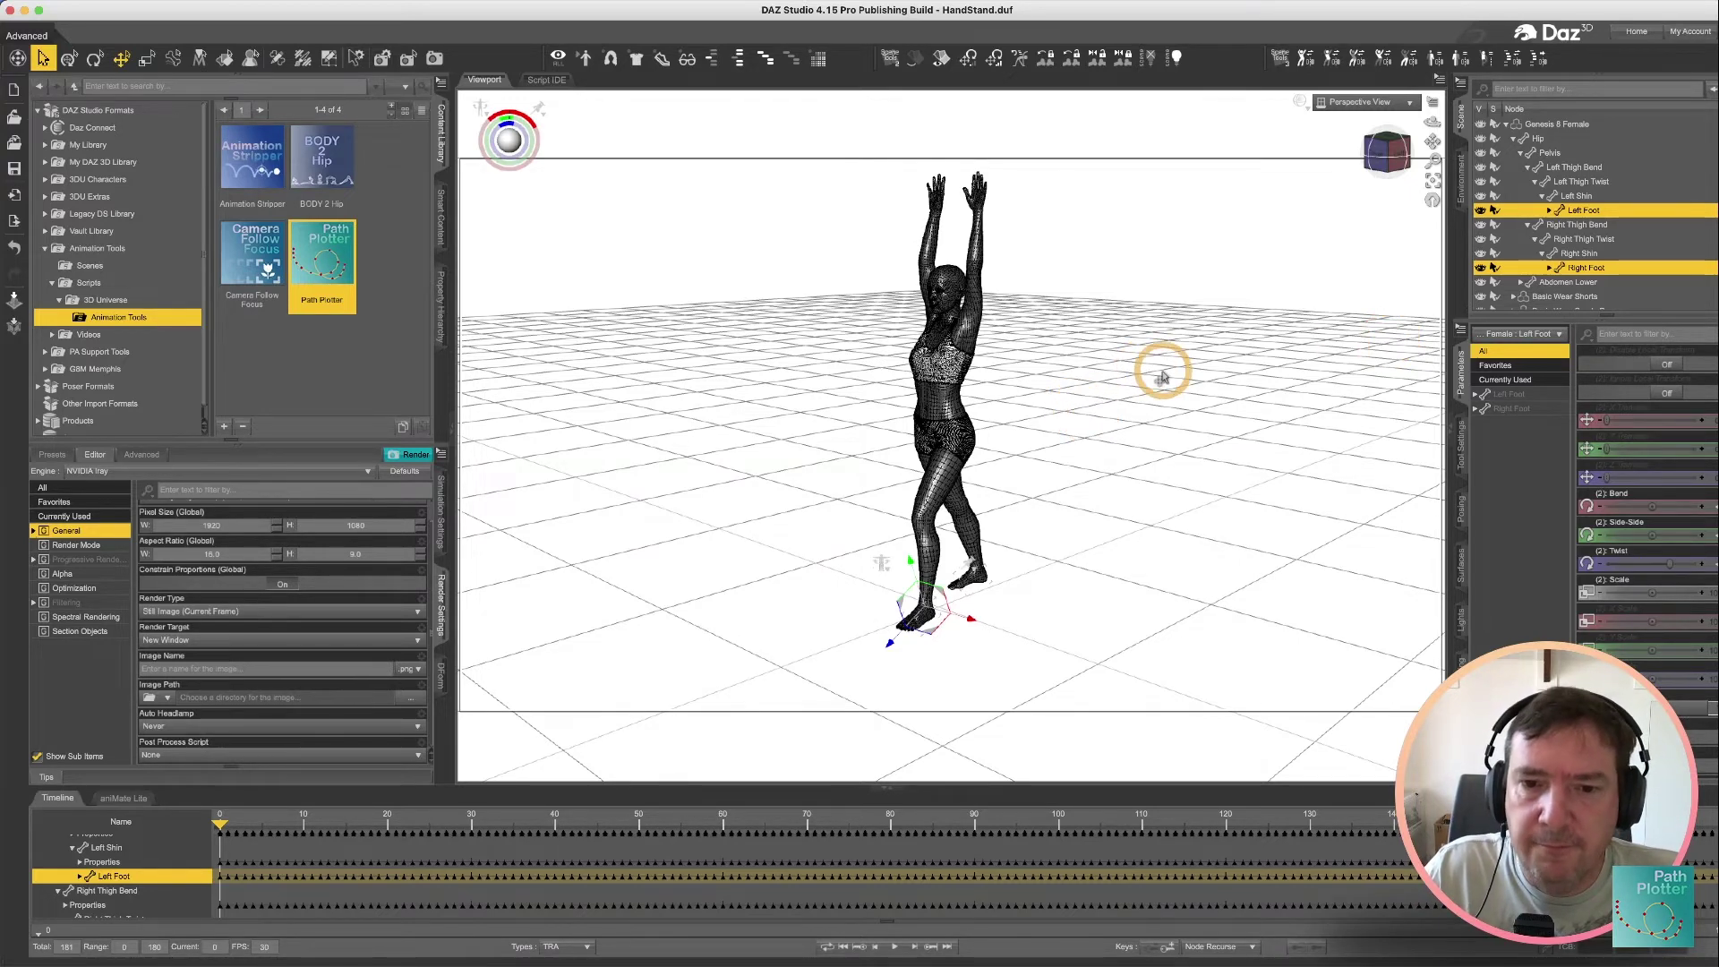
double_click(335, 242)
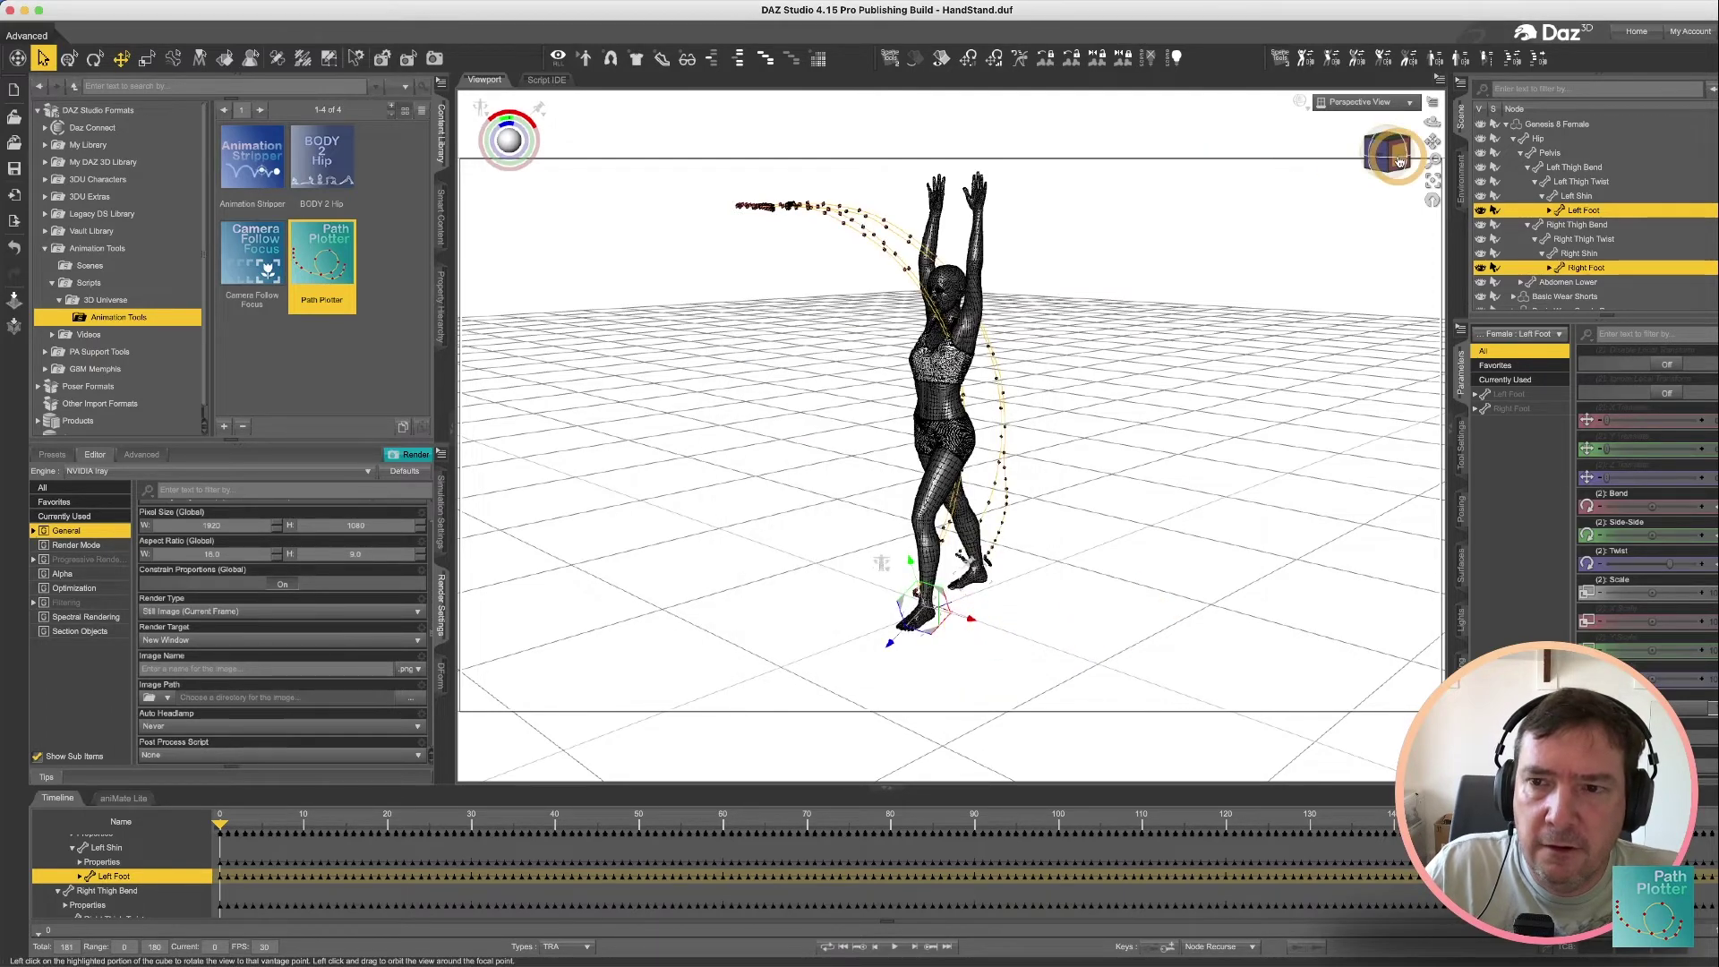
Orbit to a higher view of the foot paths and scrub to frame 144's handstand
left_click_drag(1386, 151, 1030, 171)
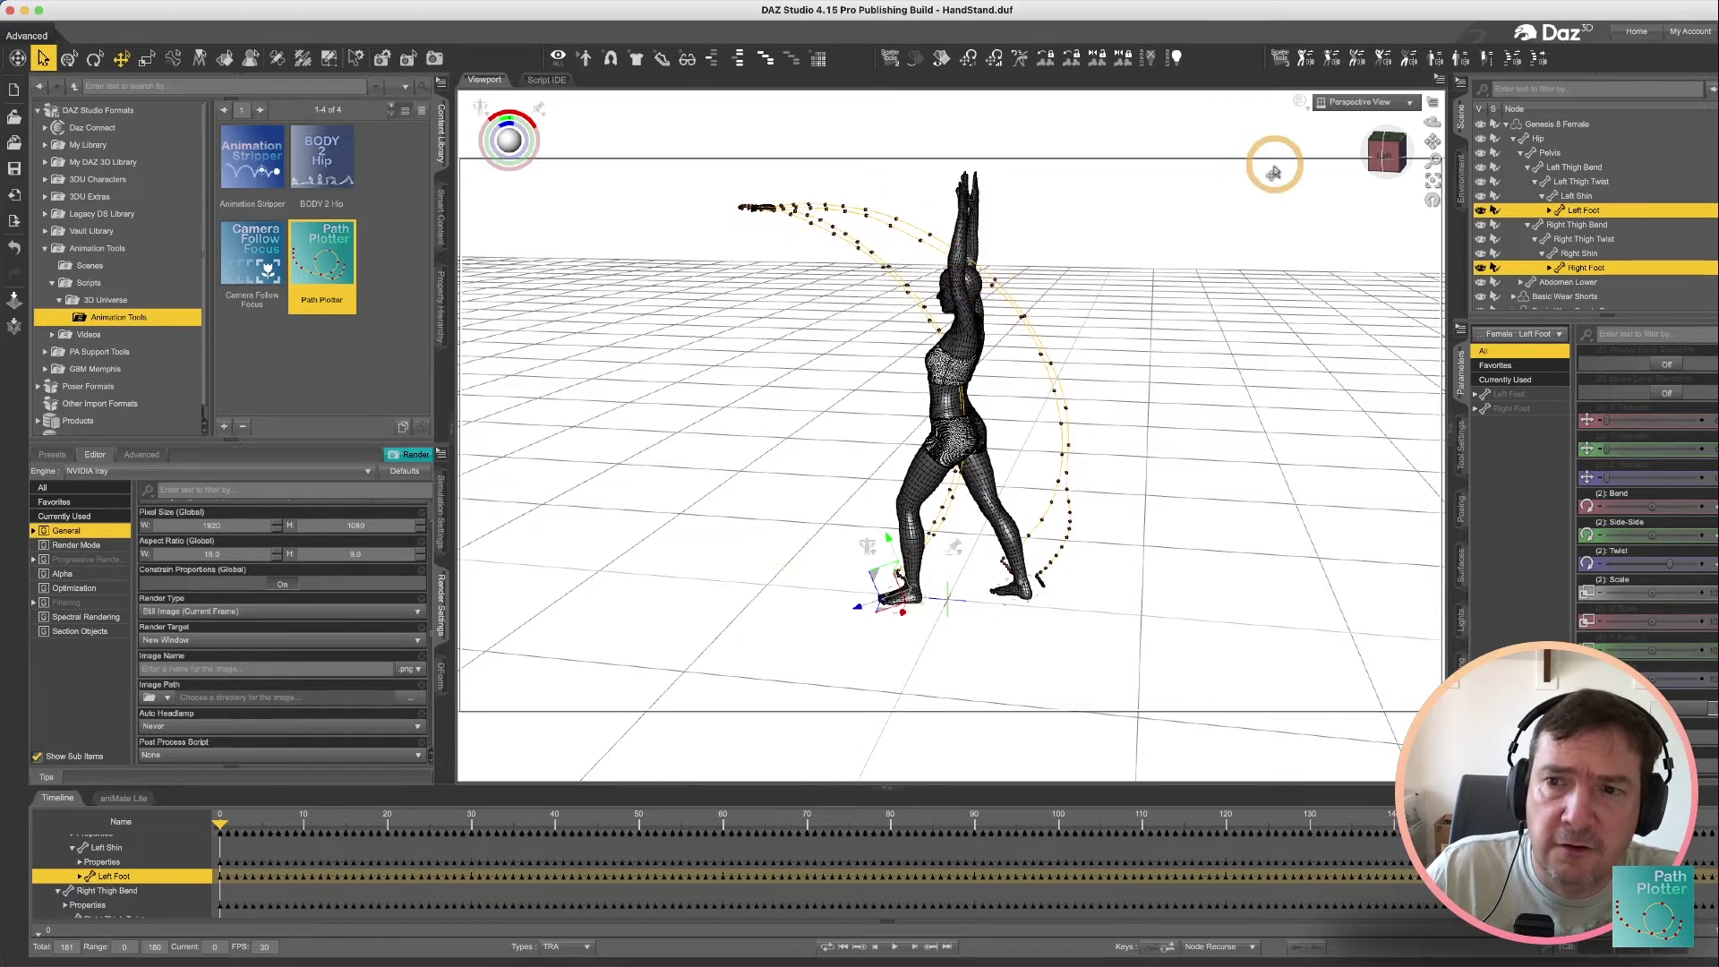
left_click_drag(1383, 154, 1496, 287)
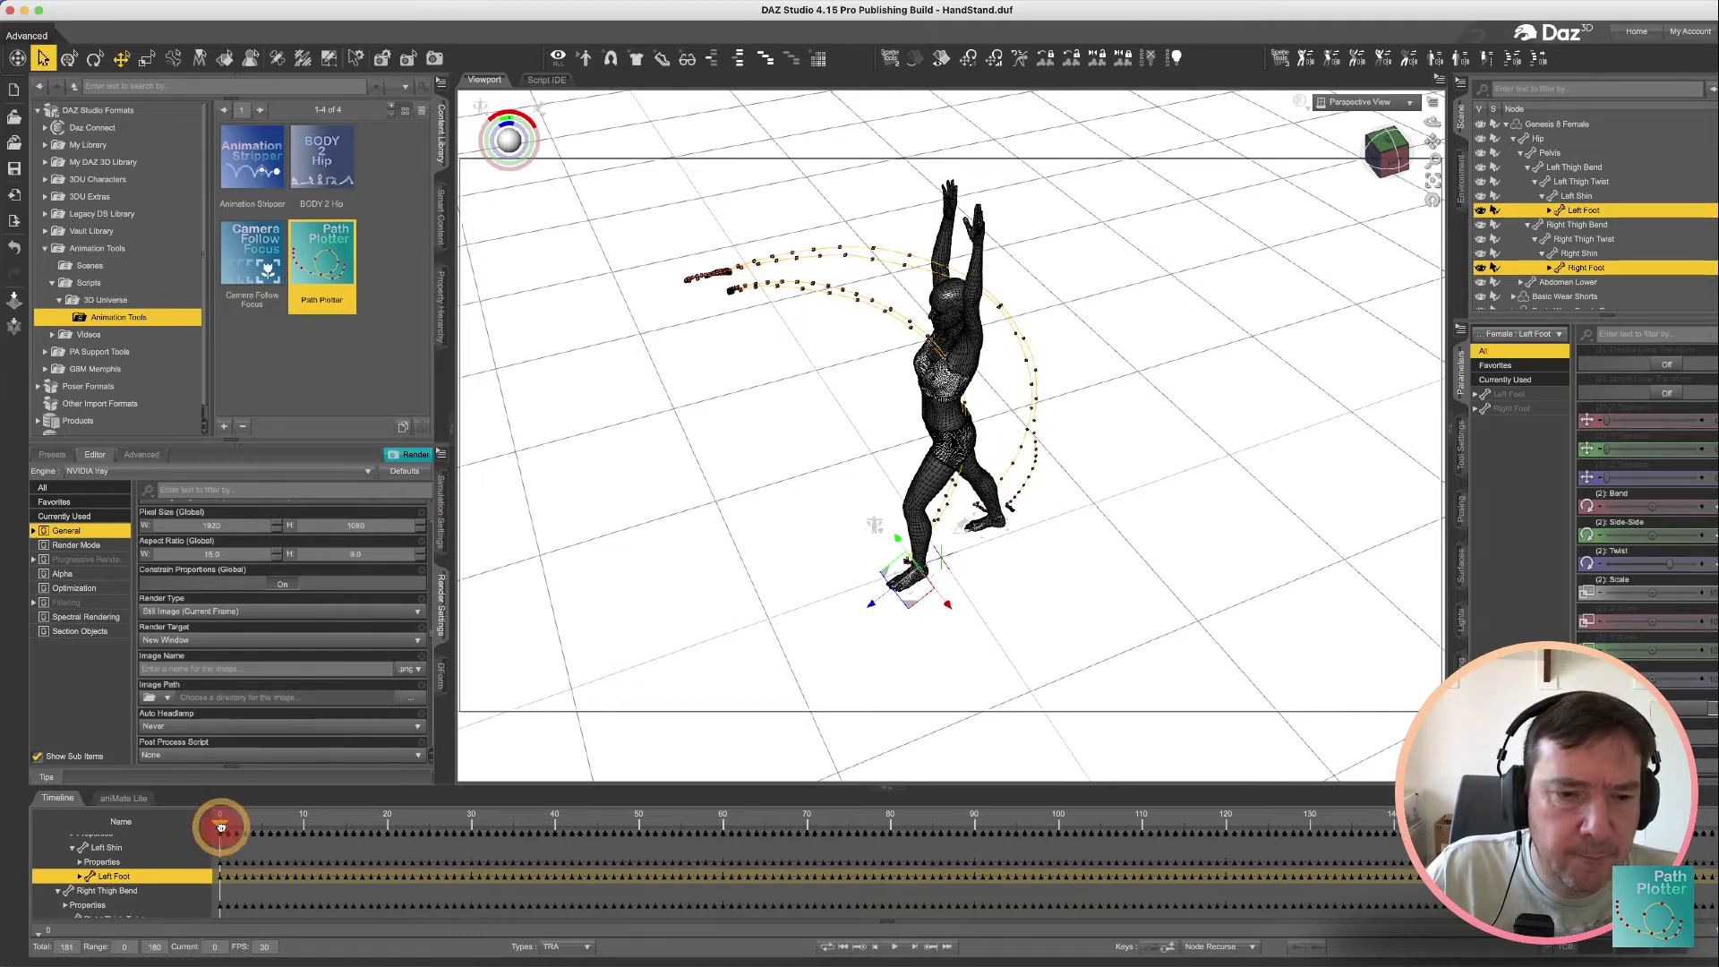
left_click_drag(221, 825, 1426, 819)
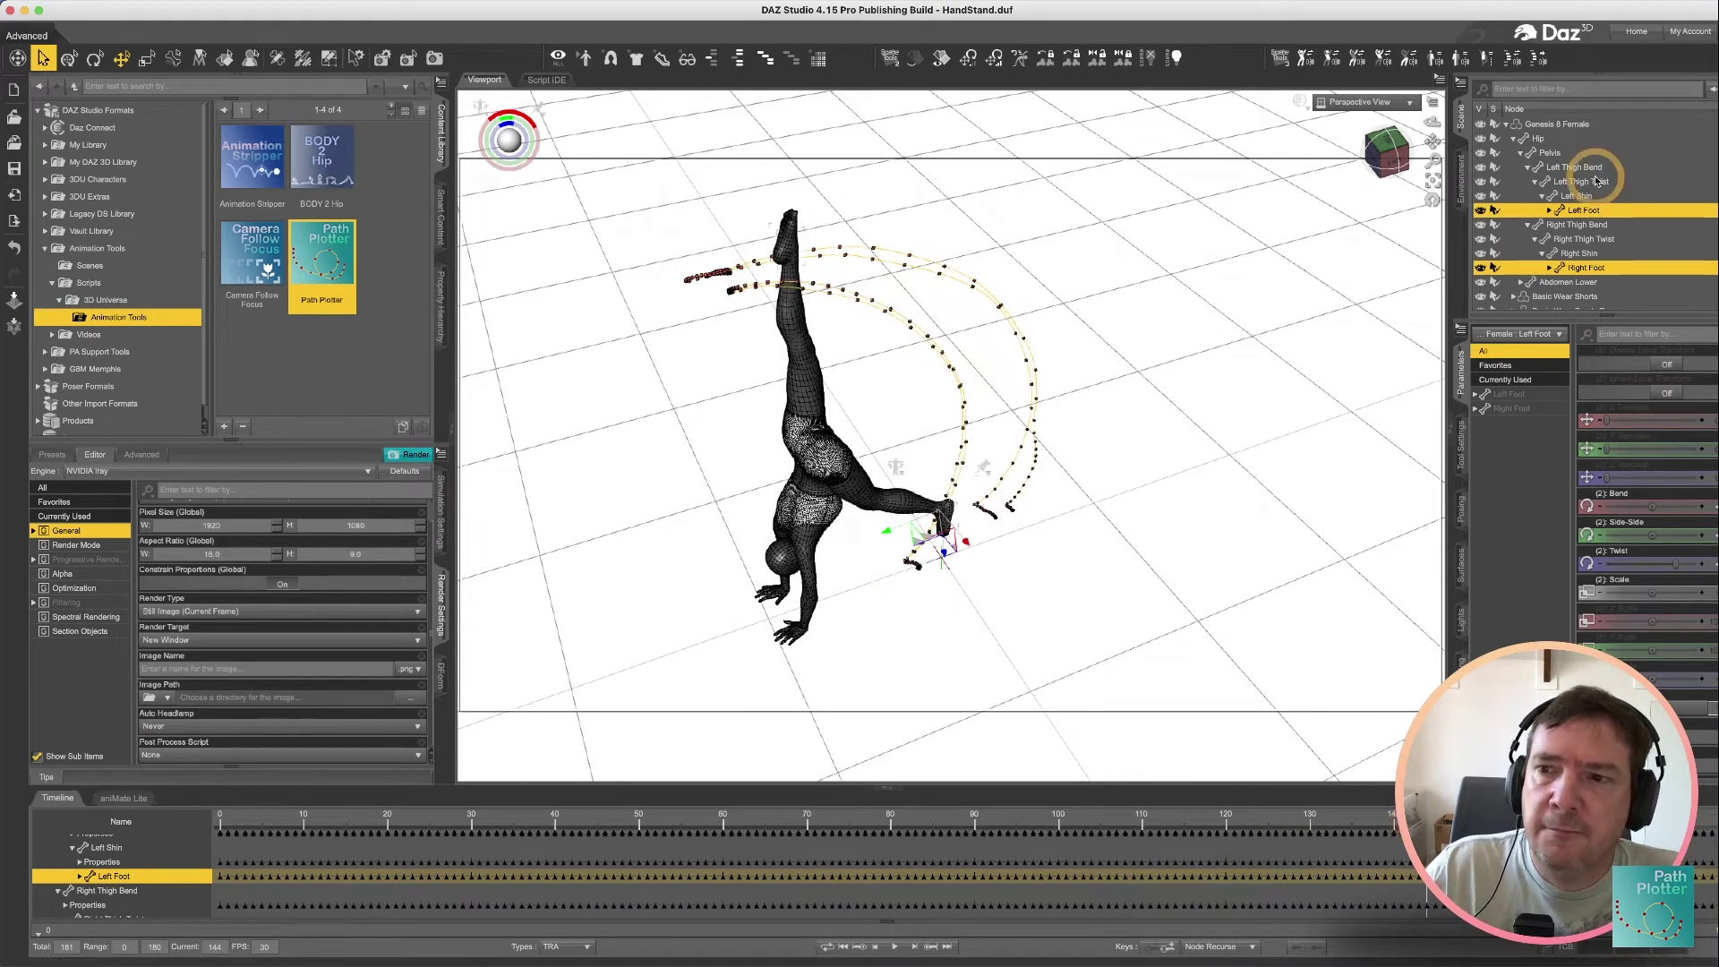
Expand the Left Foot PathPlotter's frame dots and frame the view on the Frame 141 dot
left_click(1523, 125)
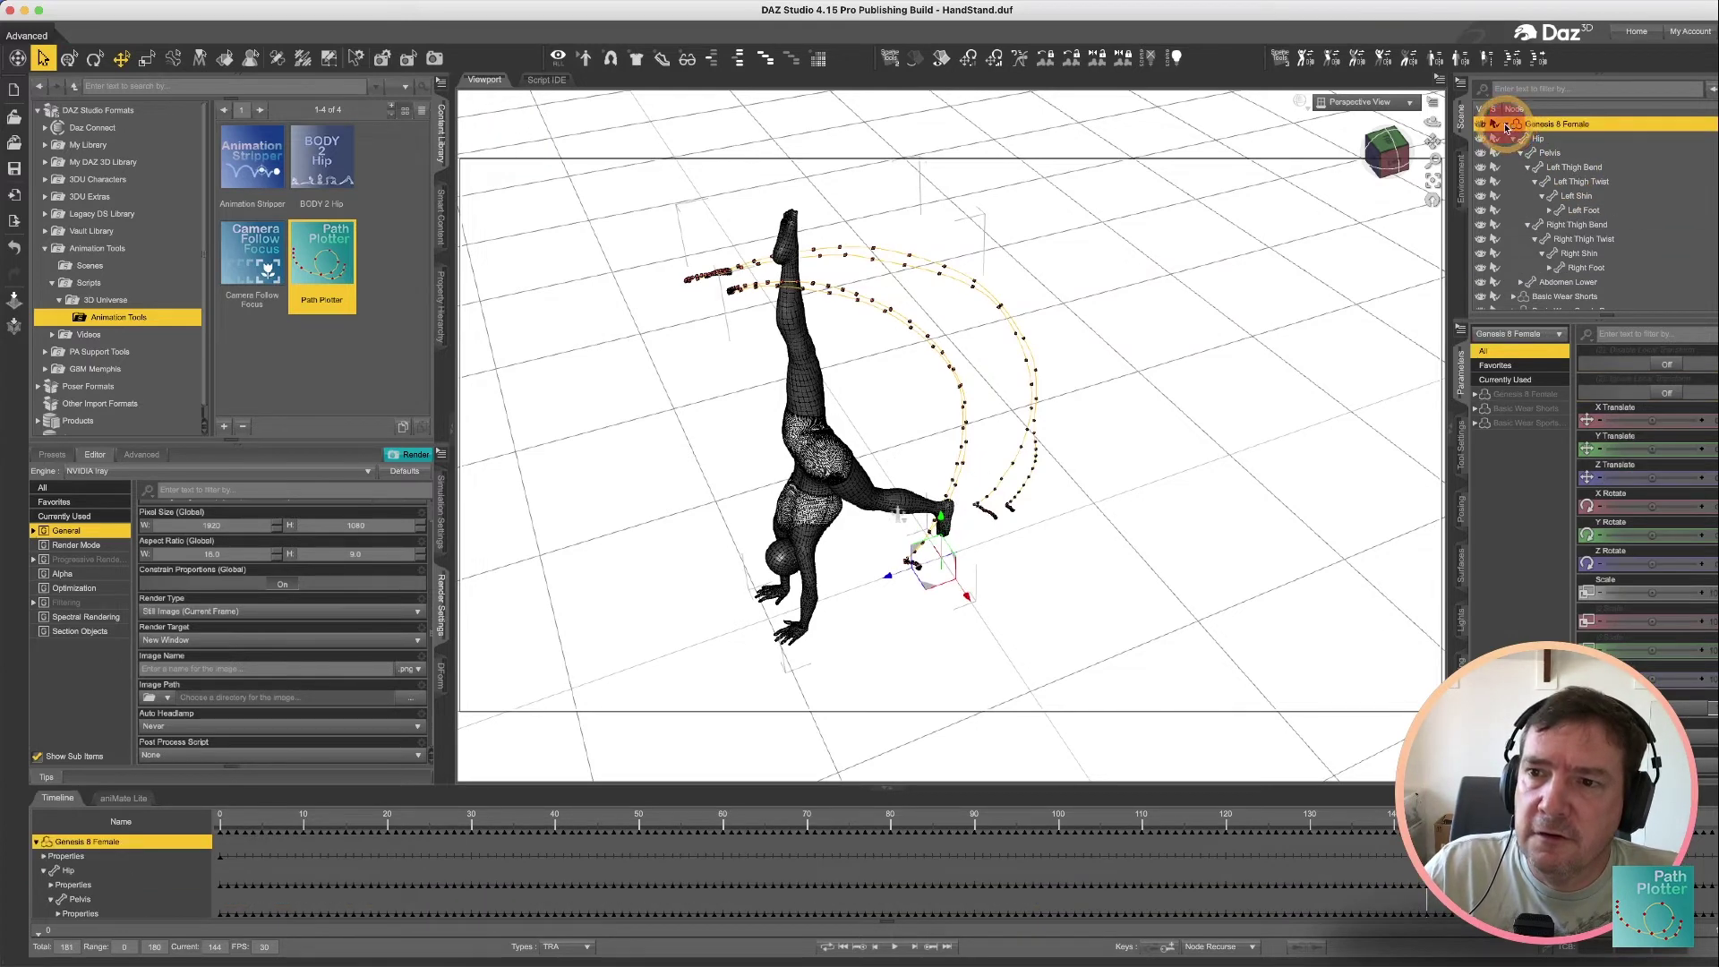
left_click(1506, 124)
left_click_drag(1383, 152, 1030, 29)
left_click(1585, 156)
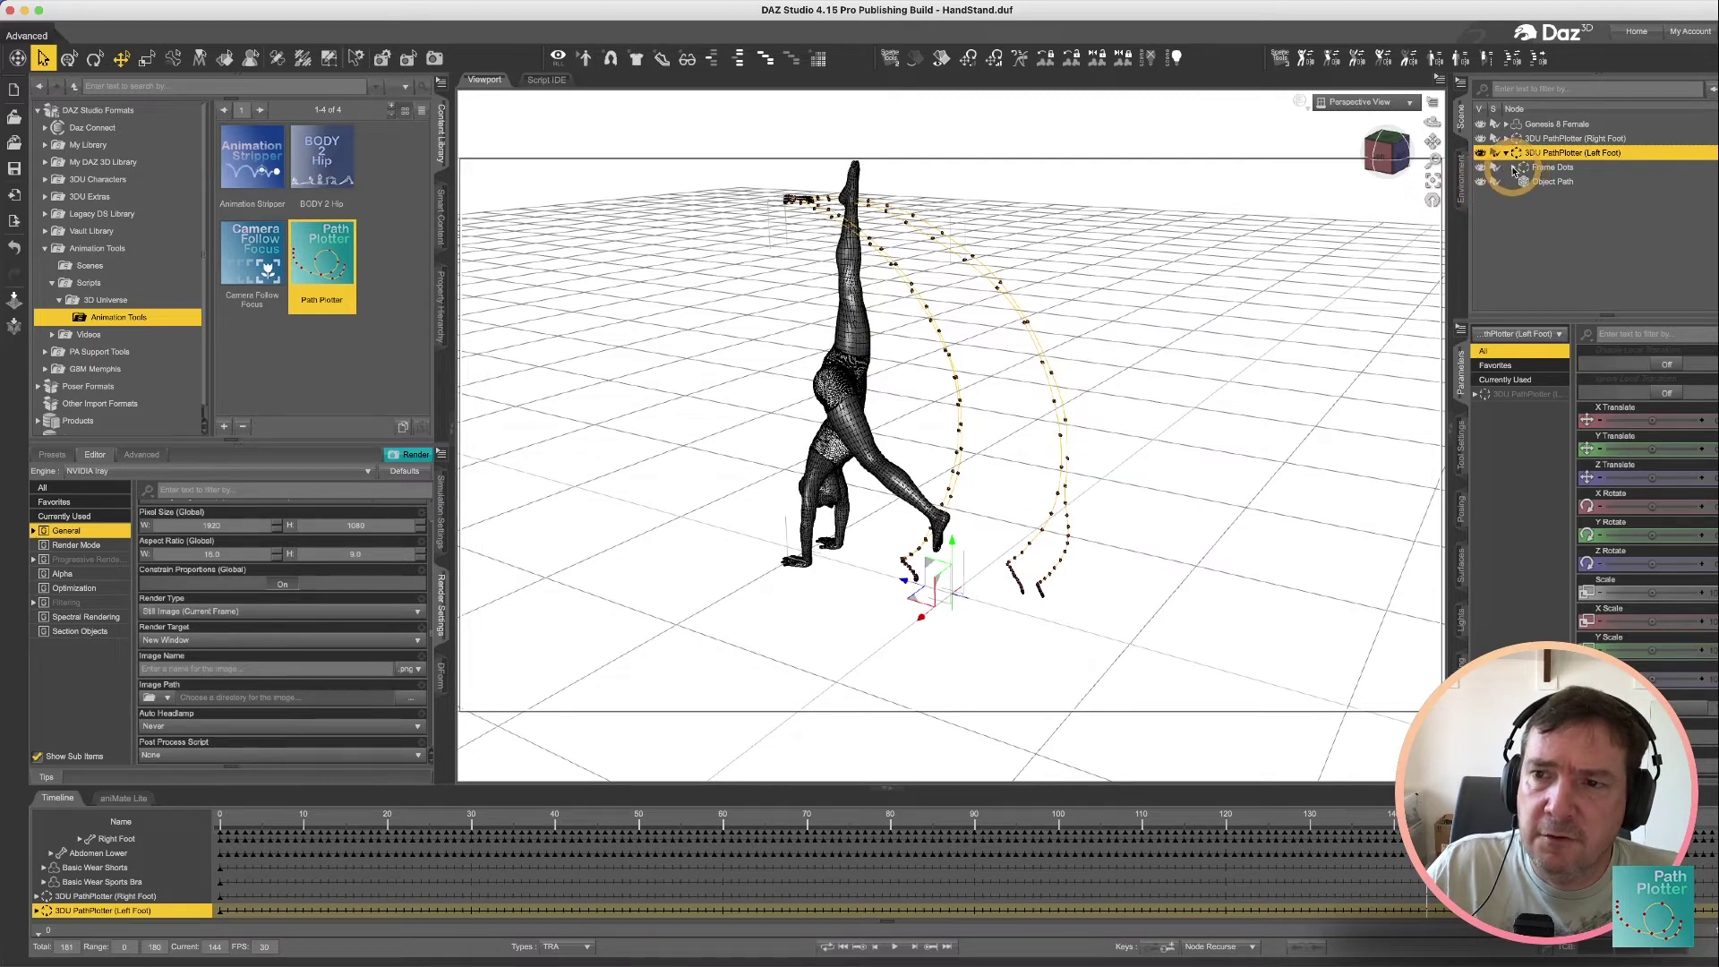
left_click(1514, 169)
scroll(1603, 188, "down", 10)
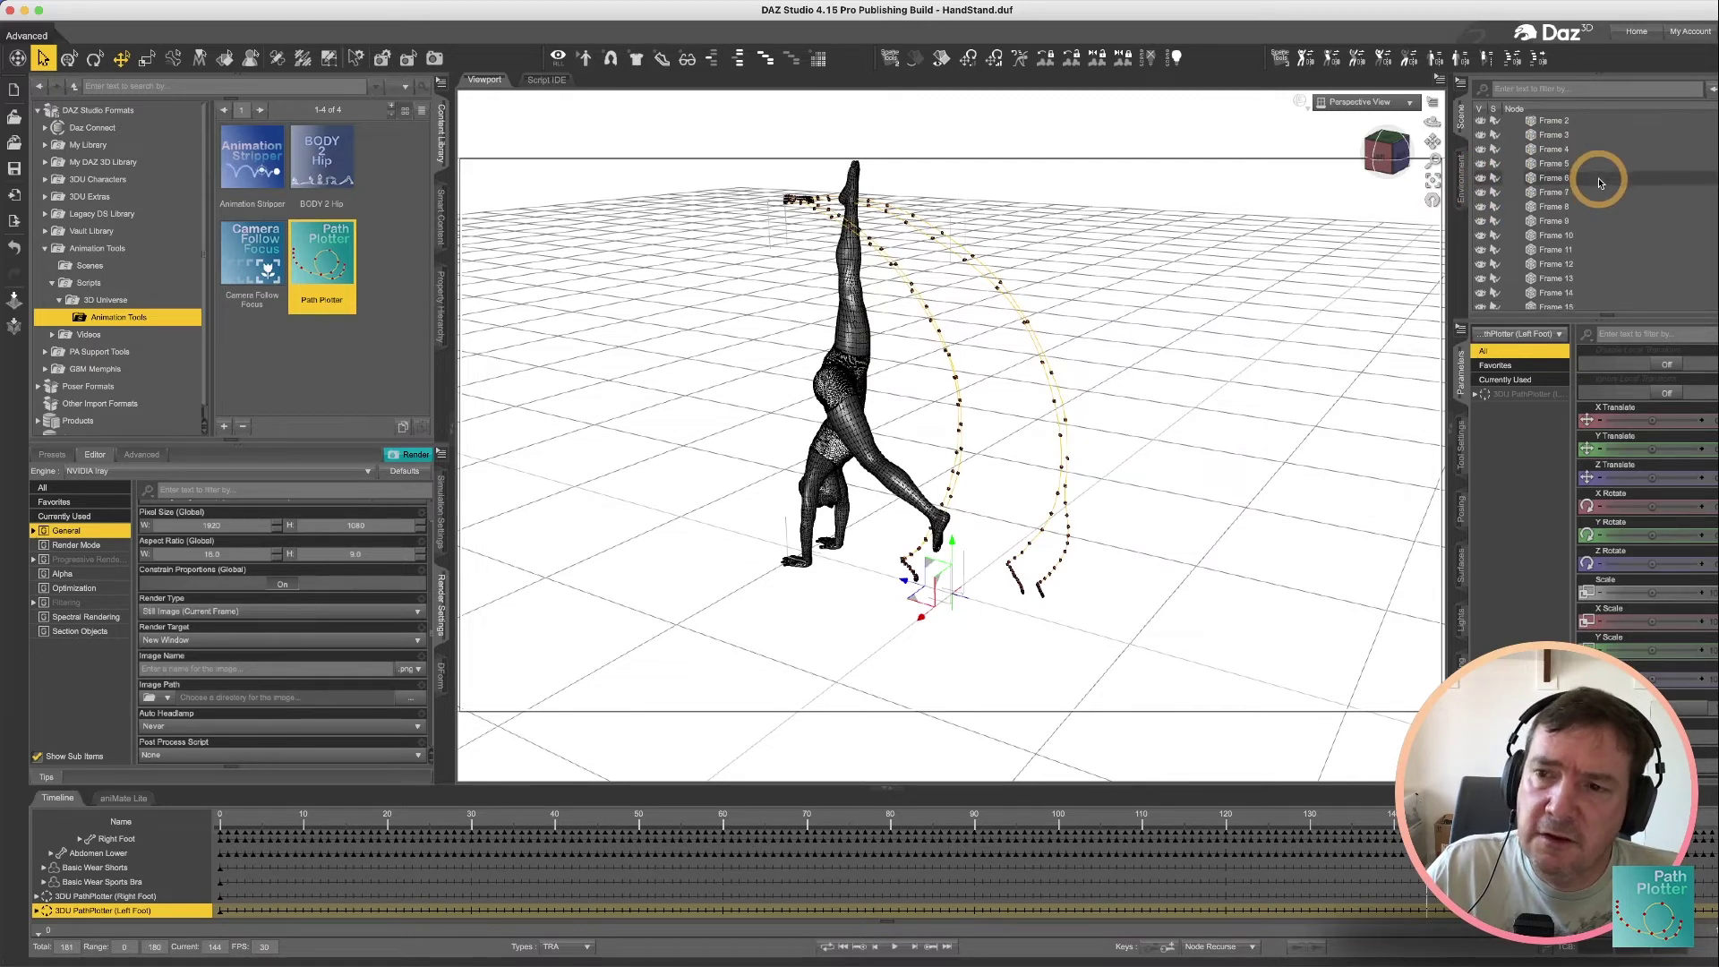
scroll(1621, 197, "down", 20)
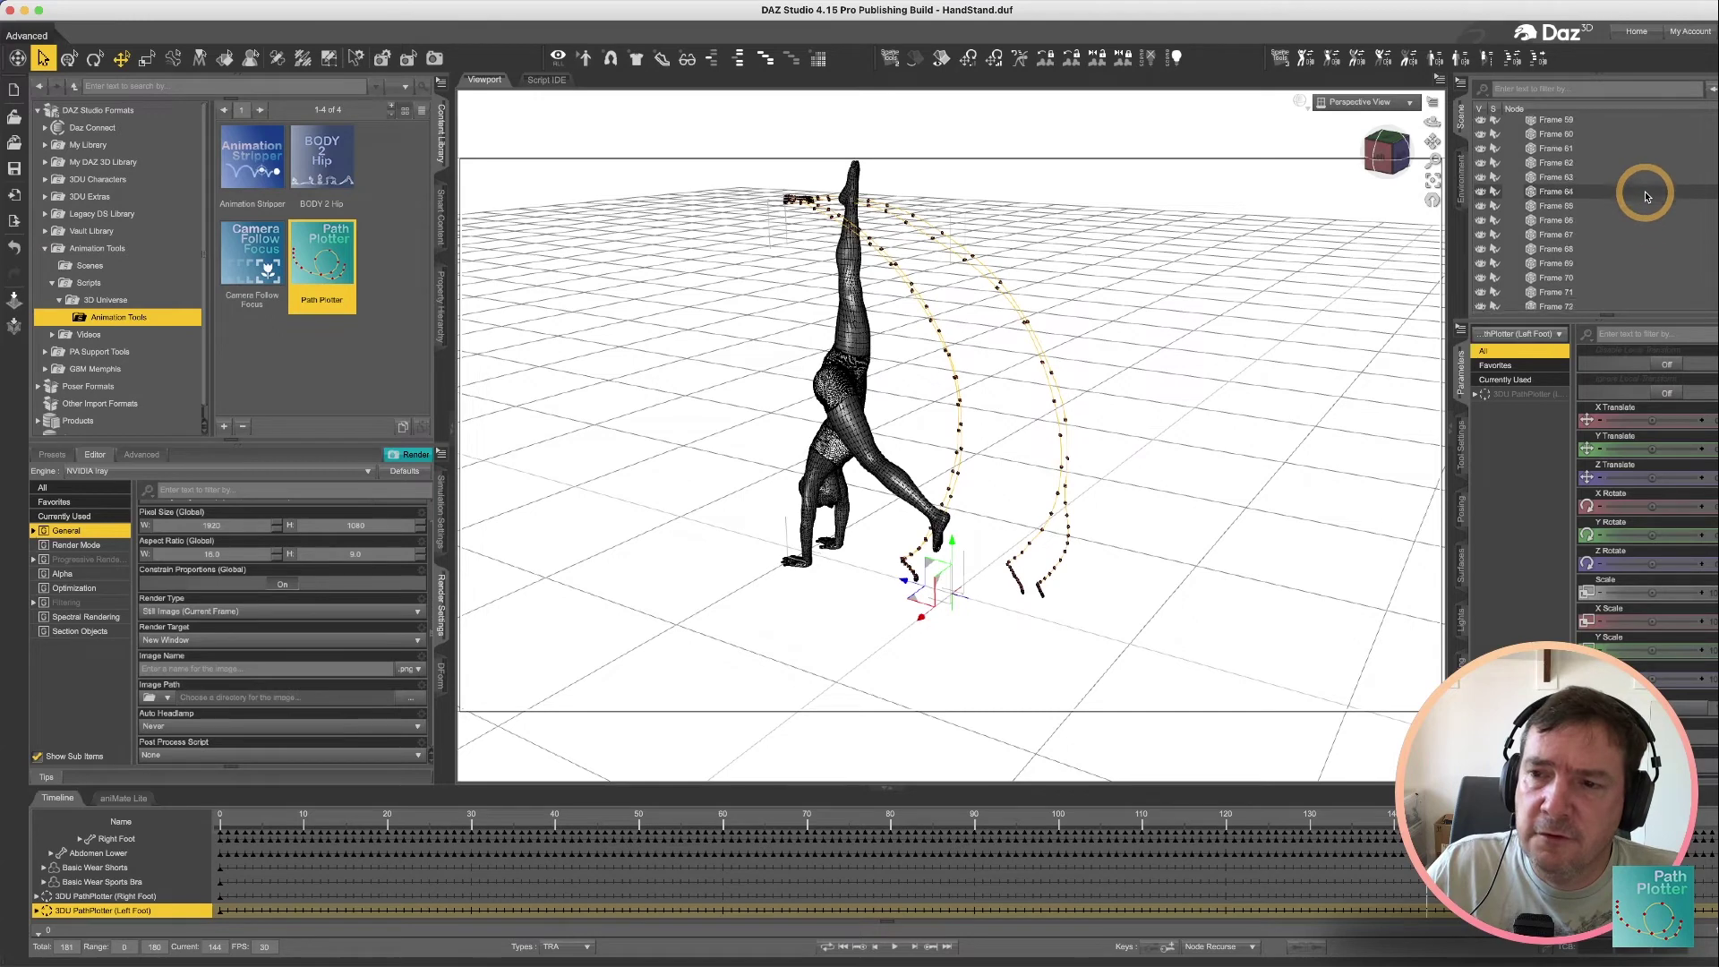
left_click(1575, 242)
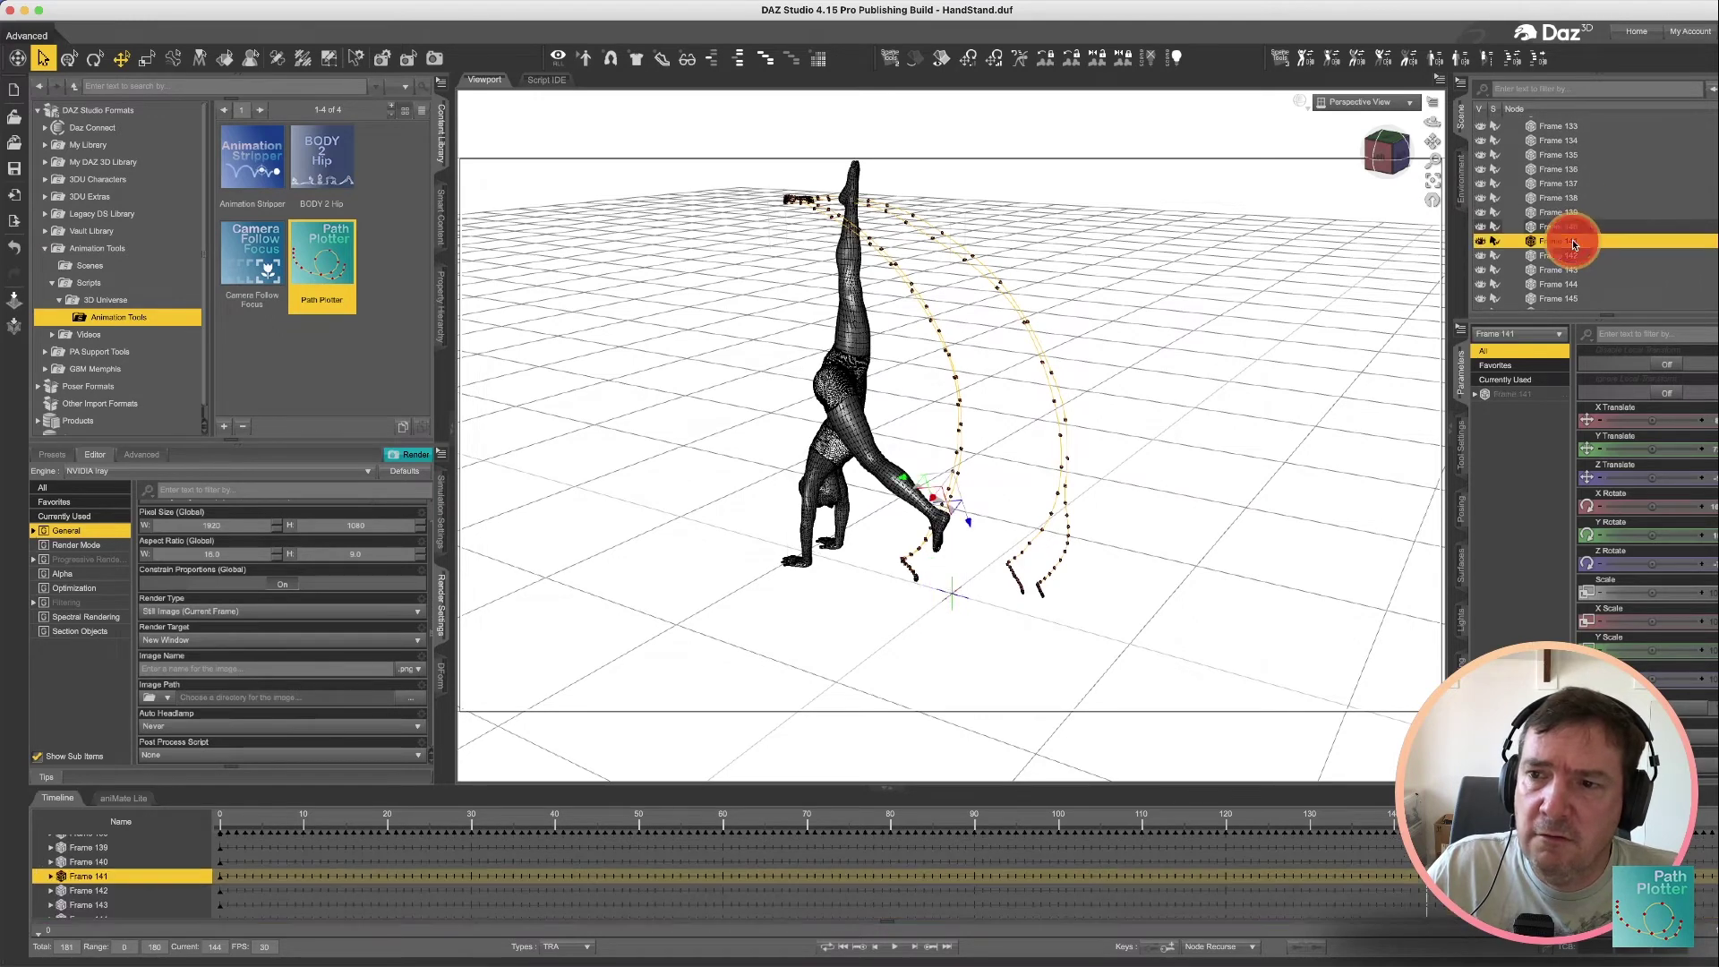
left_click(1434, 184)
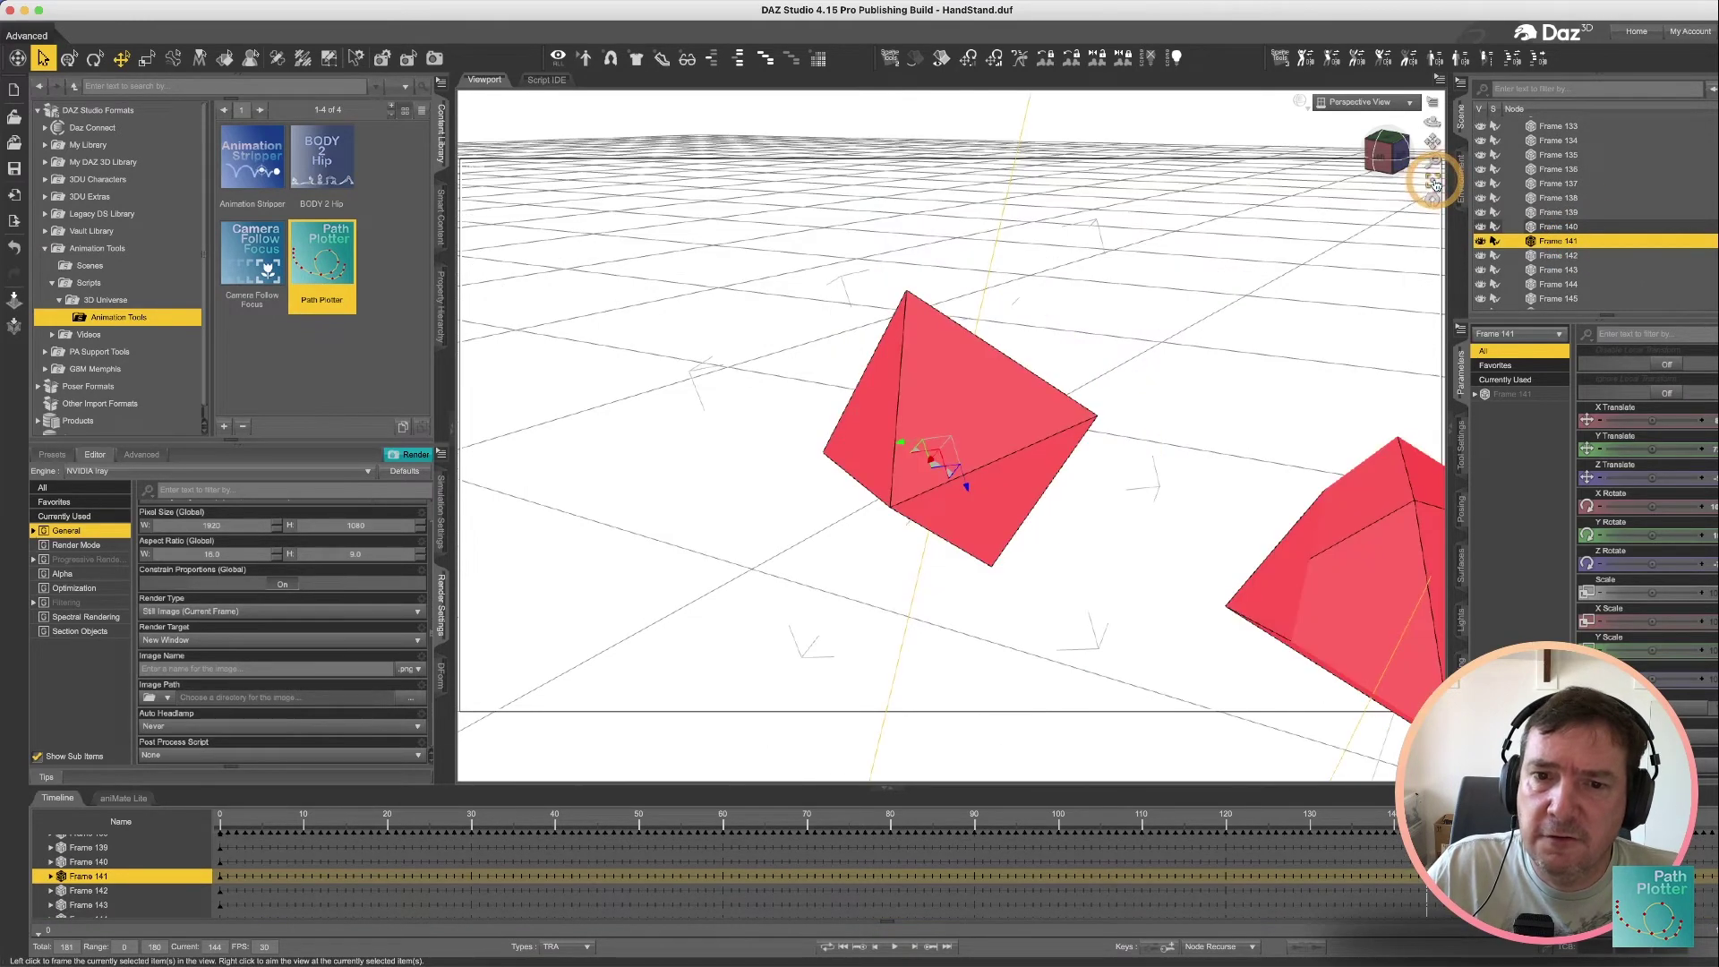
left_click_drag(1433, 164, 1434, 170)
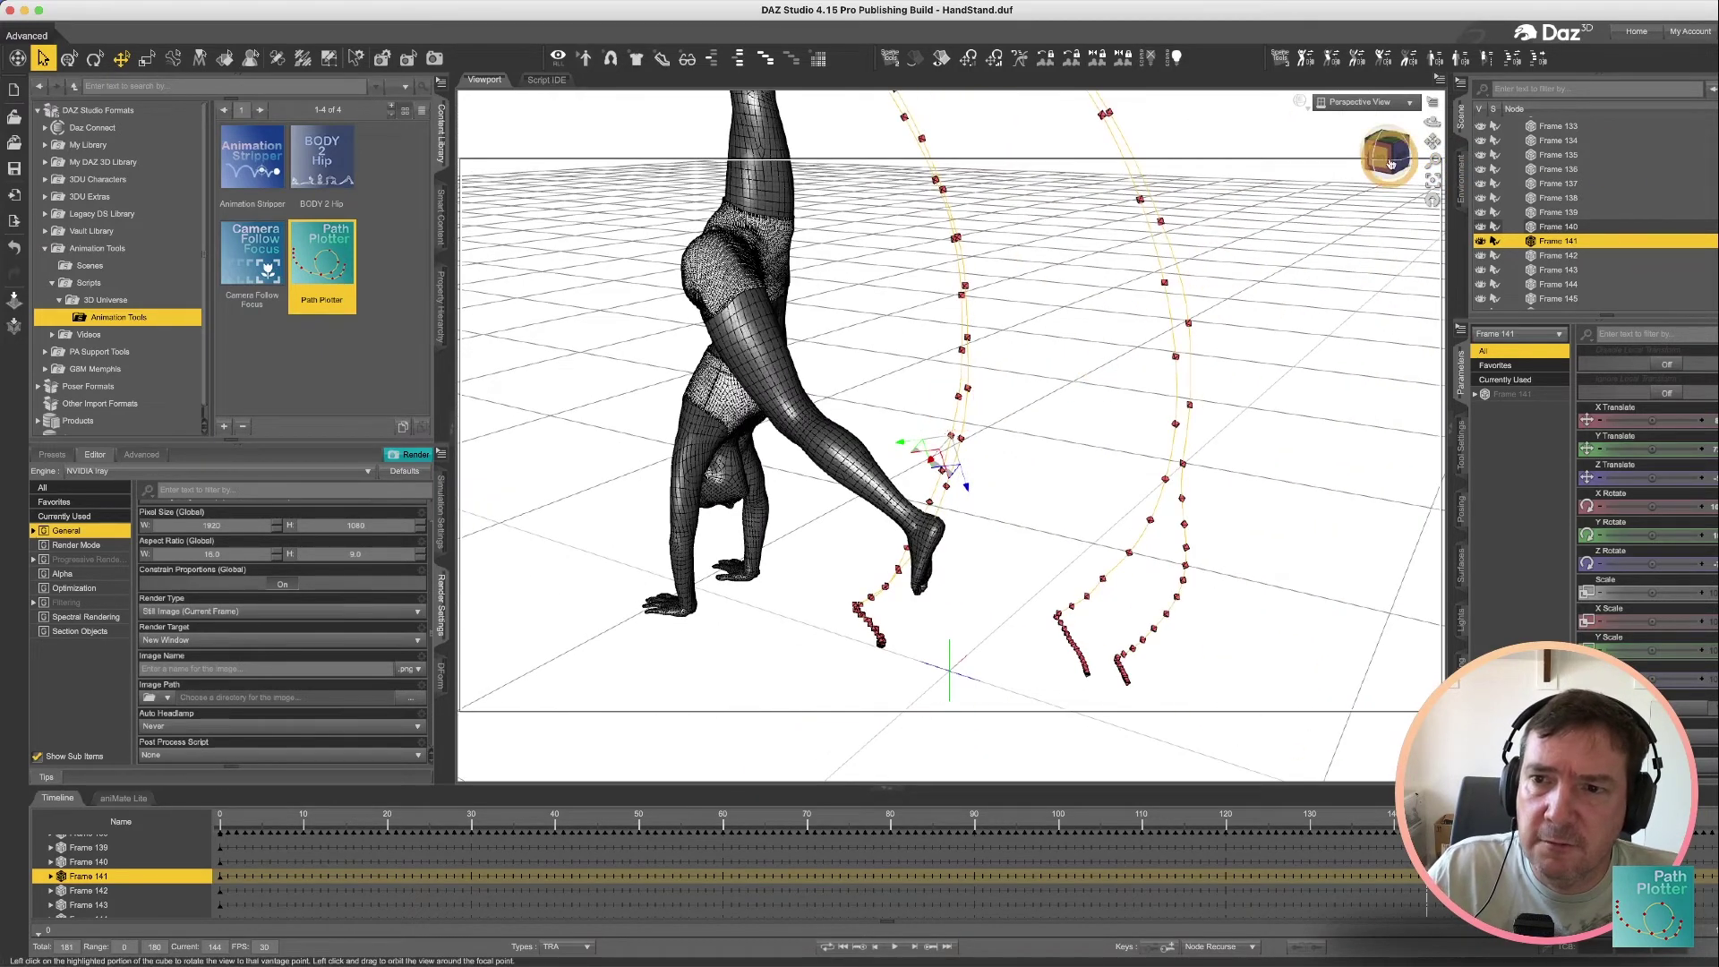
Frame the view on the Frame 166 dot, then on the Frame 100 dot
scroll(1647, 246, "down", 8)
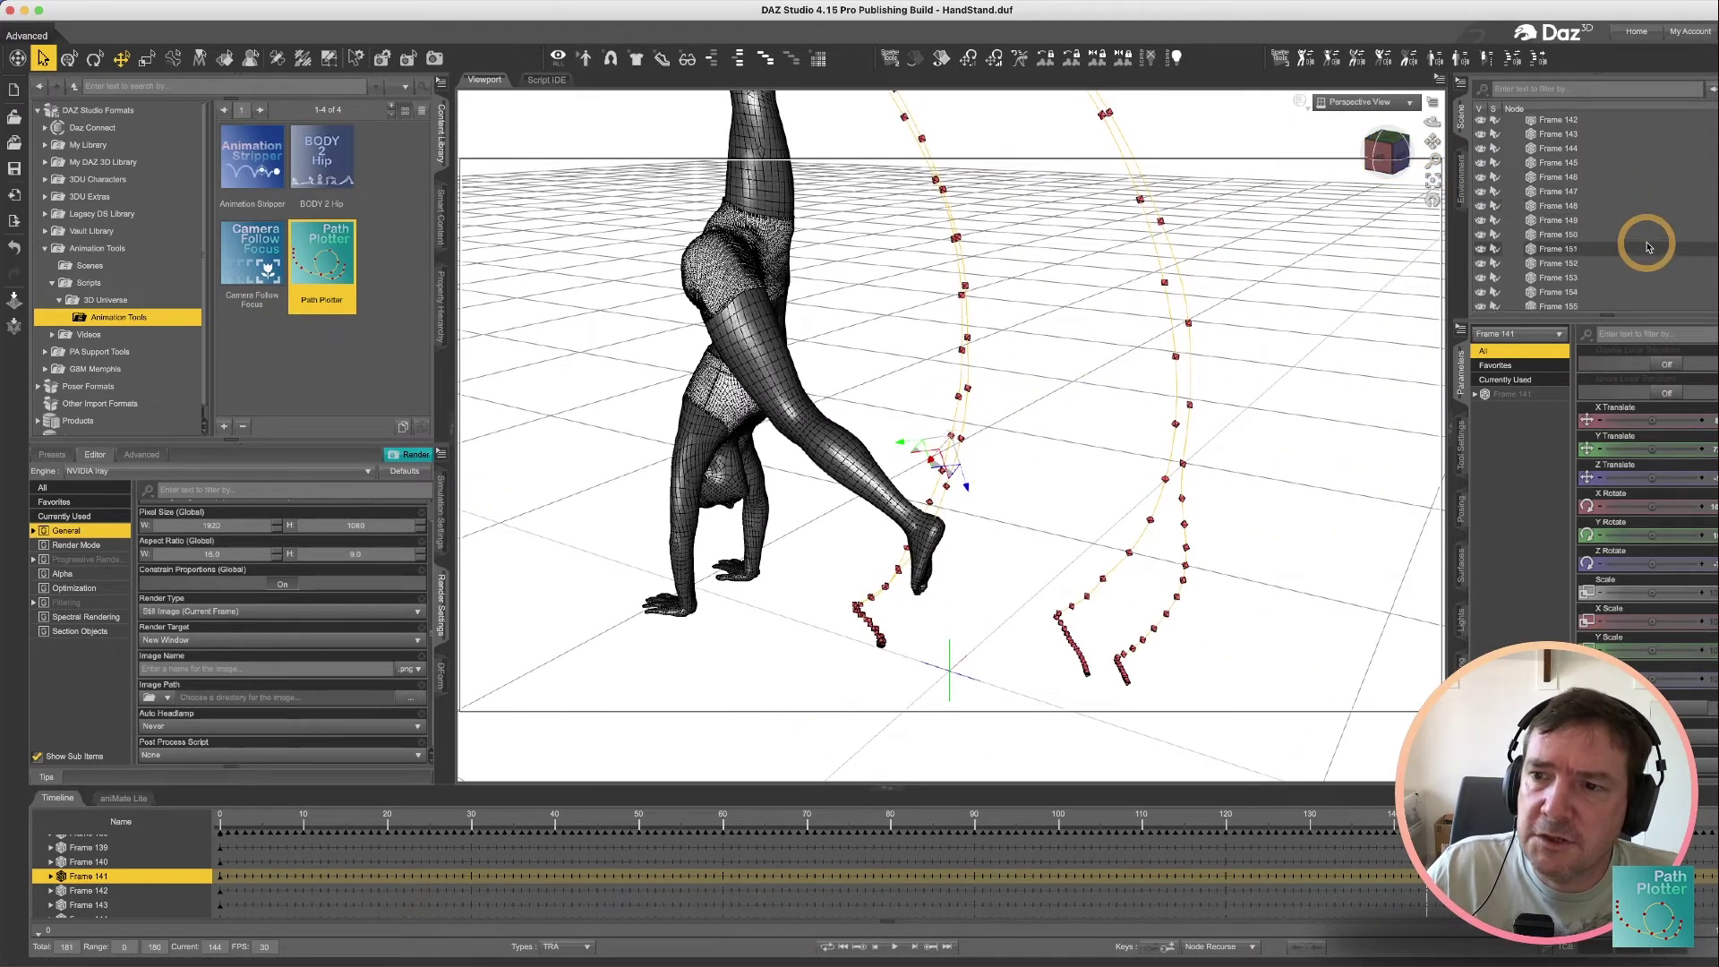
left_click(1586, 274)
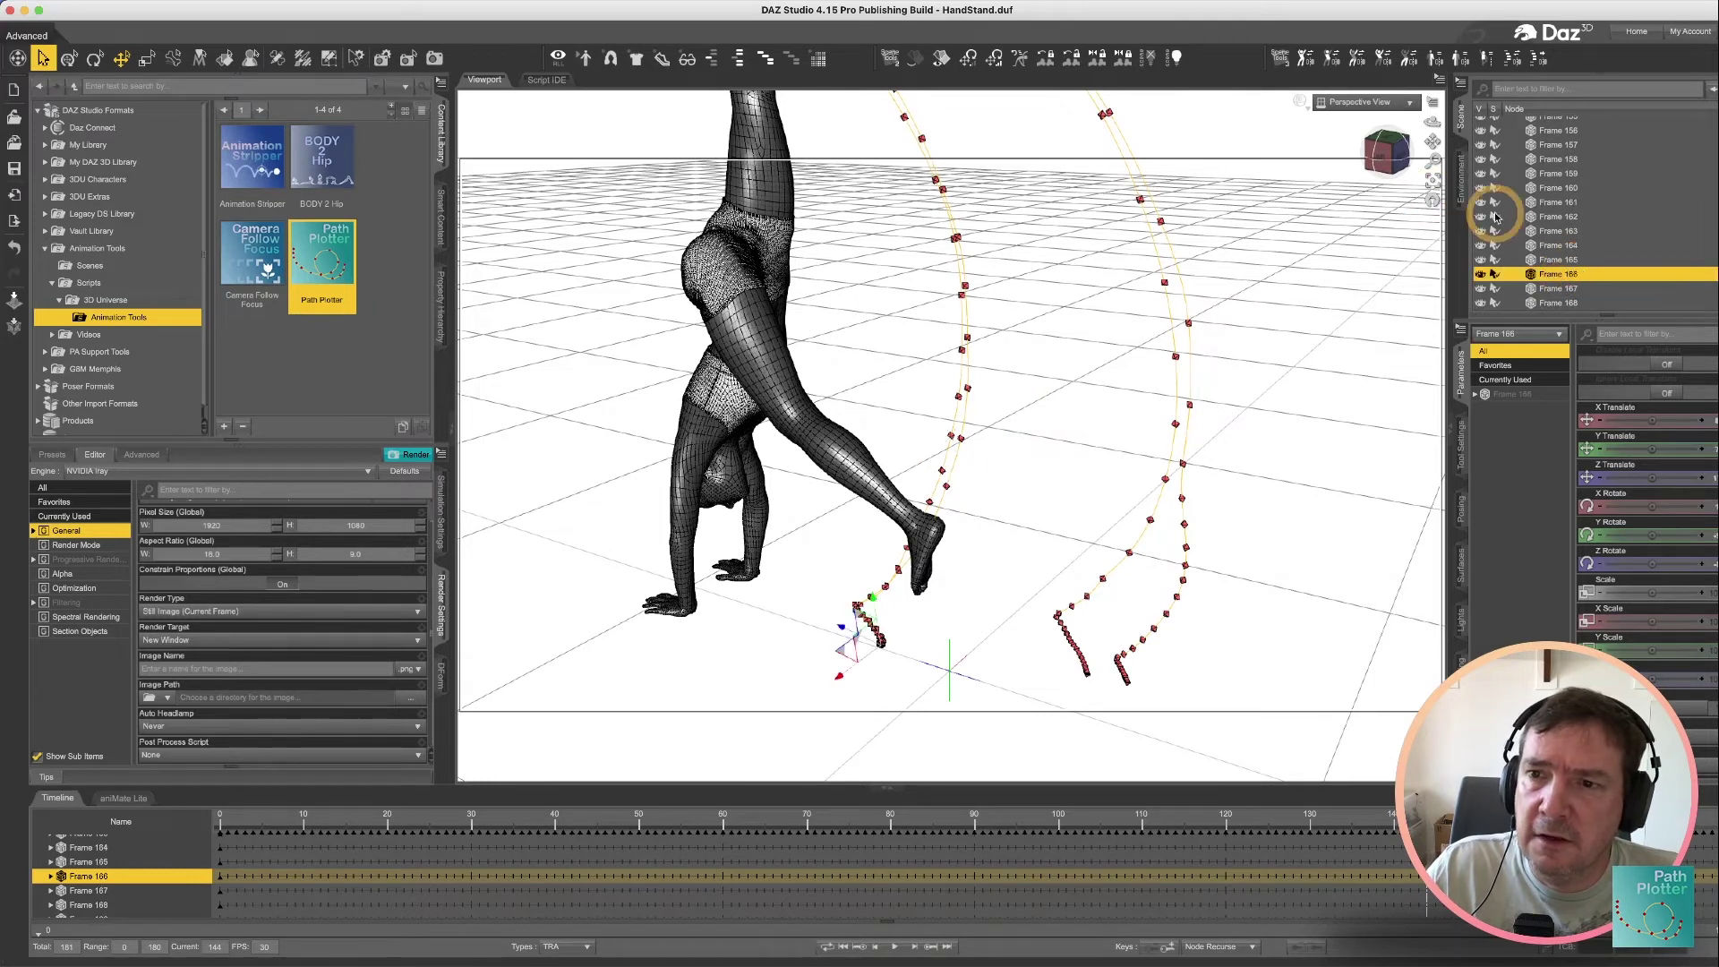
left_click(1433, 180)
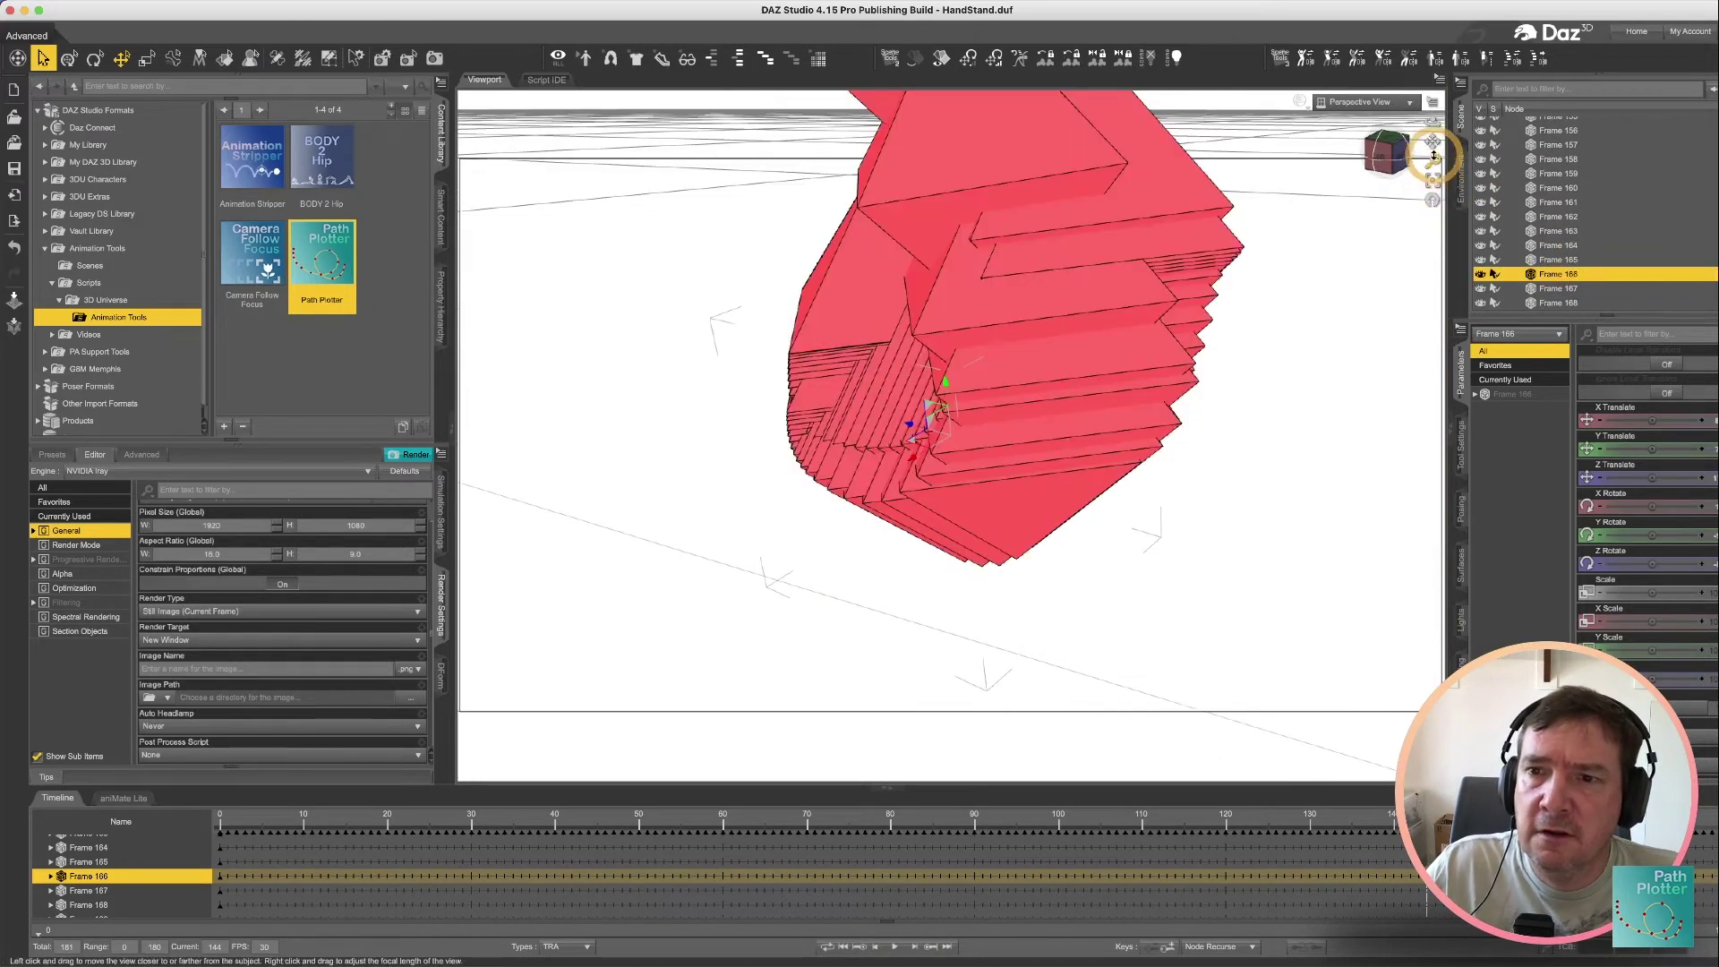
left_click_drag(1433, 162, 1433, 126)
scroll(1600, 197, "up", 6)
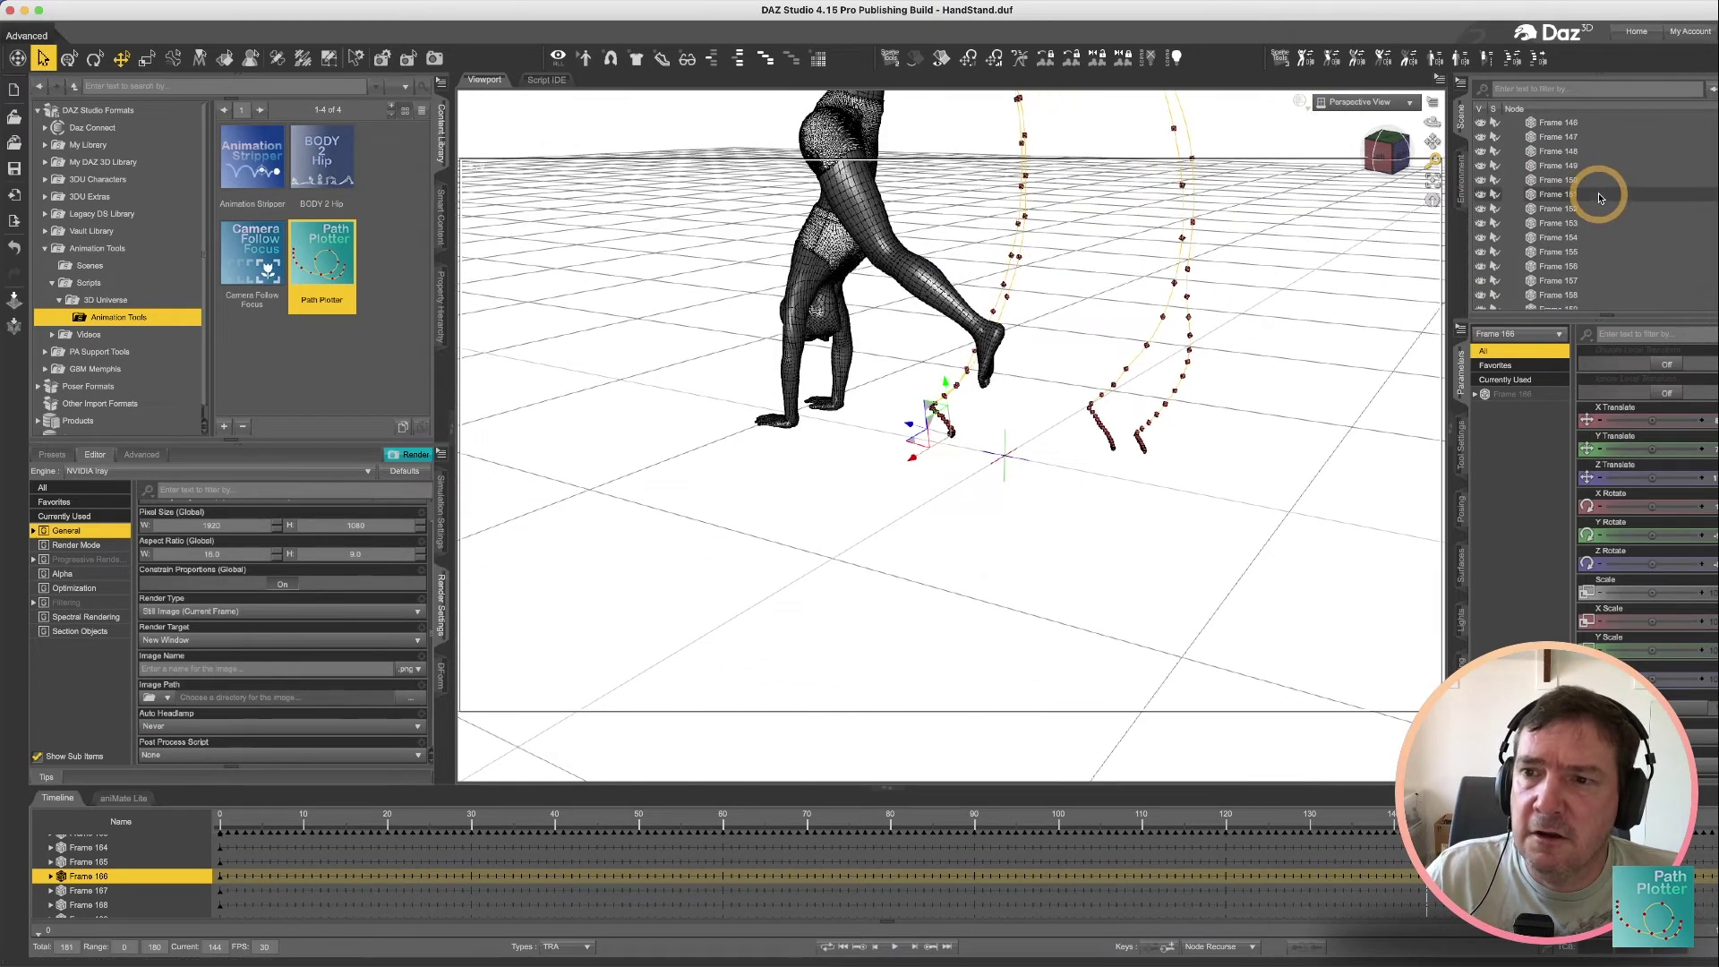
scroll(1601, 197, "up", 12)
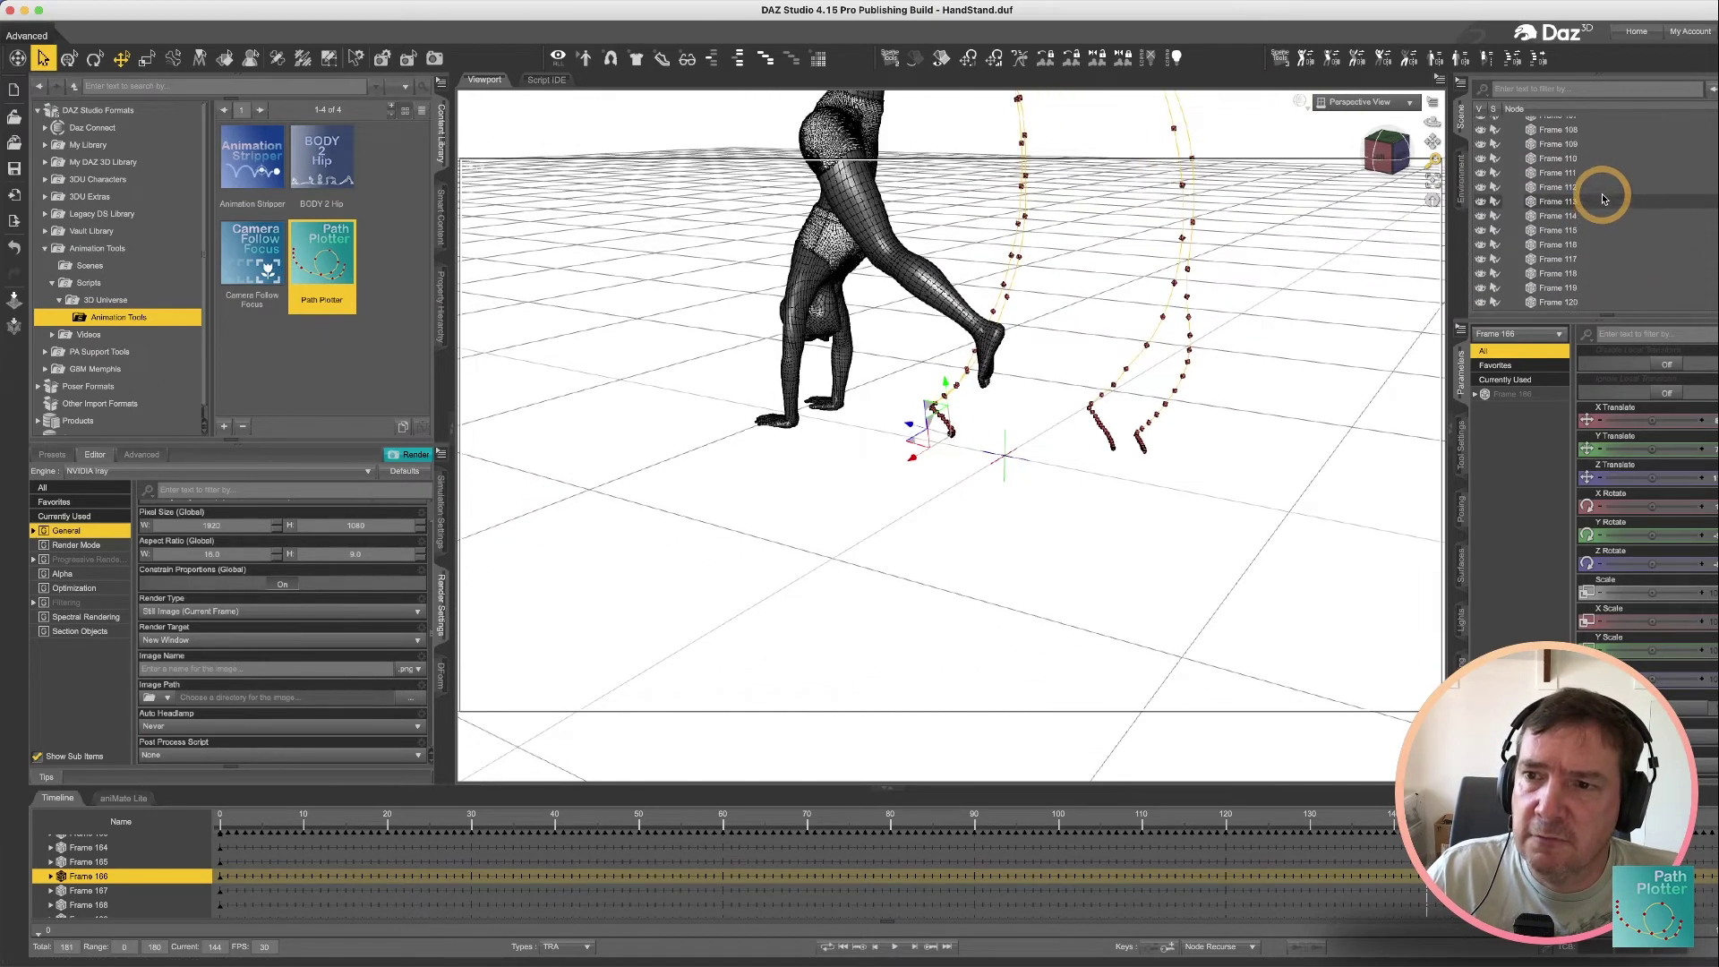
scroll(1603, 197, "up", 4)
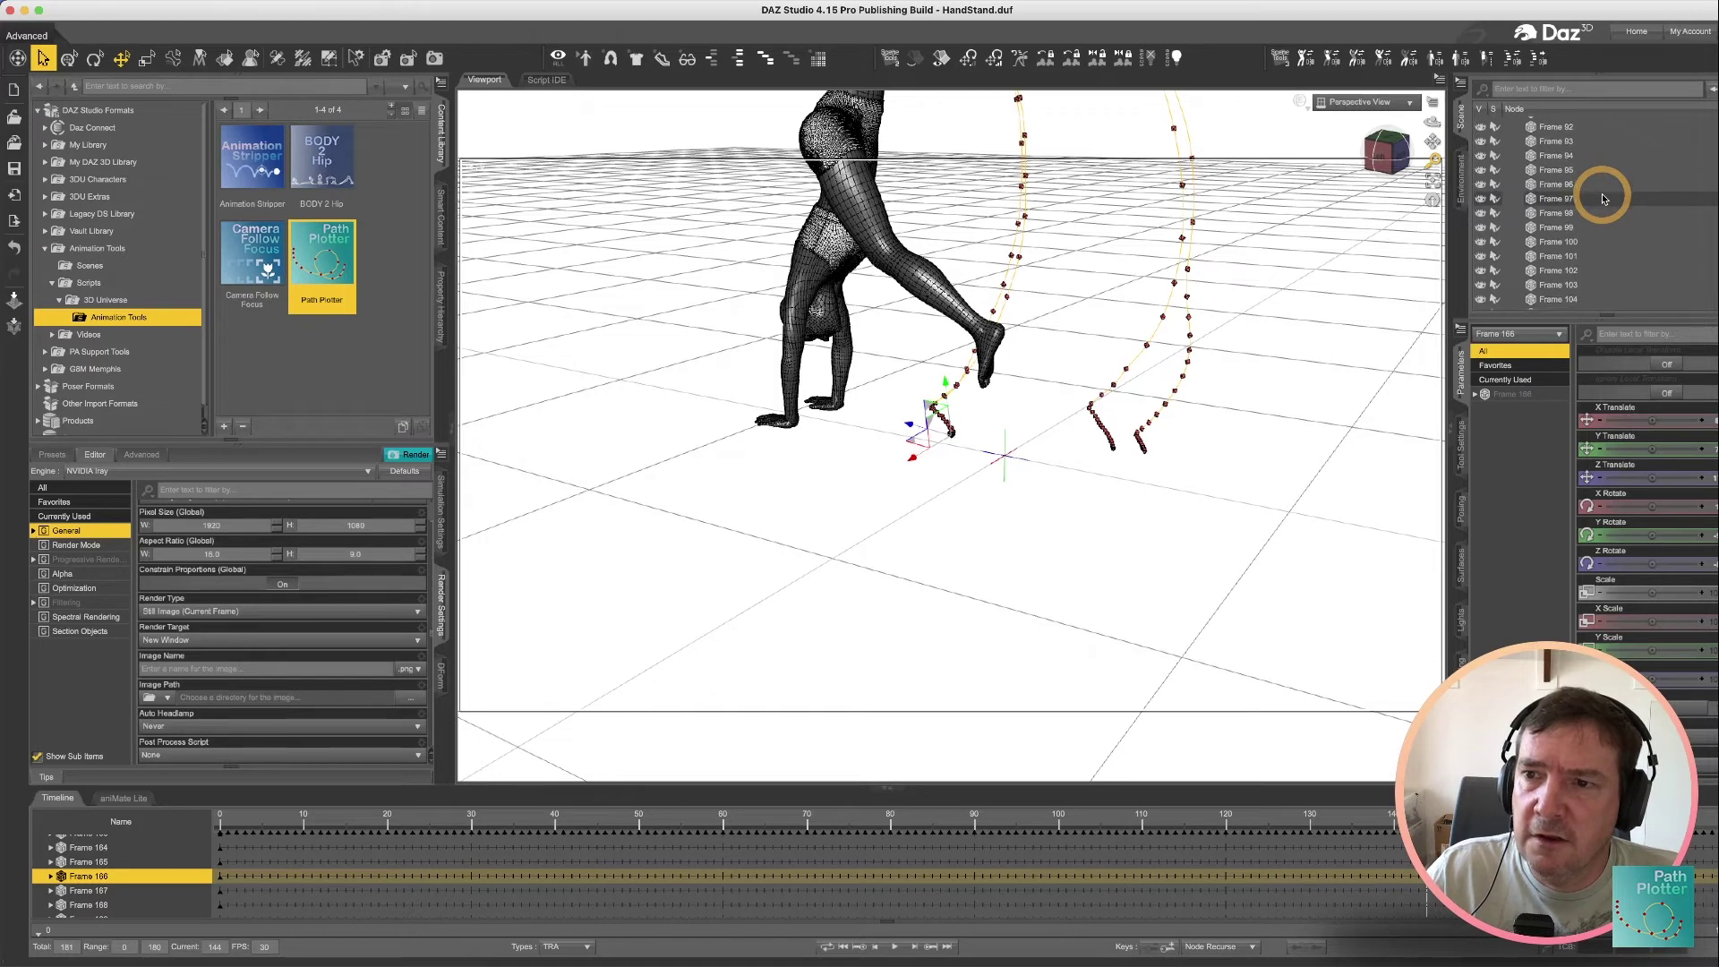
left_click(1555, 240)
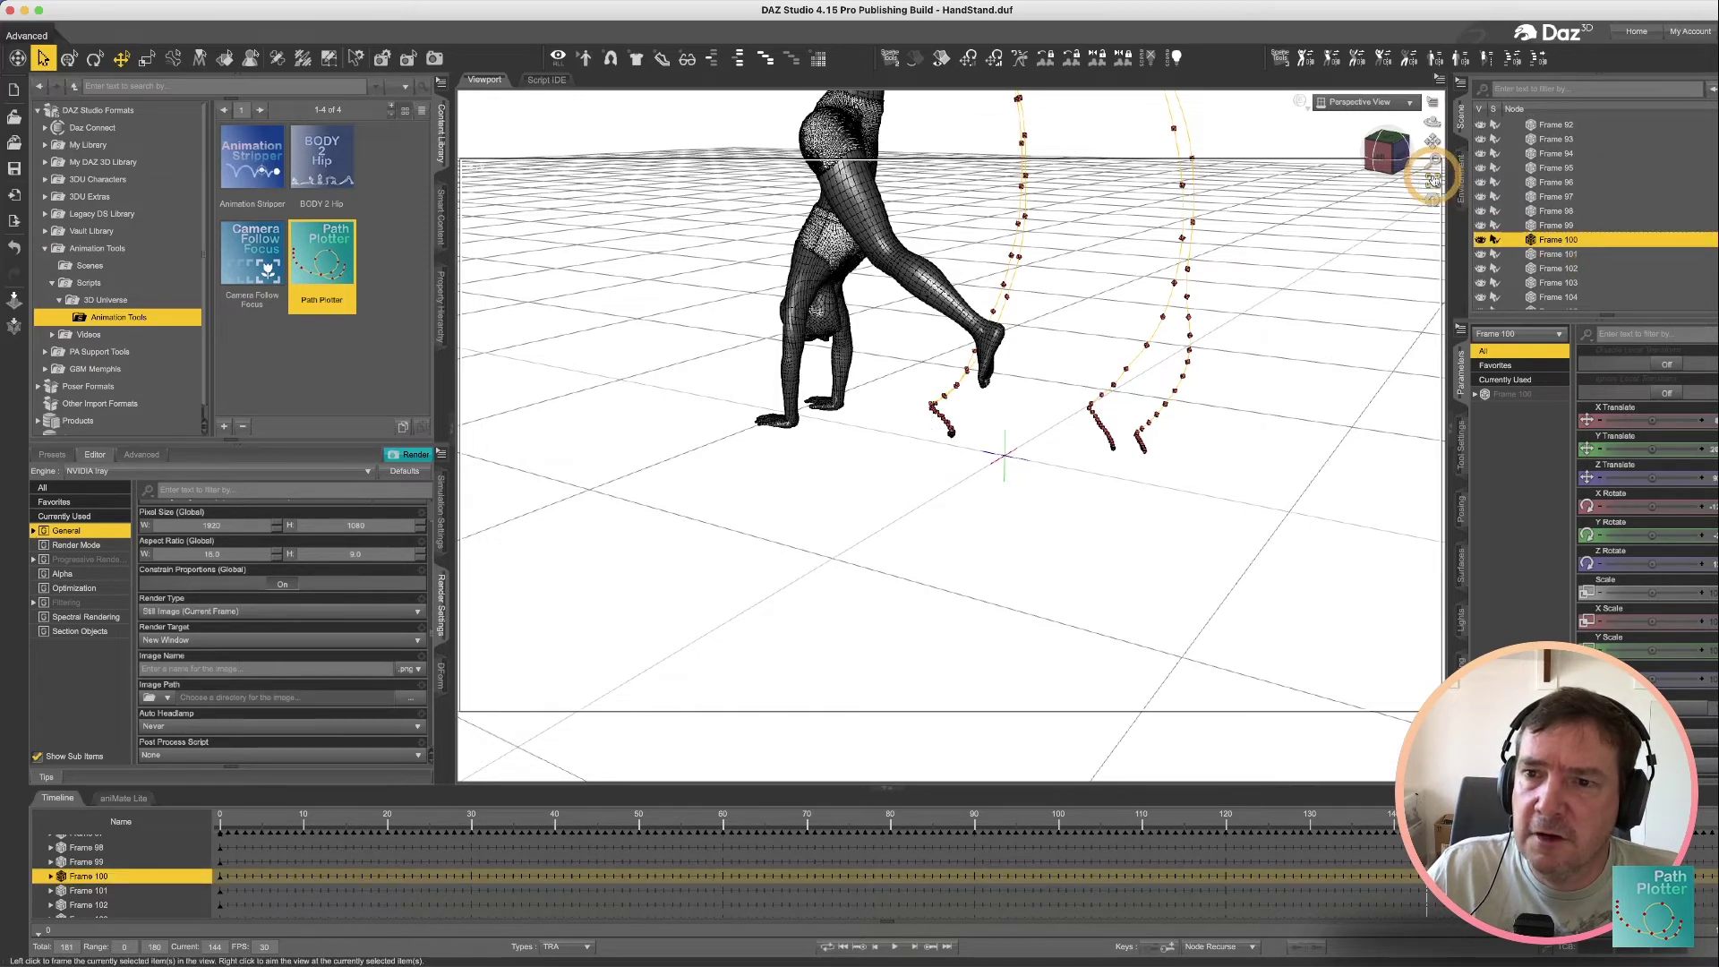
left_click(1434, 179)
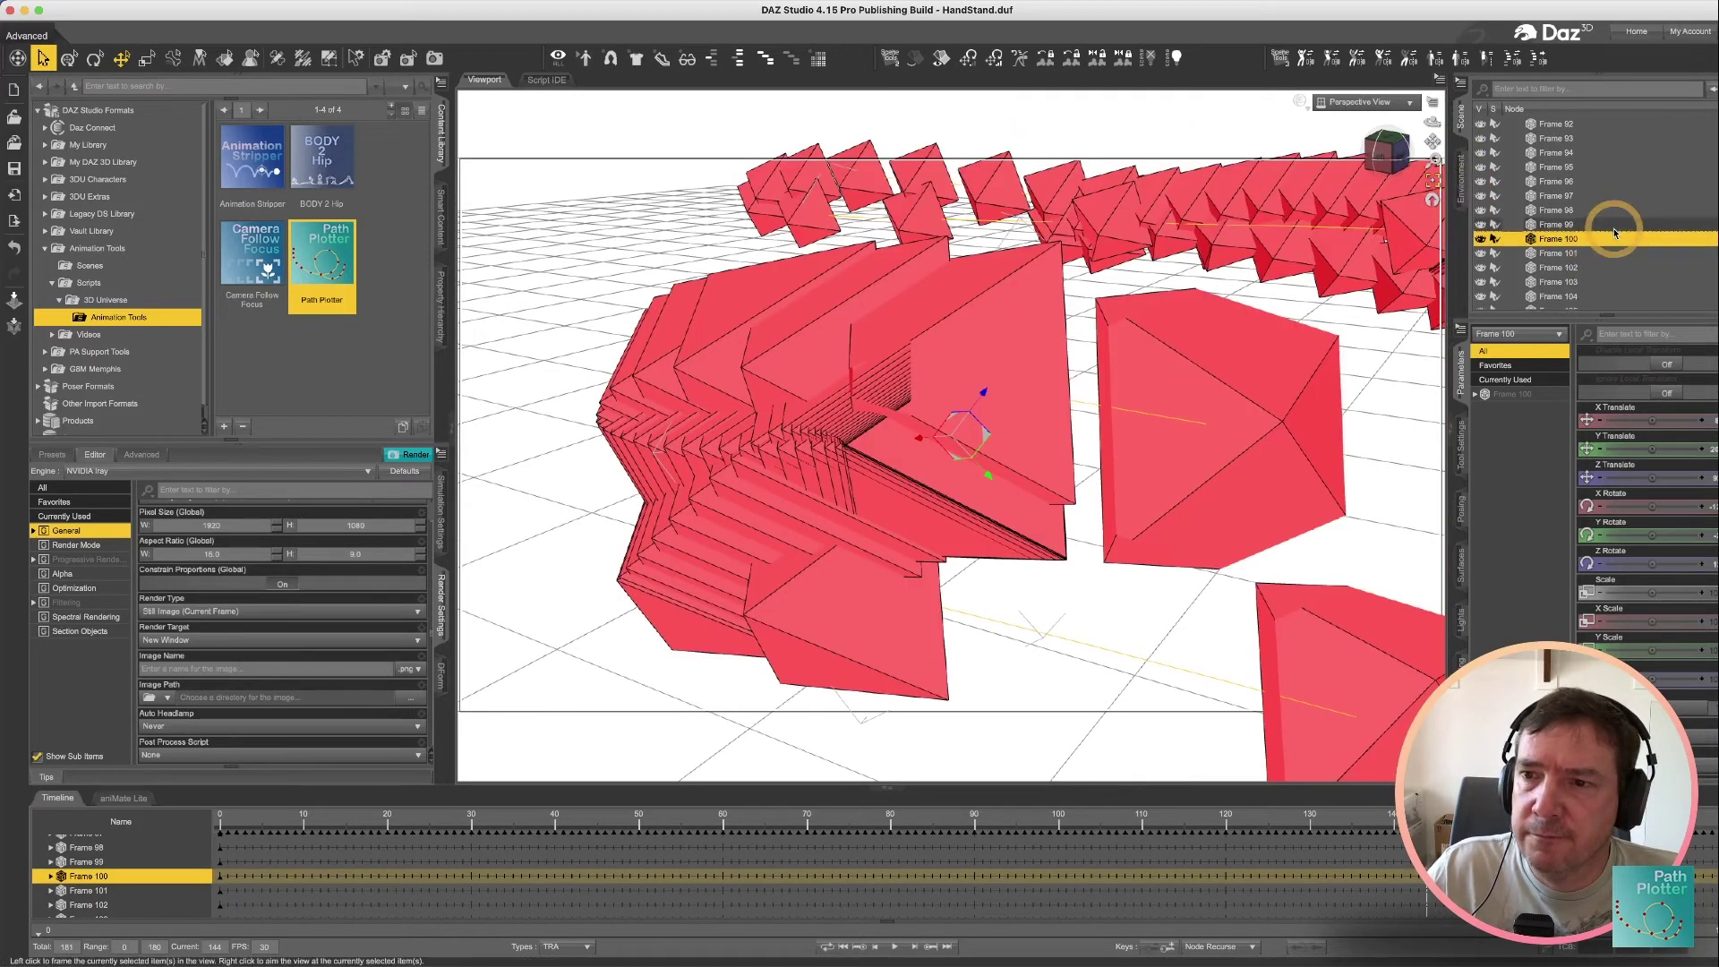
Frame the Frame 55 dot, pull back, and scrub the timeline to frame 55
scroll(1616, 234, "down", 4)
scroll(1612, 242, "up", 15)
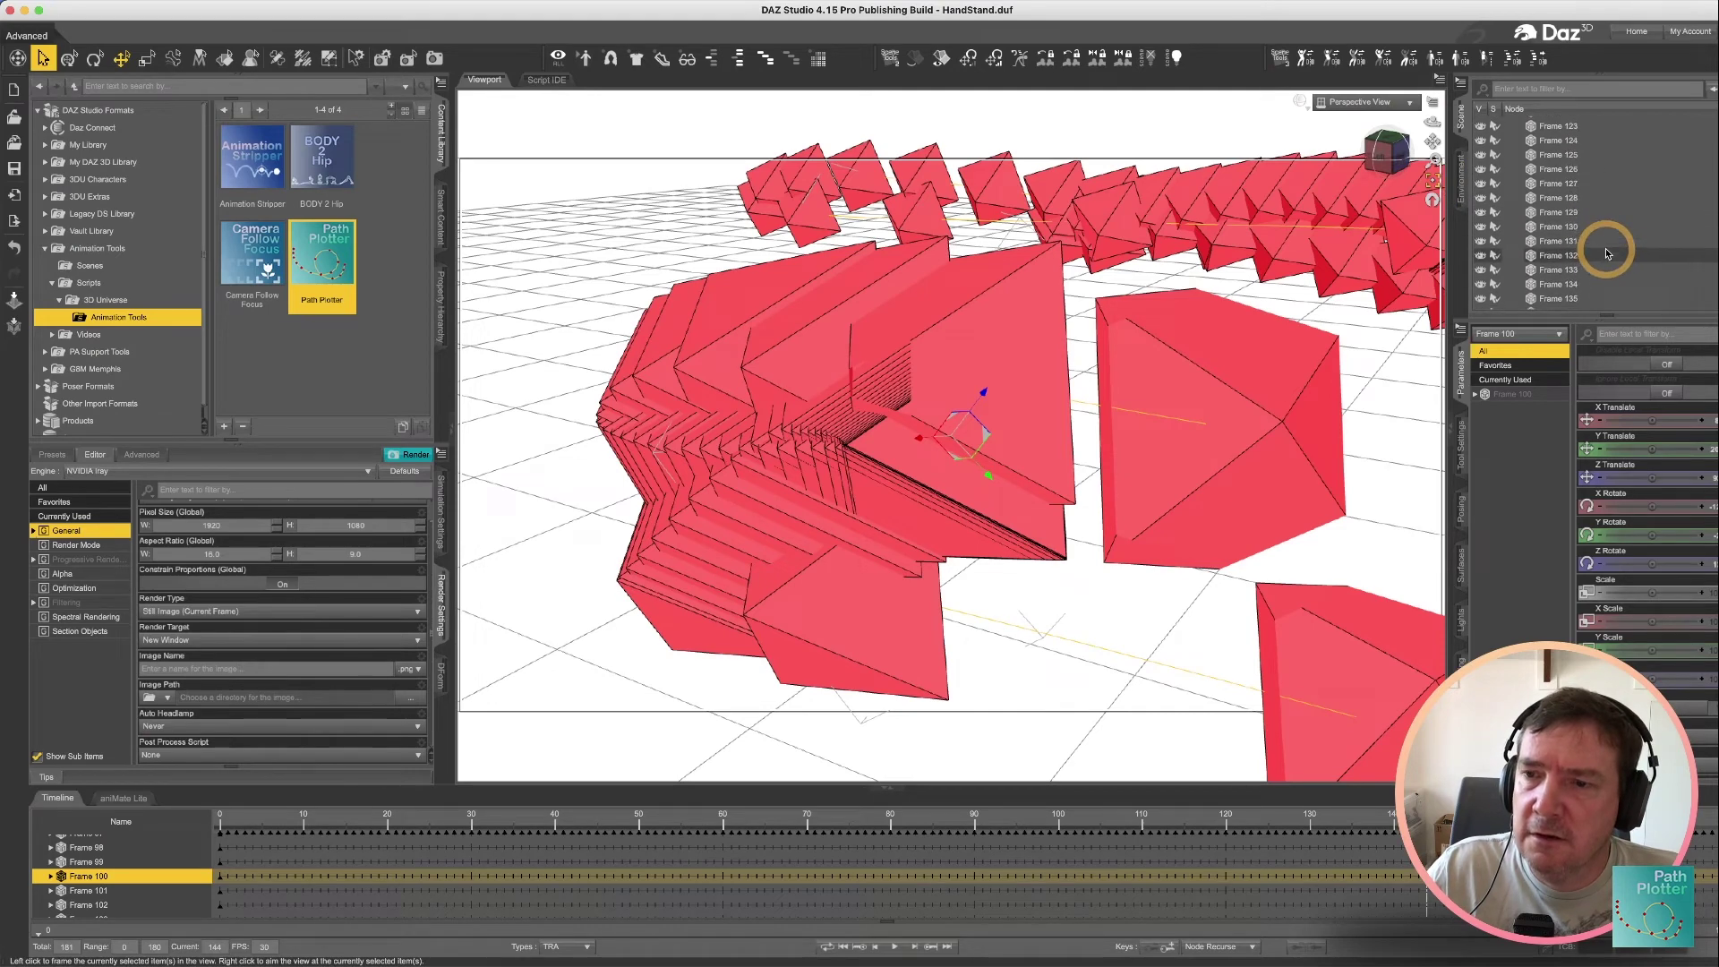
scroll(1607, 250, "up", 3)
left_click(1586, 176)
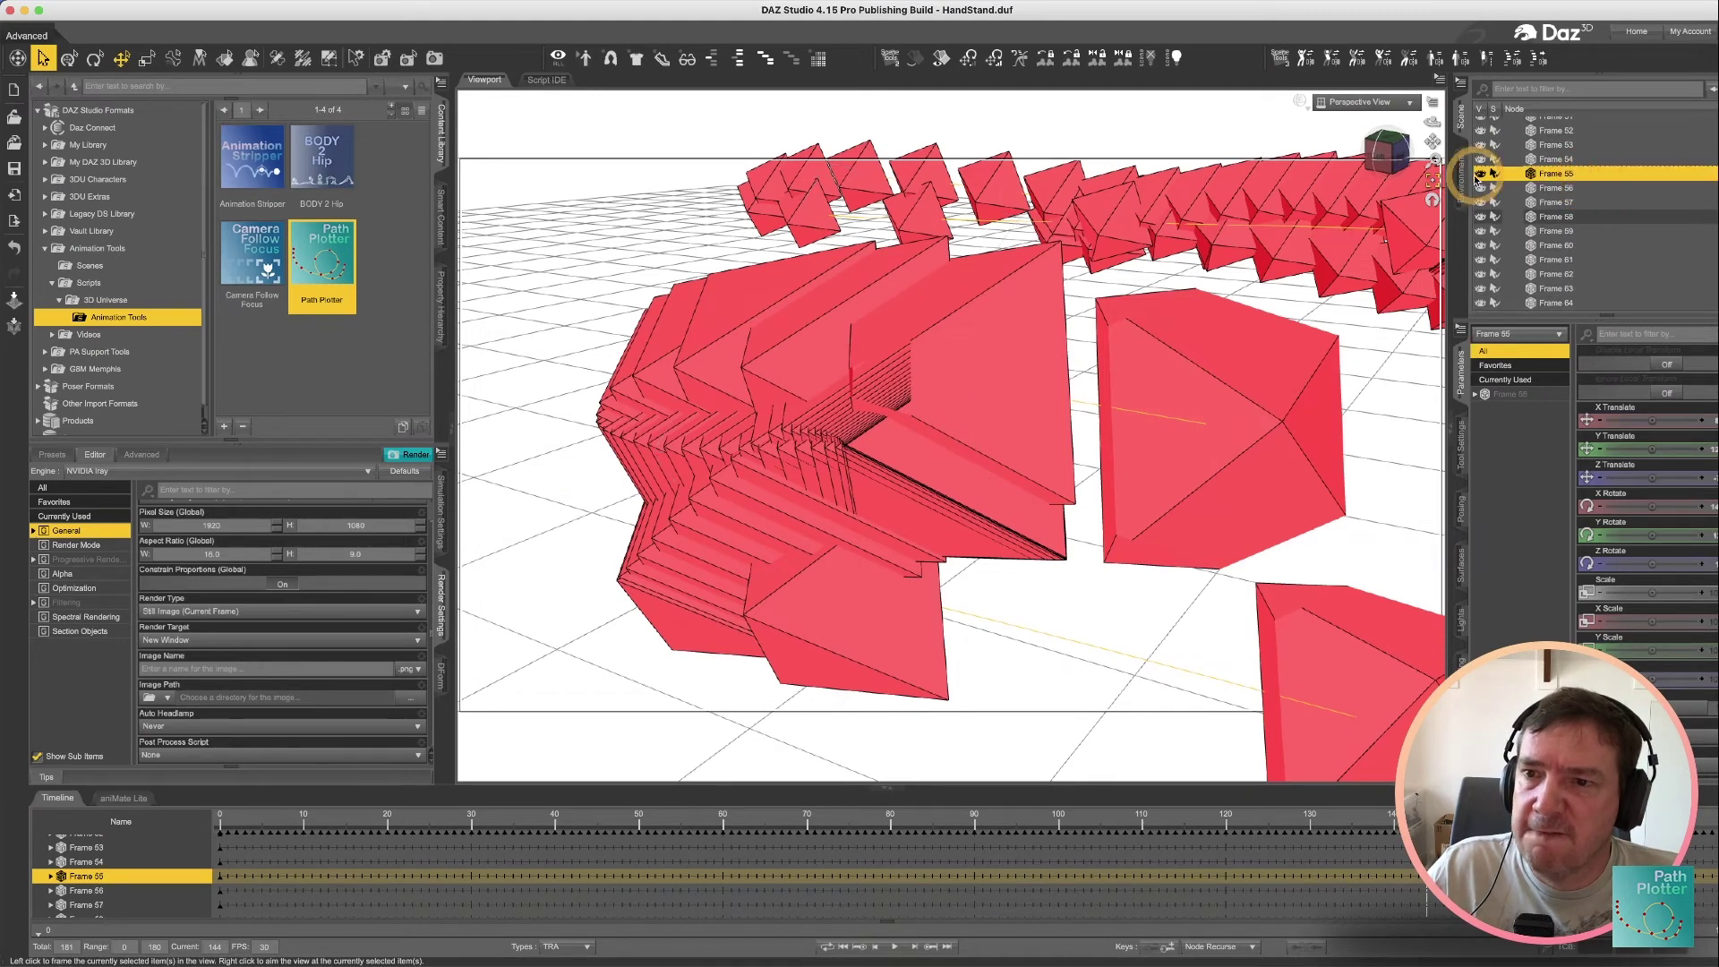
left_click(1433, 179)
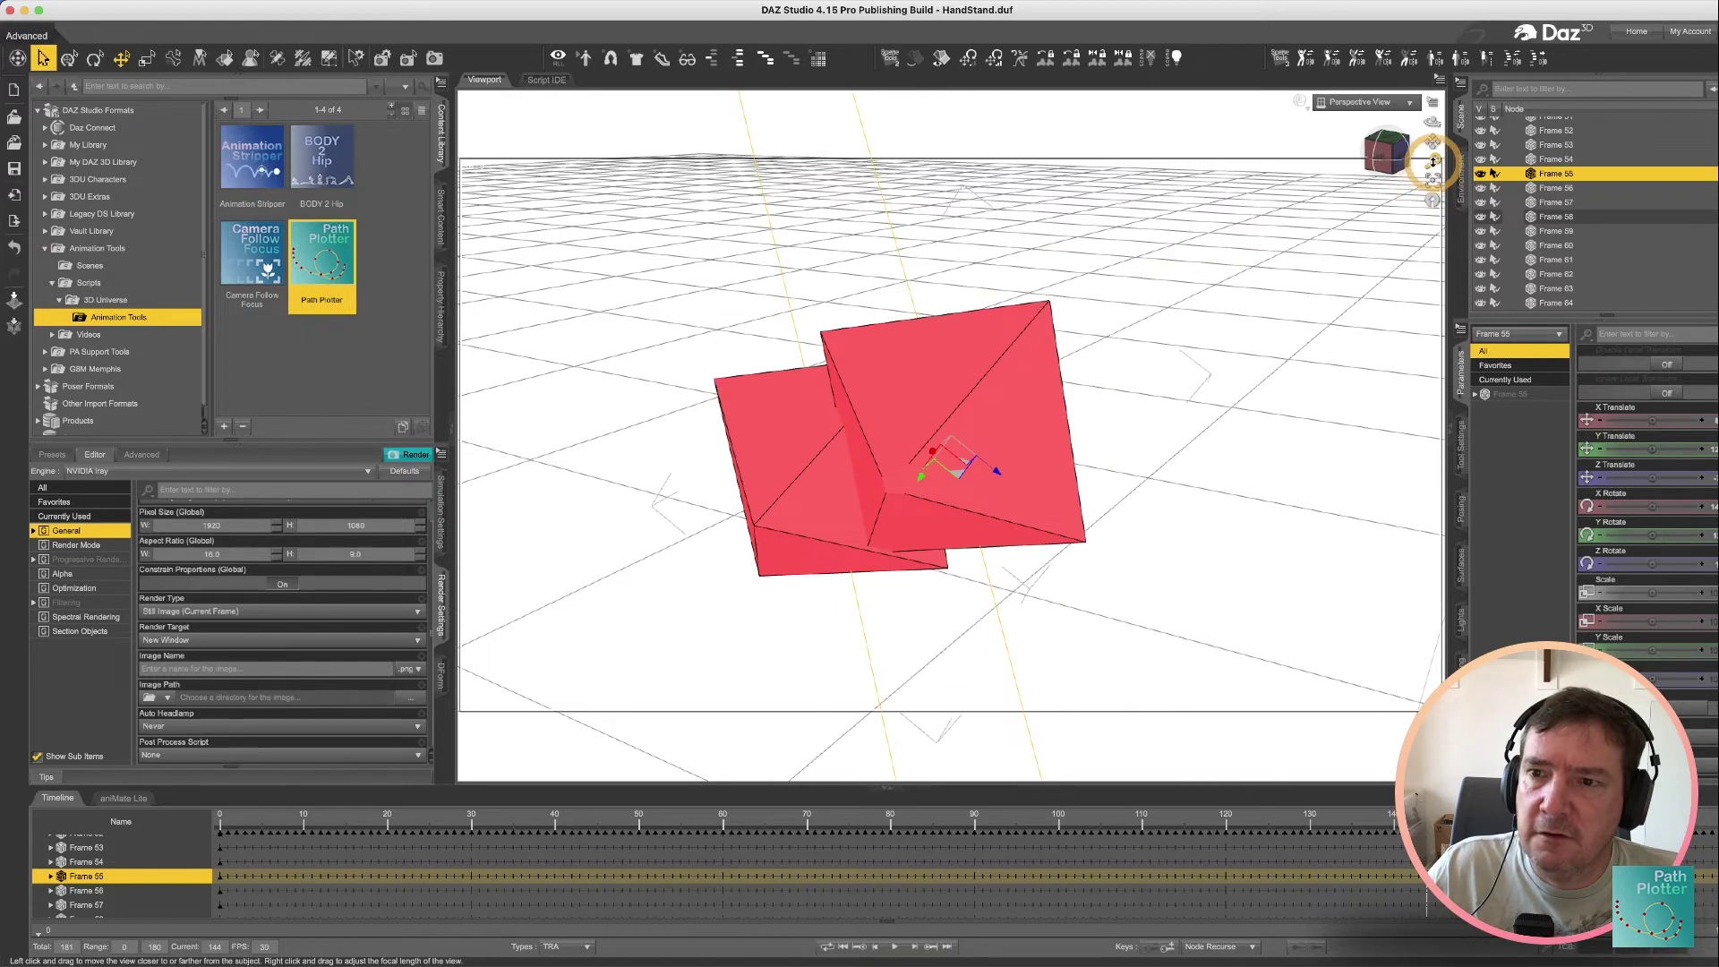
left_click_drag(1433, 161, 1433, 165)
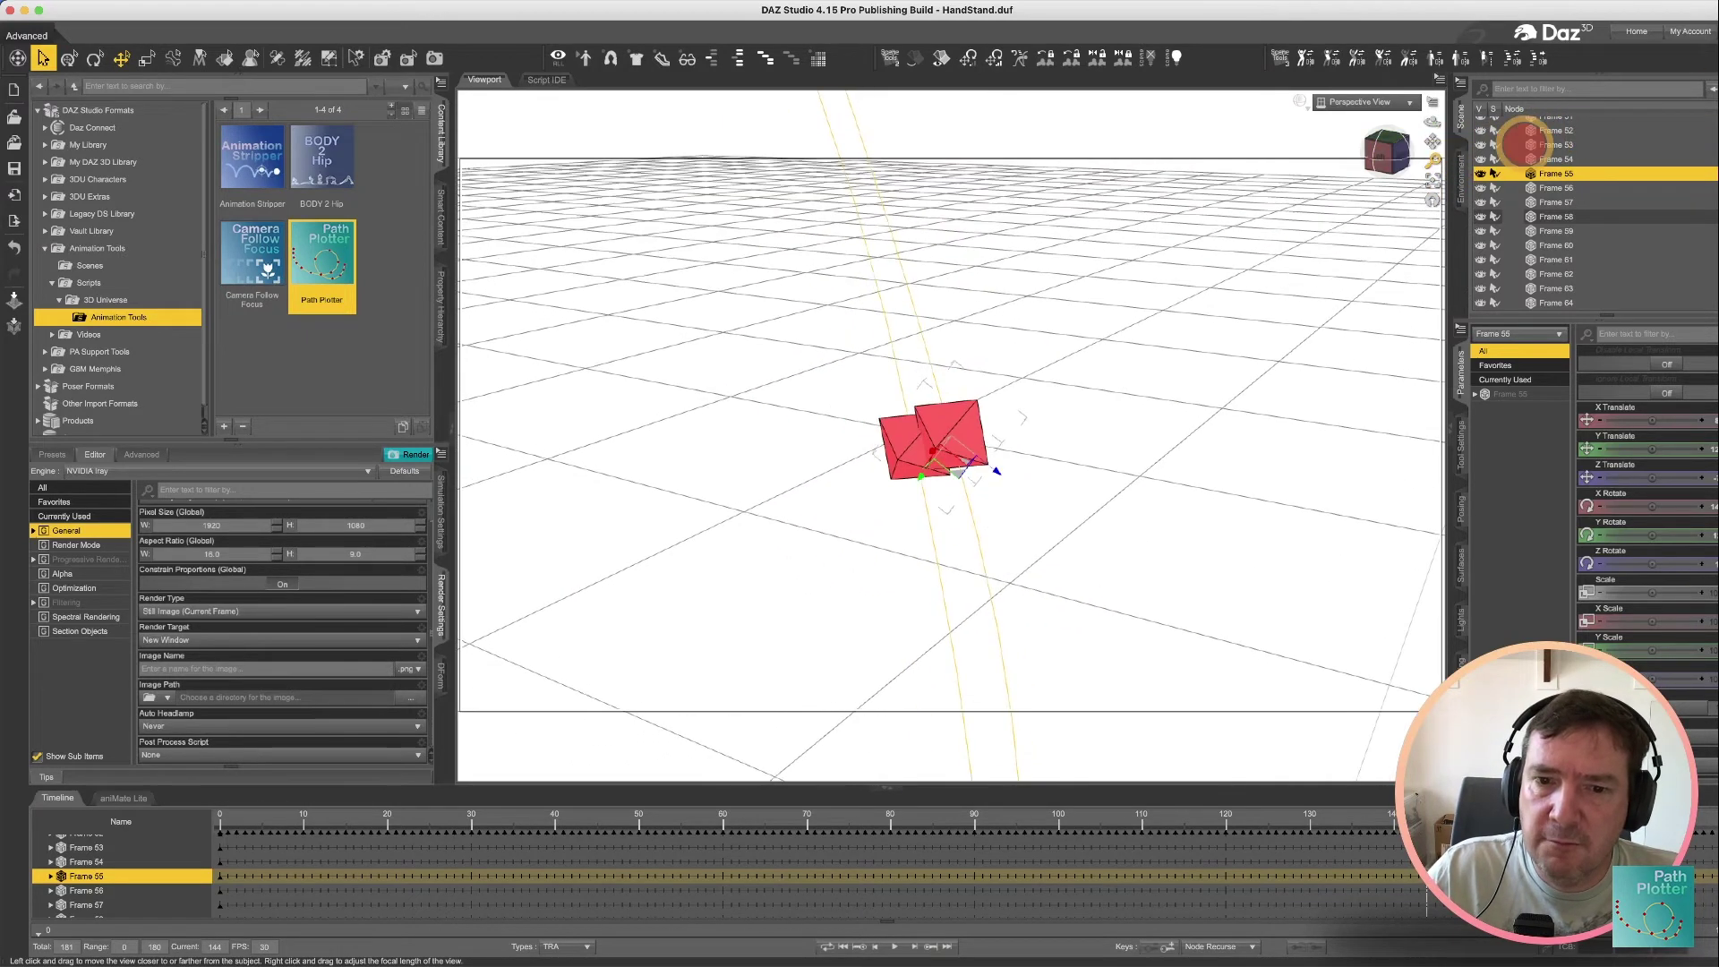
key("f")
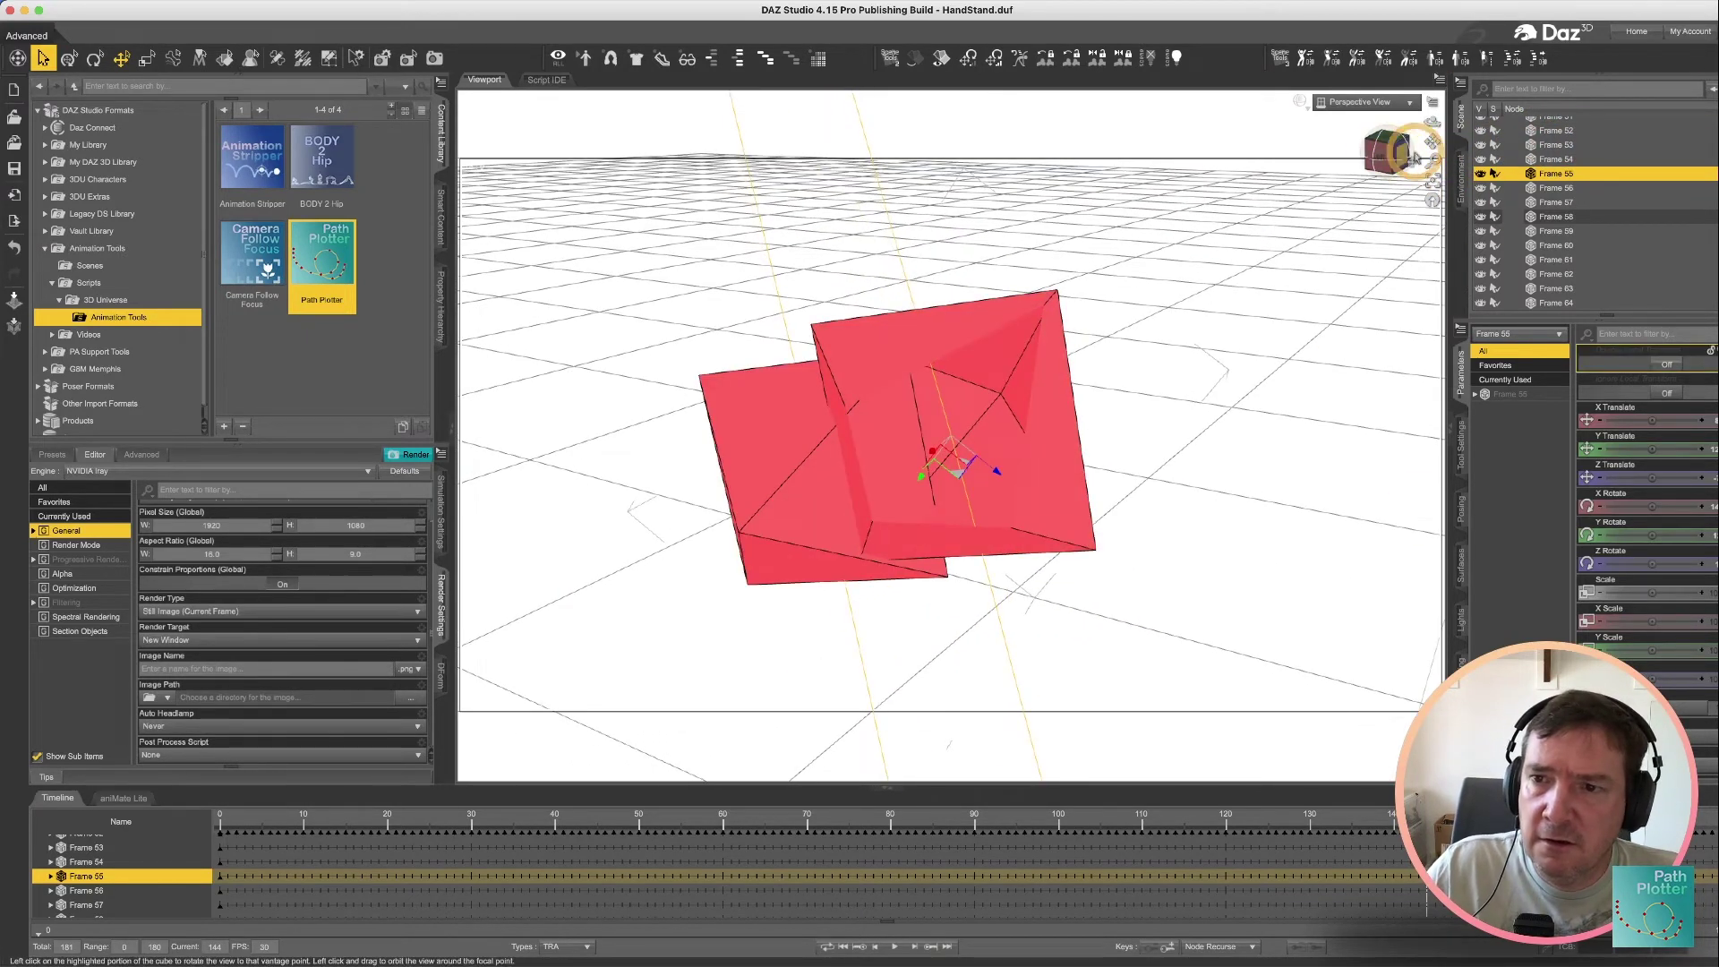
left_click_drag(1433, 161, 1433, 163)
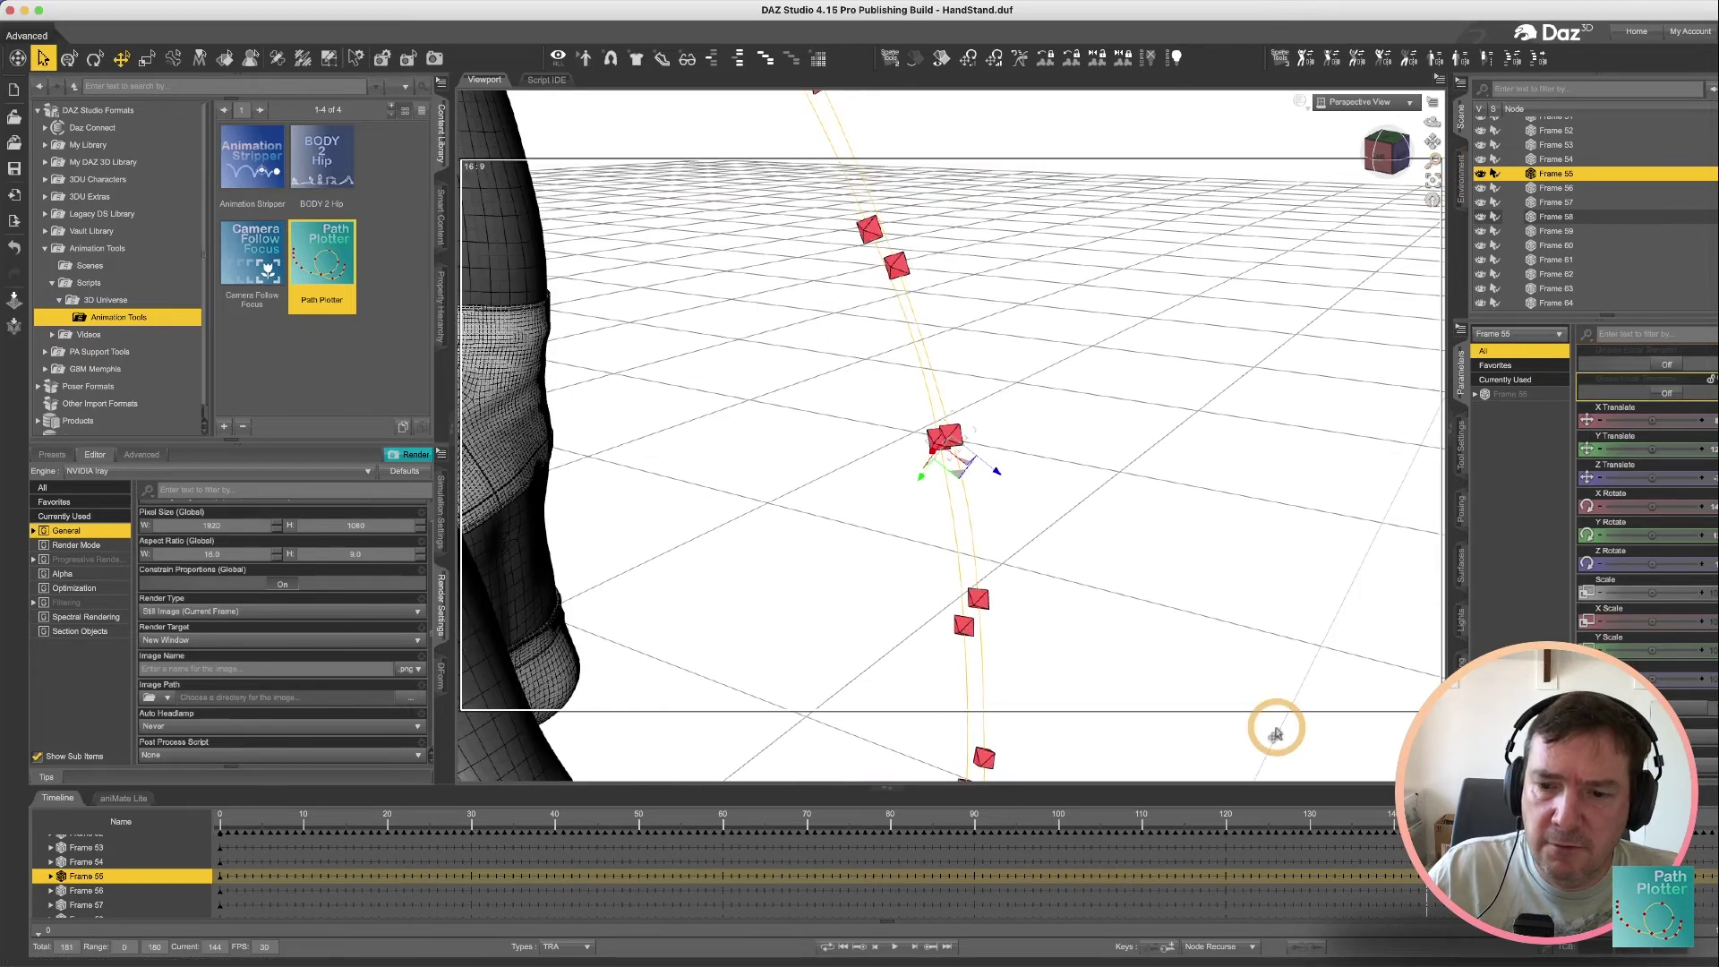
left_click_drag(1259, 837, 672, 830)
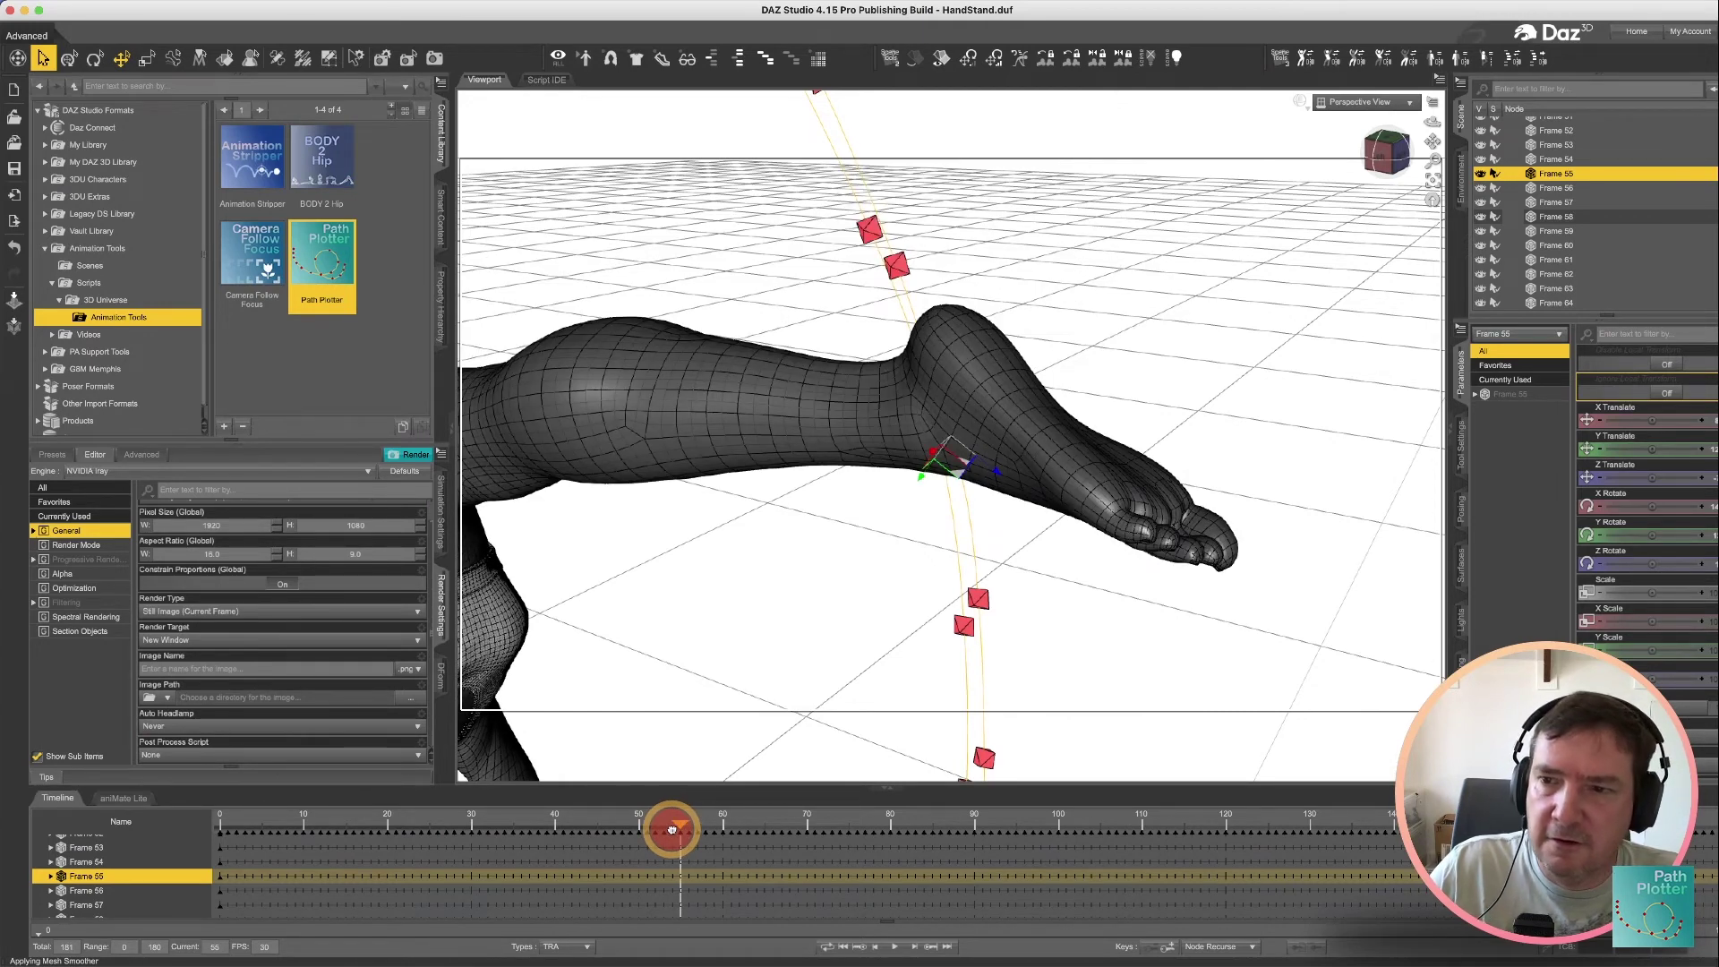
Frame the Frame 50 dot, pull back to the whole path, and scrub to frame 50
scroll(1568, 139, "up", 3)
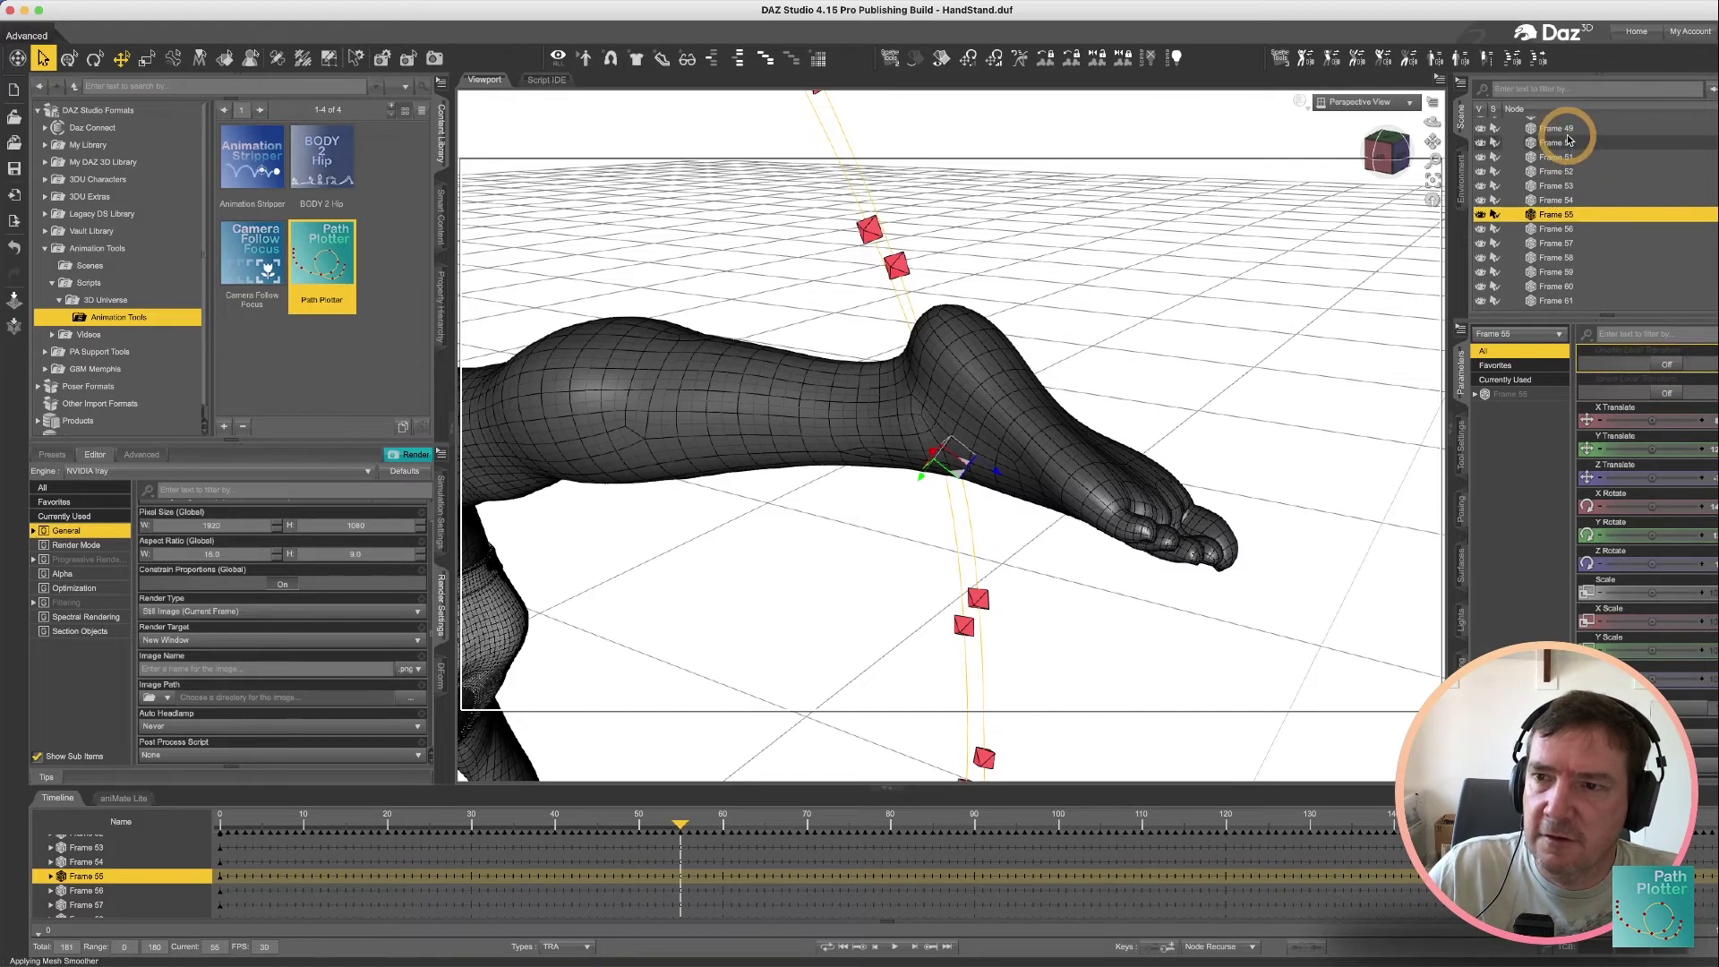
left_click(1572, 143)
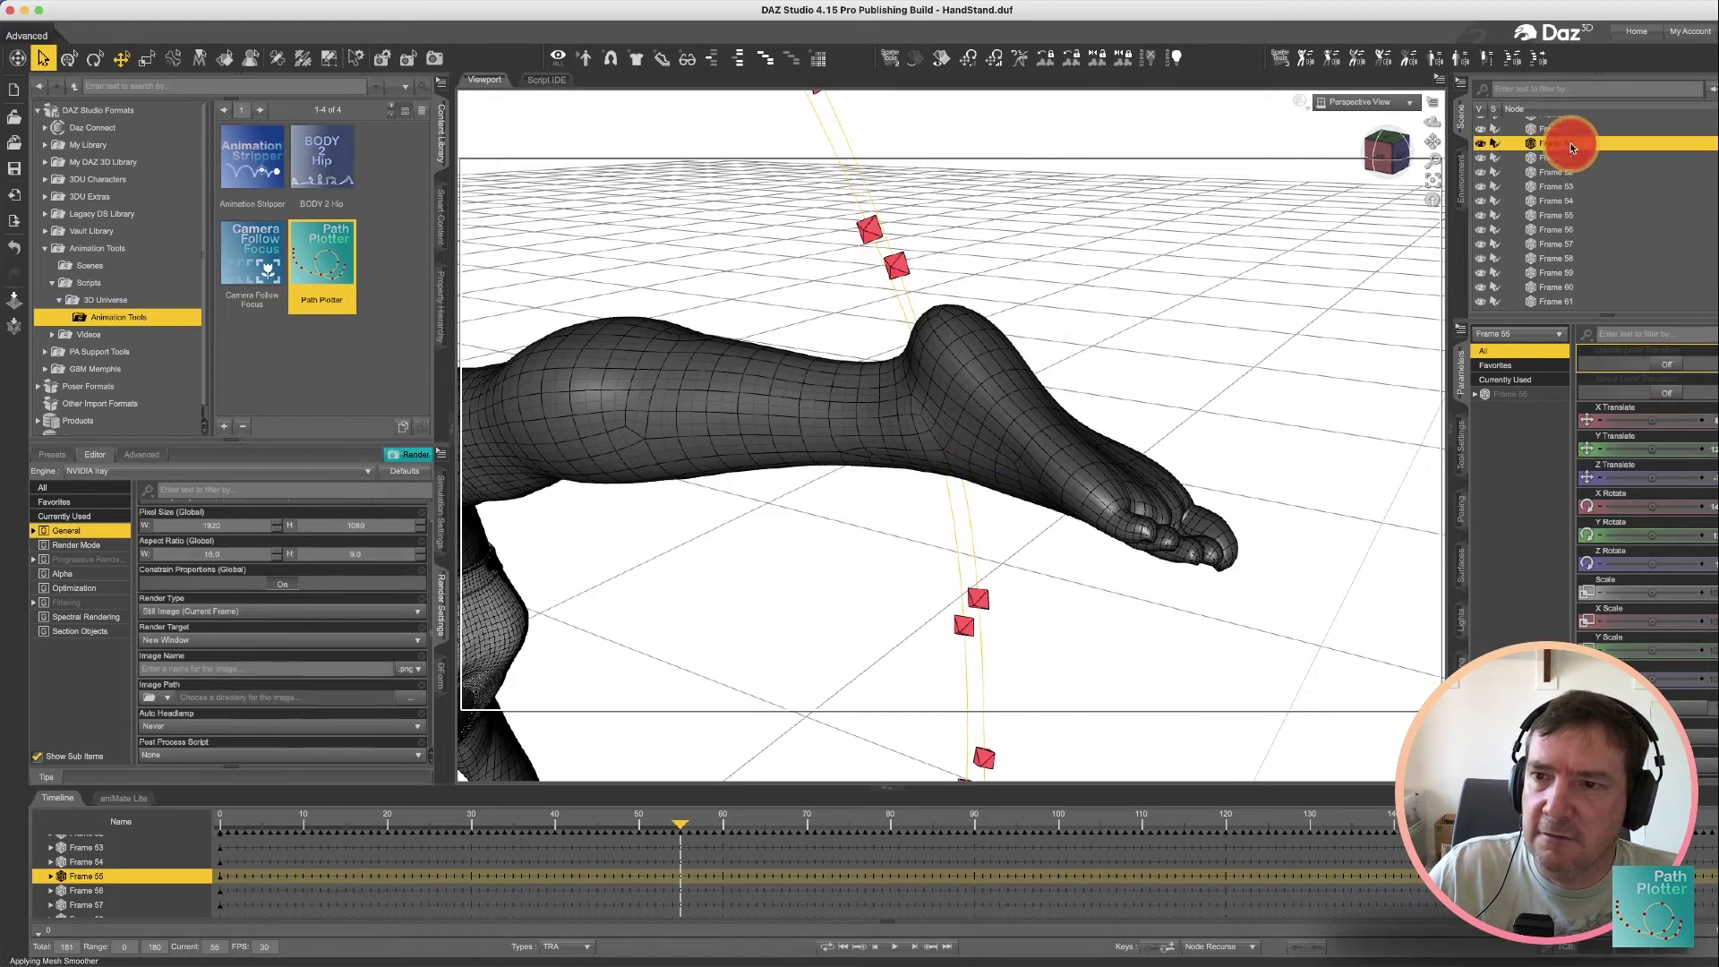
left_click(1433, 180)
left_click_drag(1432, 161, 1706, 154)
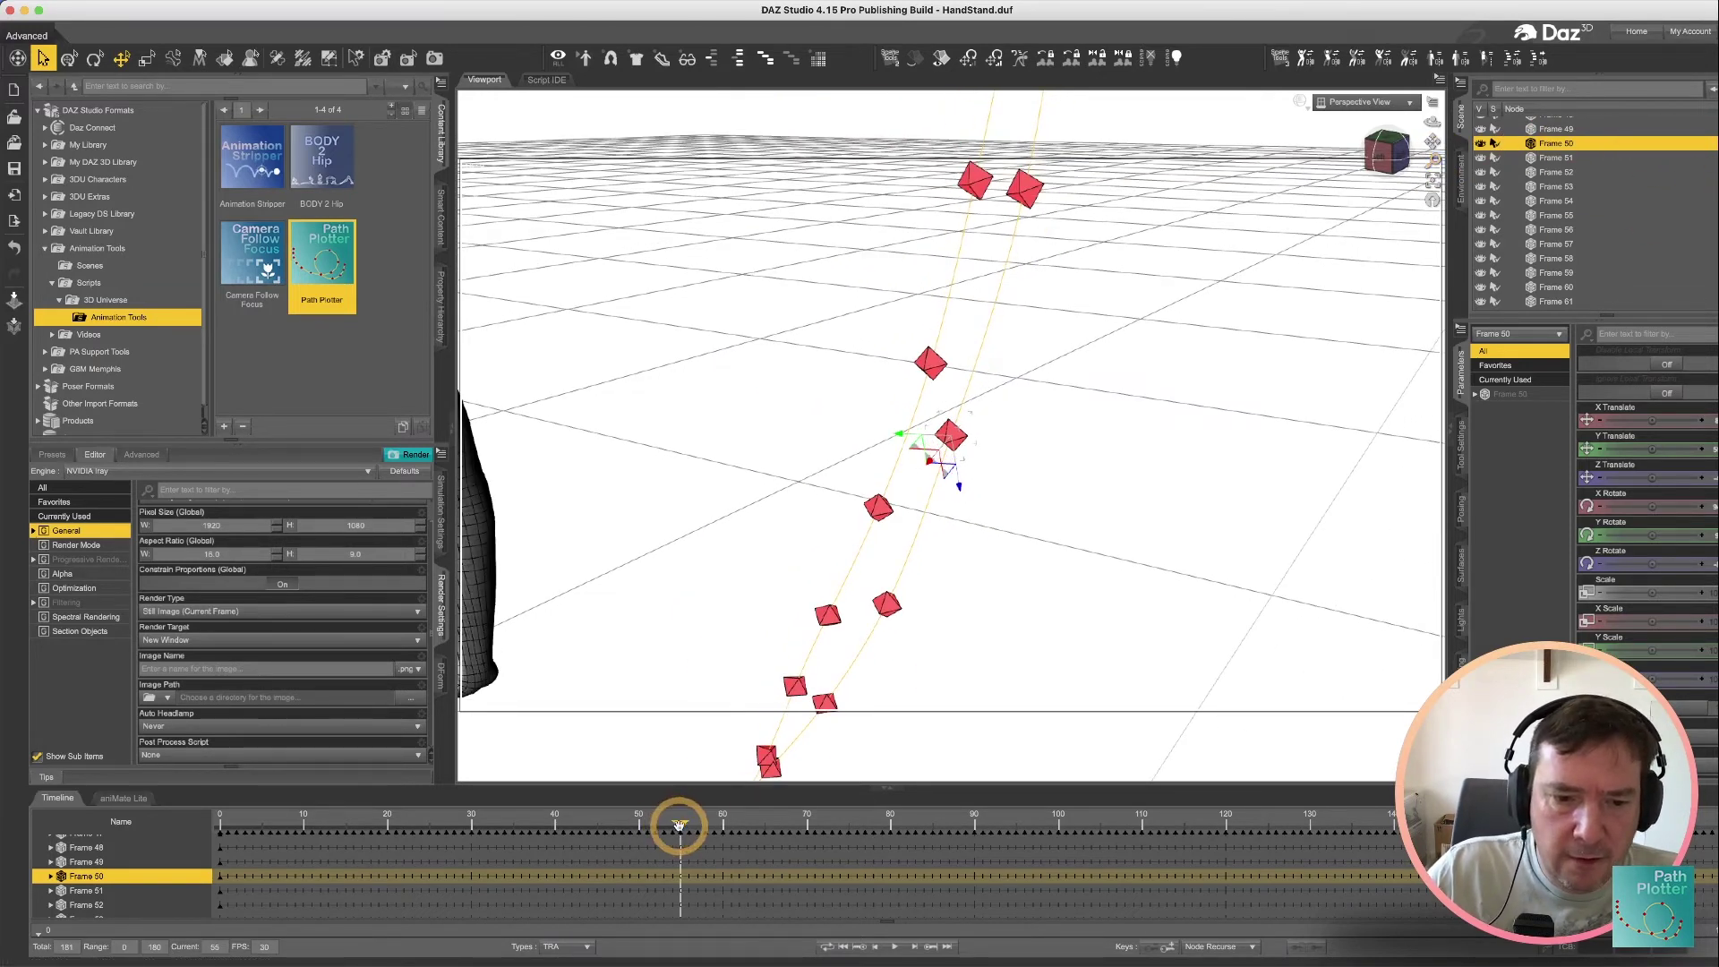
mouse_move(656, 830)
left_mouse_down()
mouse_move(616, 830)
mouse_move(675, 831)
mouse_move(637, 831)
left_mouse_up()
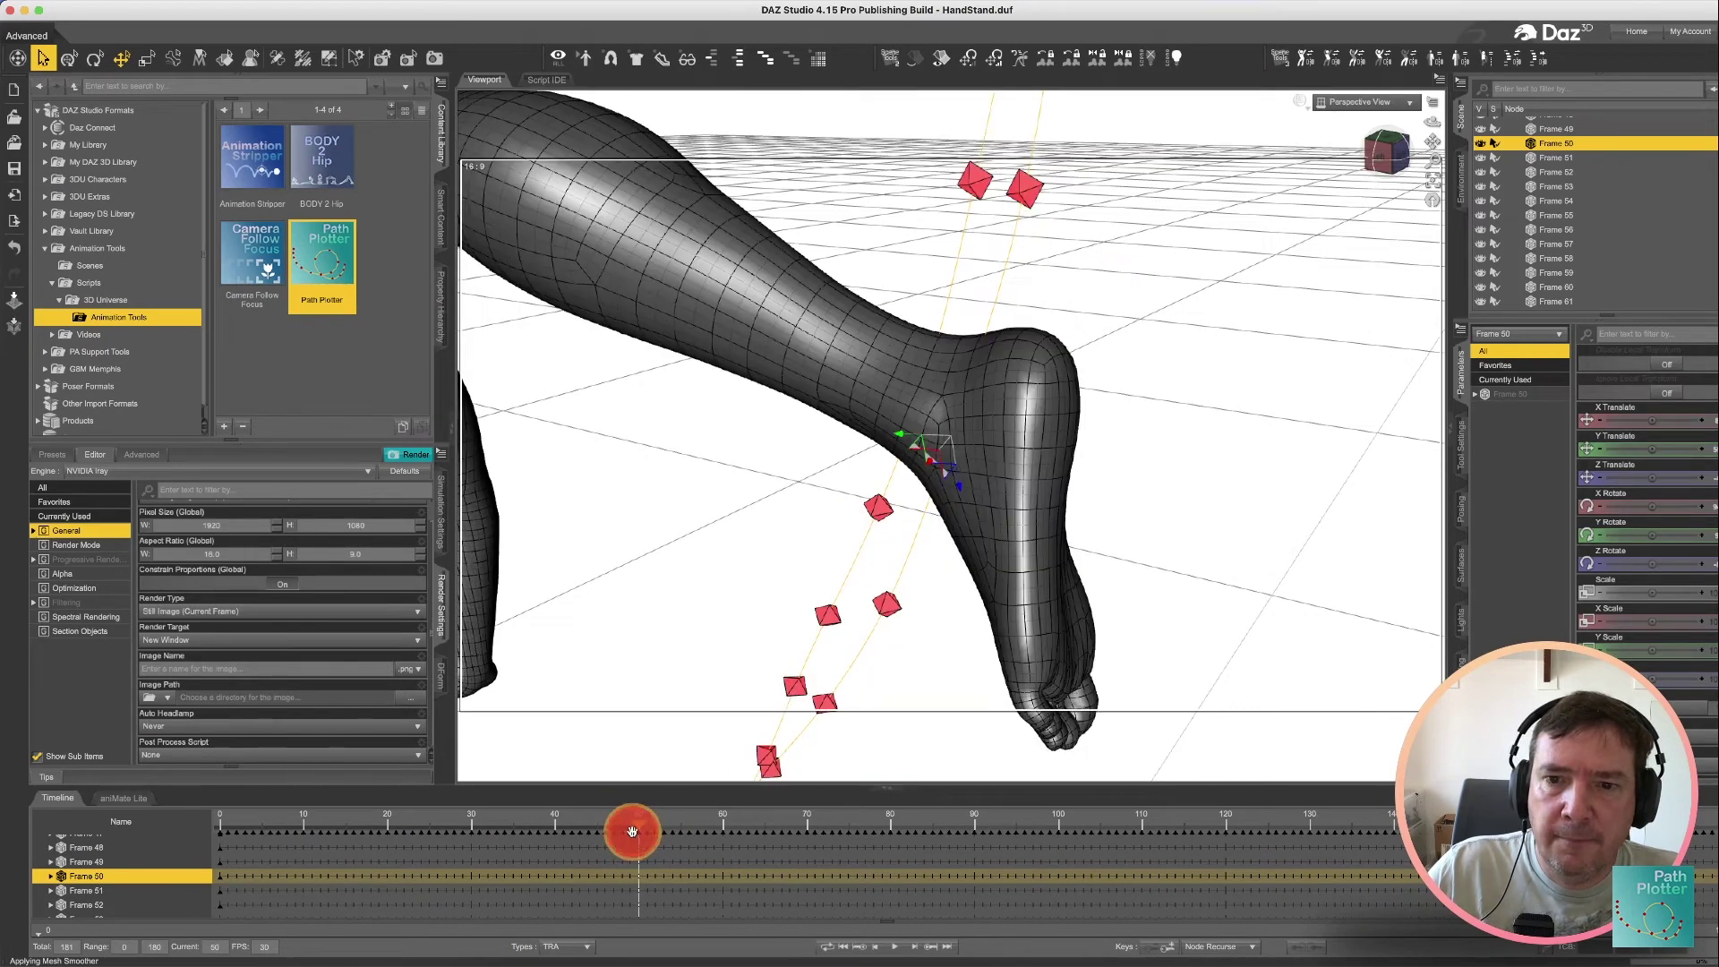
left_click_drag(1433, 161, 1434, 183)
scroll(1600, 229, "up", 3)
Delete the Right Foot PathPlotter node and its path
scroll(1600, 230, "up", 15)
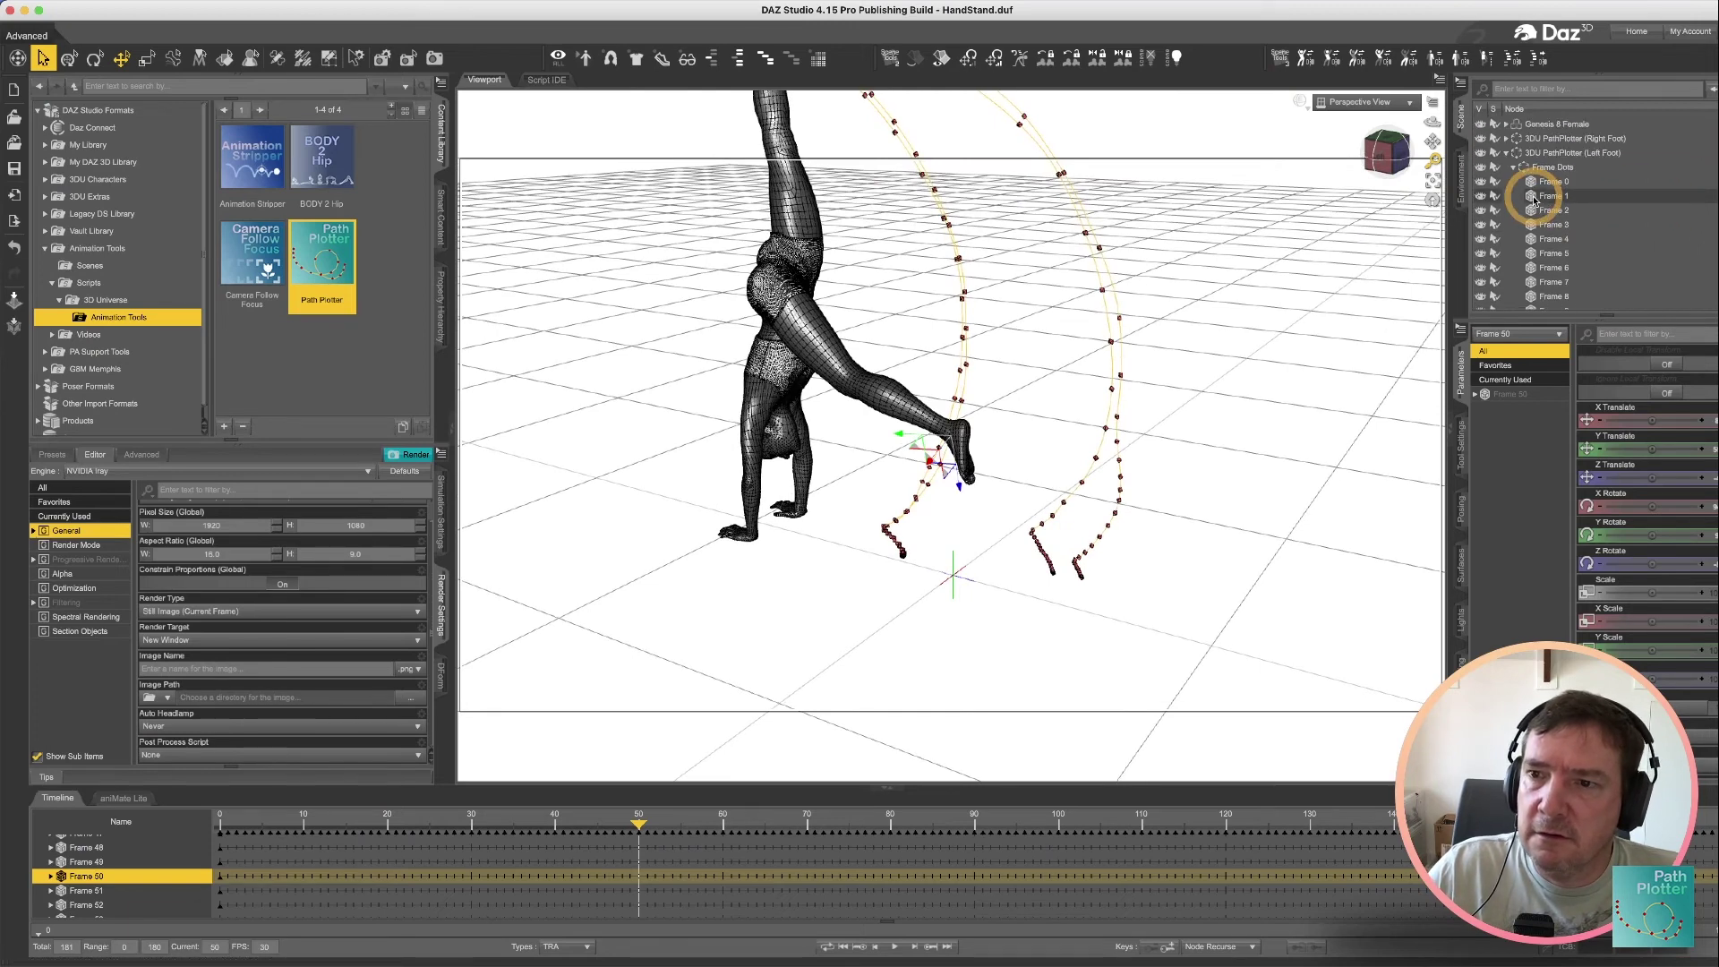
left_click(1508, 154)
left_click(1576, 142)
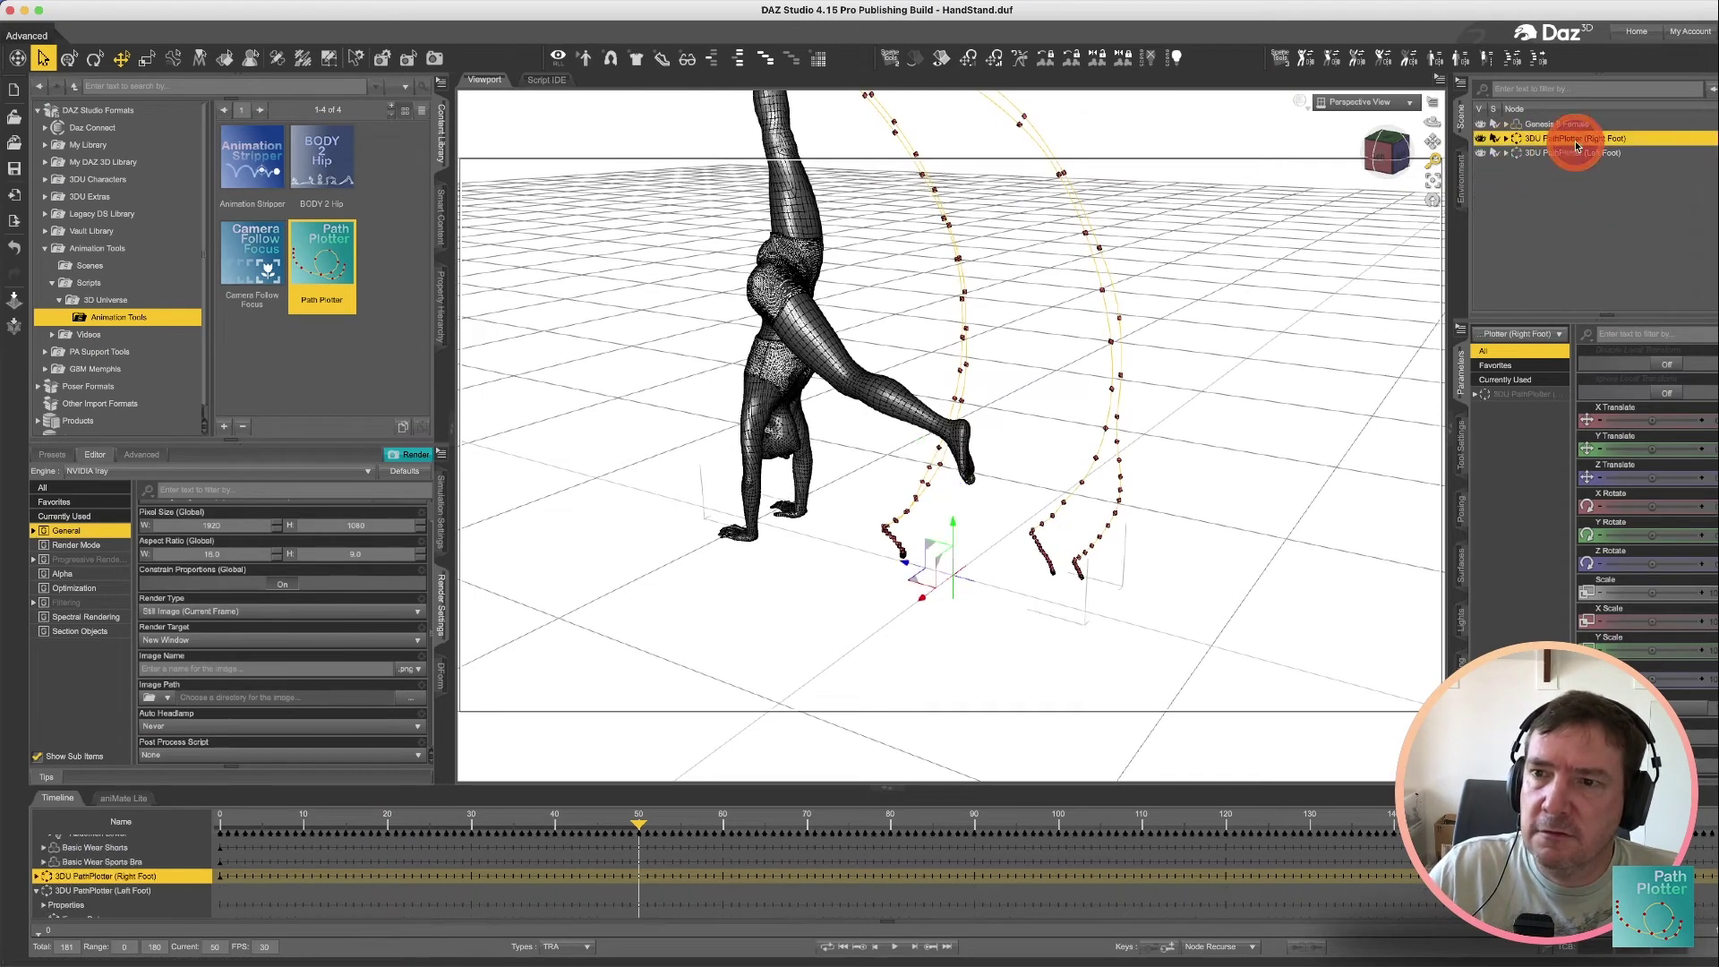
key("Delete")
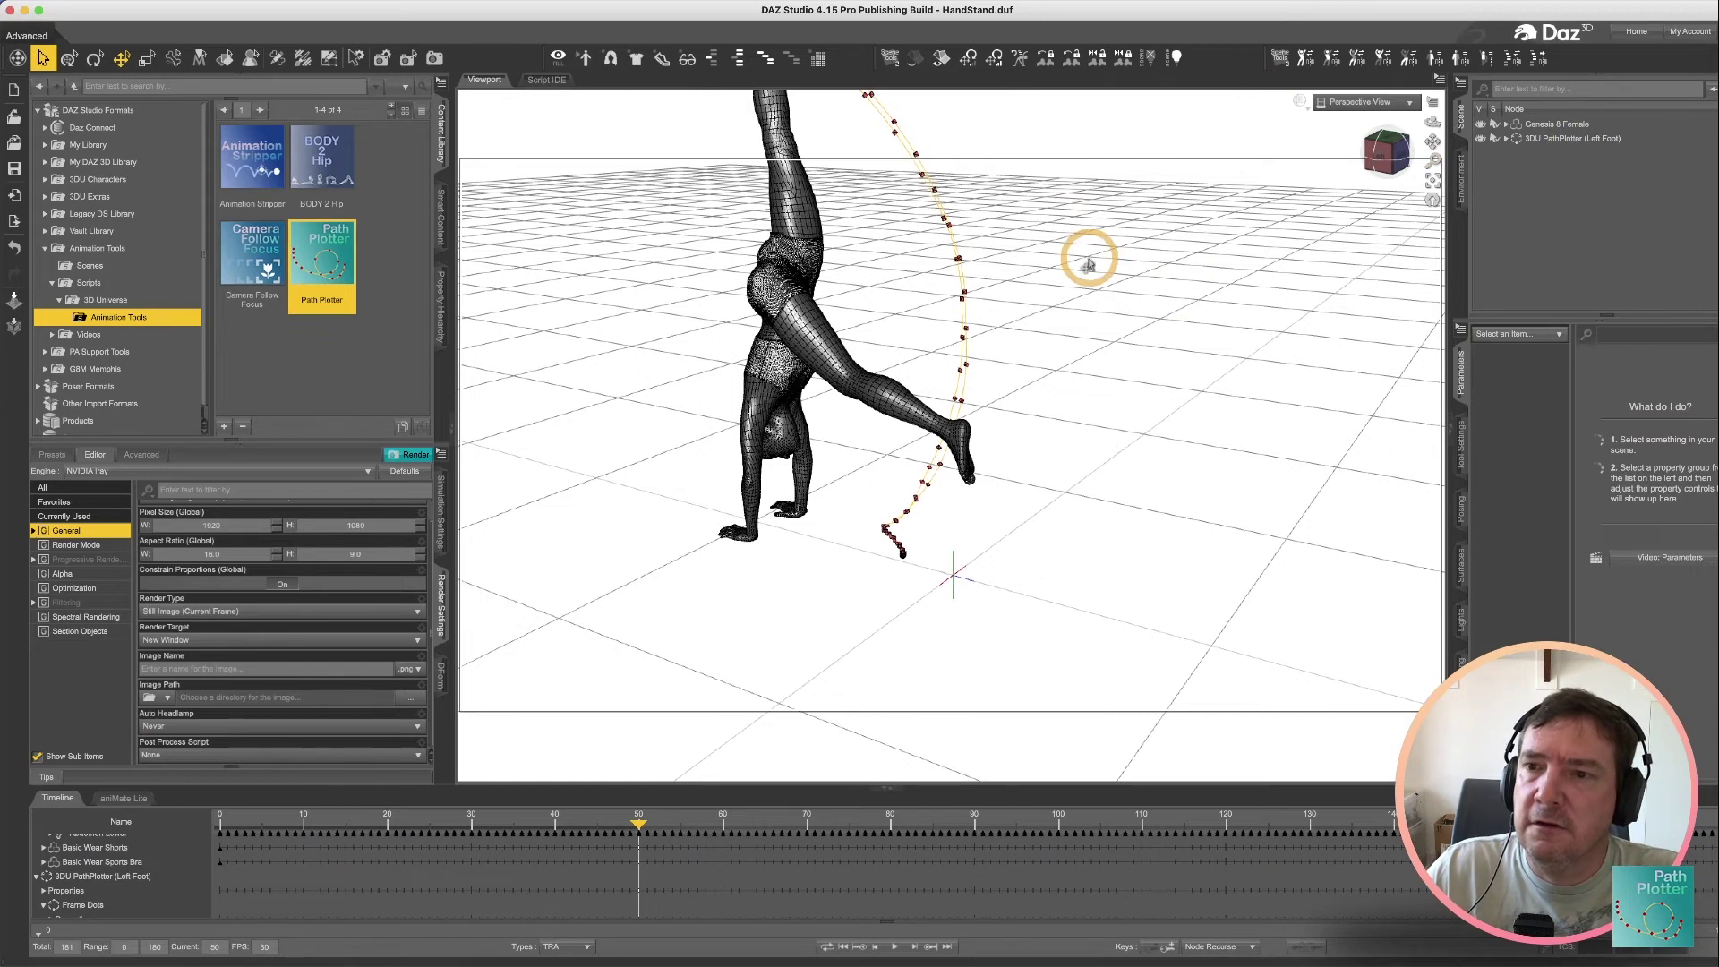
Delete the Left Foot PathPlotter's Frame Dots group, then the Left Foot plotter node itself
left_click(1553, 139)
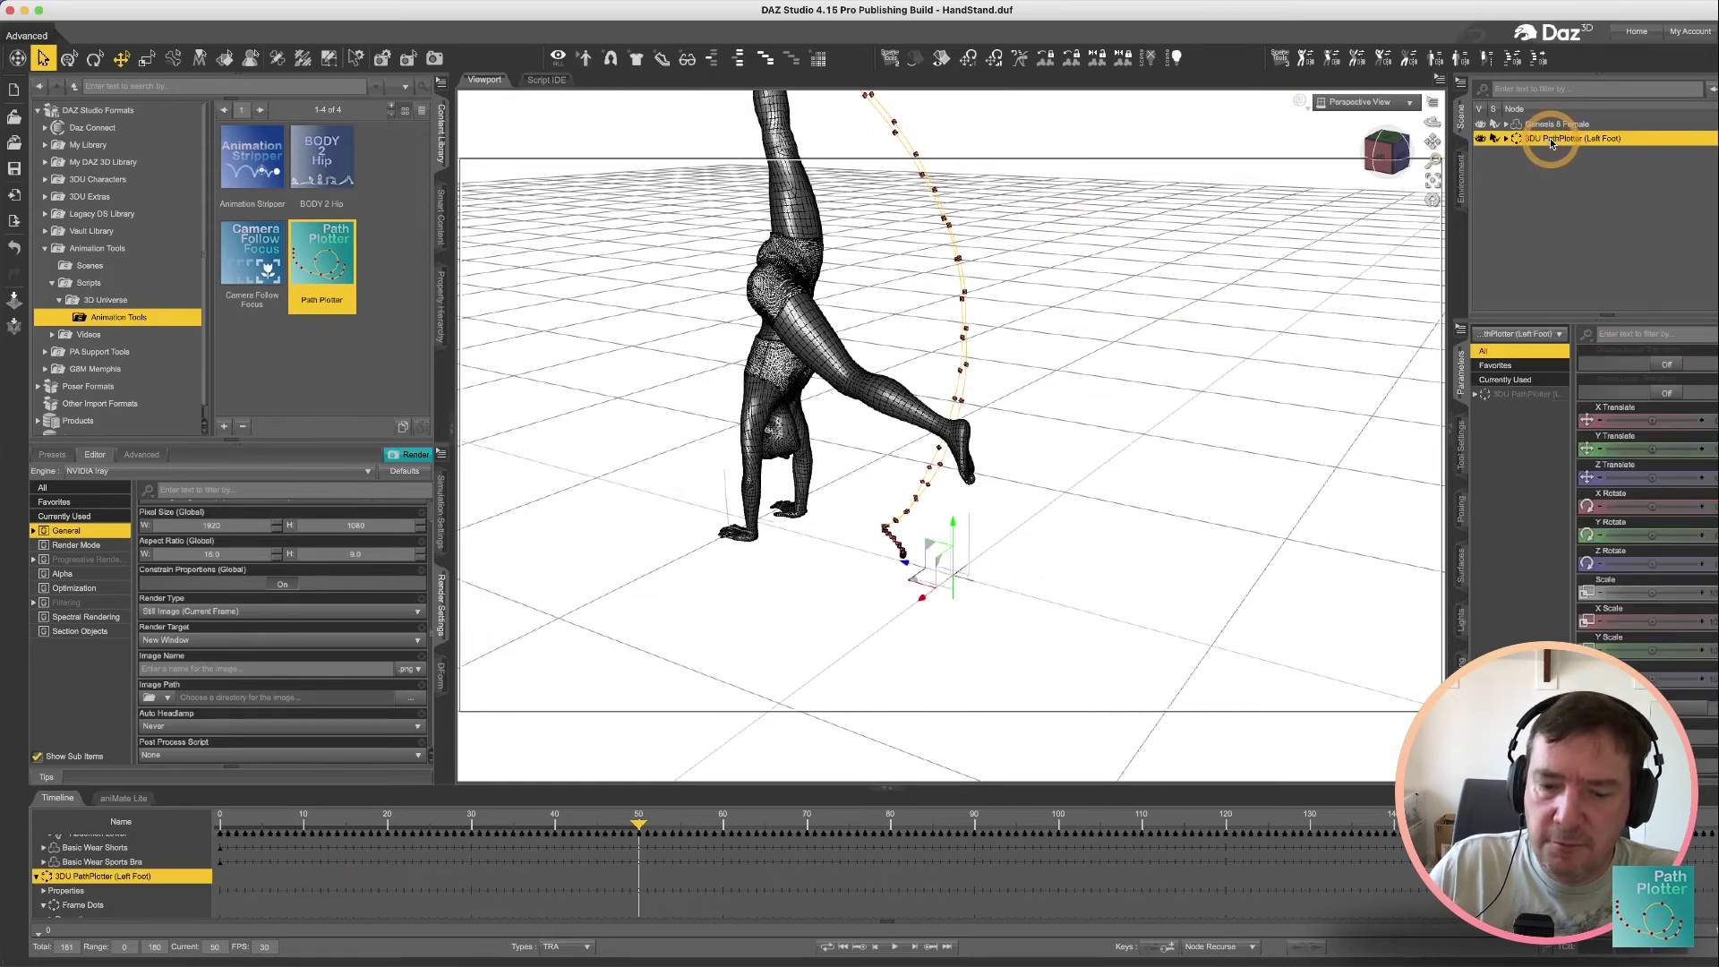
left_click(1507, 139)
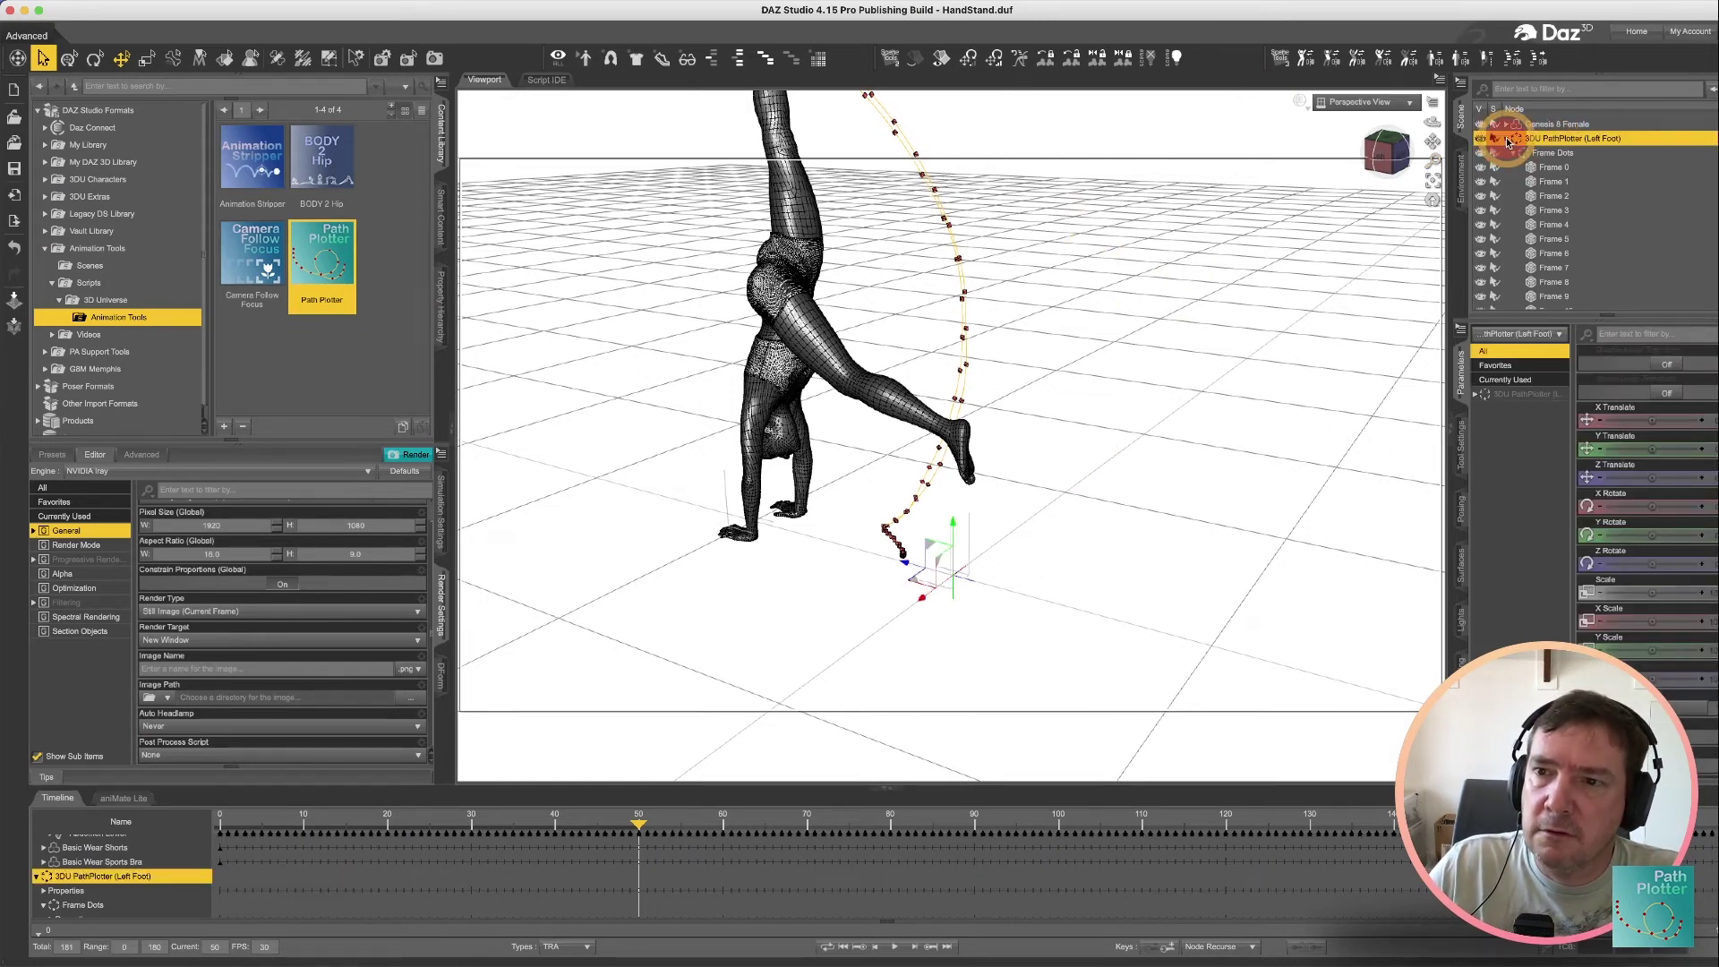
left_click(1549, 152)
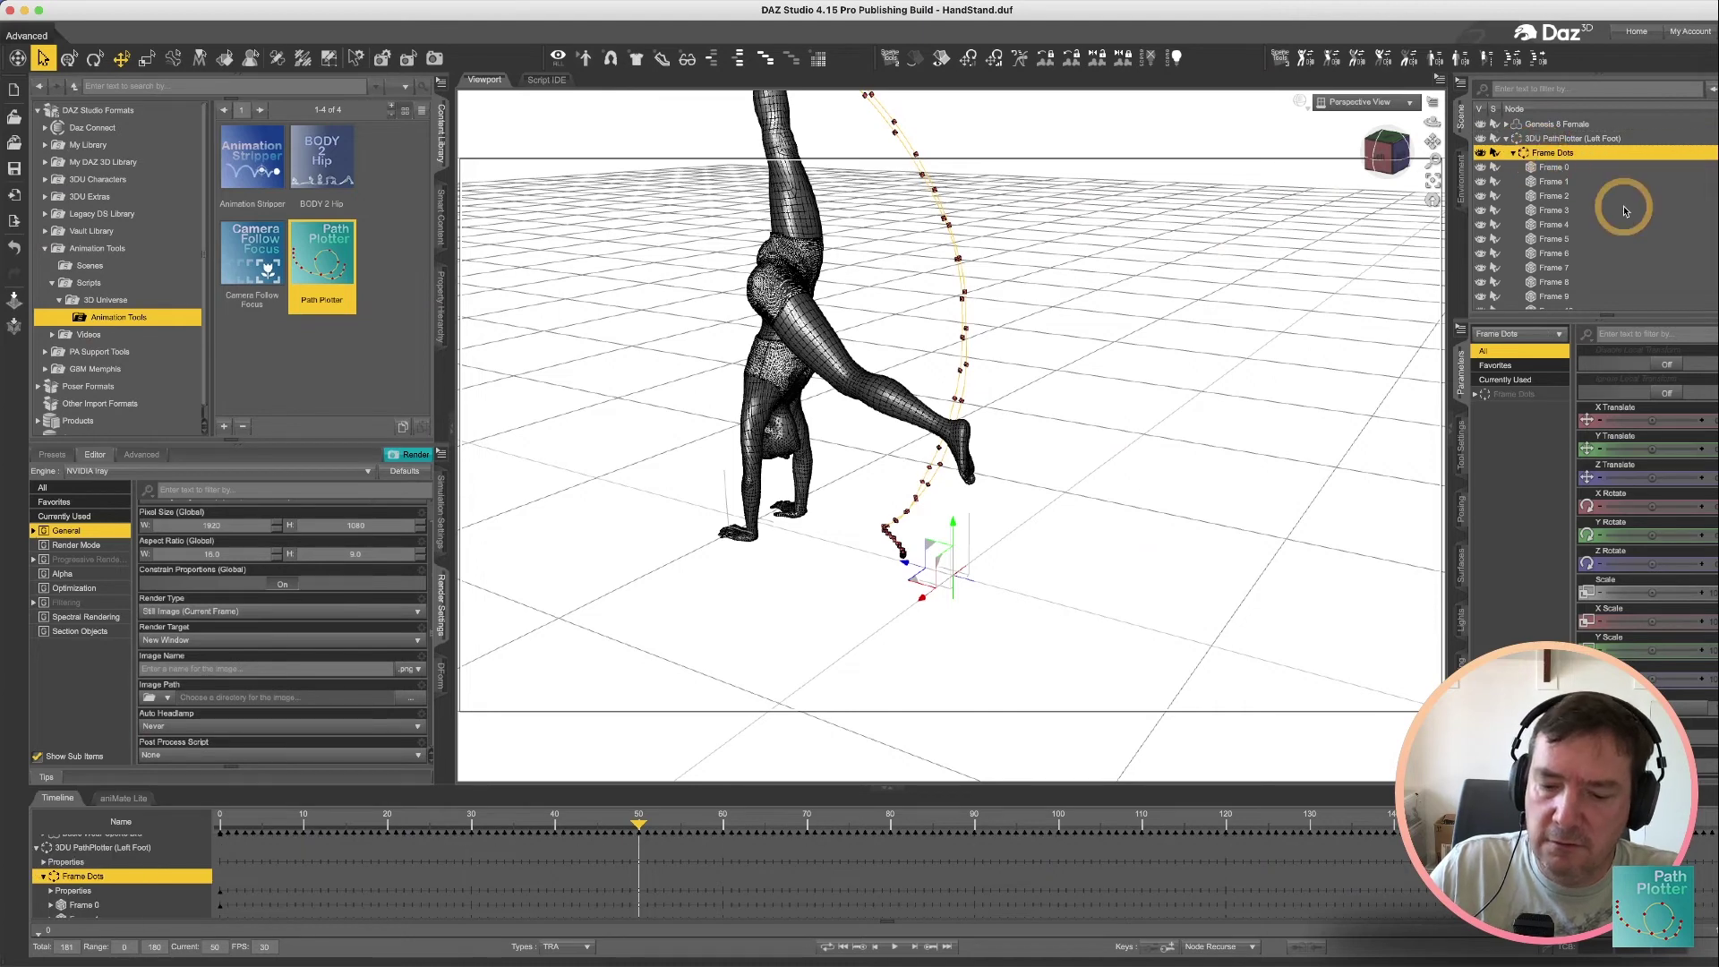
key("Delete")
left_click(1487, 237)
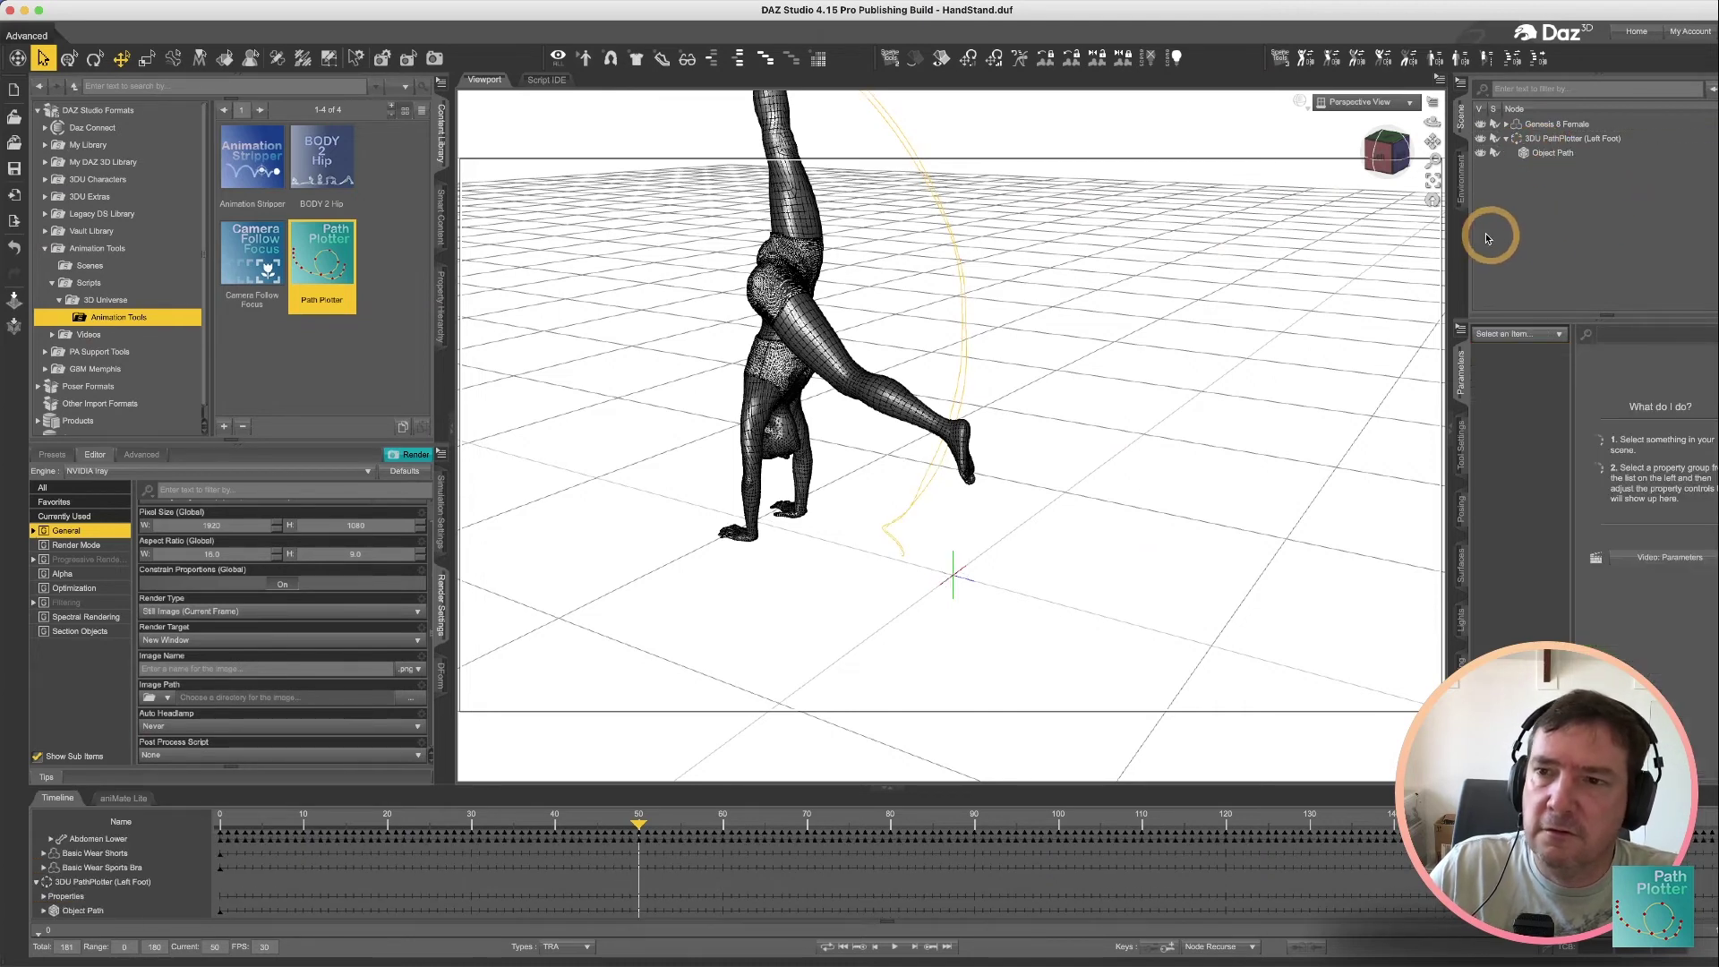
left_click(1535, 139)
key("Delete")
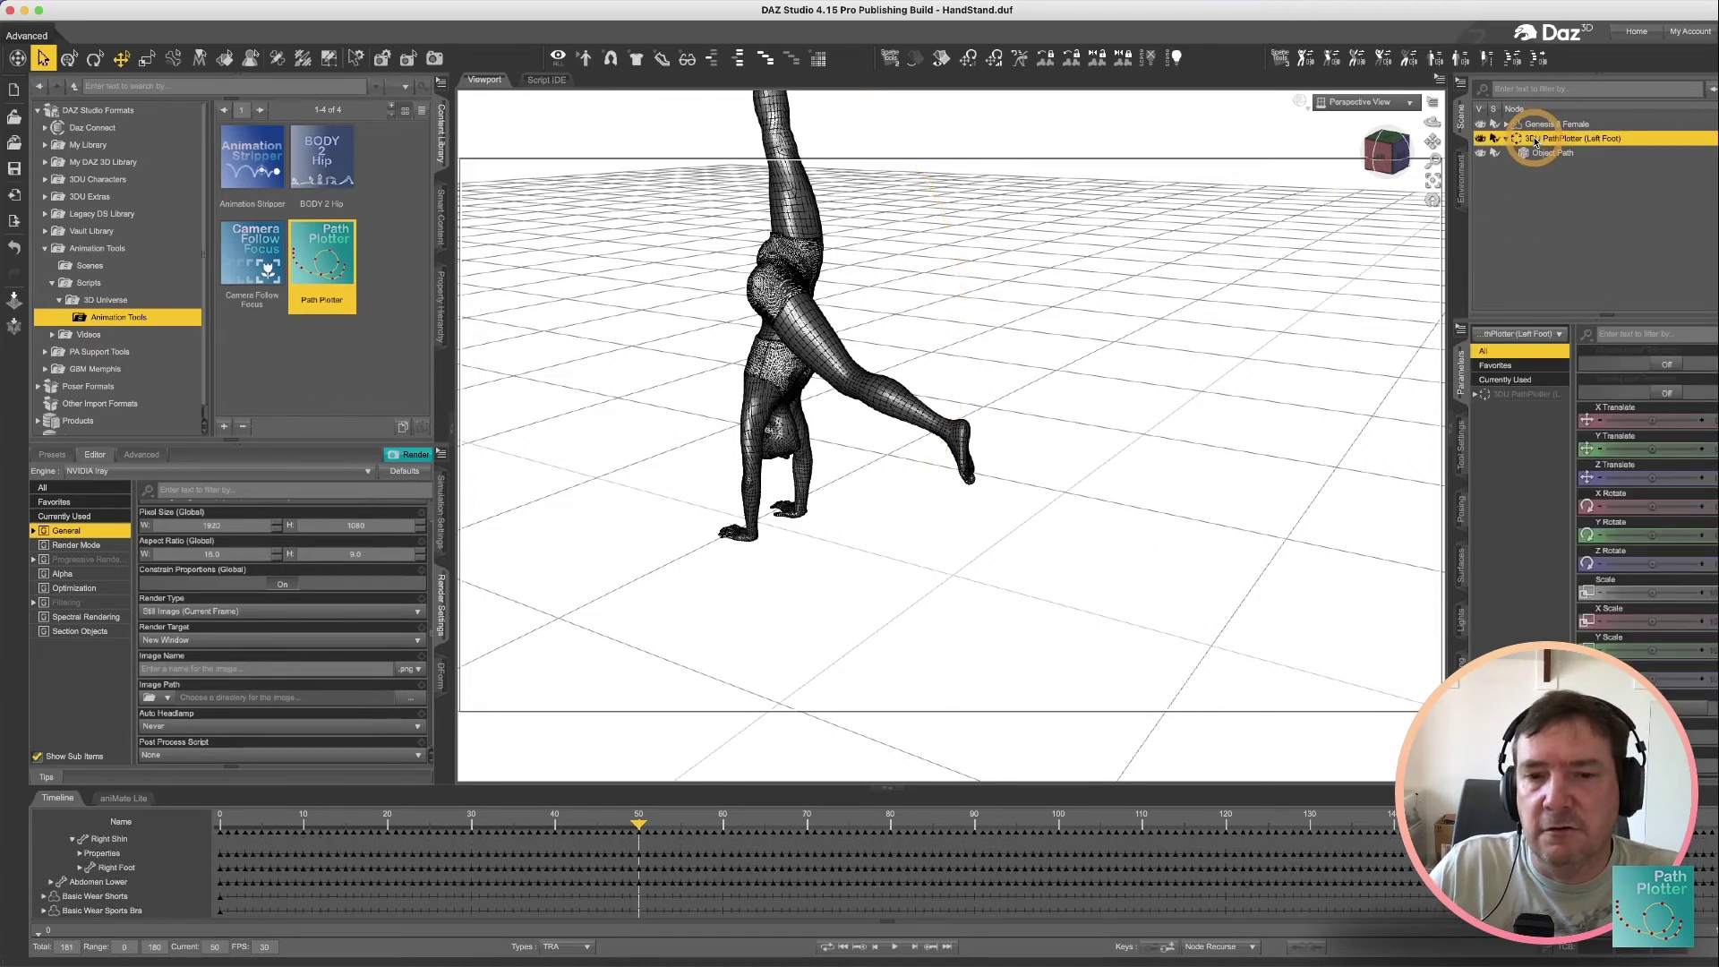
Orbit to face the figure and scrub the timeline back to frame 0
left_click_drag(1388, 154, 1513, 358)
left_click_drag(1388, 167, 1620, 99)
left_click_drag(1407, 154, 1411, 161)
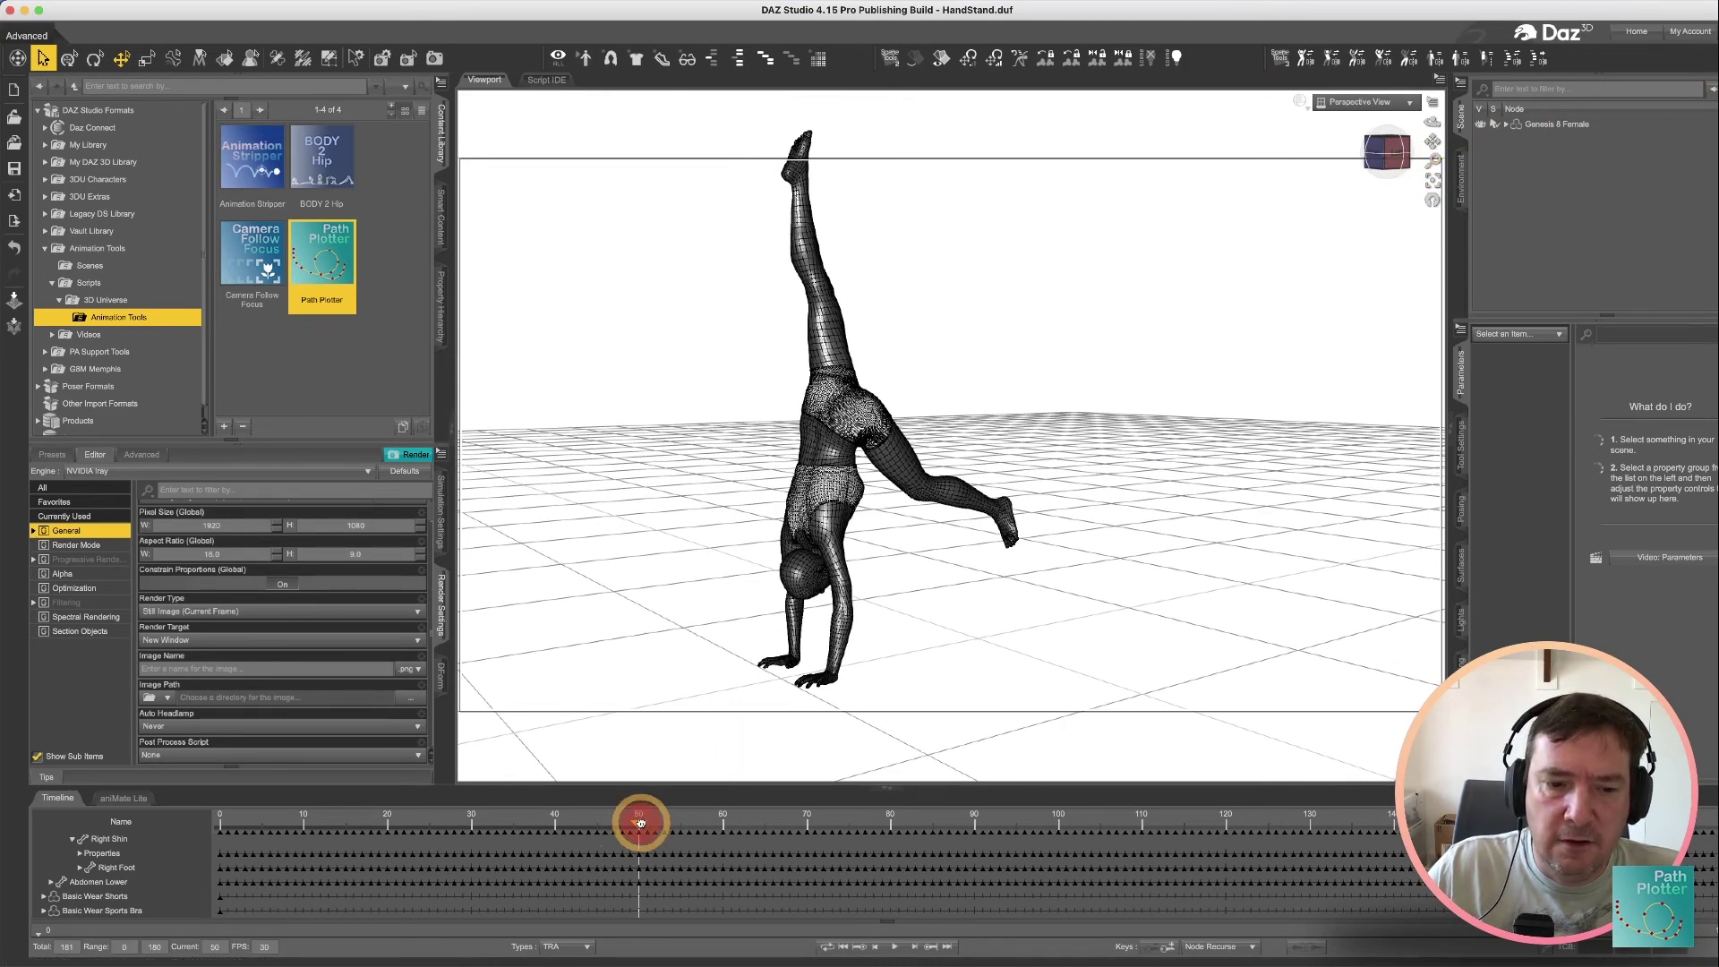
left_click_drag(640, 822, 215, 826)
Plot the Left Foot's motion path with PathPlotter in the default yellow
left_click(958, 641)
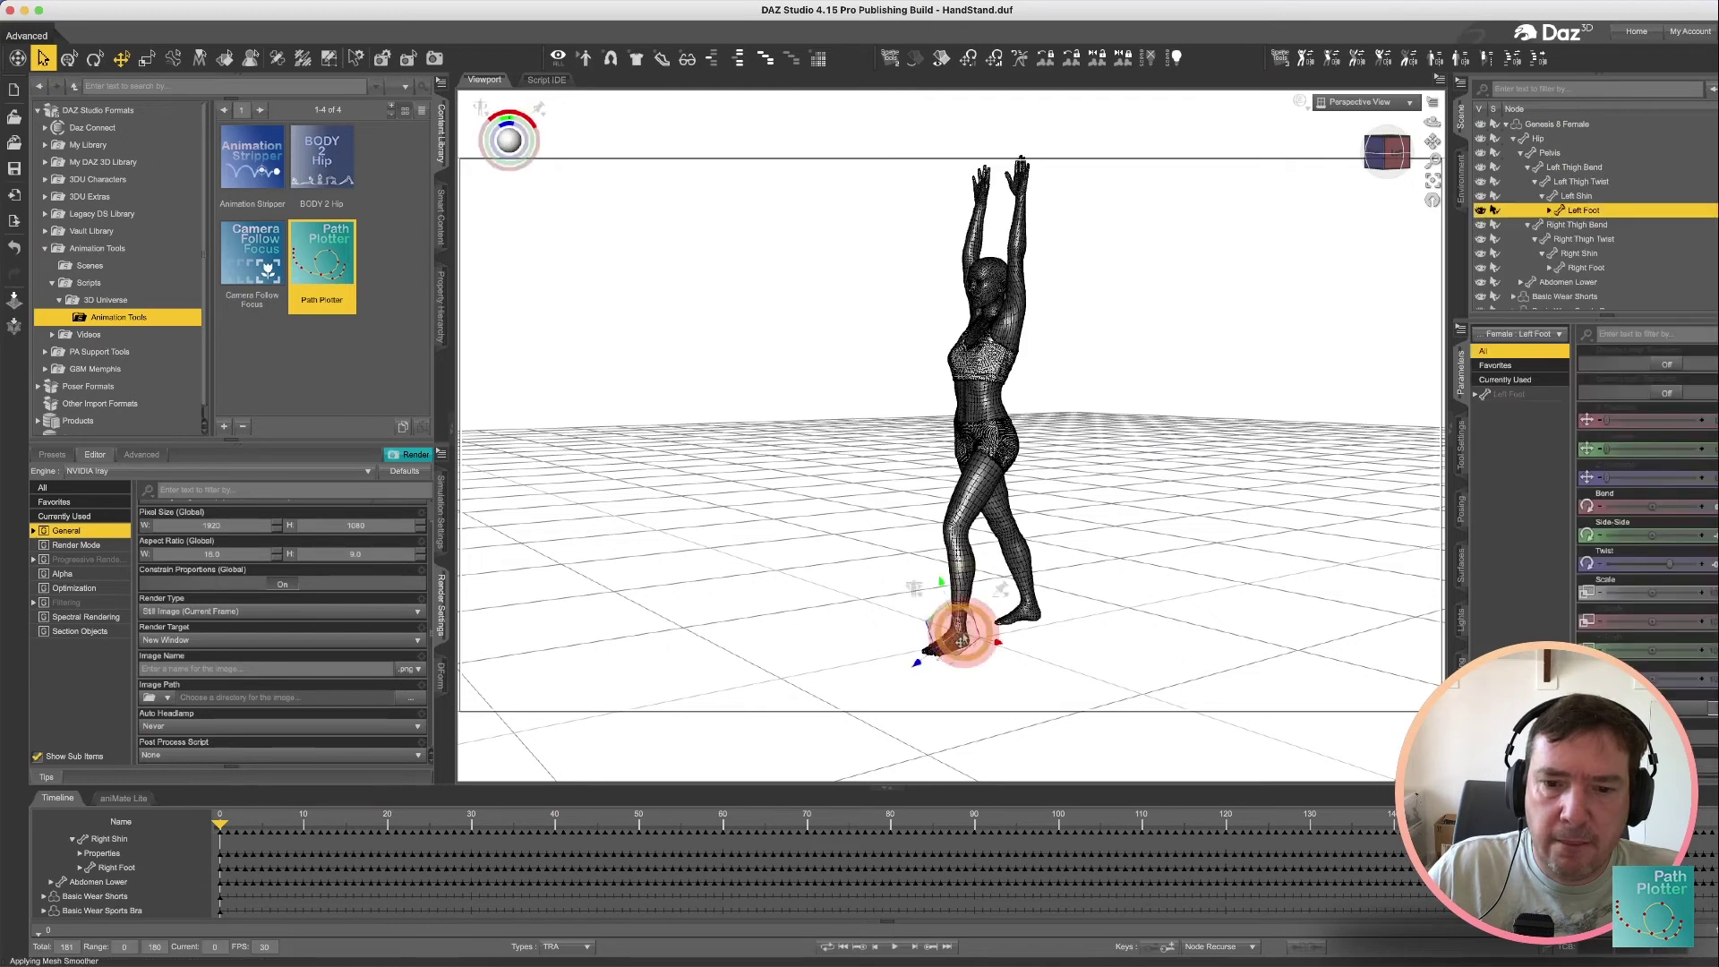
double_click(317, 289)
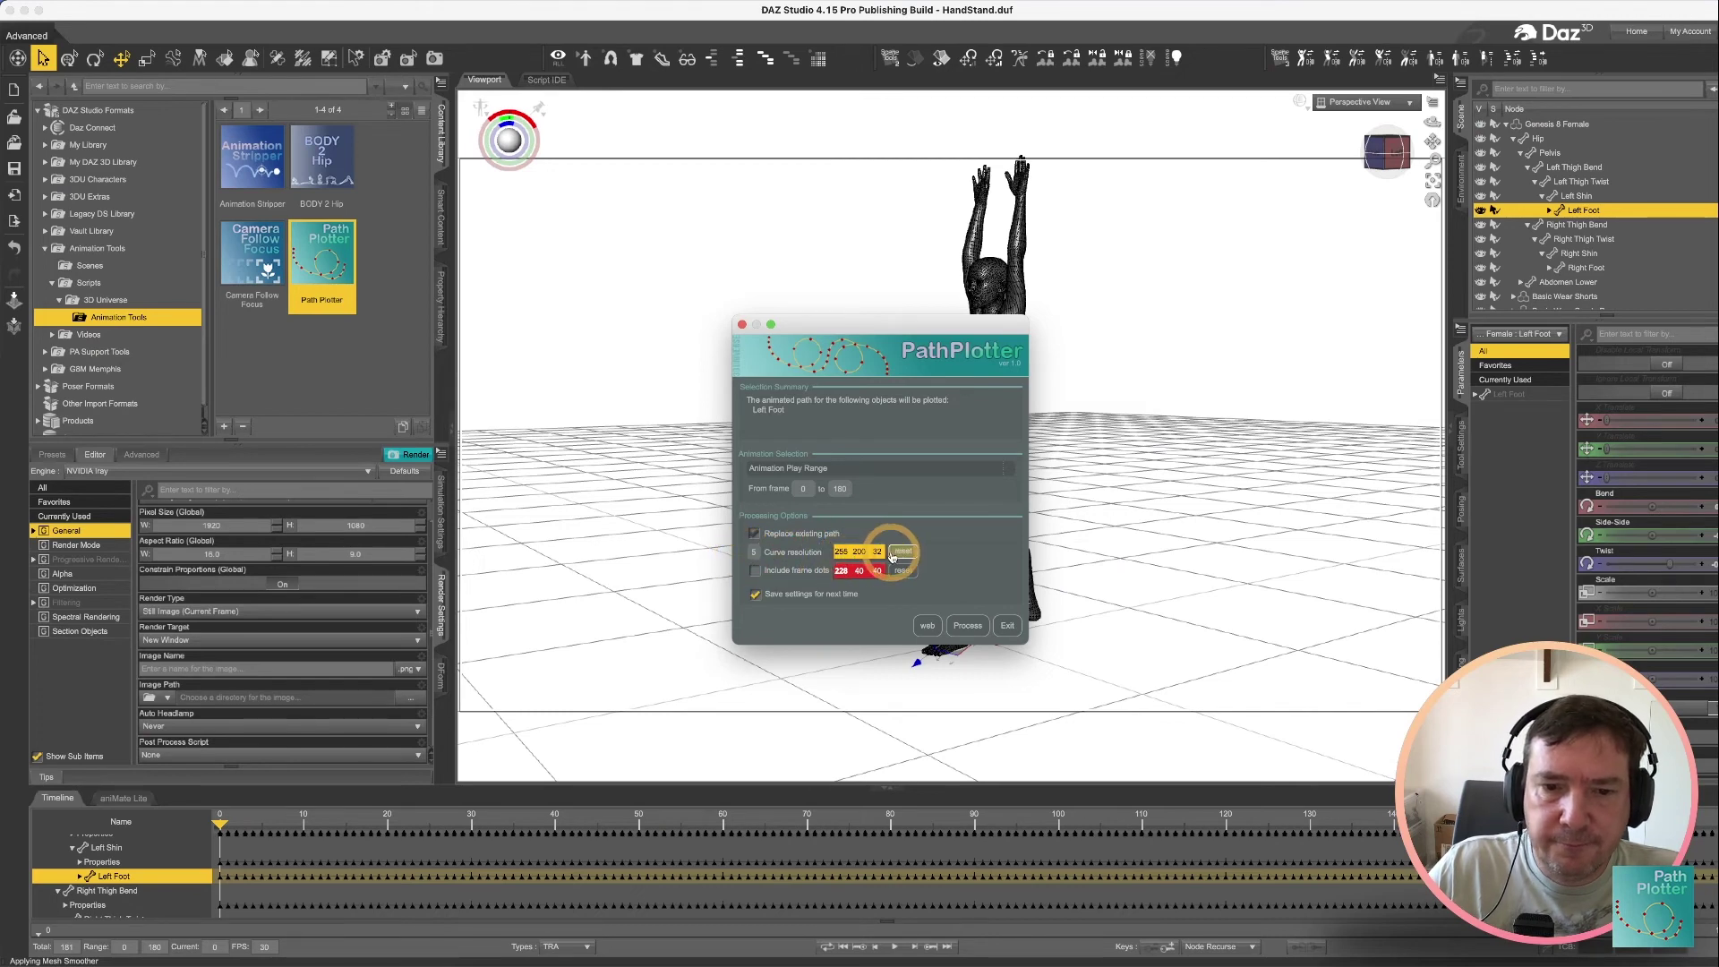
left_click(968, 624)
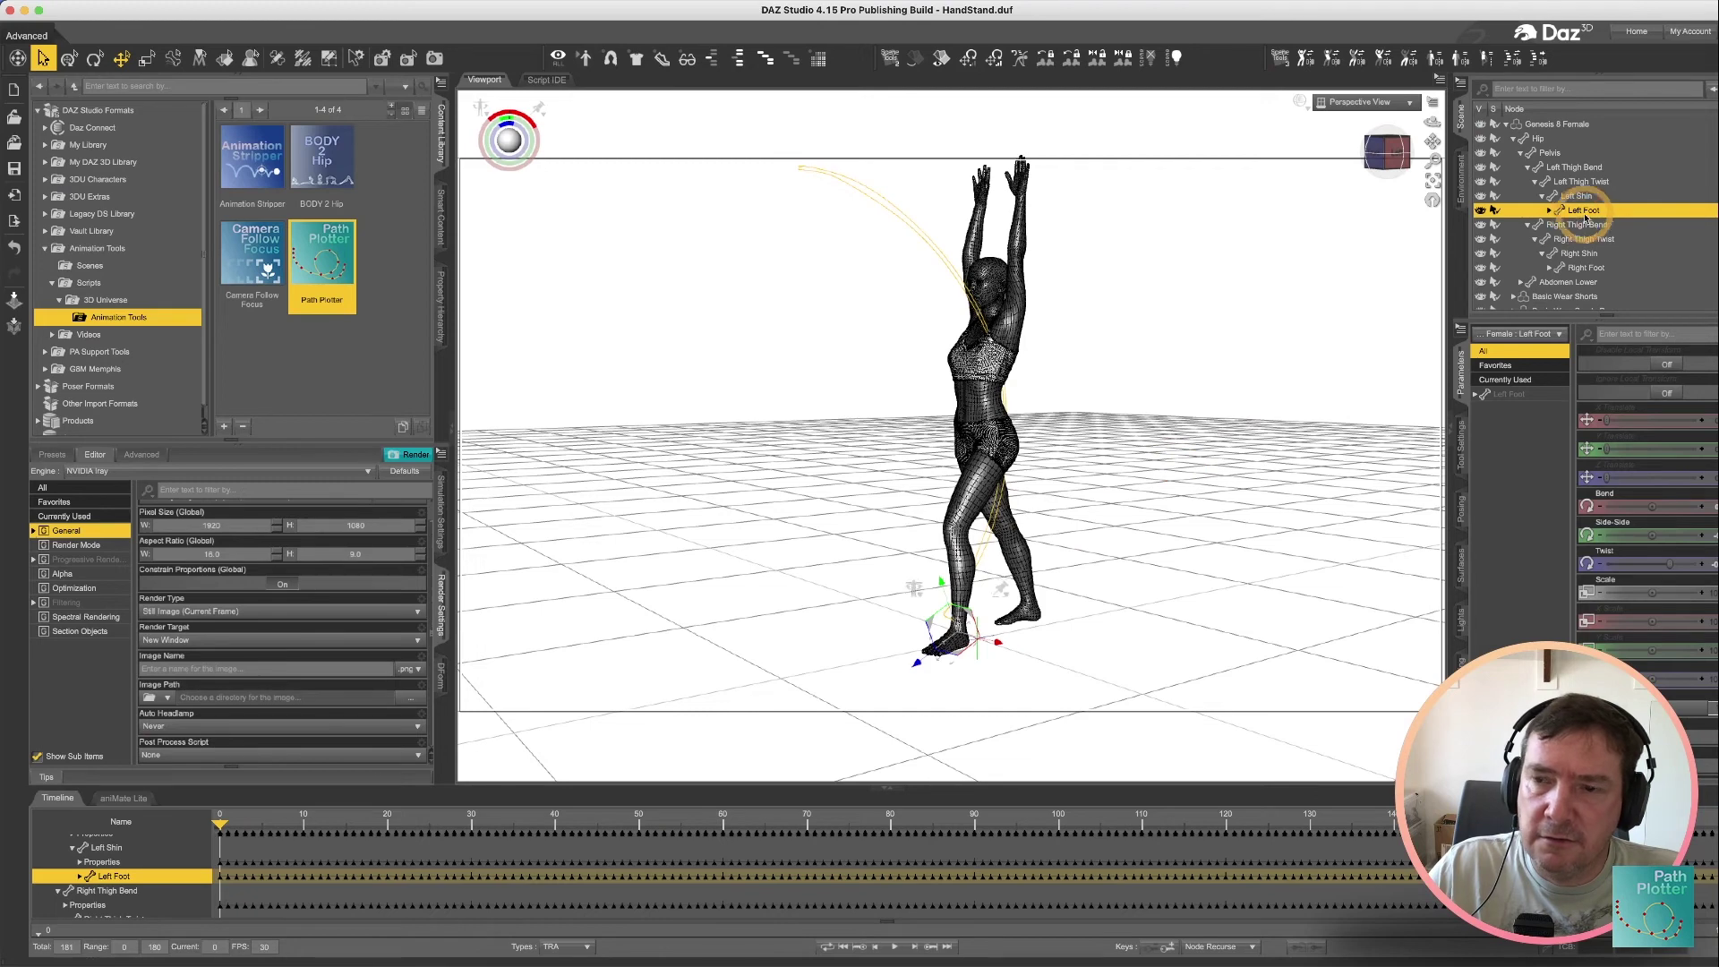
Plot the Right Foot's motion path with PathPlotter using a blue curve colour
left_click(1025, 616)
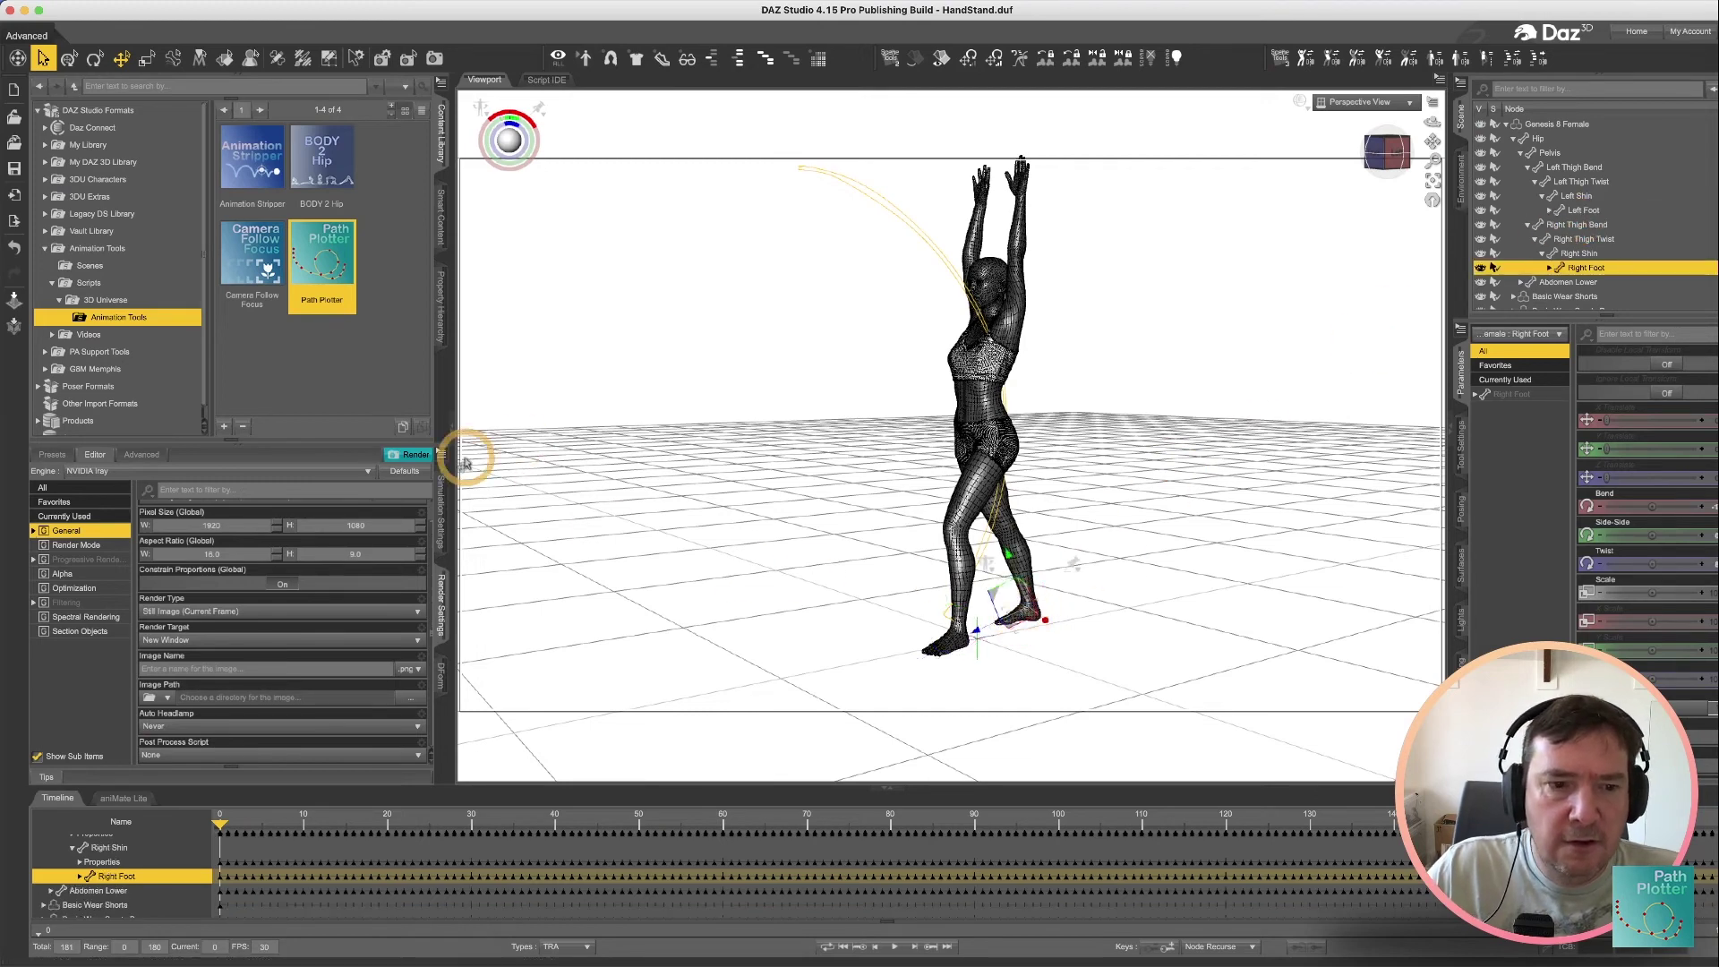
double_click(339, 277)
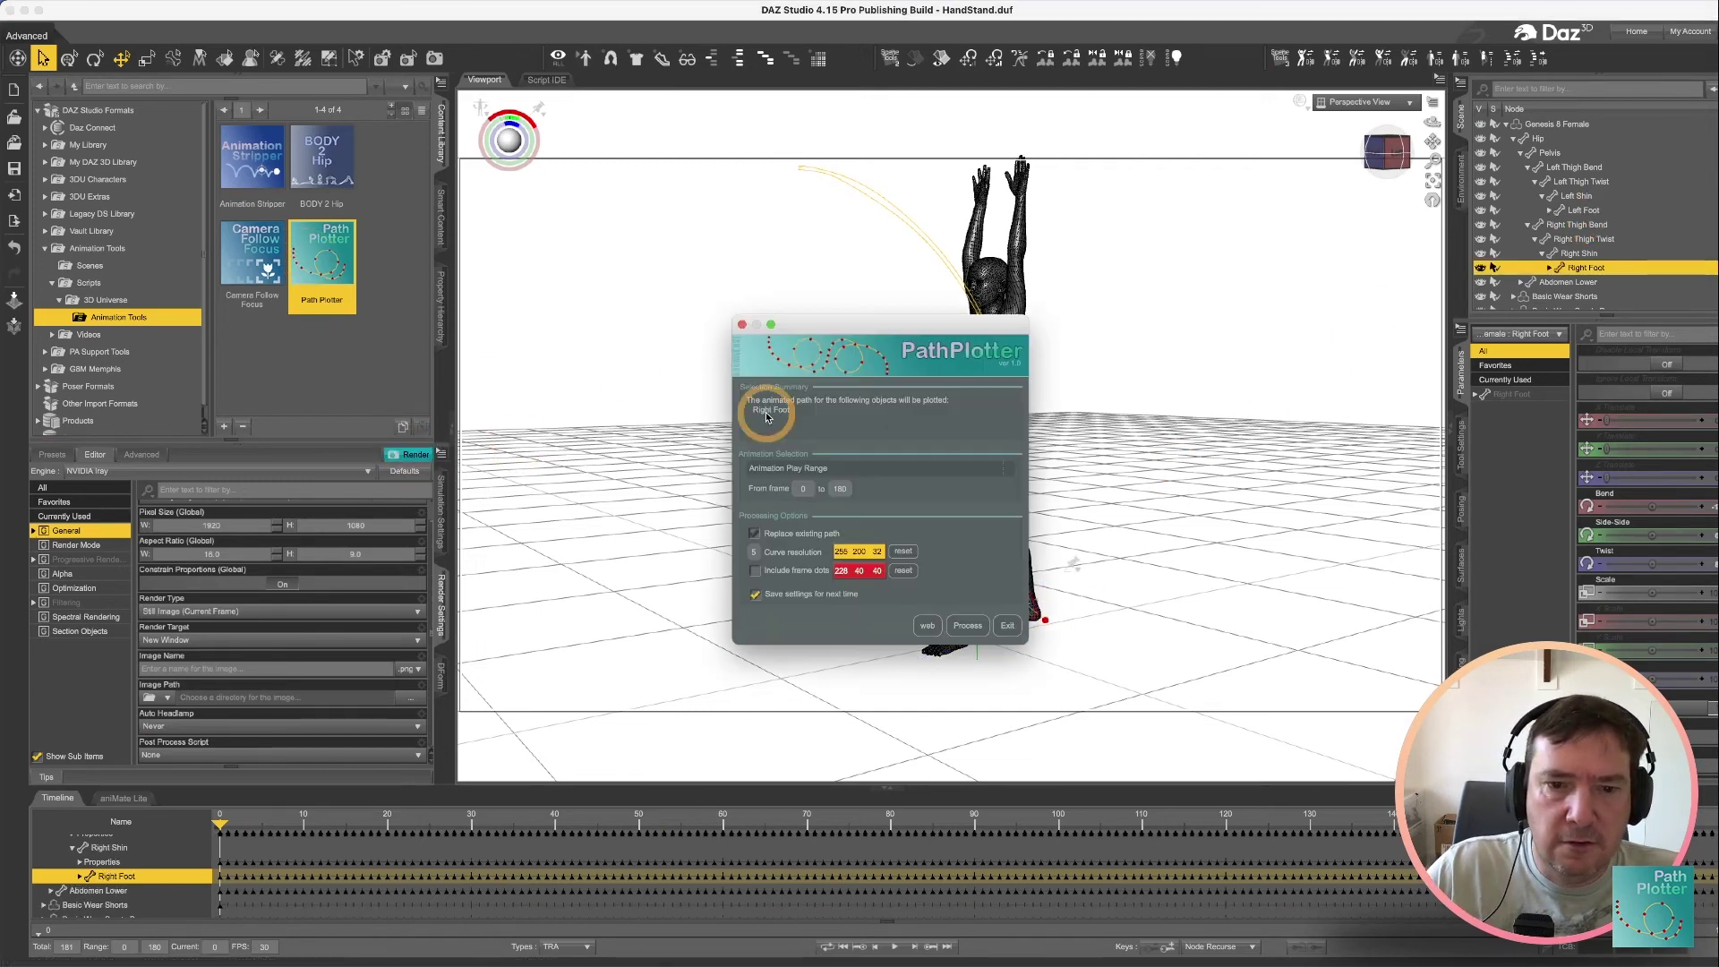
left_click(861, 552)
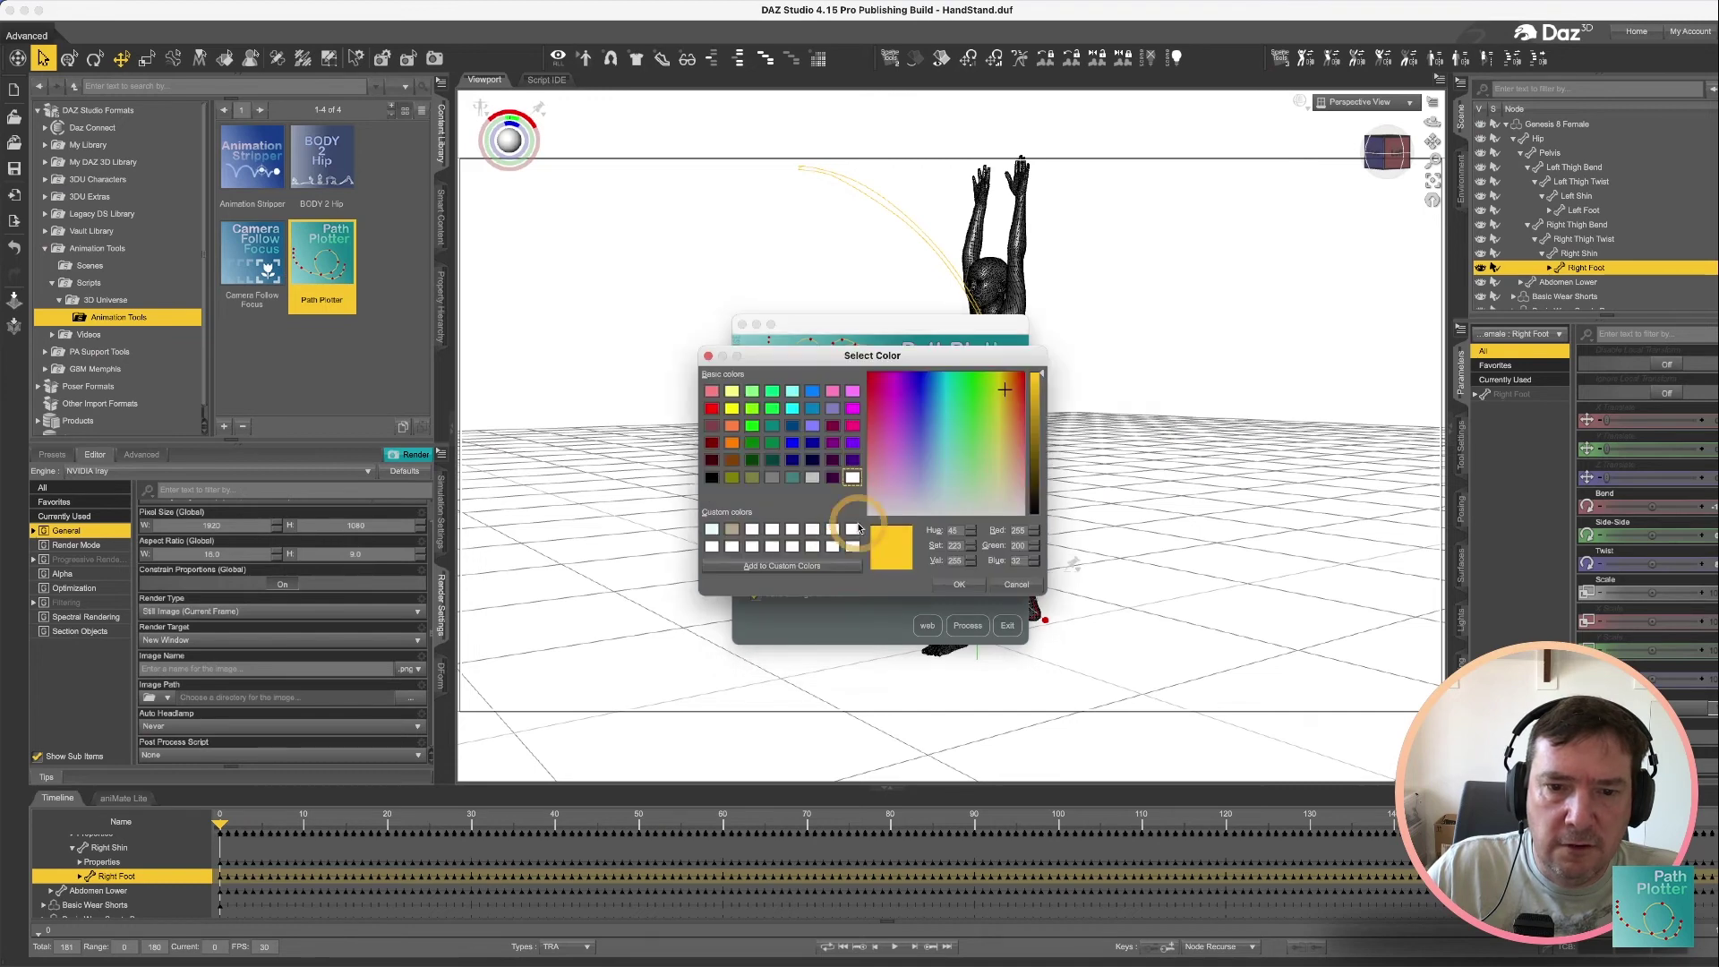
left_click(812, 411)
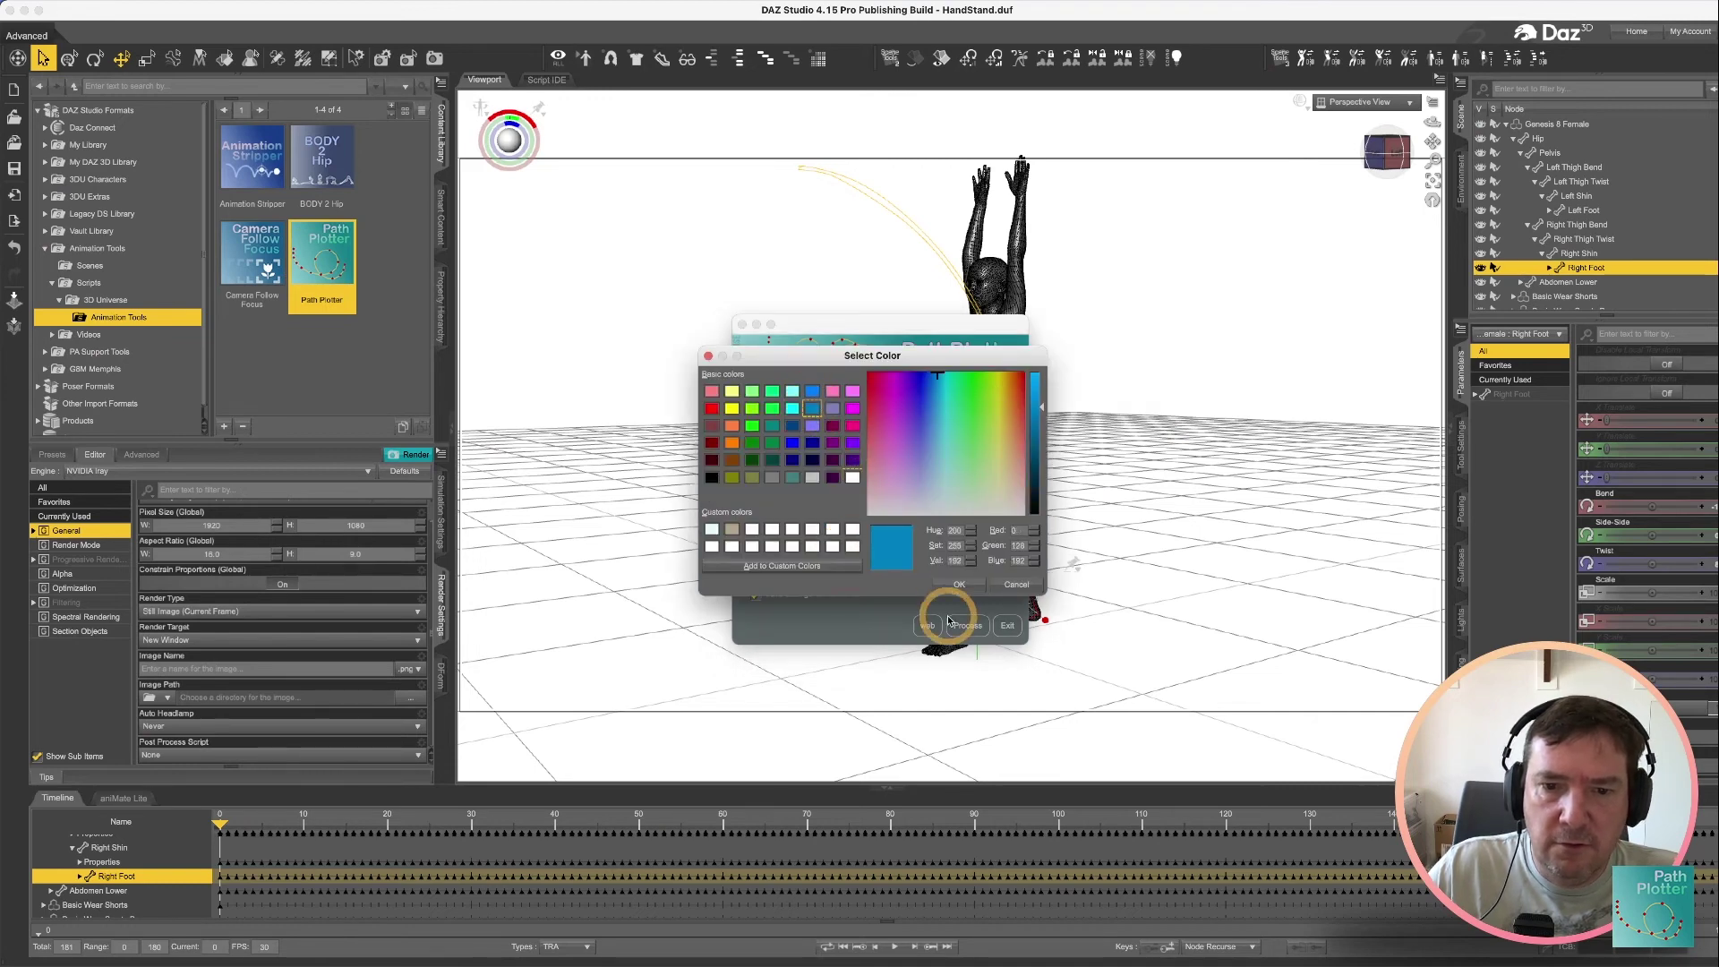
left_click(959, 584)
left_click(960, 627)
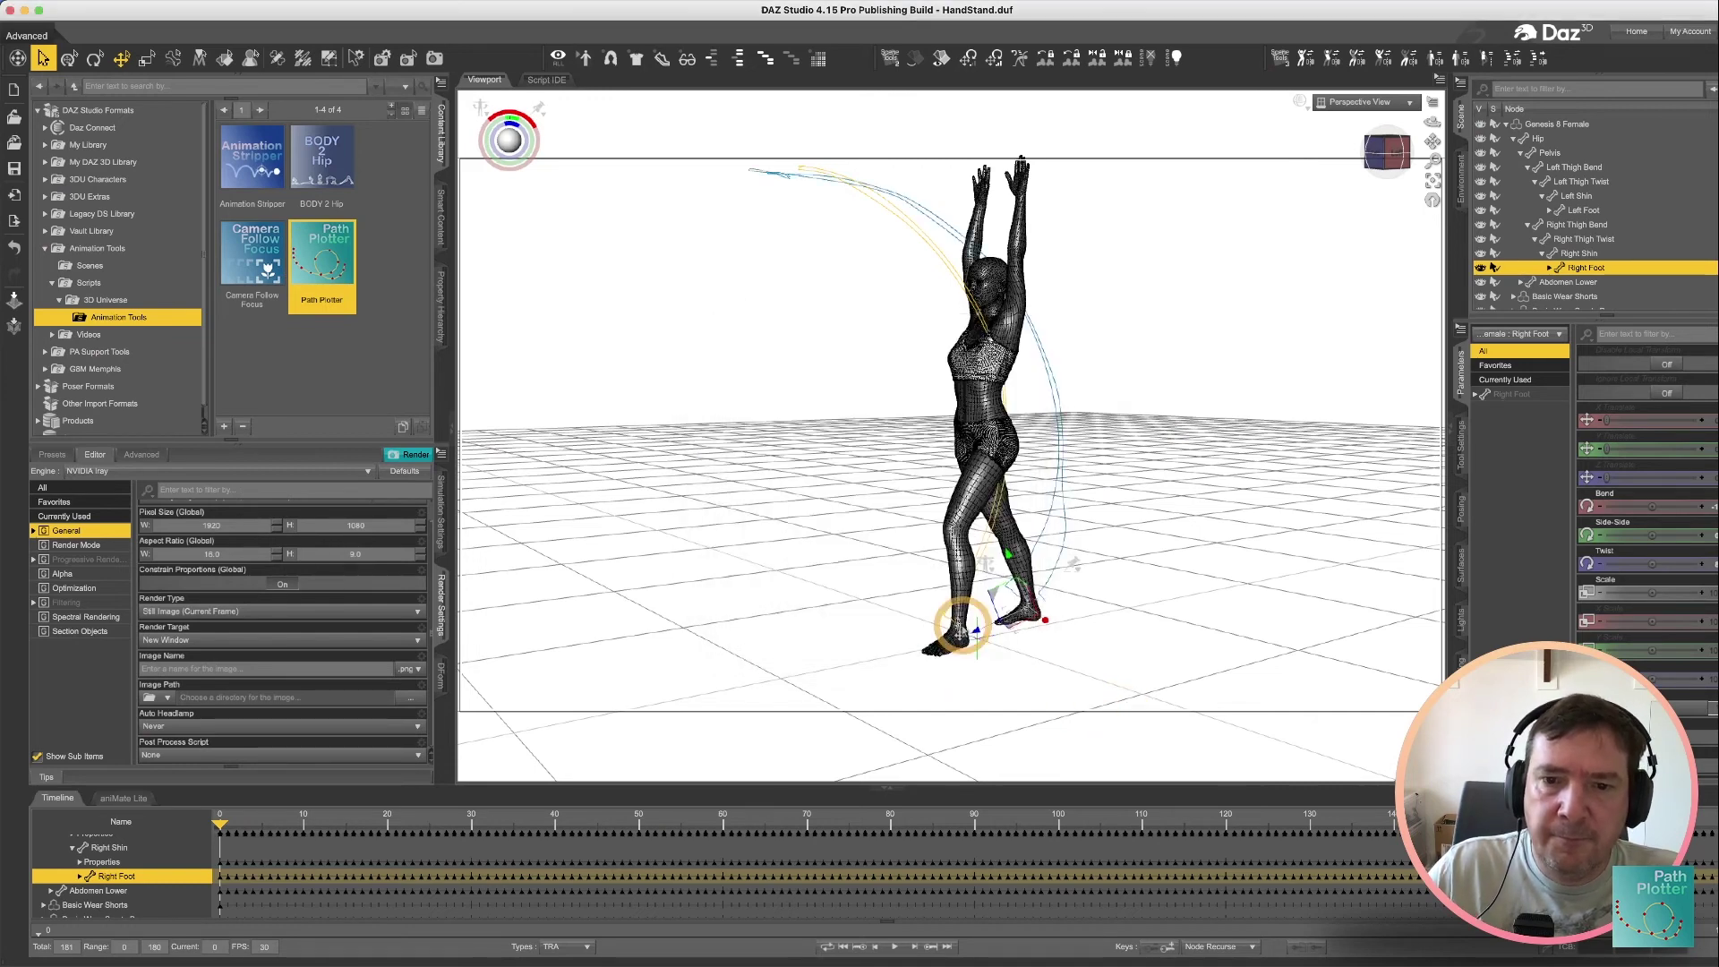
left_click(1027, 188)
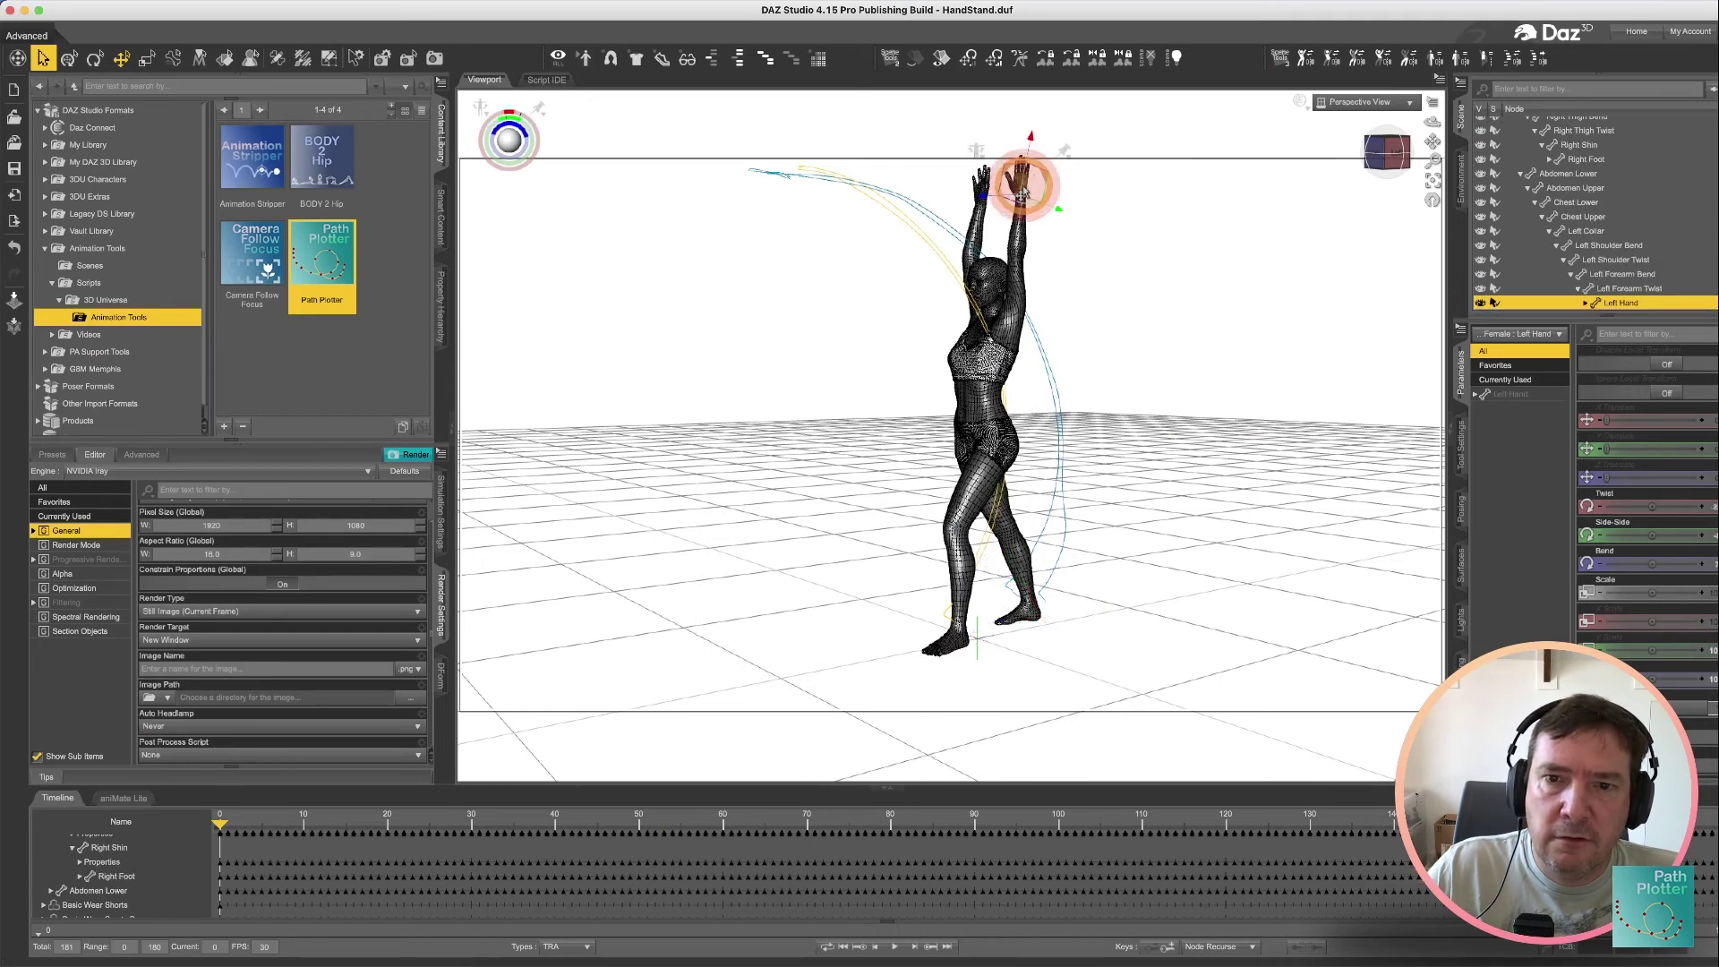
Plot the Left Hand's motion path with PathPlotter using a bright green curve
left_click(331, 261)
double_click(322, 266)
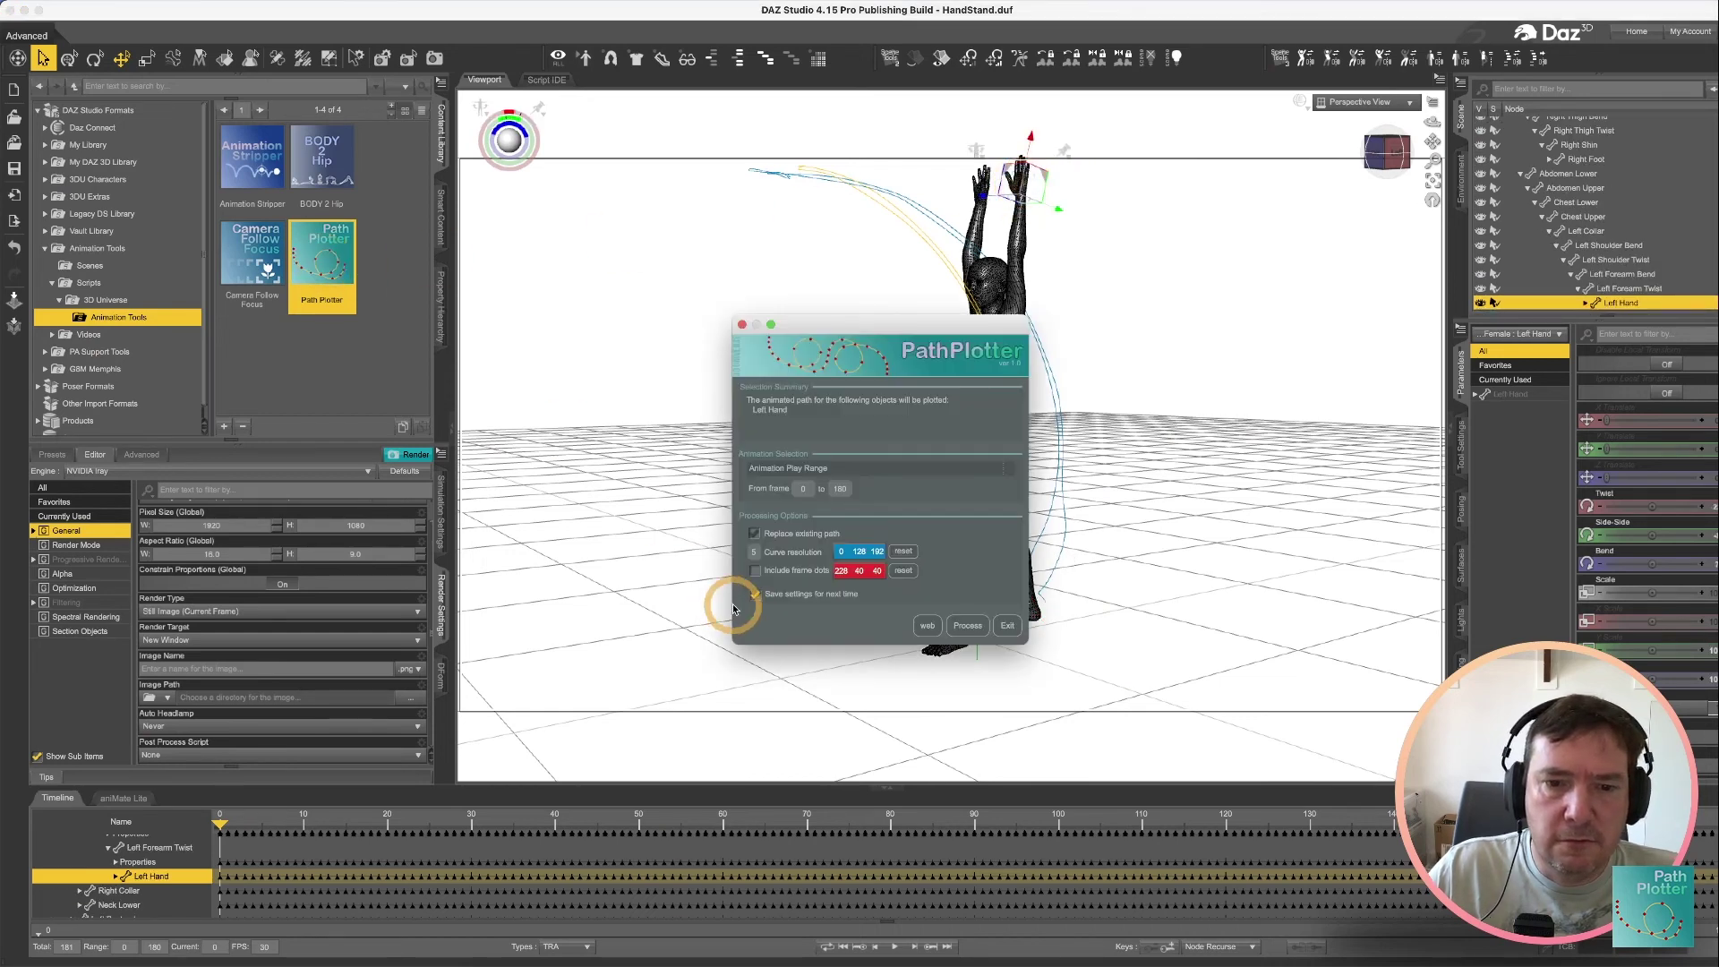
left_click(851, 552)
left_click(750, 410)
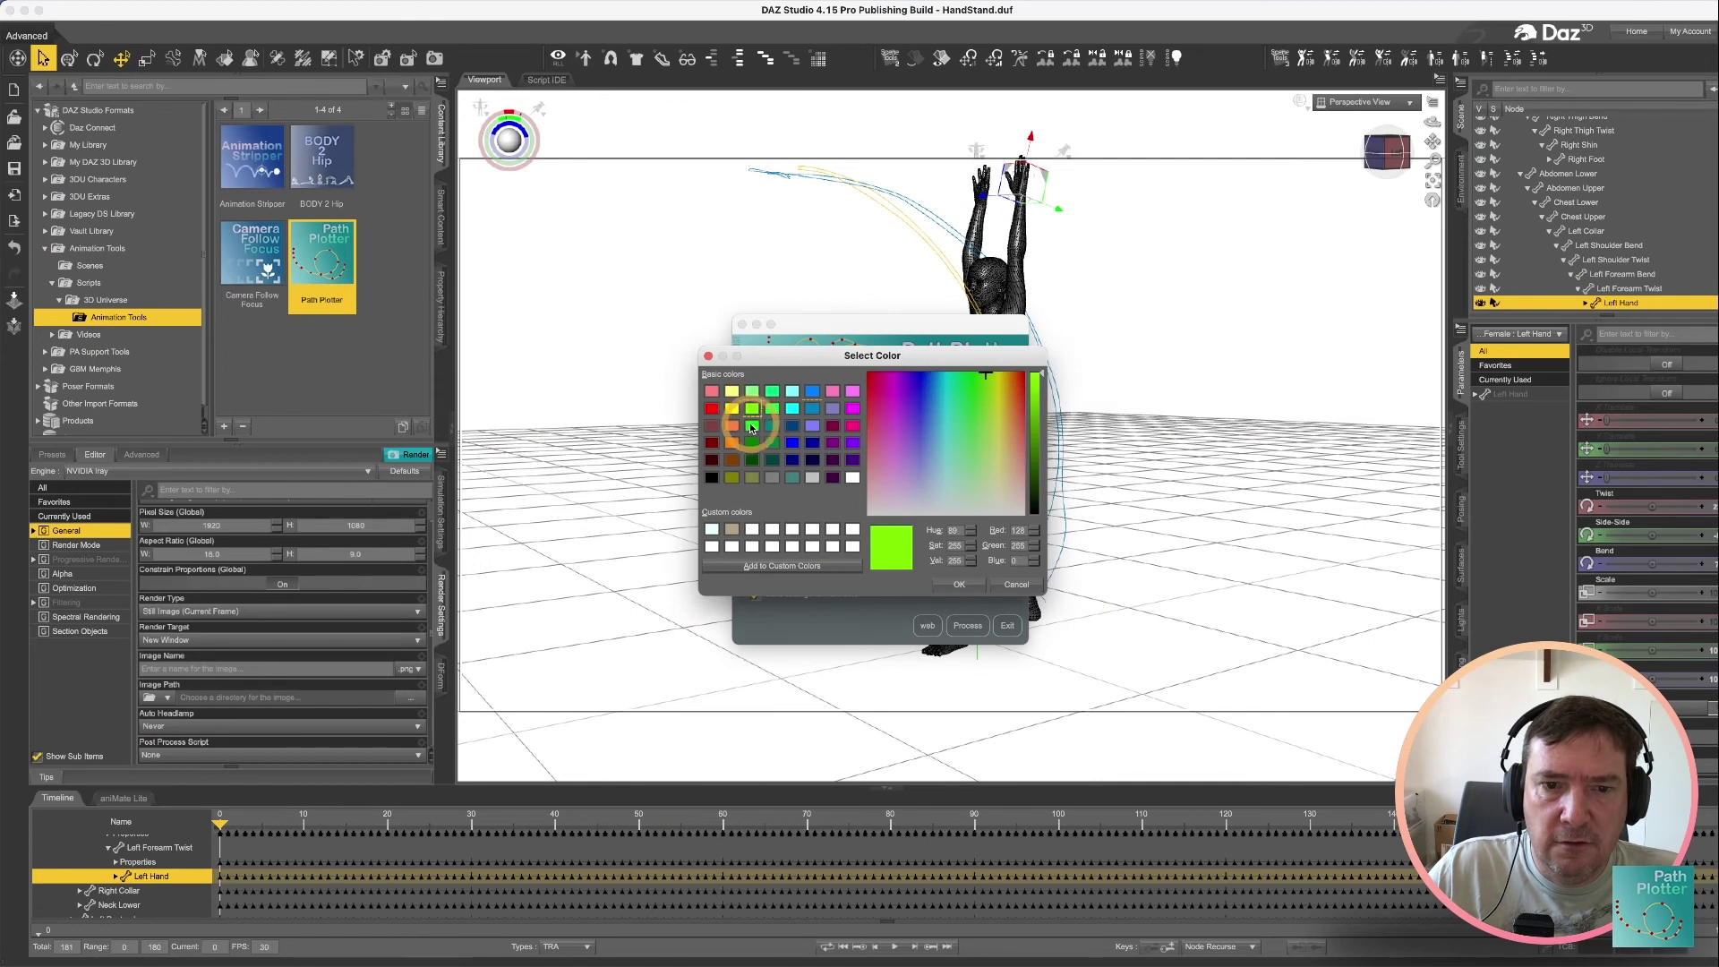
left_click(752, 426)
left_click(958, 584)
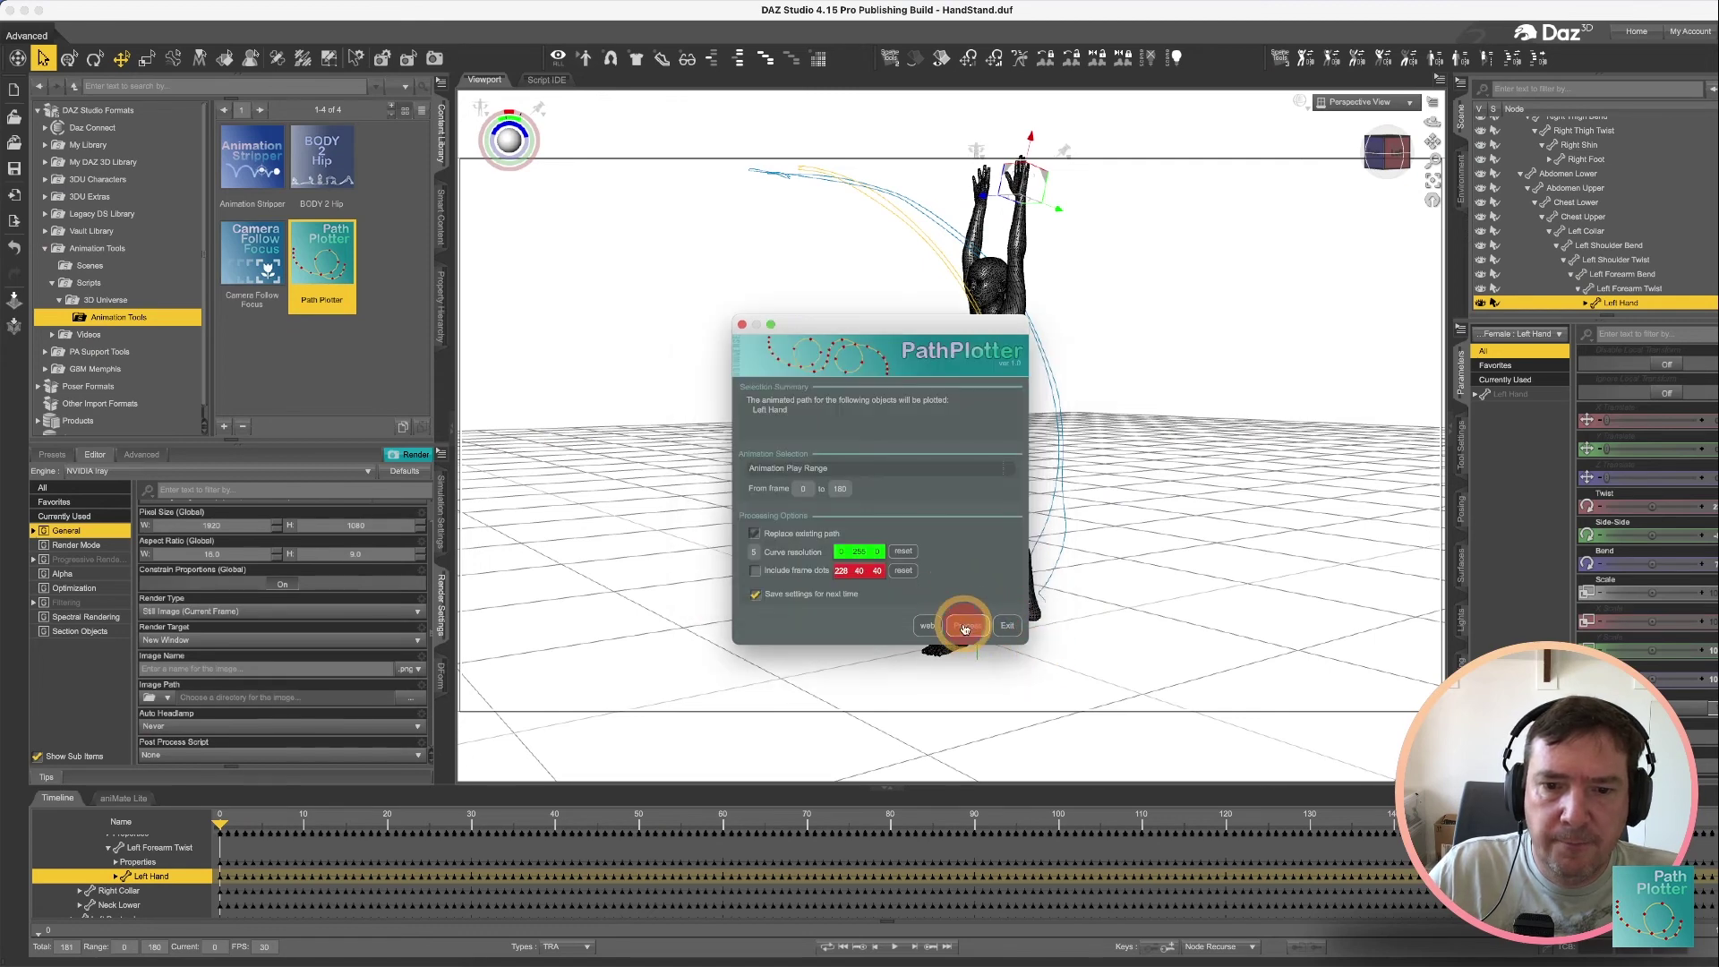
left_click(965, 629)
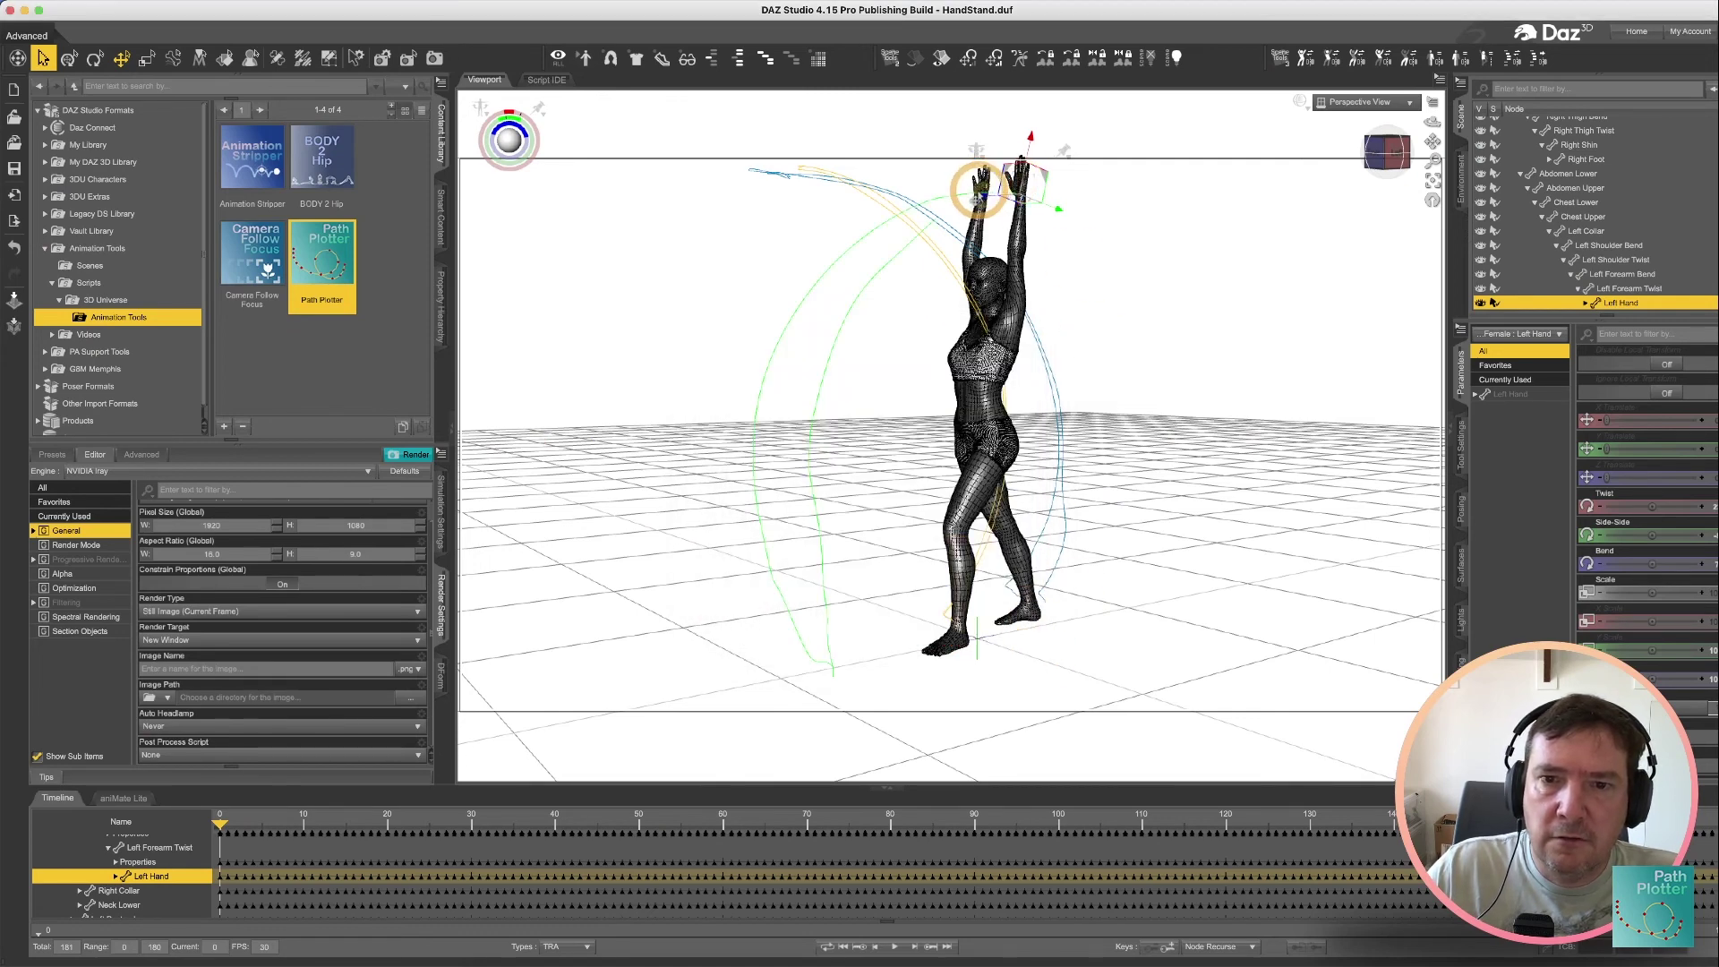
Plot the Right Hand's path in purple and orbit to view all four curves
left_click(1020, 172)
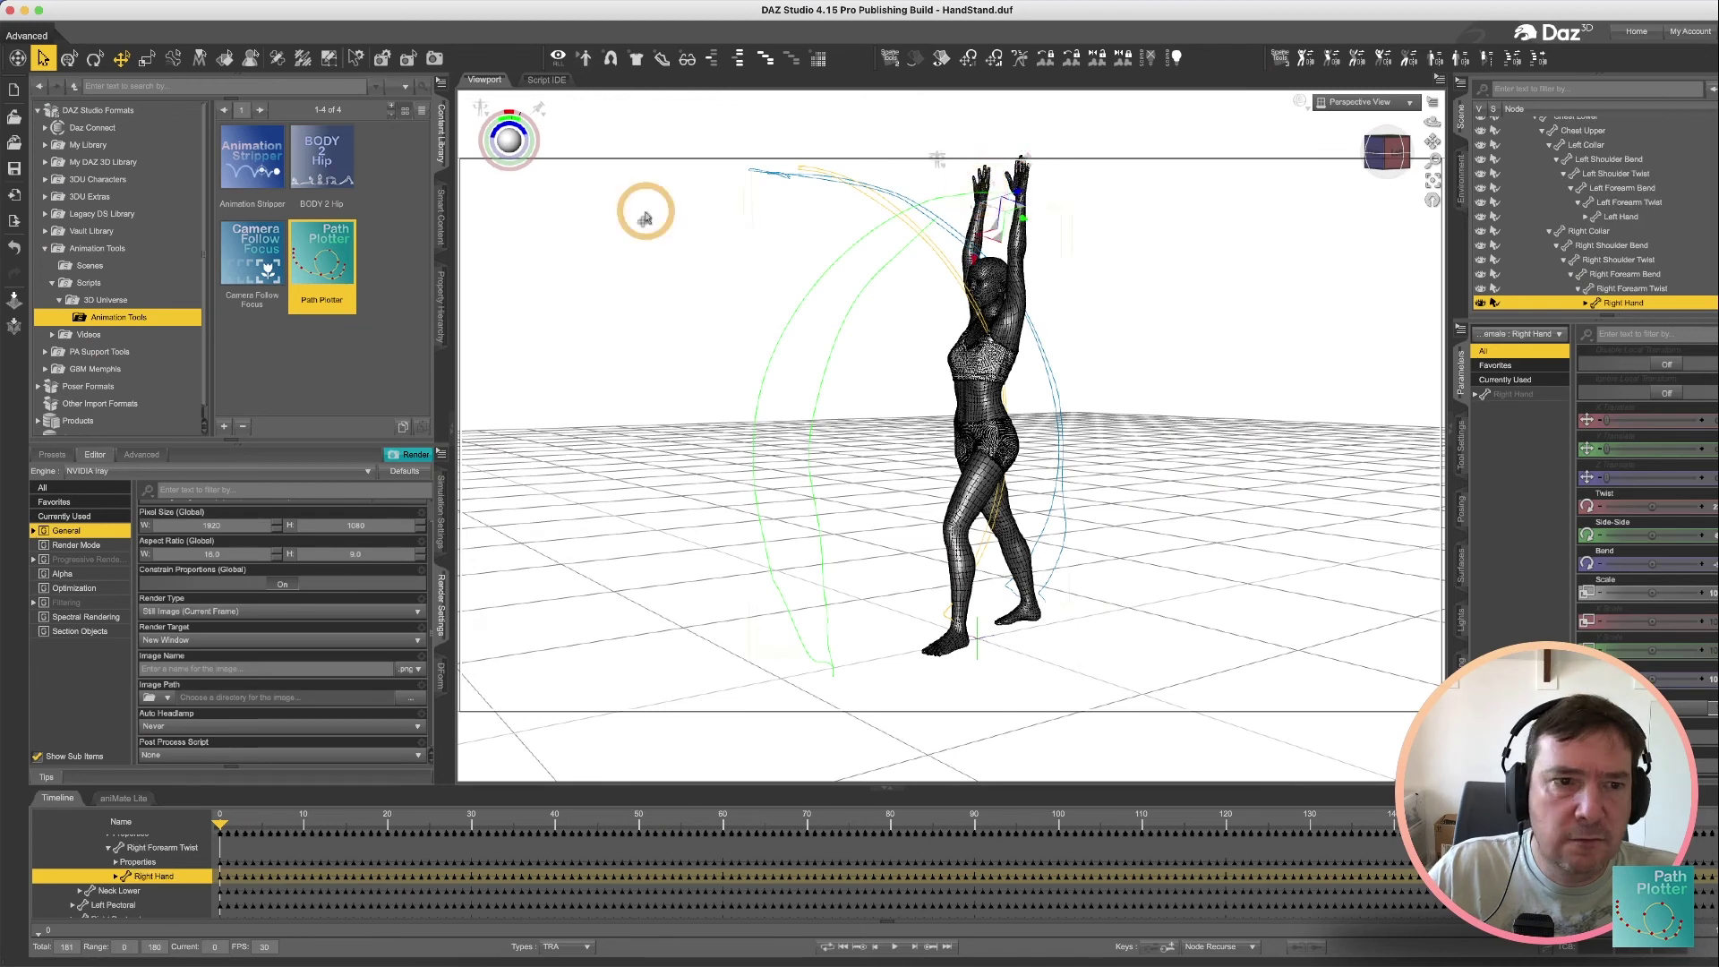
double_click(325, 259)
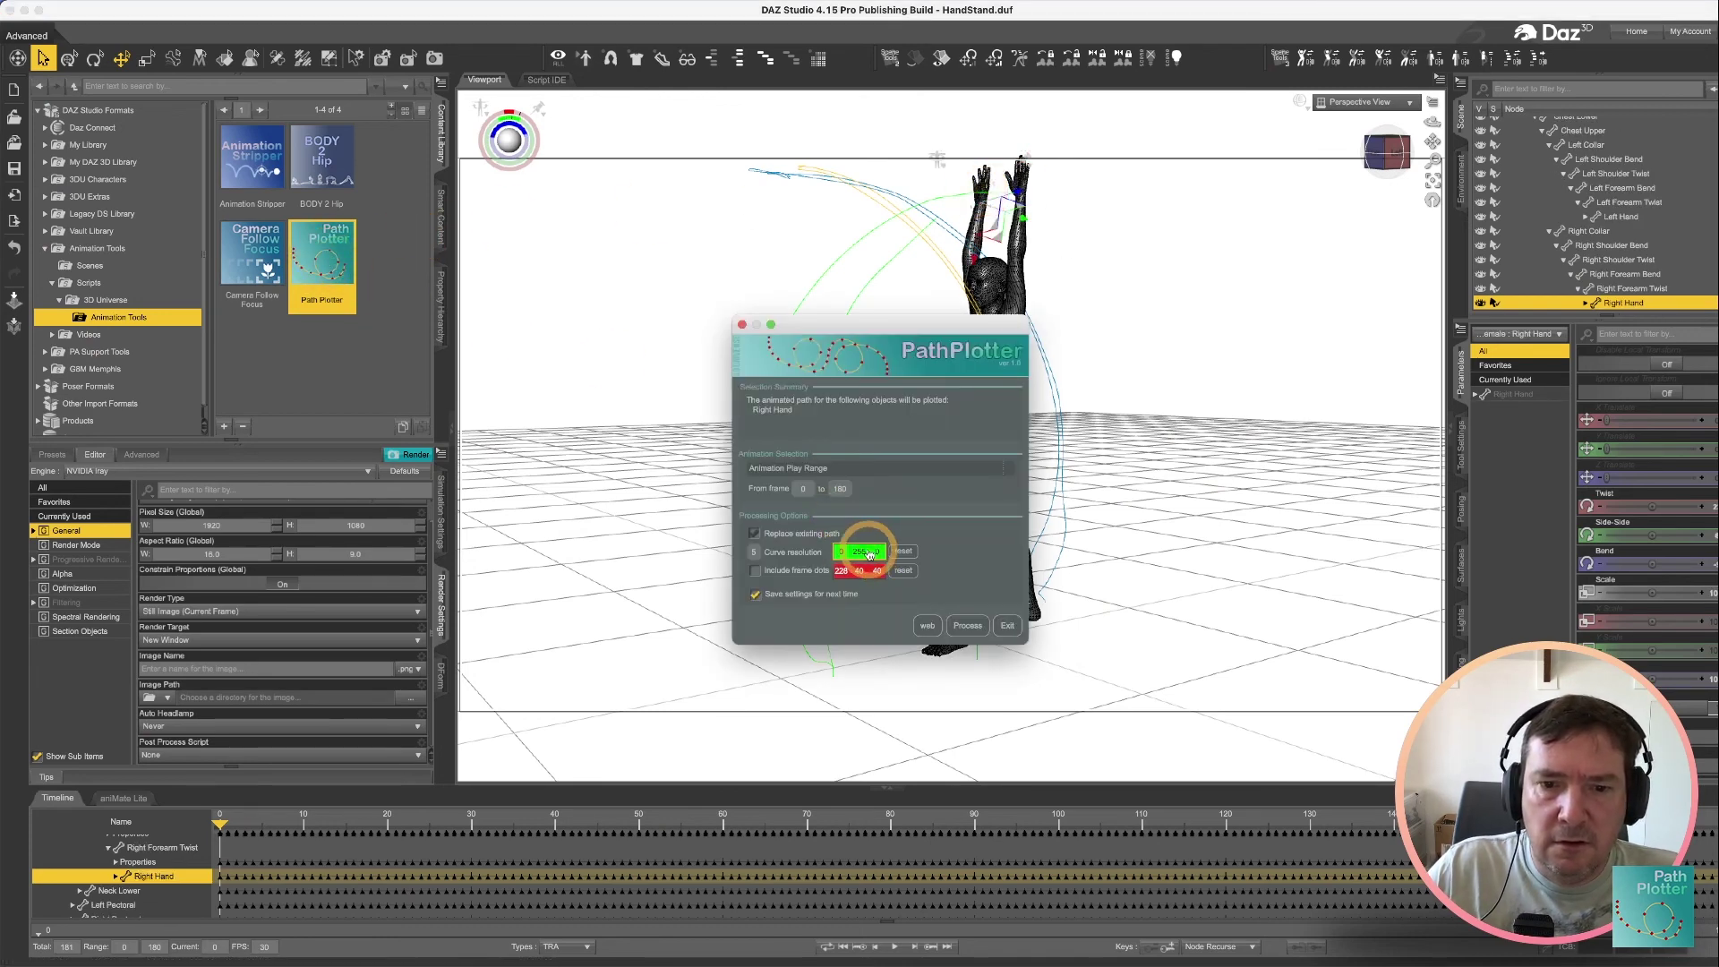
left_click(869, 555)
left_click(834, 443)
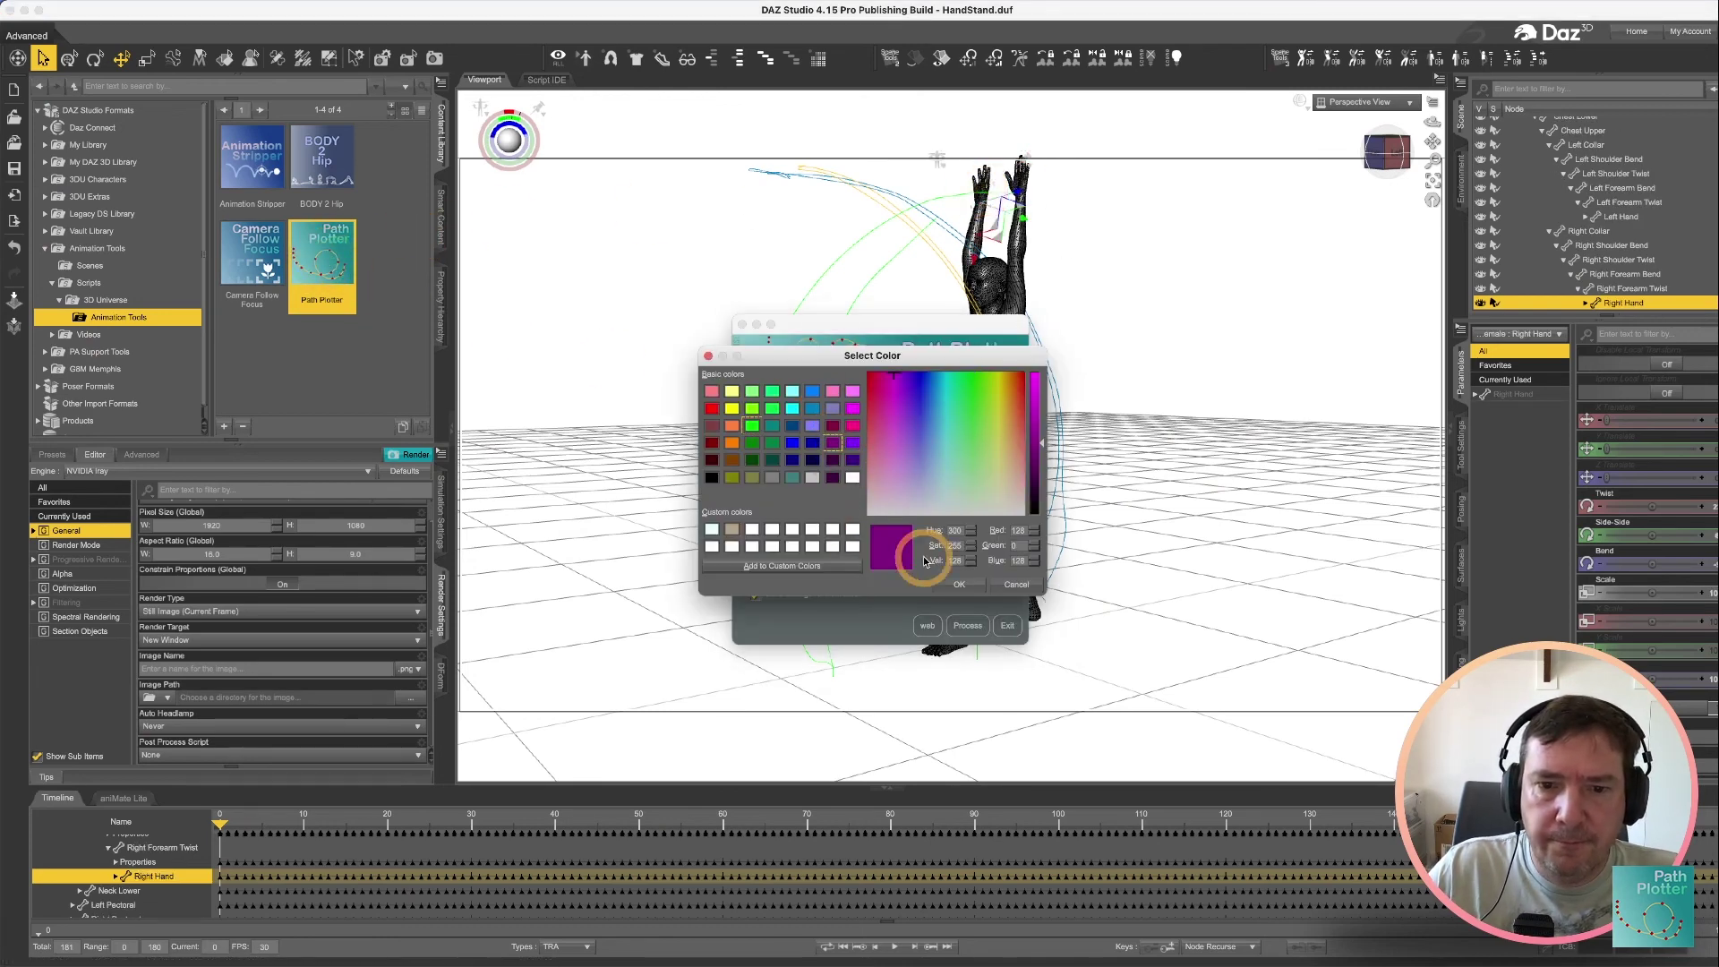
left_click(959, 584)
left_click(967, 625)
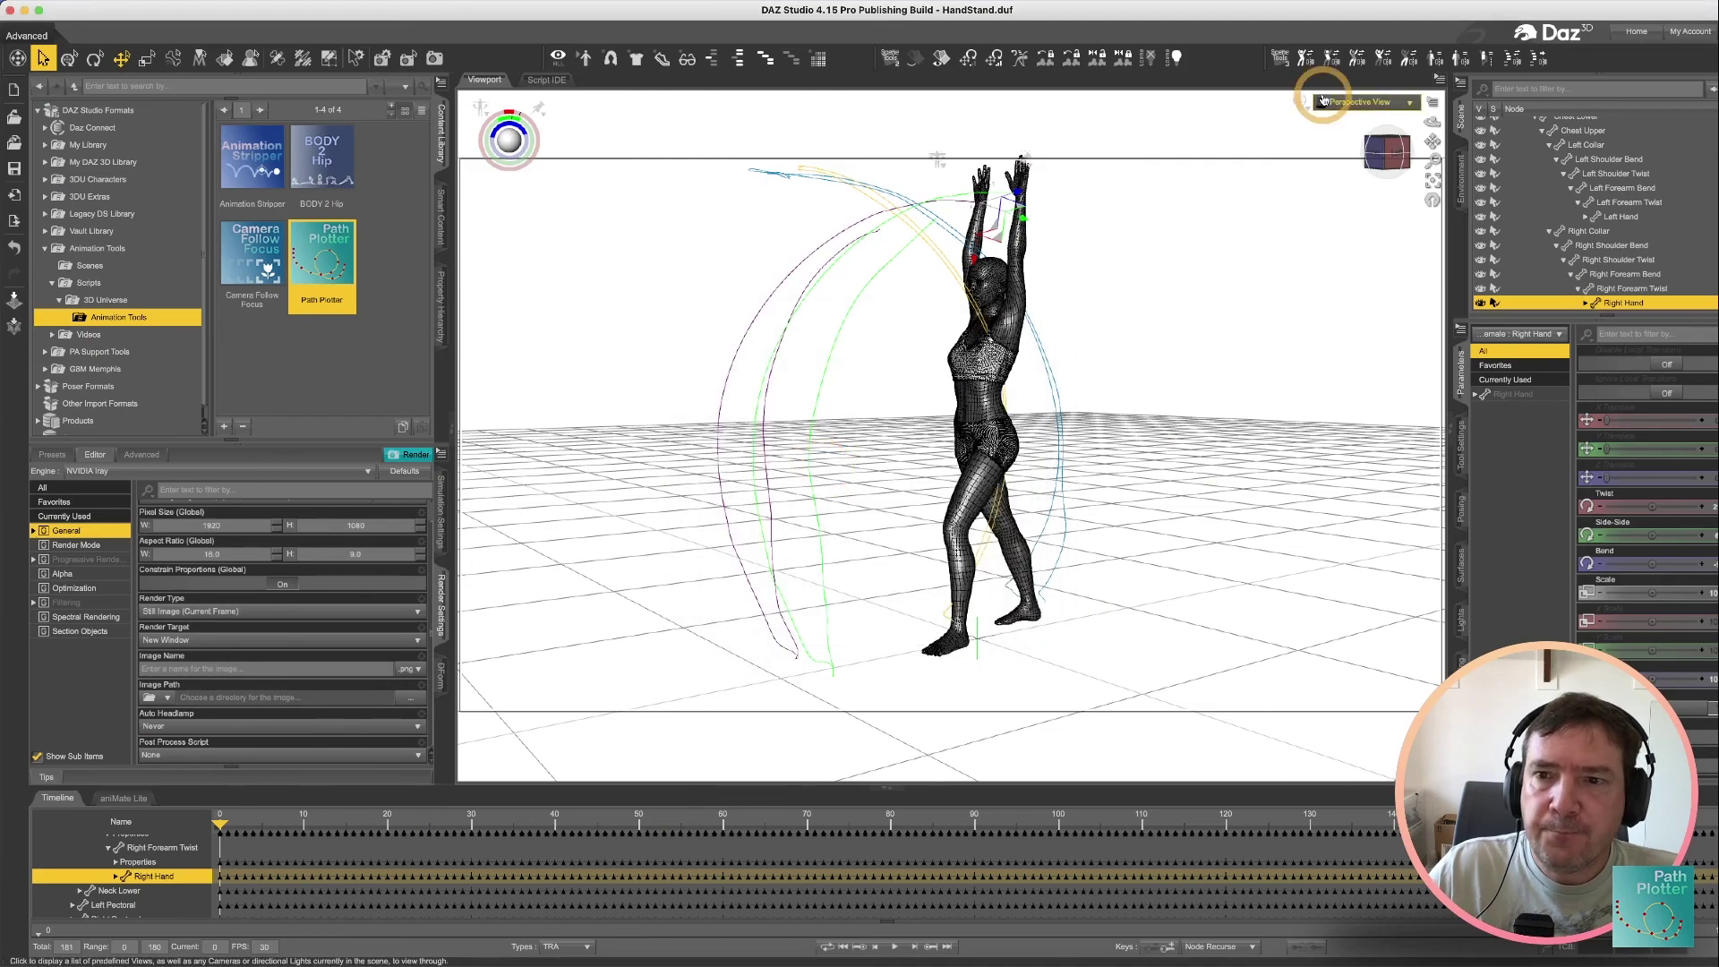
left_click_drag(1383, 146, 1319, 205)
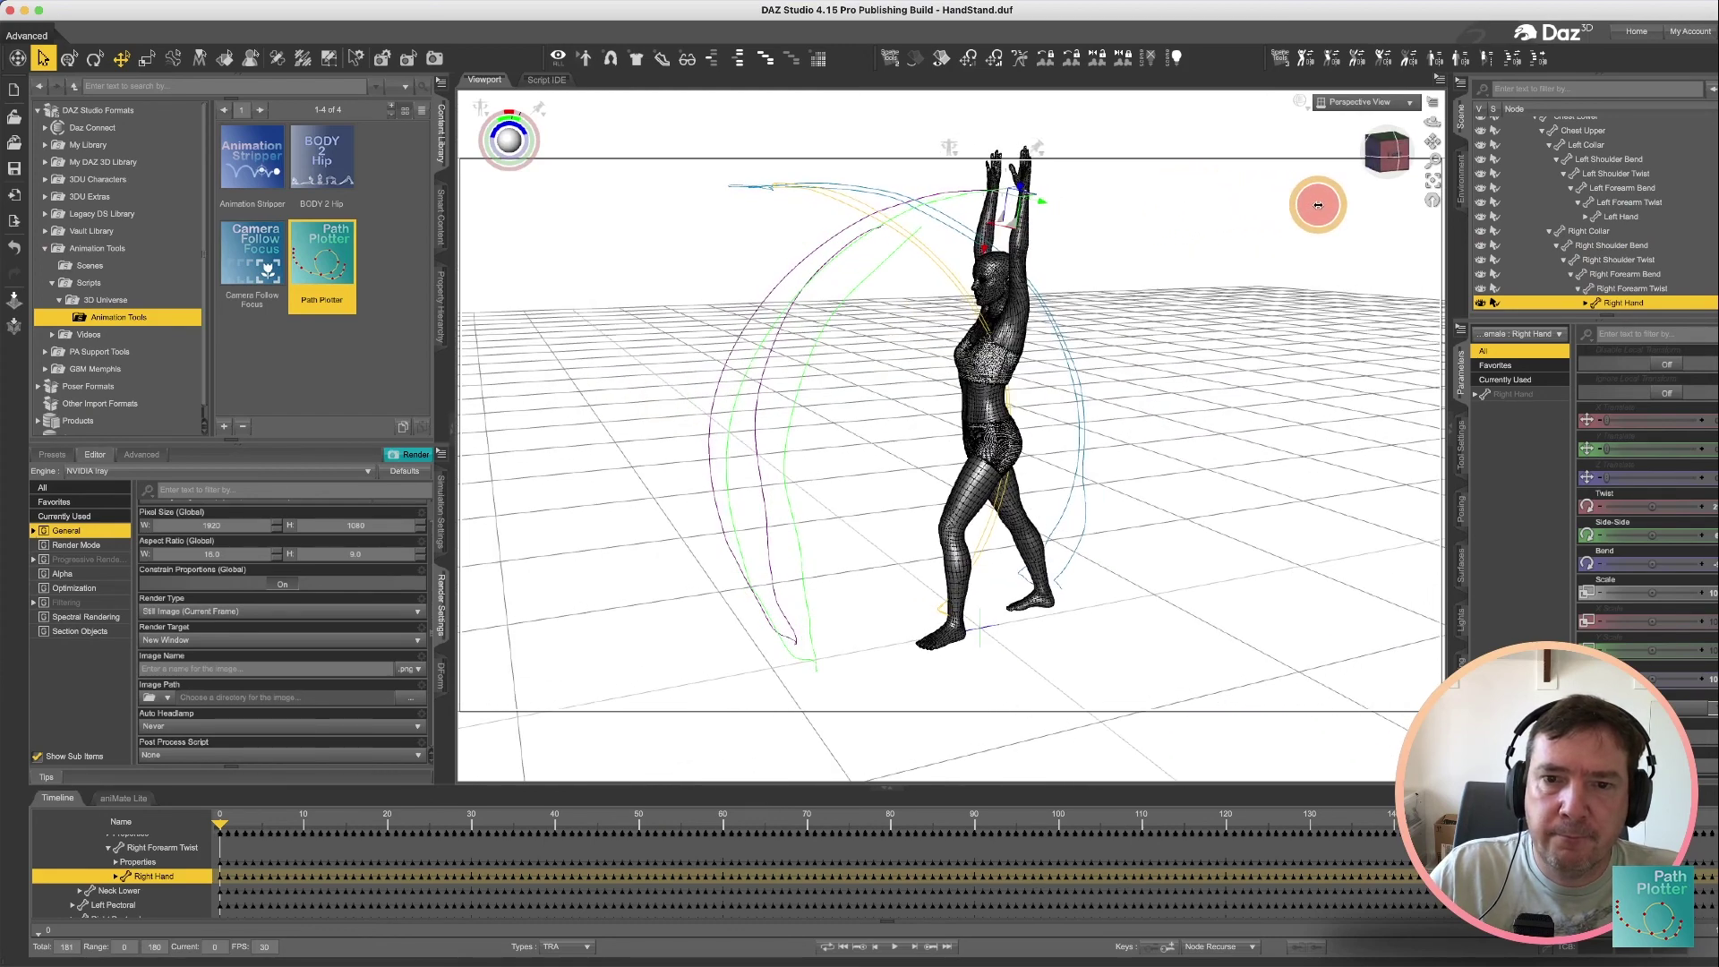